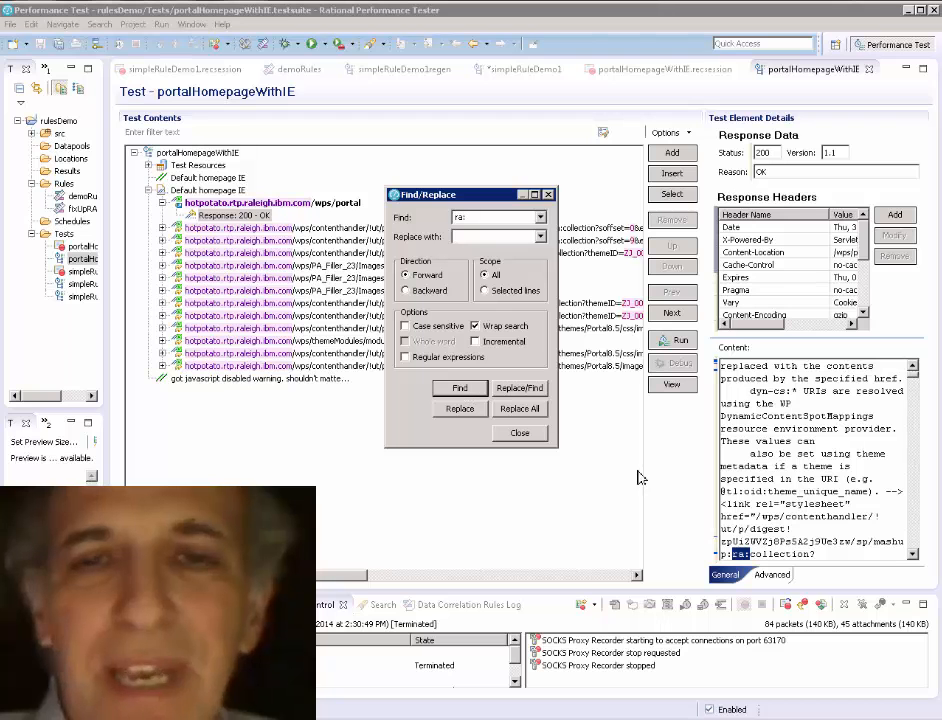
- Create a reference from the entire first stylesheet href value, /wps/contenthandler/ through its final head_css, in the /wps/portal response content
click(913, 554)
click(913, 554)
click(913, 554)
click(913, 554)
click(913, 554)
click(913, 554)
click(913, 554)
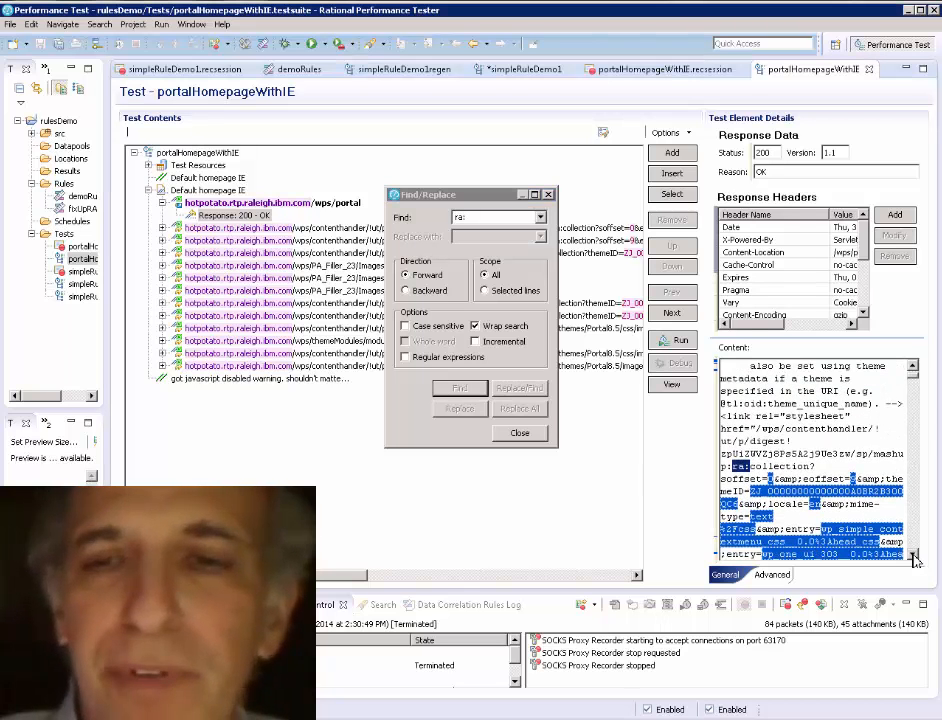
click(913, 554)
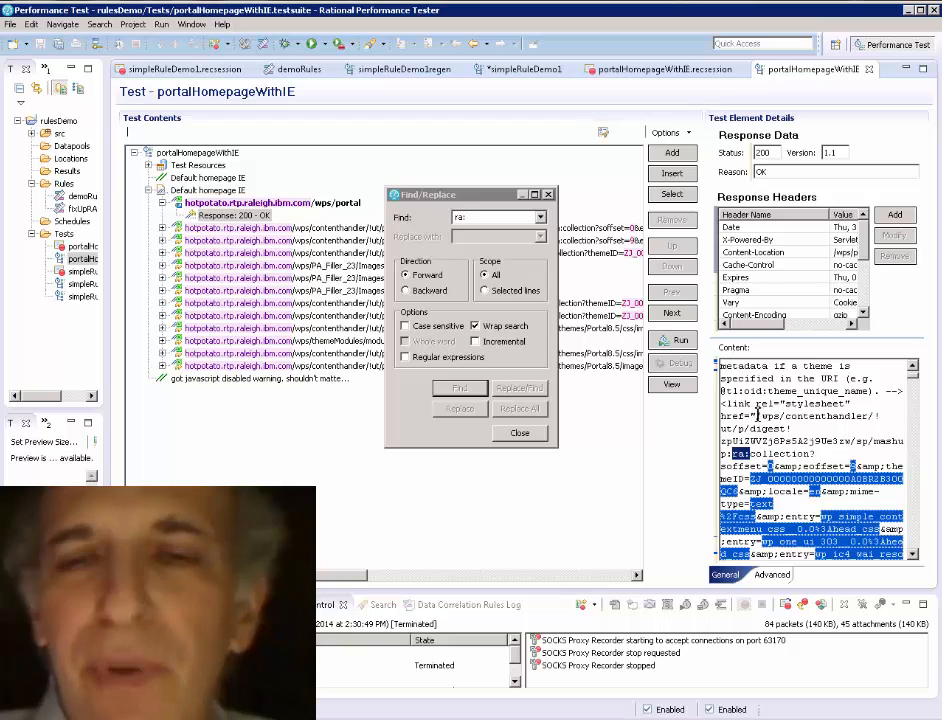
click(770, 440)
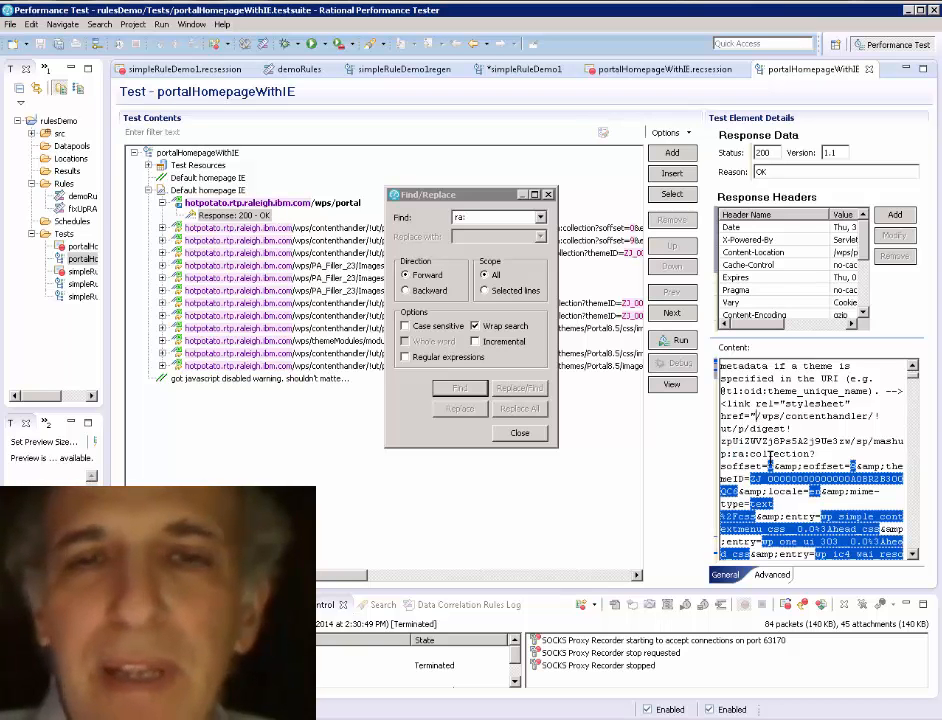
key(shift+Down)
key(shift+Down)
key(shift+Down)
key(shift+Down)
key(shift+Down)
key(shift+Down)
key(shift+Down)
key(shift+Down)
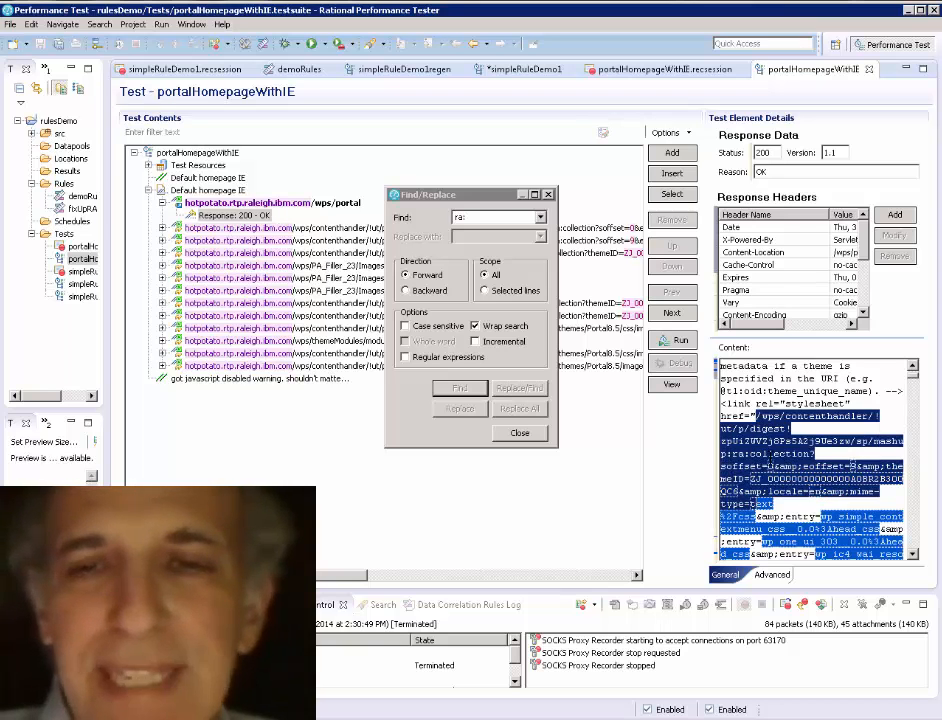
key(shift+Down)
key(shift+Down)
key(shift+Down)
key(shift+Down)
key(shift+Down)
key(shift+Down)
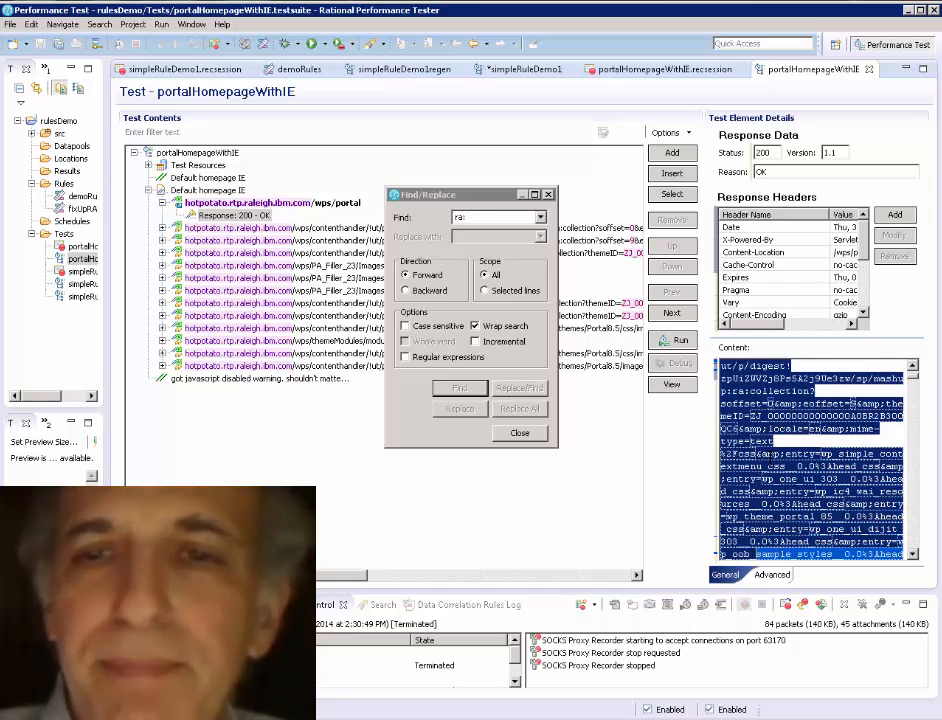
key(shift+Down)
key(shift+Down)
key(shift+Down)
key(shift+Down)
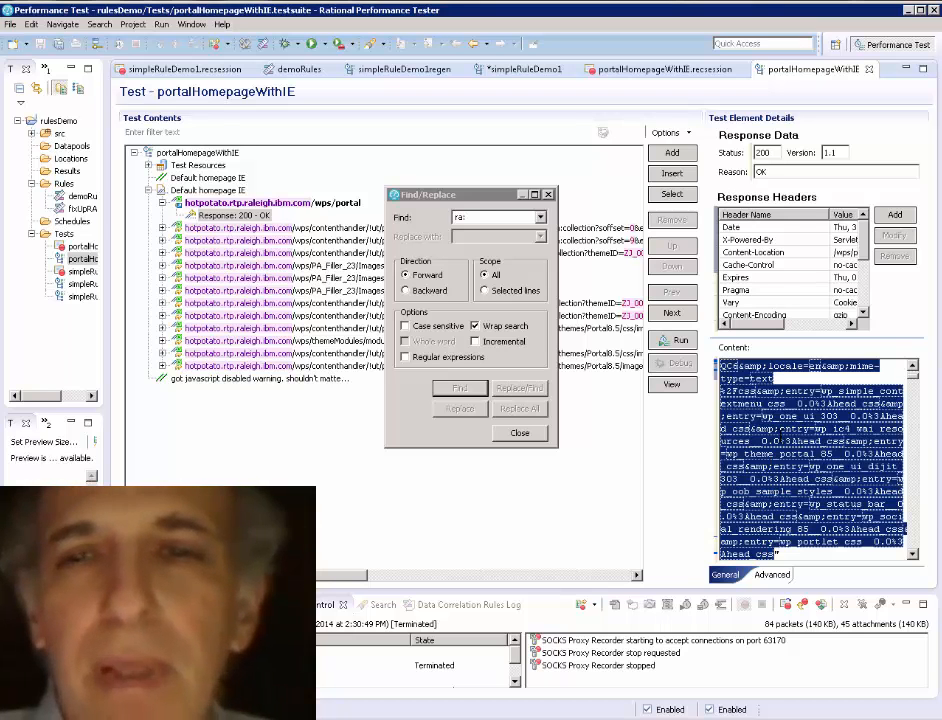
right_click(782, 438)
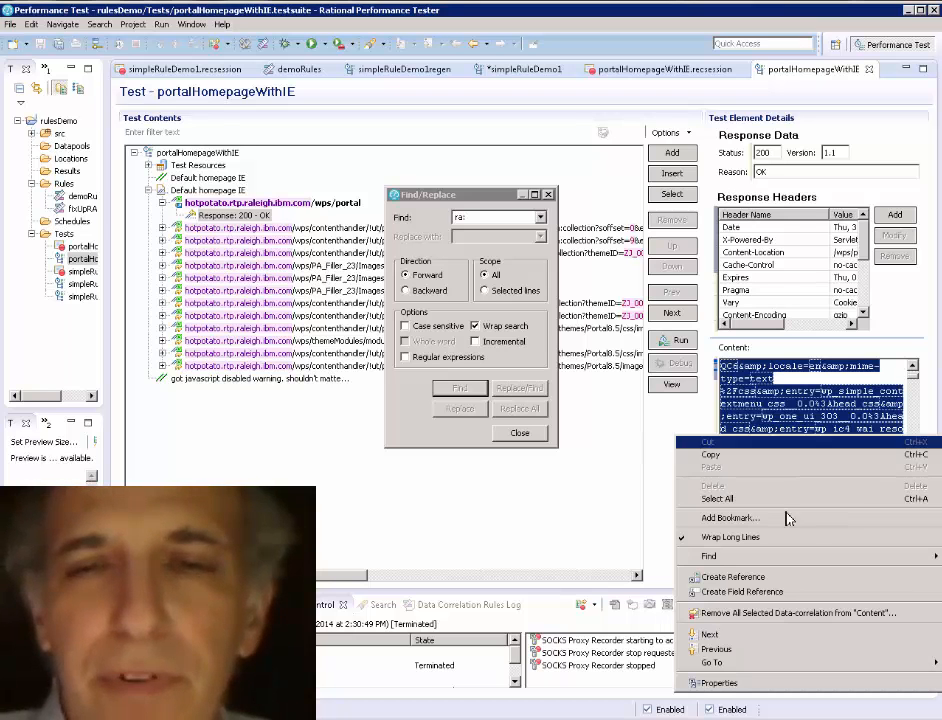
click(785, 577)
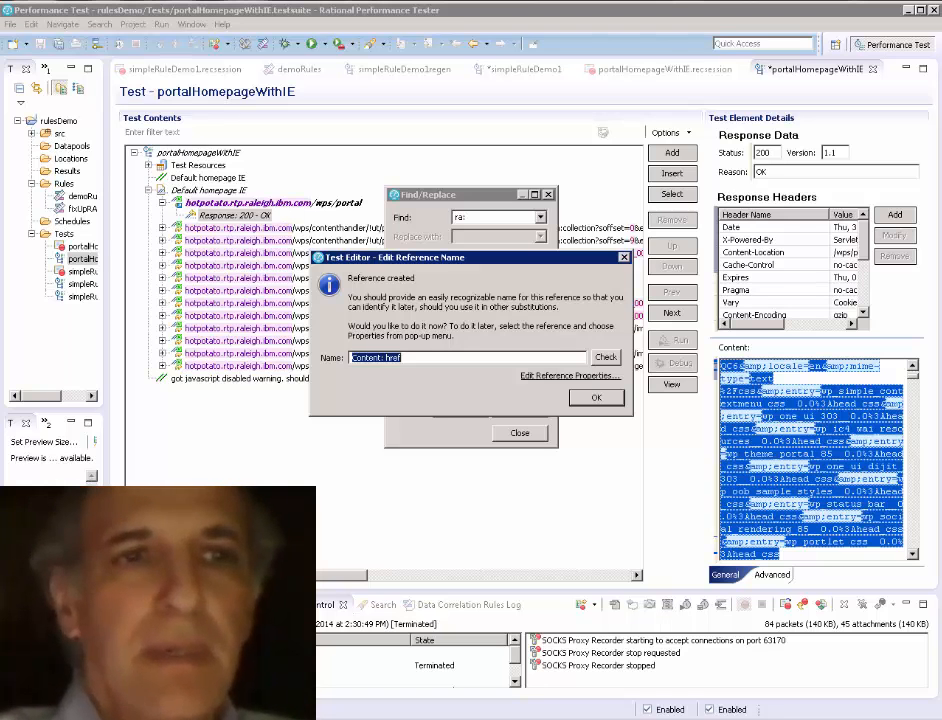
- Name the new reference RaCollectionHeadCSSHref, check that the name is unique, and open its properties
right_click(393, 367)
click(413, 410)
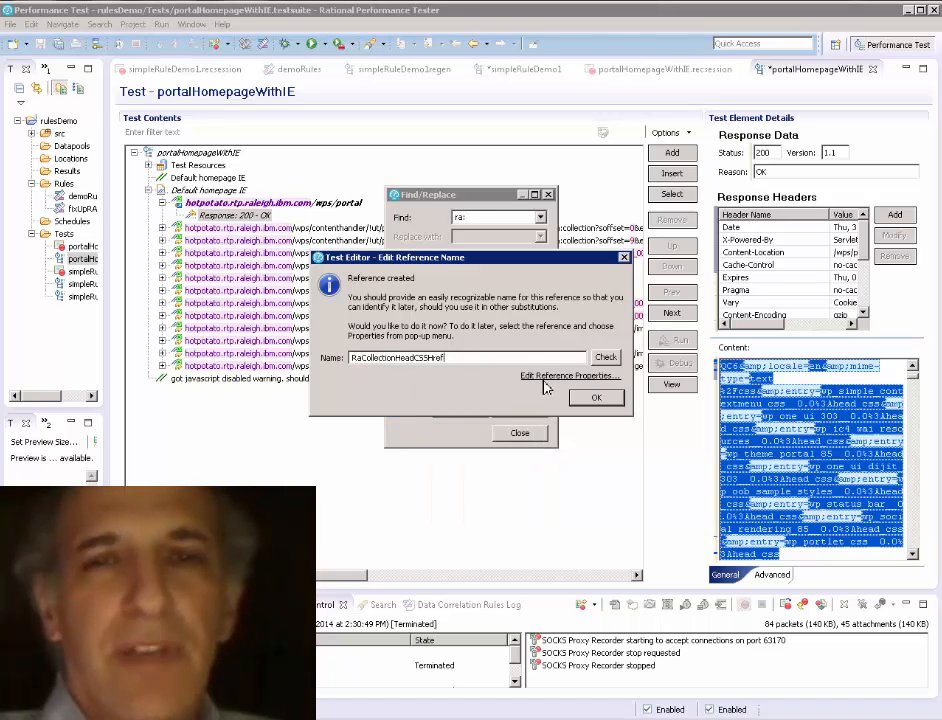
click(605, 357)
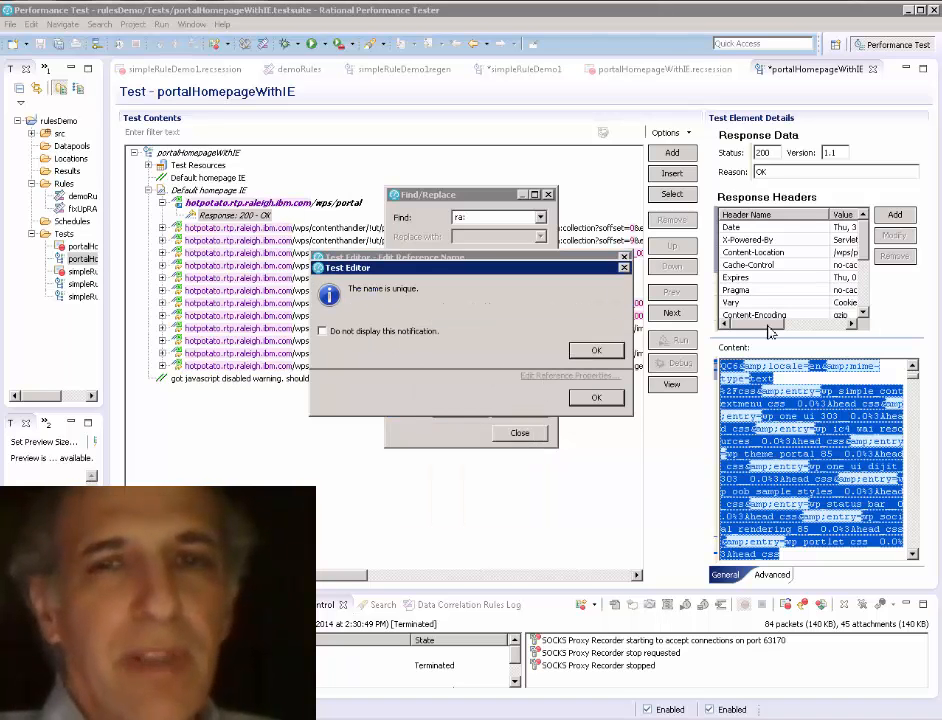
click(596, 350)
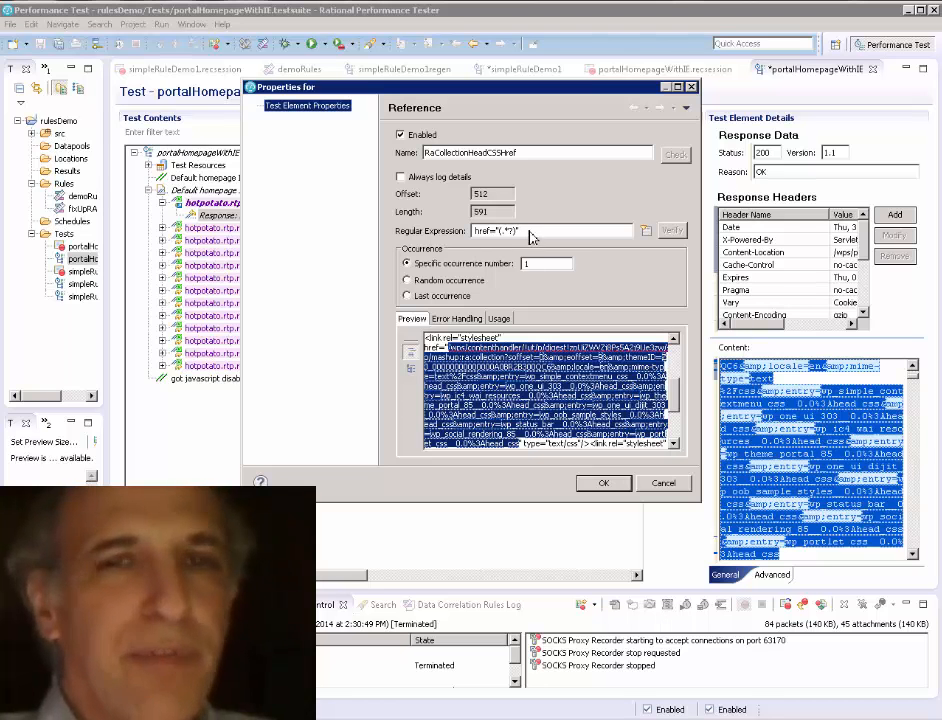
- Set the reference's regular expression to <link rel="stylesheet" href="([^<]*?head_css)", verify it against the content and accept the properties
double_click(507, 231)
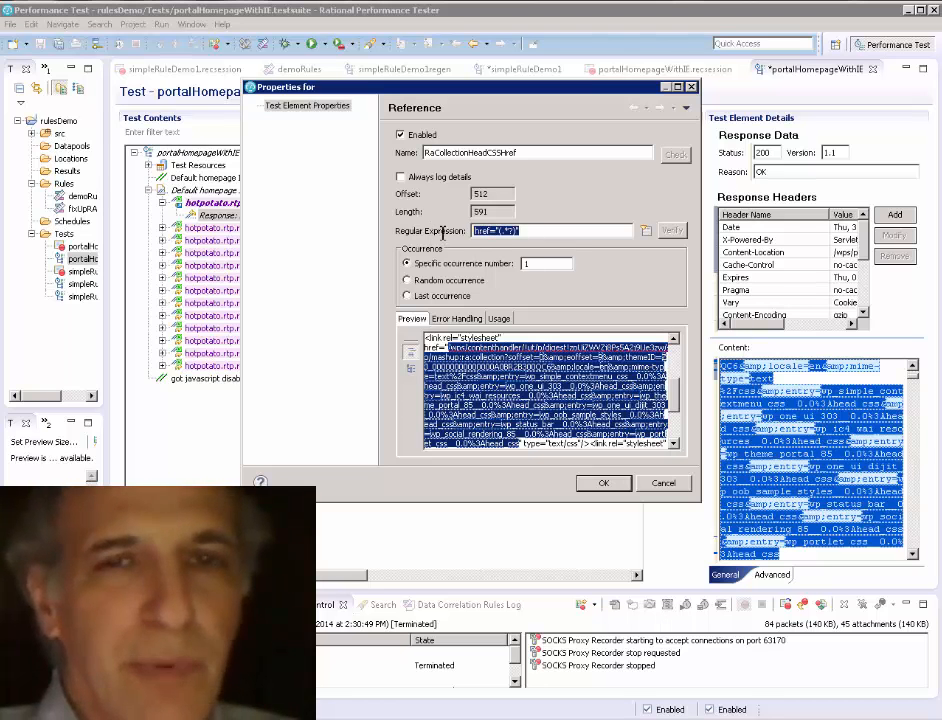
right_click(491, 236)
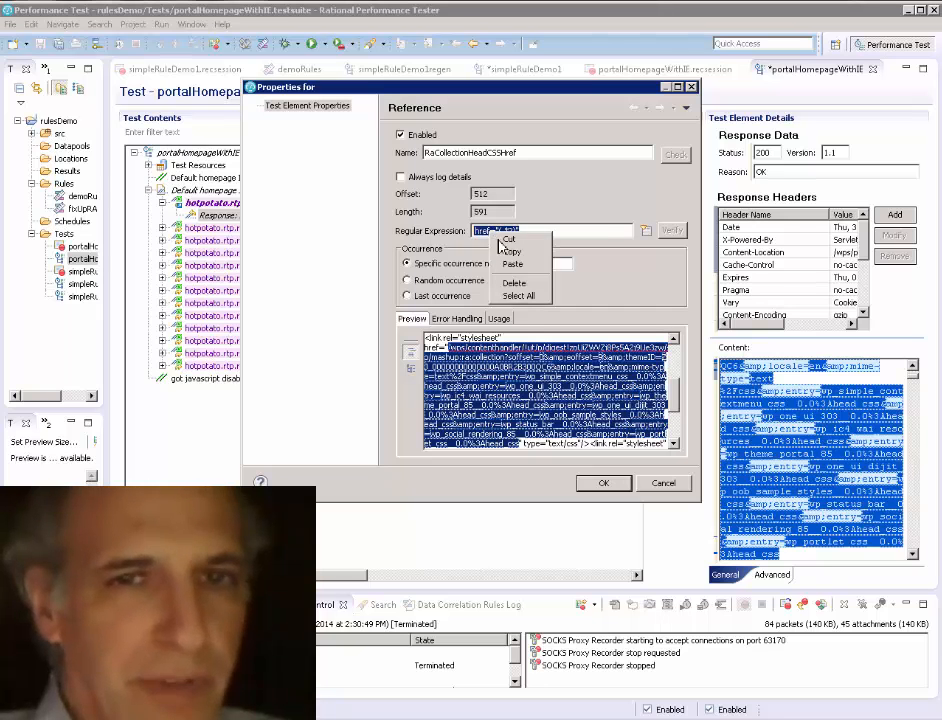
click(519, 270)
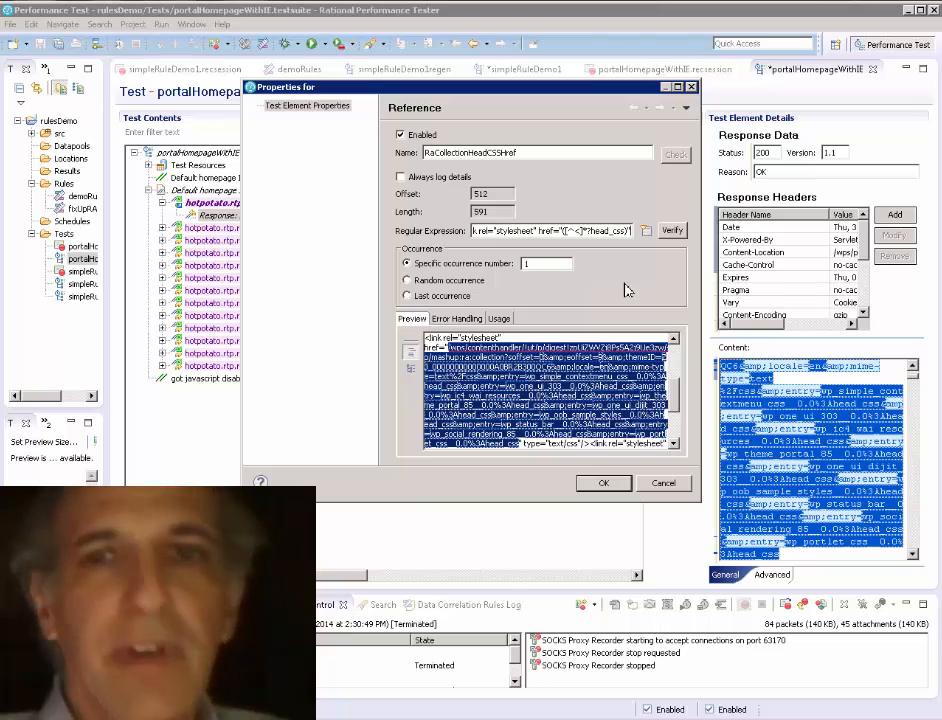
key(Home)
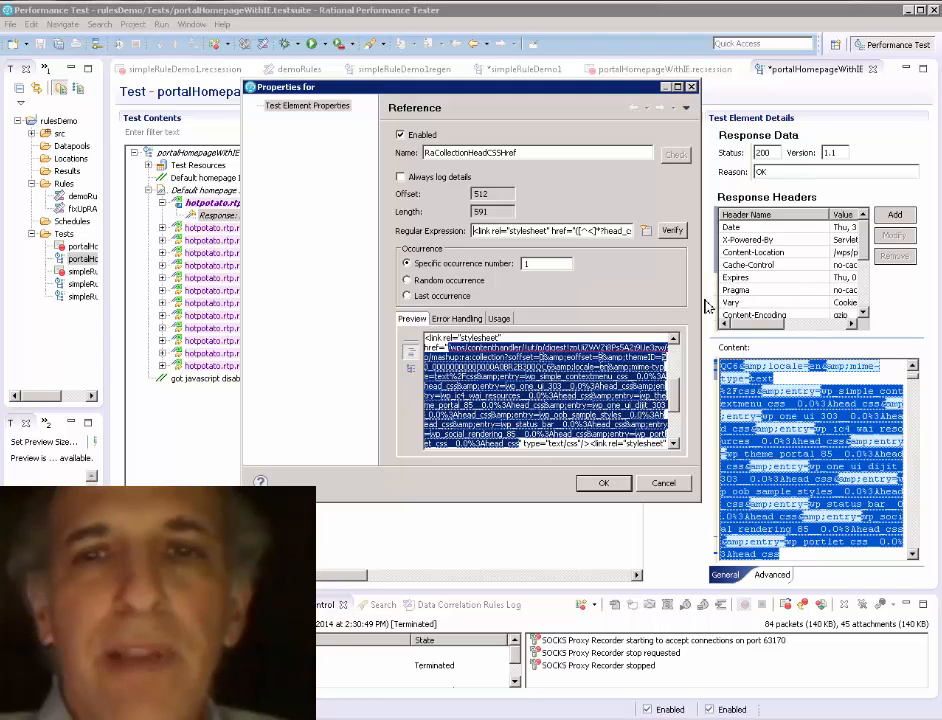
drag(699, 228, 781, 230)
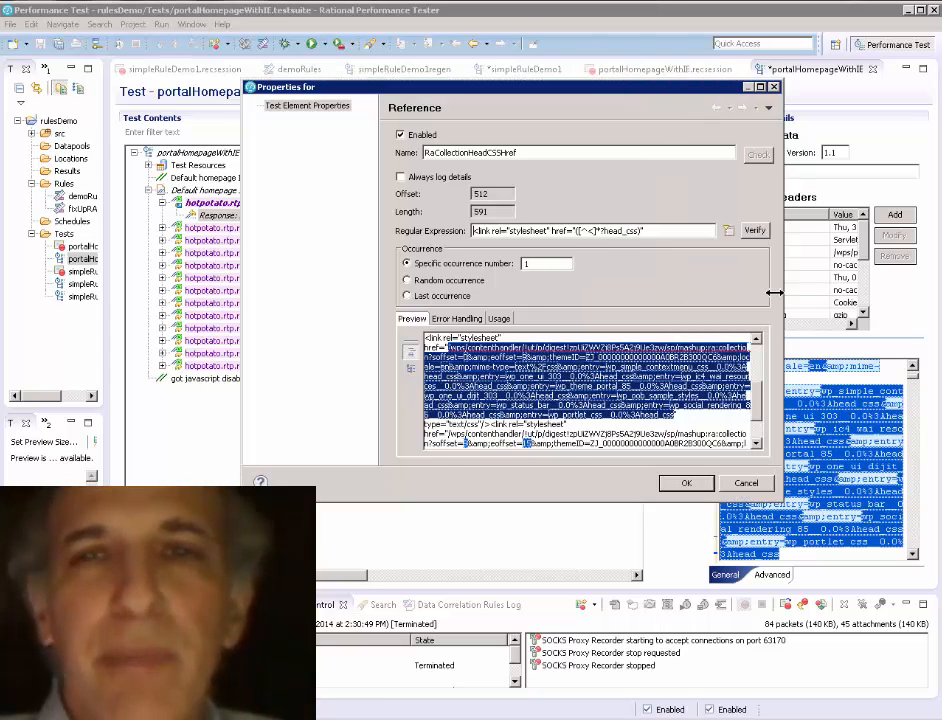
click(753, 232)
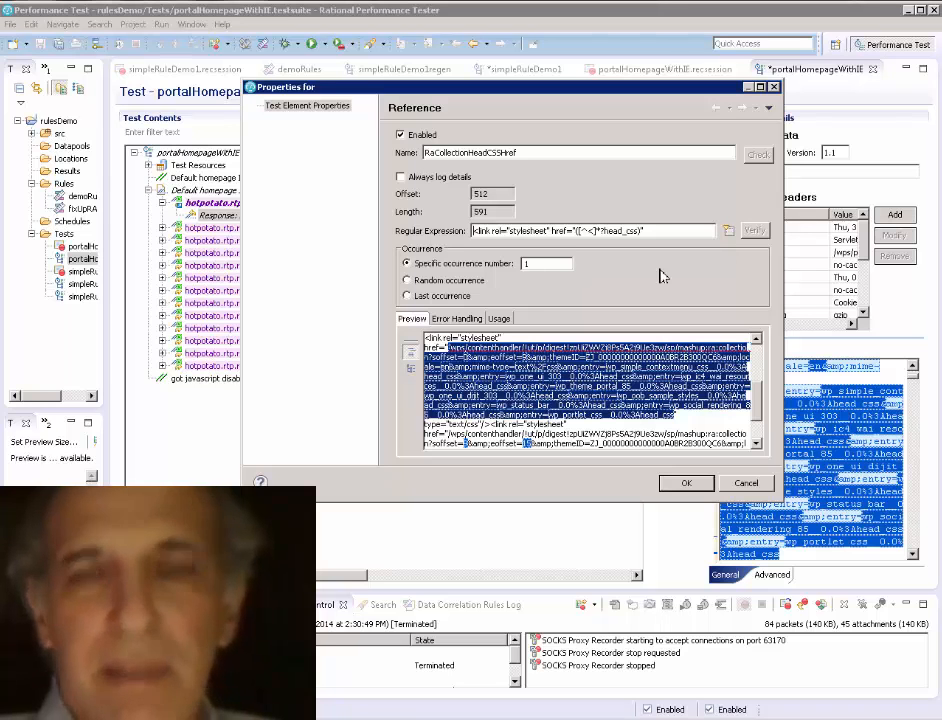
click(684, 485)
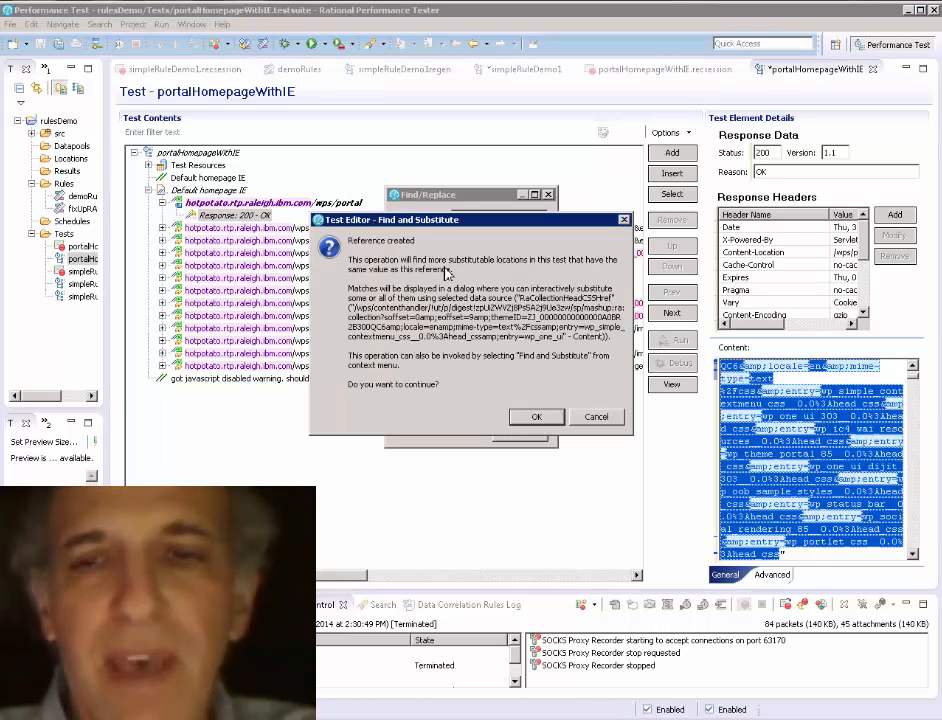
- Search the test for substitutable locations matching the new reference's value, and close the Find/Replace dialog
click(535, 420)
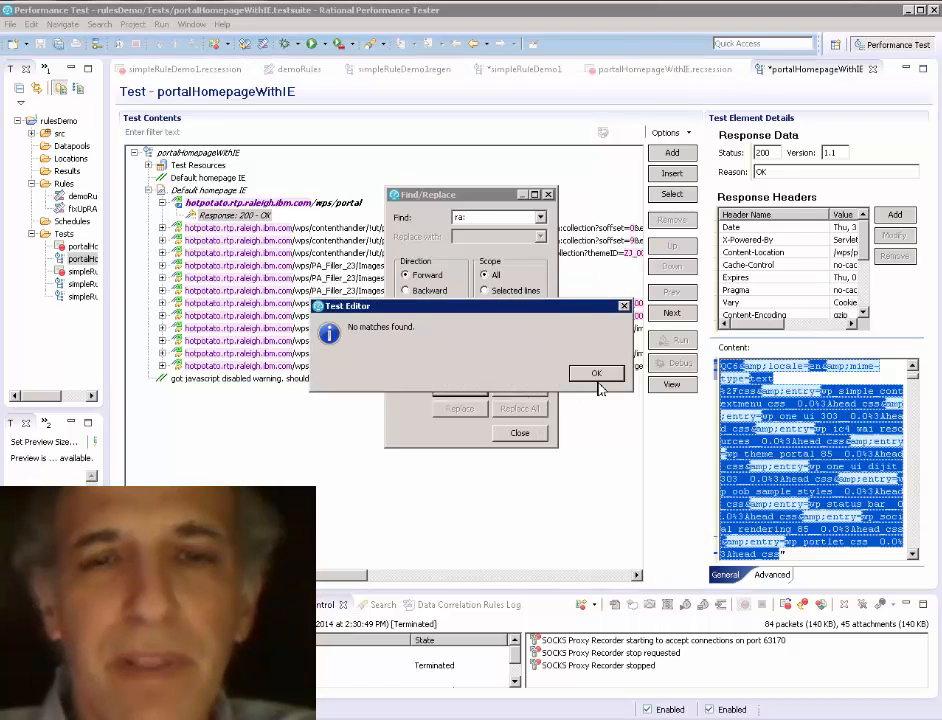
click(595, 374)
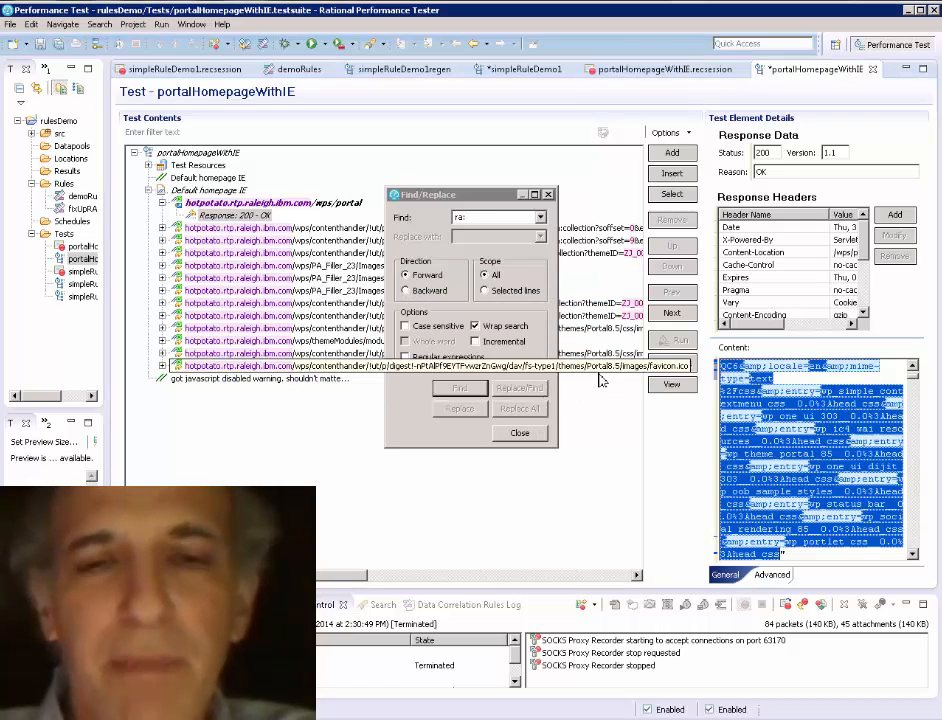
click(525, 197)
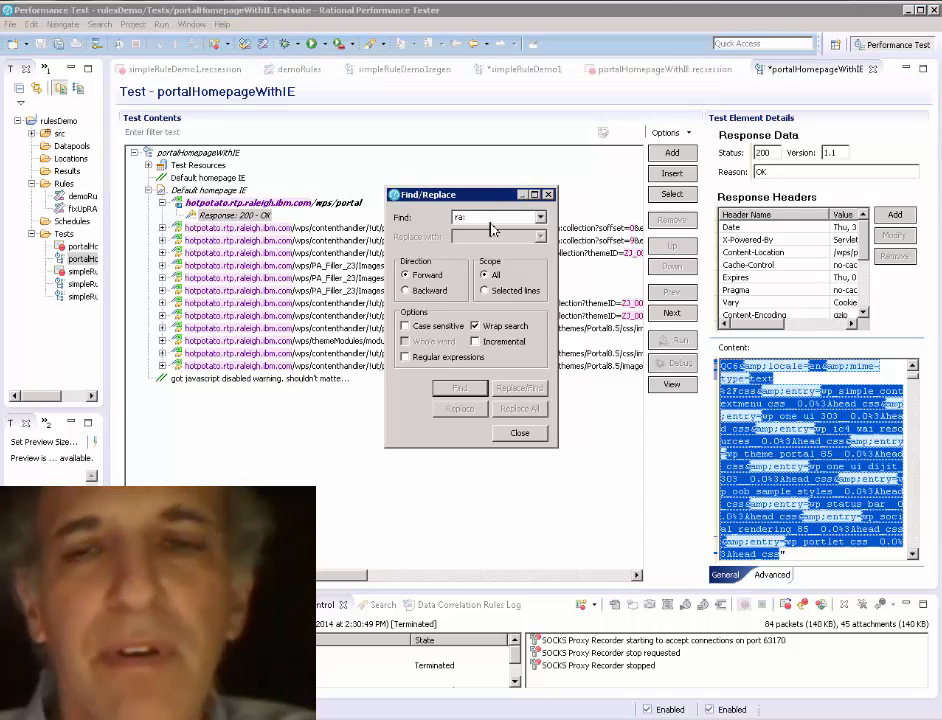
click(519, 432)
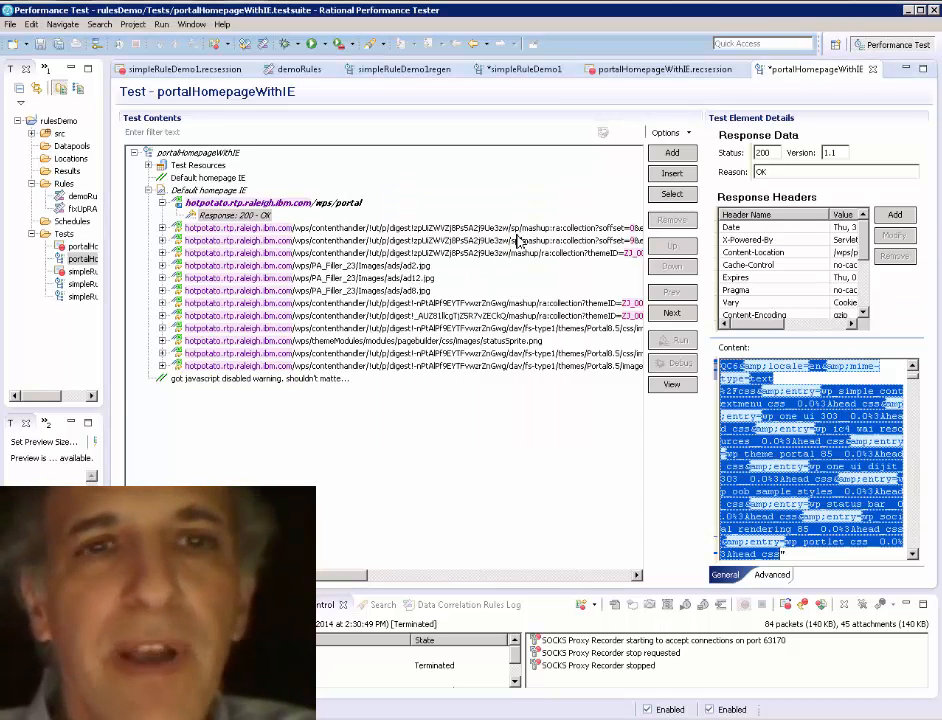
- Filter the test contents by "head_cs" and select the first mashup:ra:collection request, with soffset=0
click(185, 133)
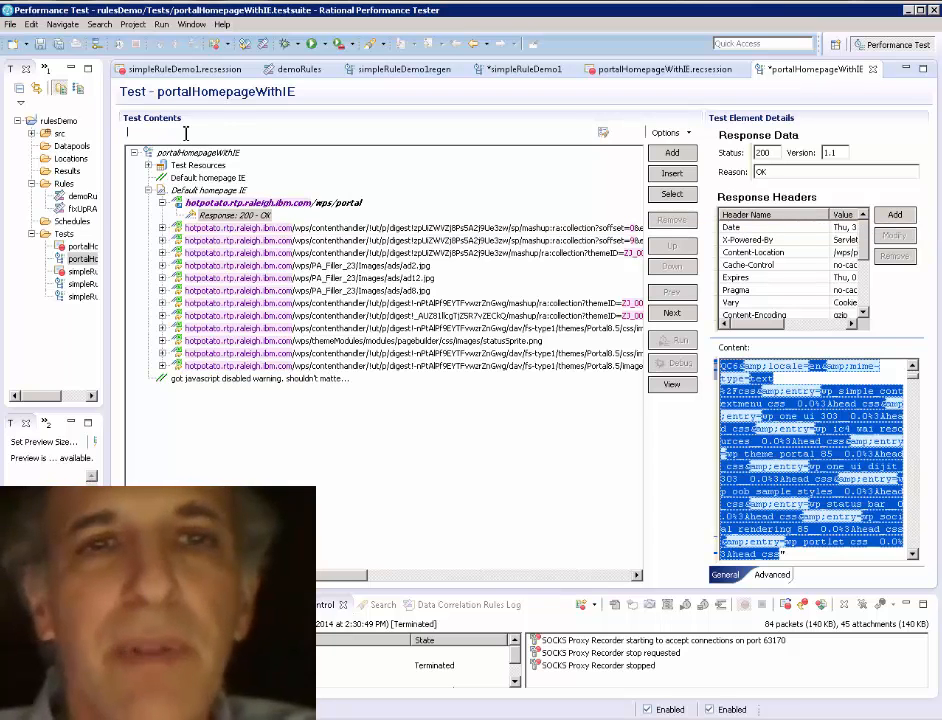
text(head_css)
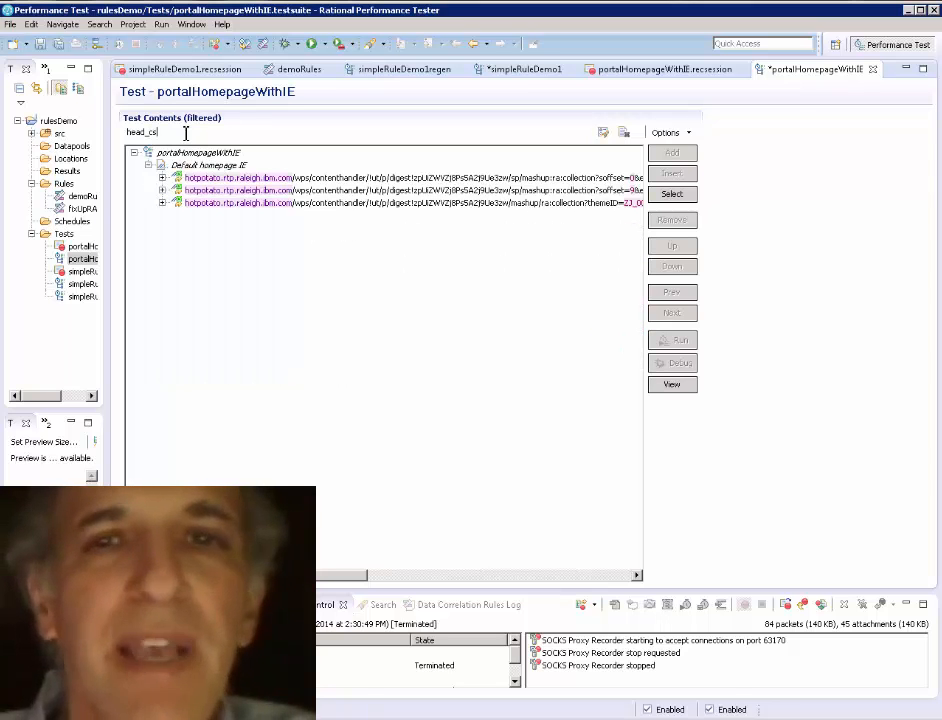
click(474, 182)
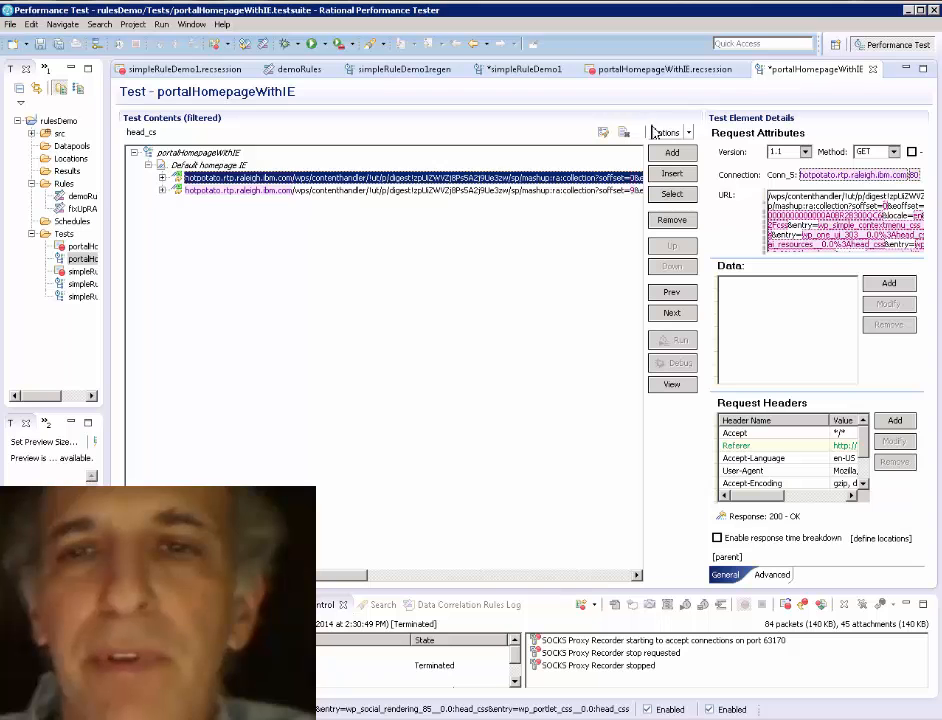
- Remove all data correlation from the complete URL of the selected mashup:ra:collection request
click(801, 206)
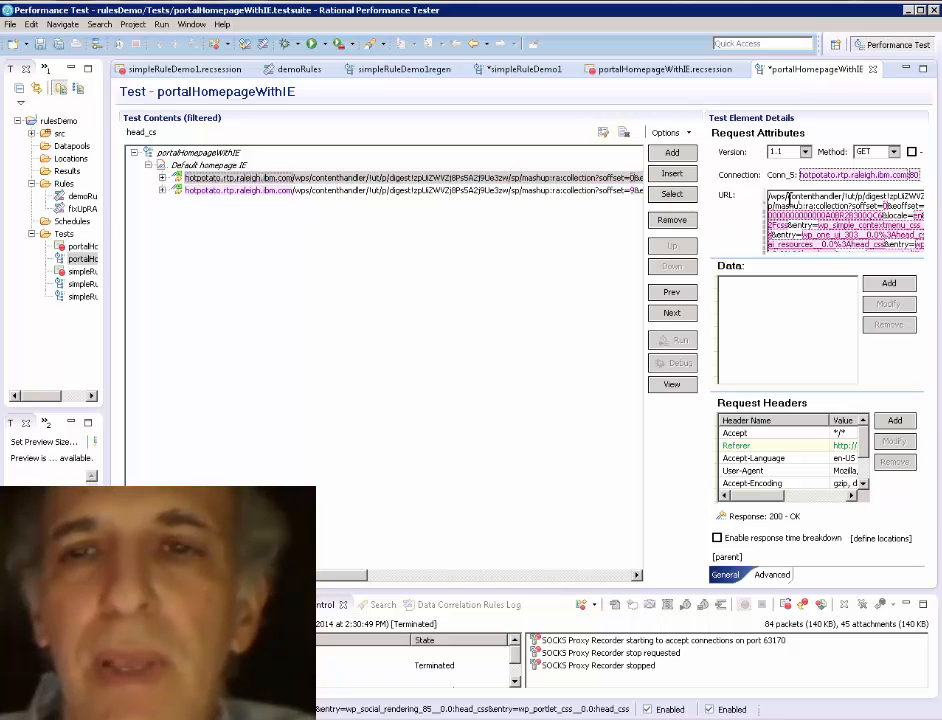
right_click(791, 197)
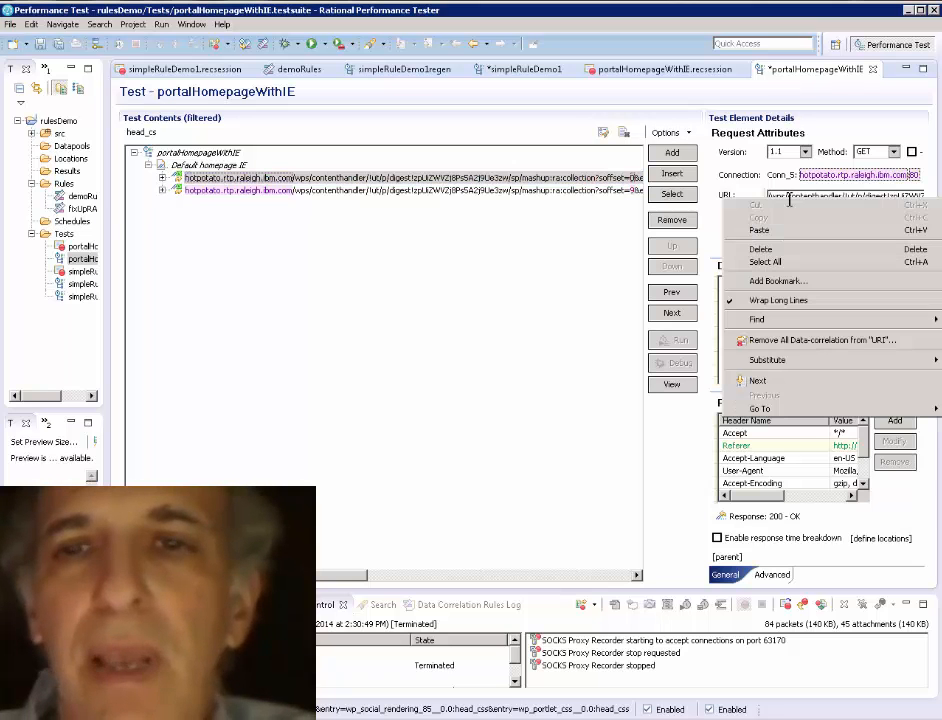
click(786, 265)
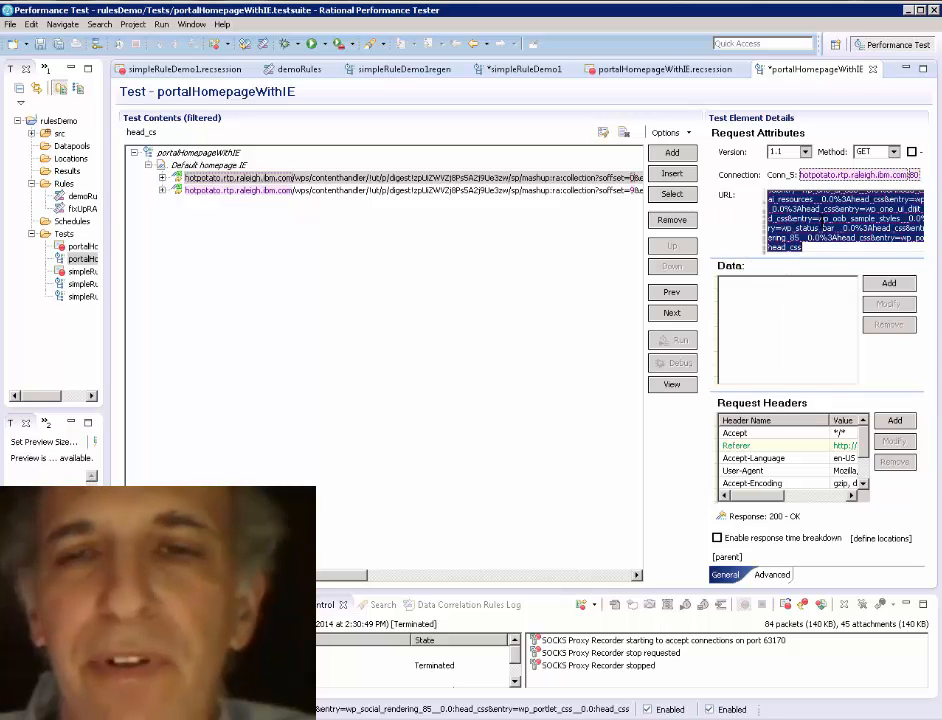
right_click(800, 219)
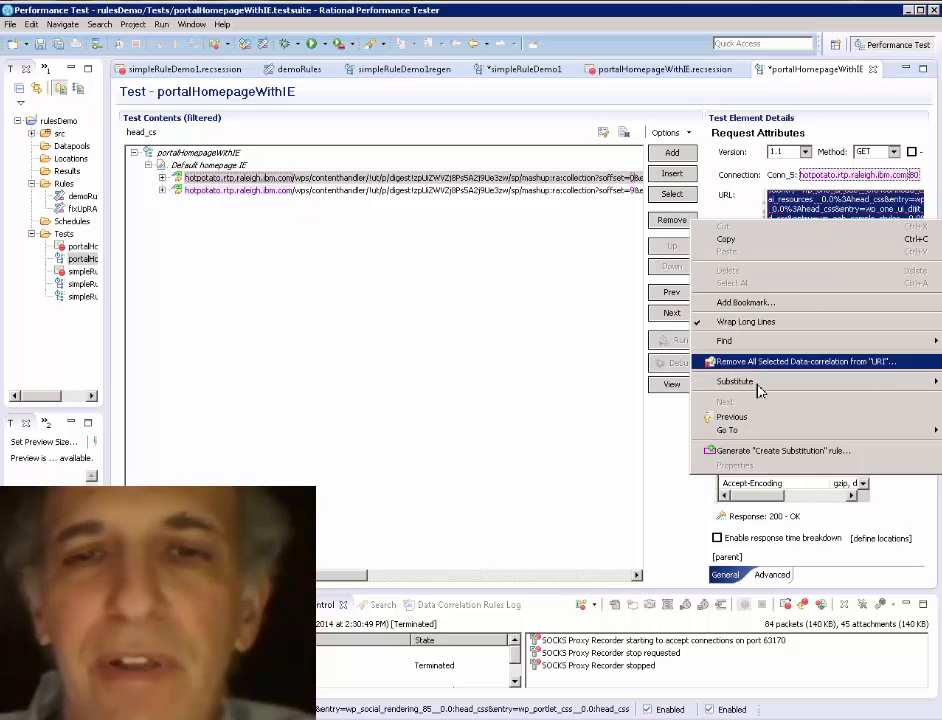
mouse_move(731, 389)
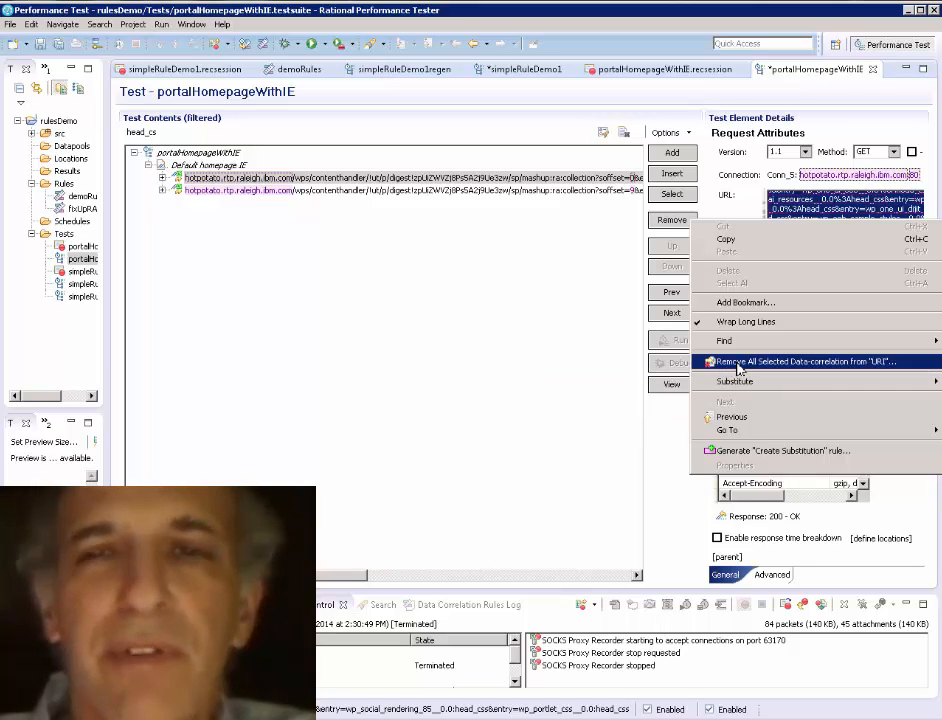
click(739, 364)
click(535, 374)
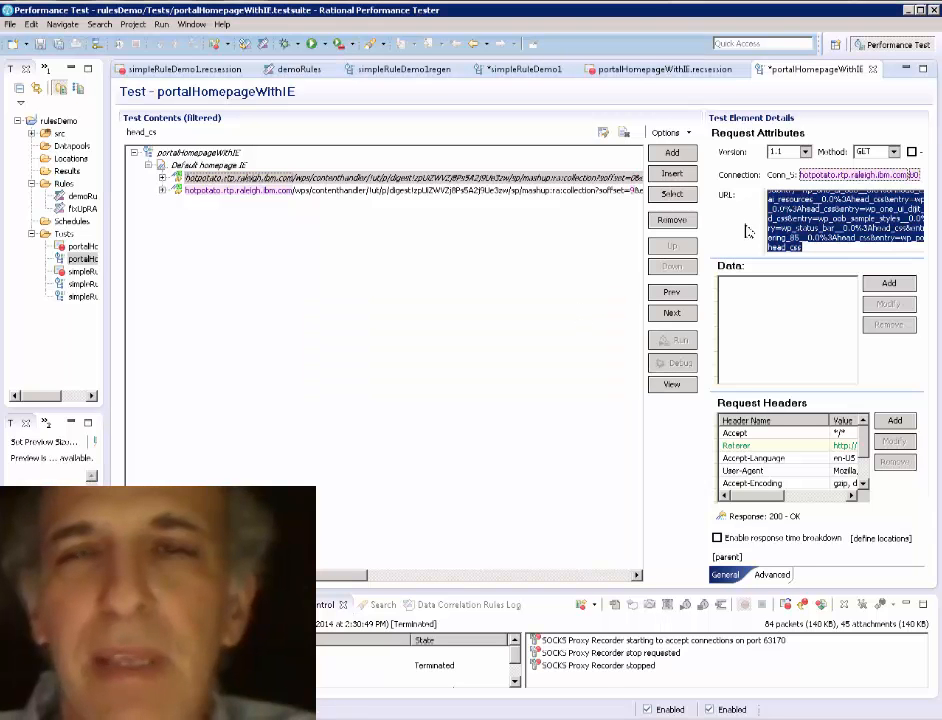
- Substitute the selected request's entire URL with the RaCollectionHeadCSSHref reference from the wps/portal response, including potential matches and lifting the matching-references-only restriction
right_click(820, 227)
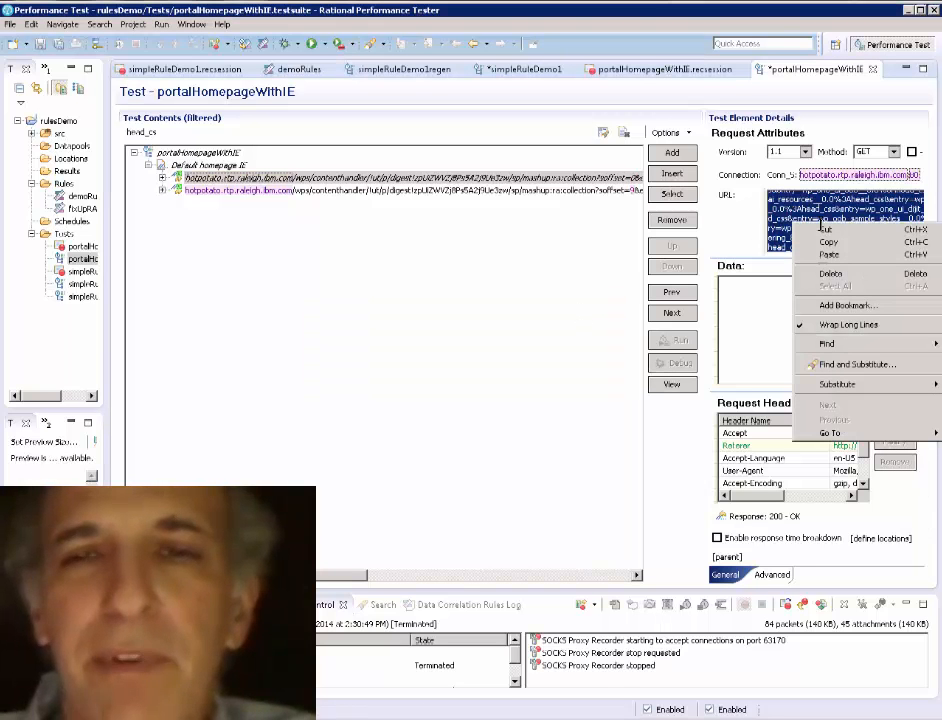
mouse_move(822, 394)
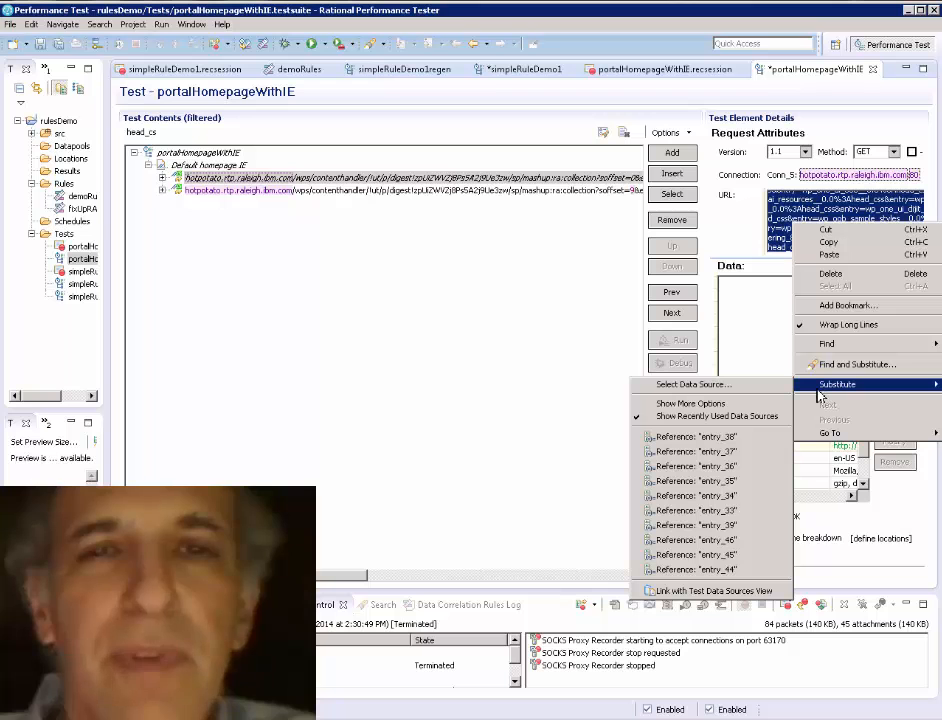
click(752, 388)
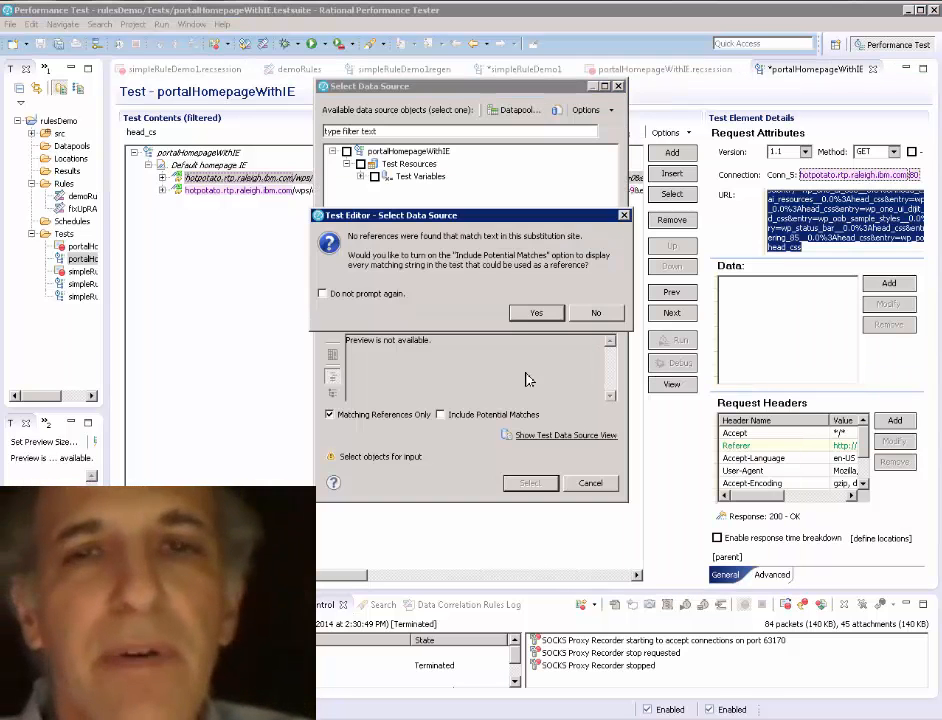
click(544, 313)
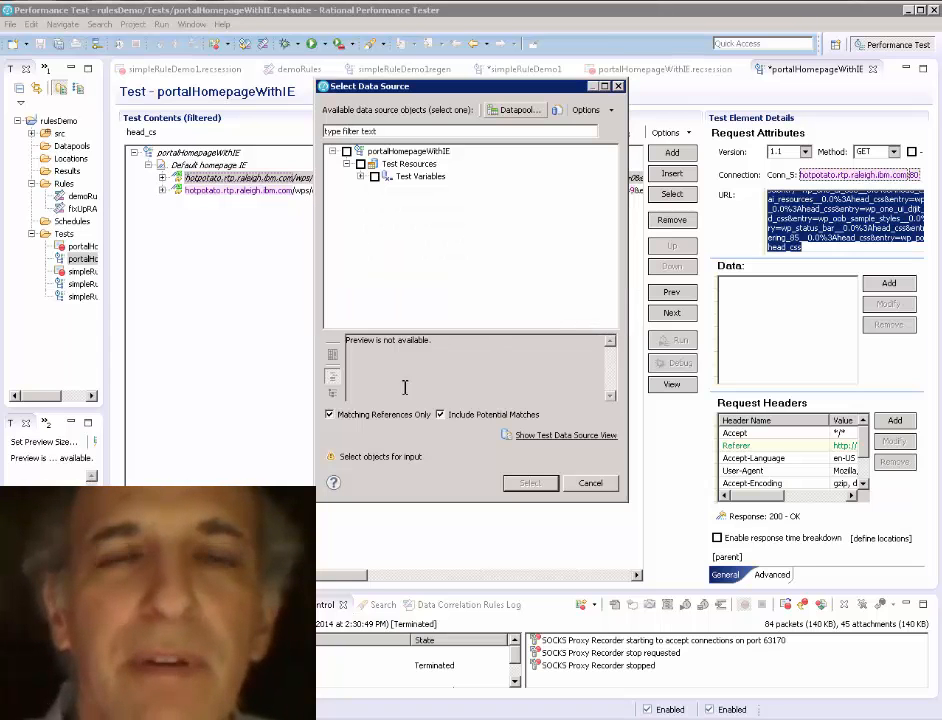
click(361, 176)
click(375, 189)
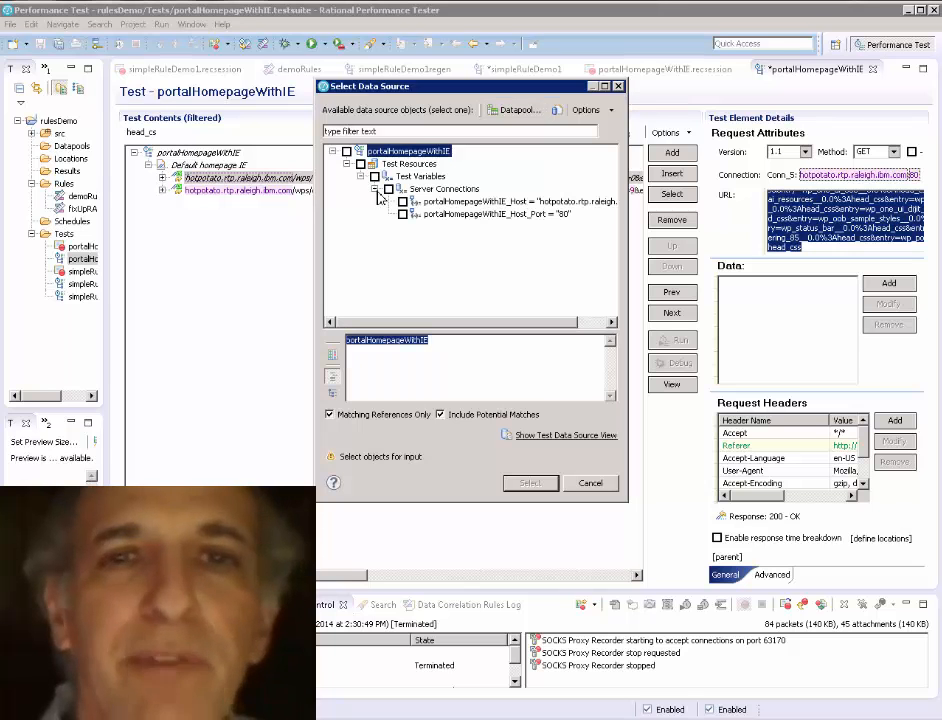
click(330, 414)
click(362, 201)
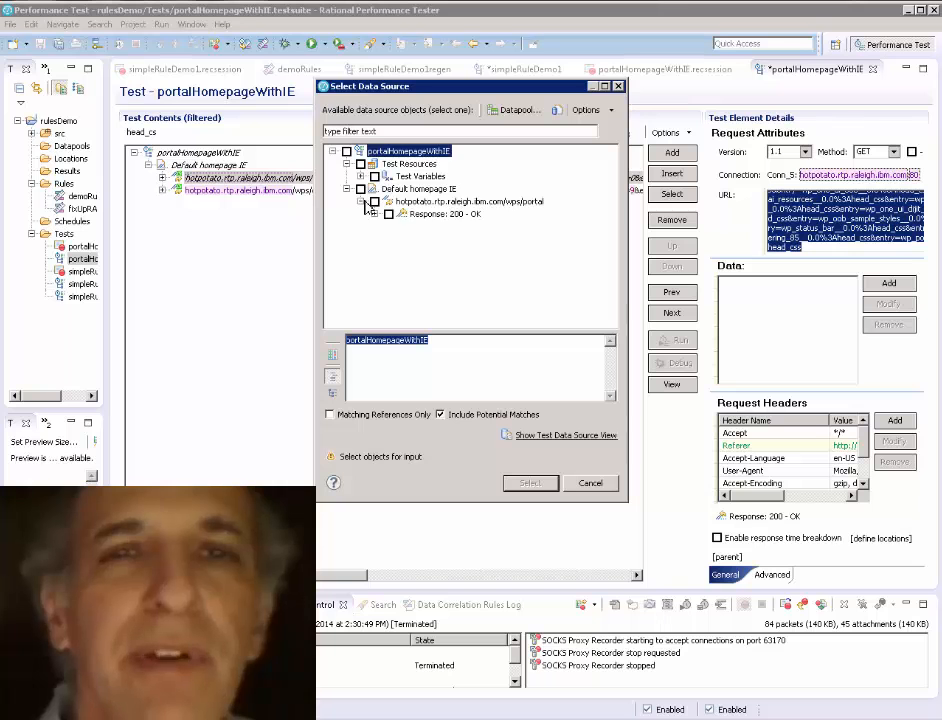
click(374, 213)
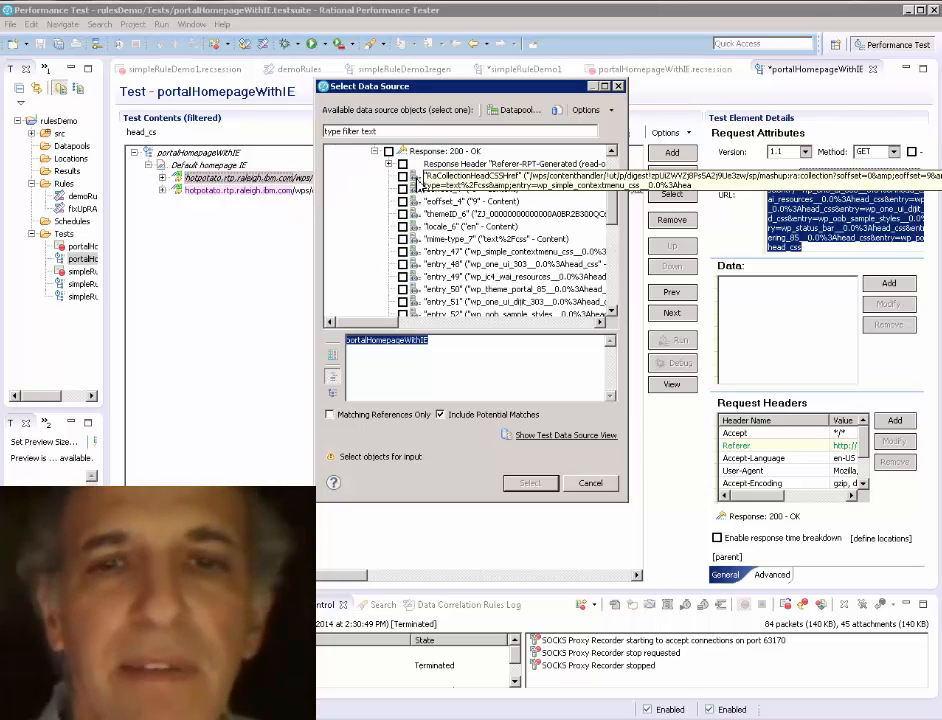
click(403, 177)
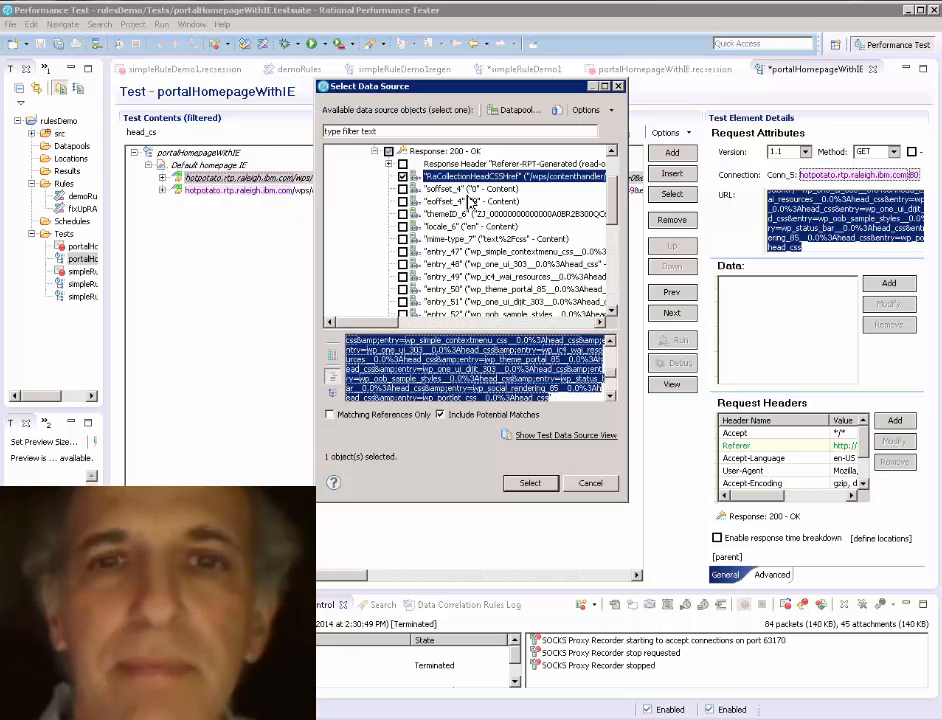
click(527, 484)
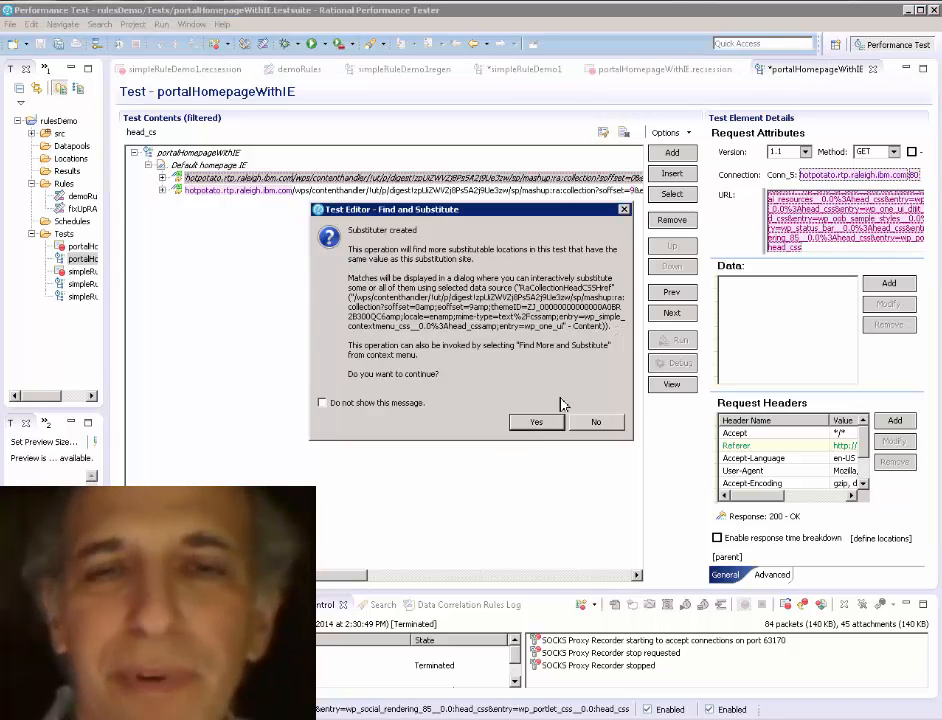
- Search the test for more substitutable locations with the same value as this URL, and close the multiple-substitution dialog
click(553, 428)
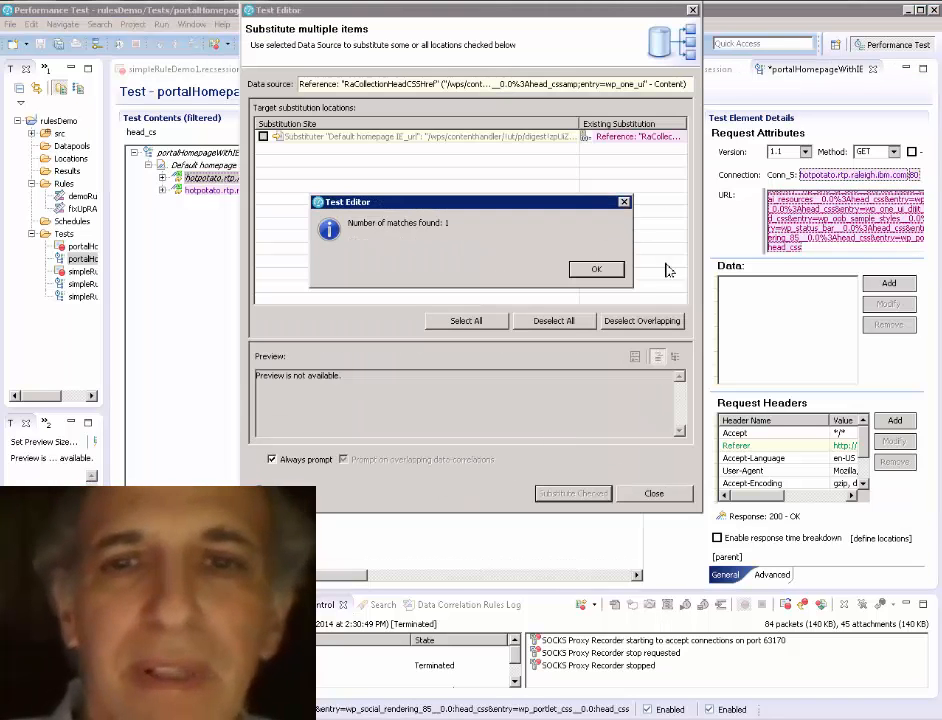
click(597, 270)
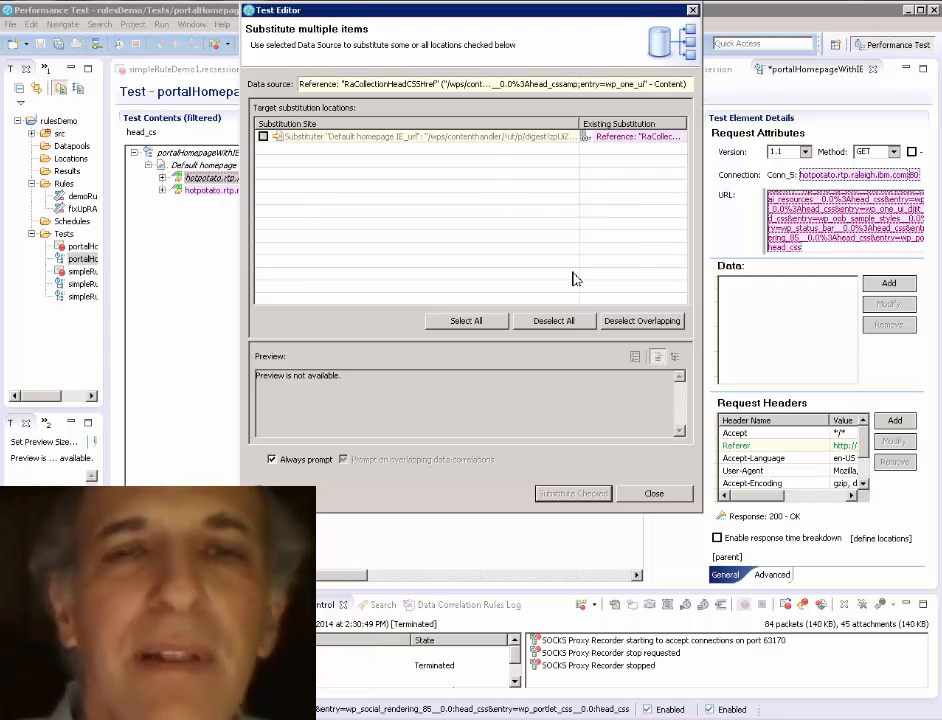
click(654, 493)
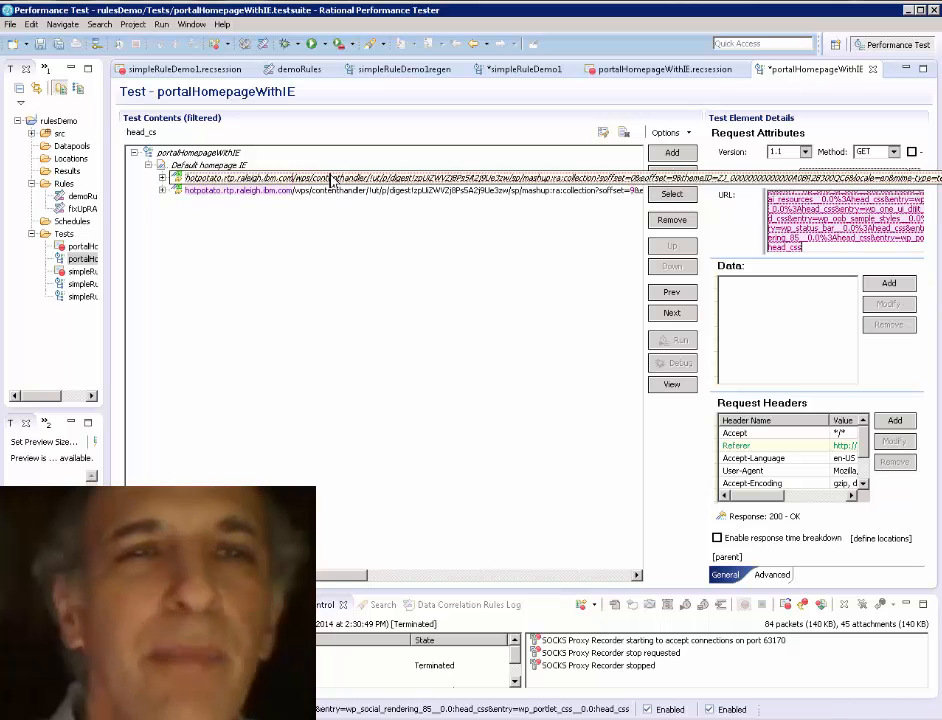
- Clear the head_cs filter from the test contents and open the response of the wps/portal request
click(625, 133)
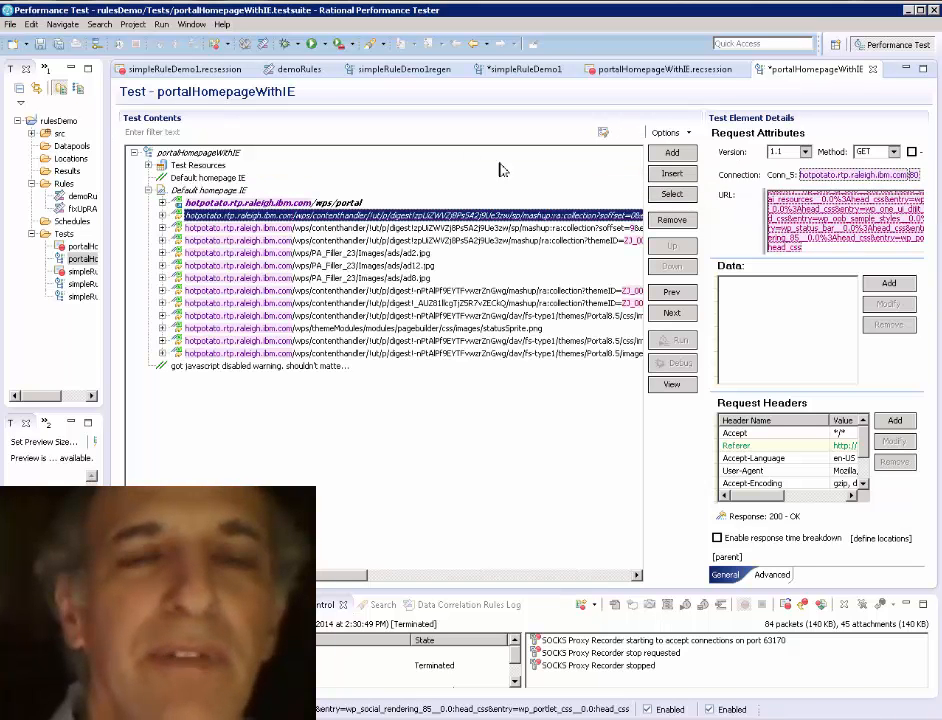
click(163, 203)
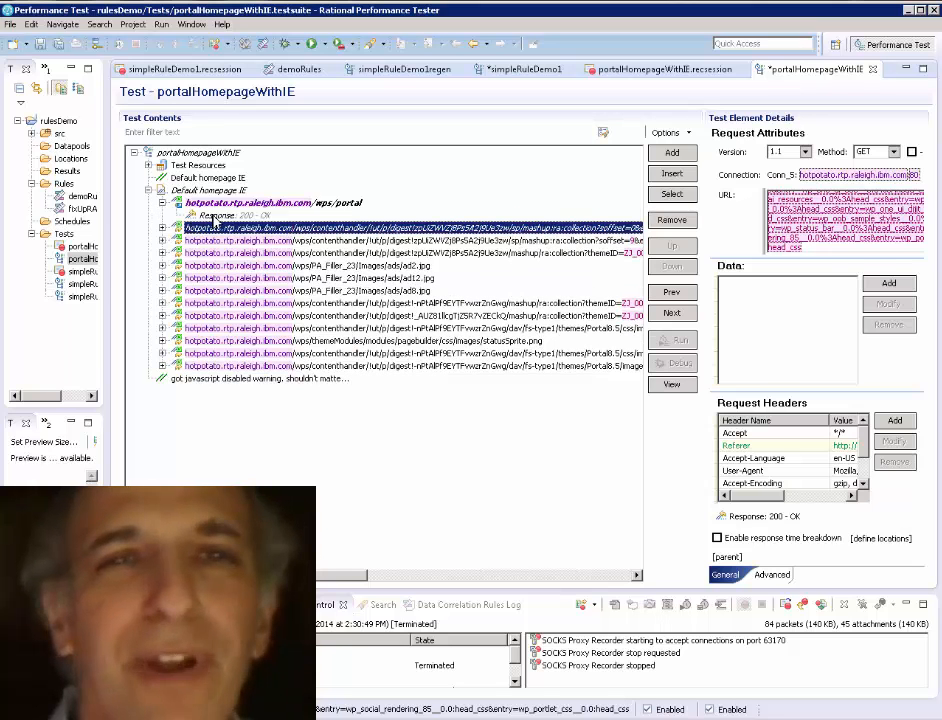
click(212, 216)
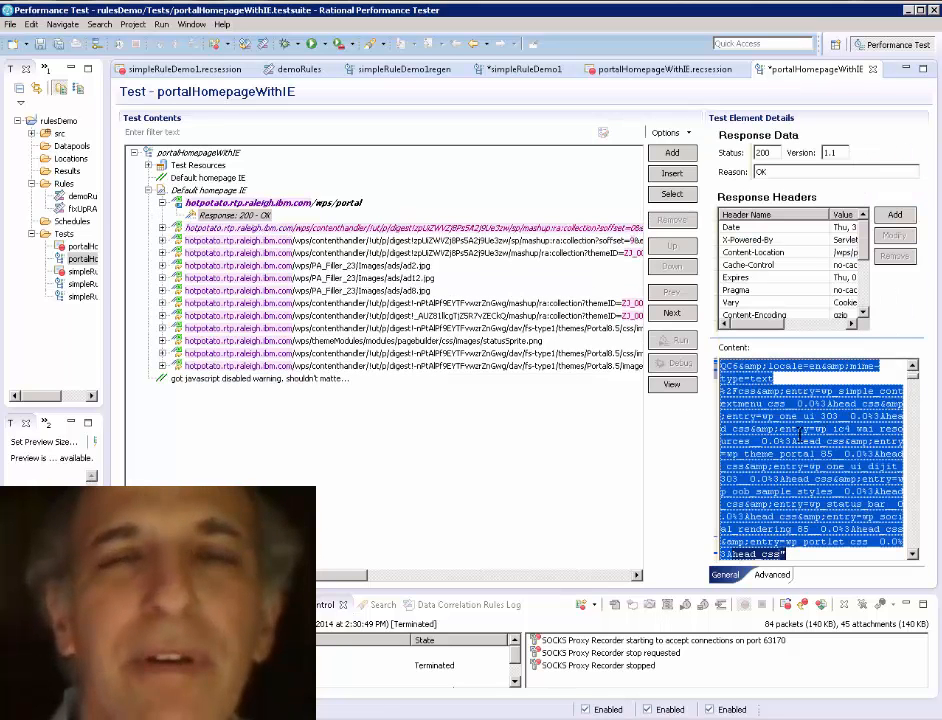
- Find the next occurrence of head_css" in the wps/portal response content
right_click(825, 431)
mouse_move(728, 561)
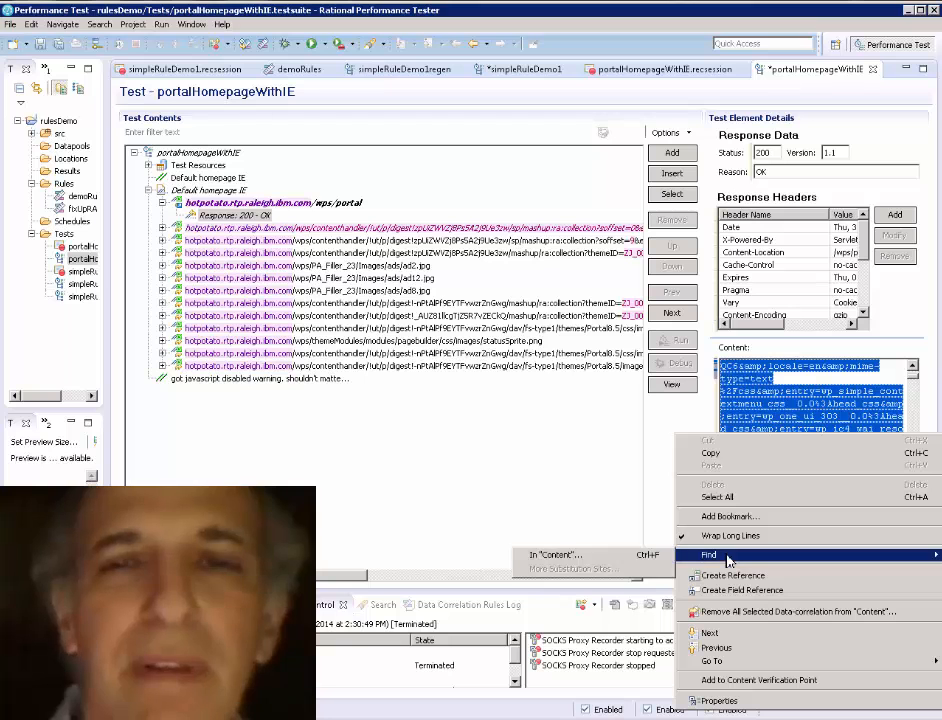
click(655, 551)
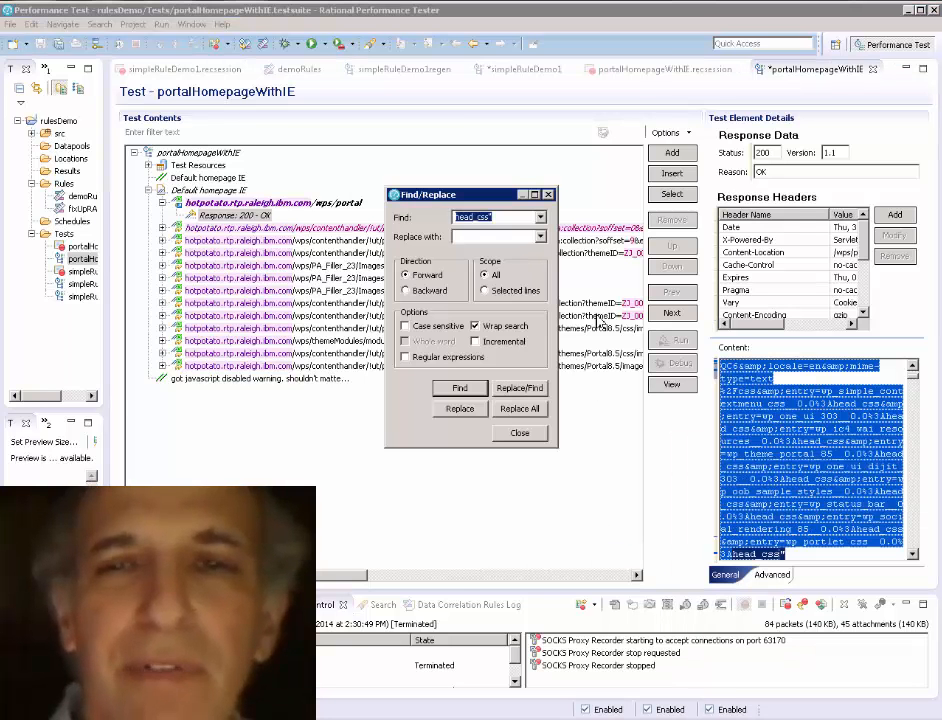
click(514, 219)
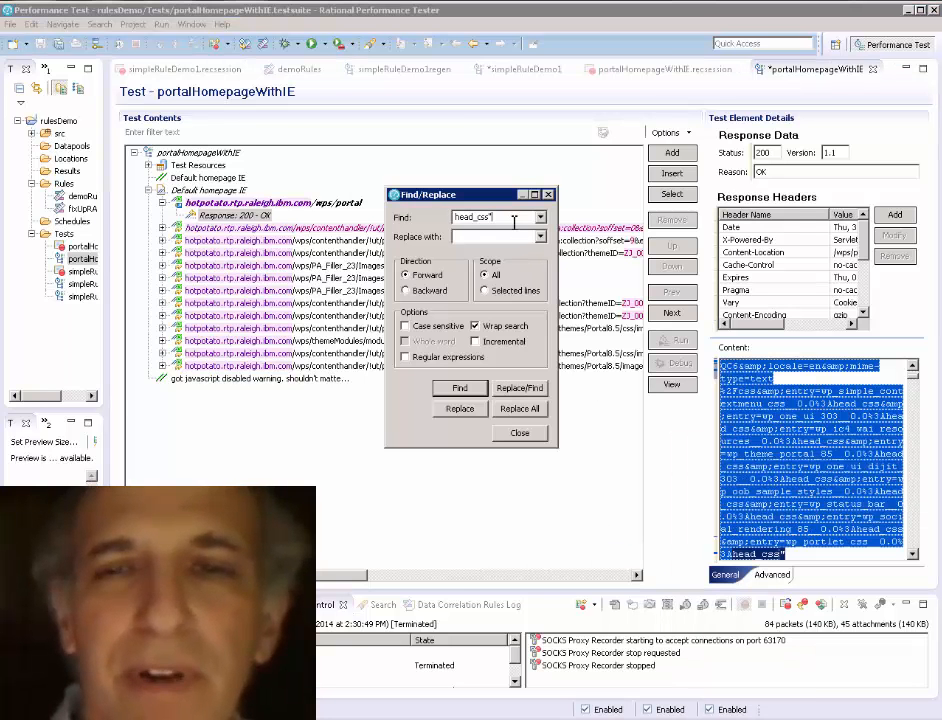
click(459, 389)
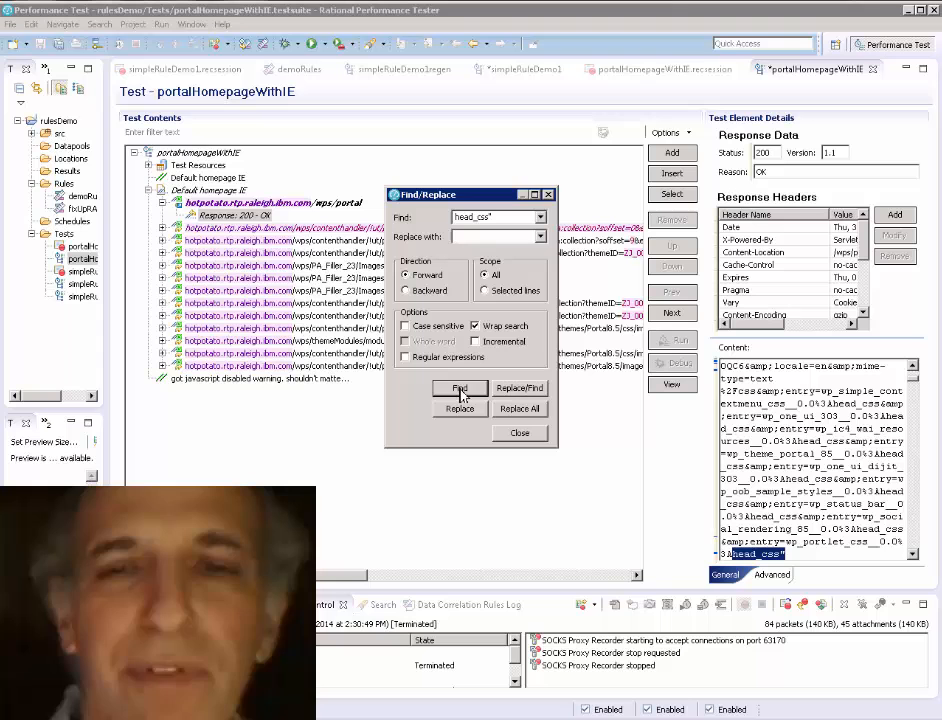
- Create a reference from the second stylesheet href value in the response content, from /wps/contenthandler/ with soffset=9 through its final head_css
click(812, 557)
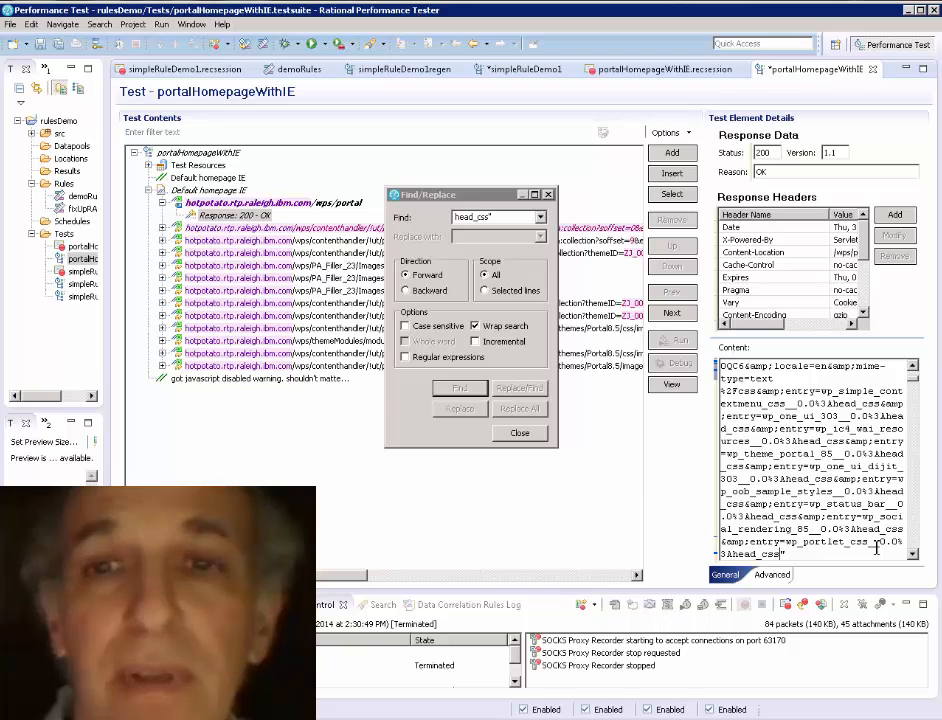
key(shift+Up)
key(shift+Up)
key(shift+Up)
key(shift+Up)
key(shift+Up)
key(shift+Up)
key(shift+Up)
key(shift+Up)
key(shift+Up)
key(shift+Up)
key(shift+Up)
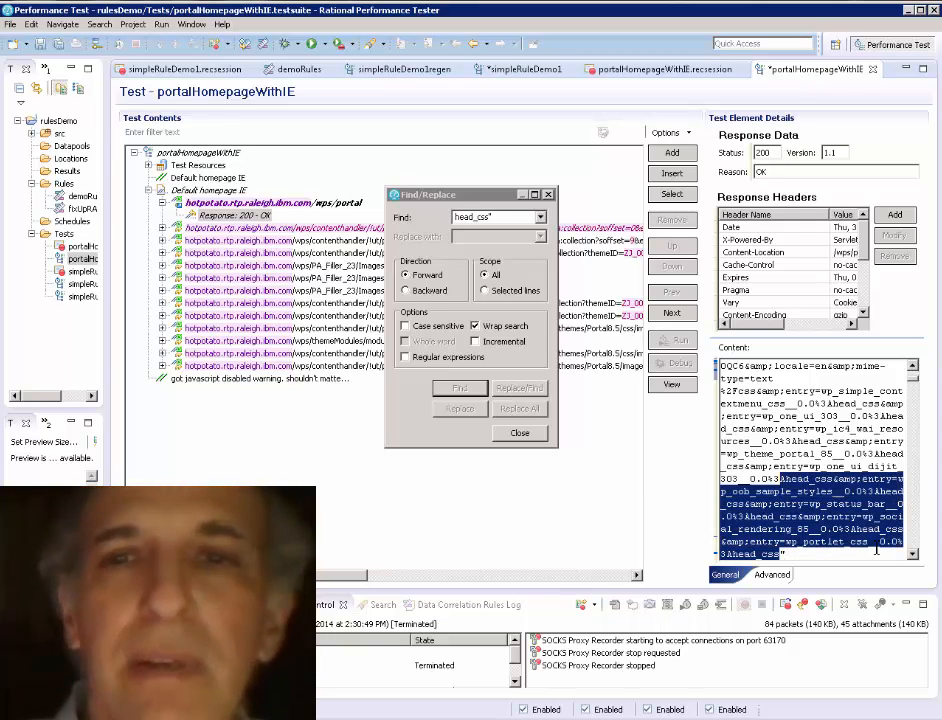
key(shift+Up)
key(shift+Up)
key(shift+Up)
key(shift+Up)
key(shift+Up)
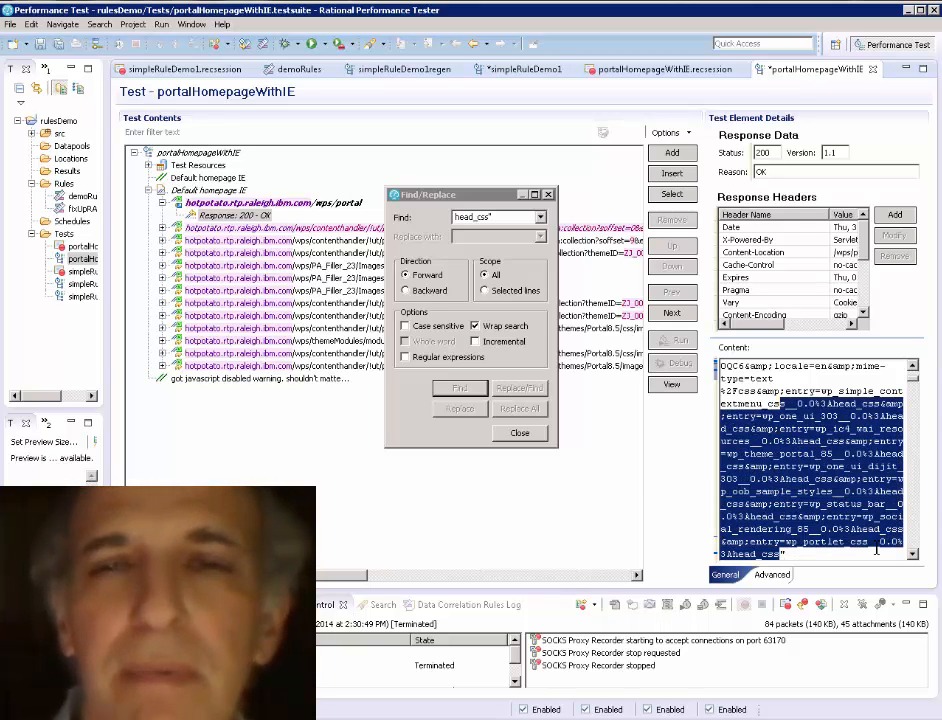
key(shift+Up)
key(shift+Up)
key(shift+Up)
key(shift+Up)
key(shift+Up)
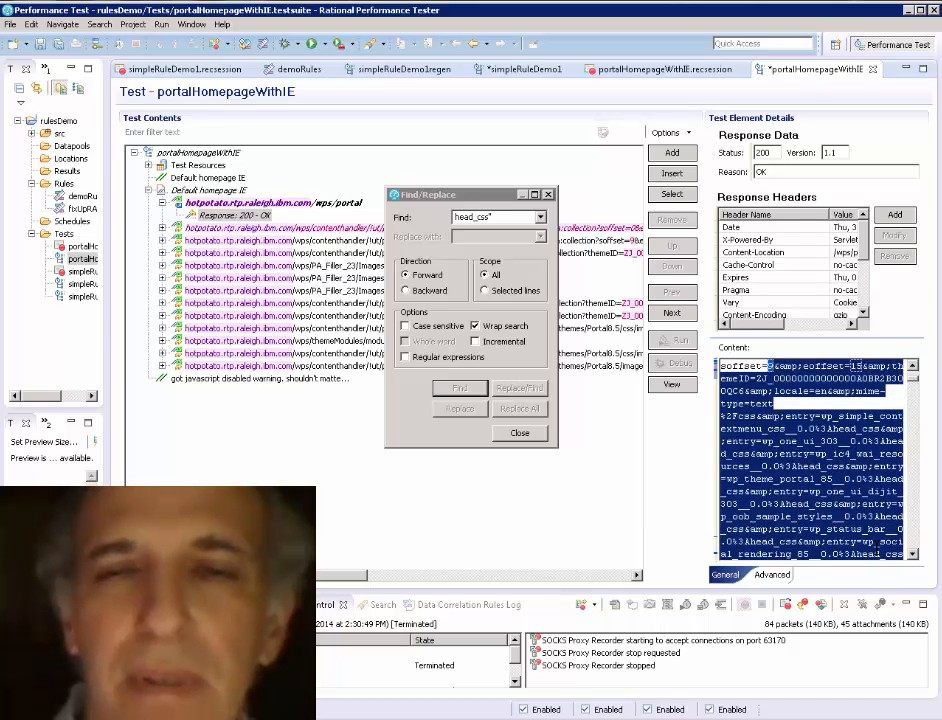
key(shift+Left)
key(shift+Left)
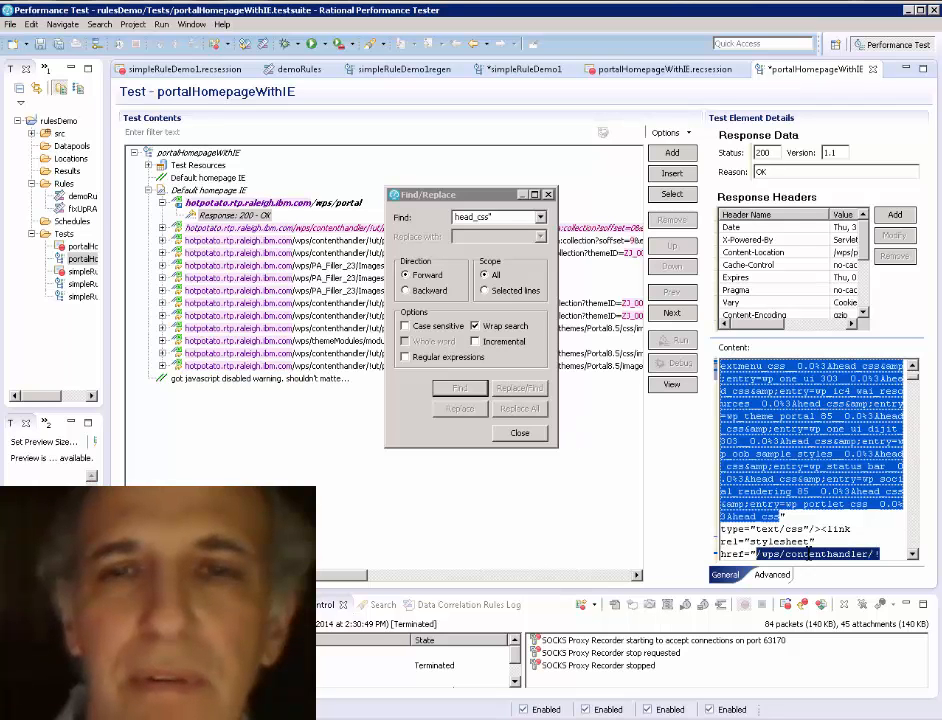
right_click(811, 556)
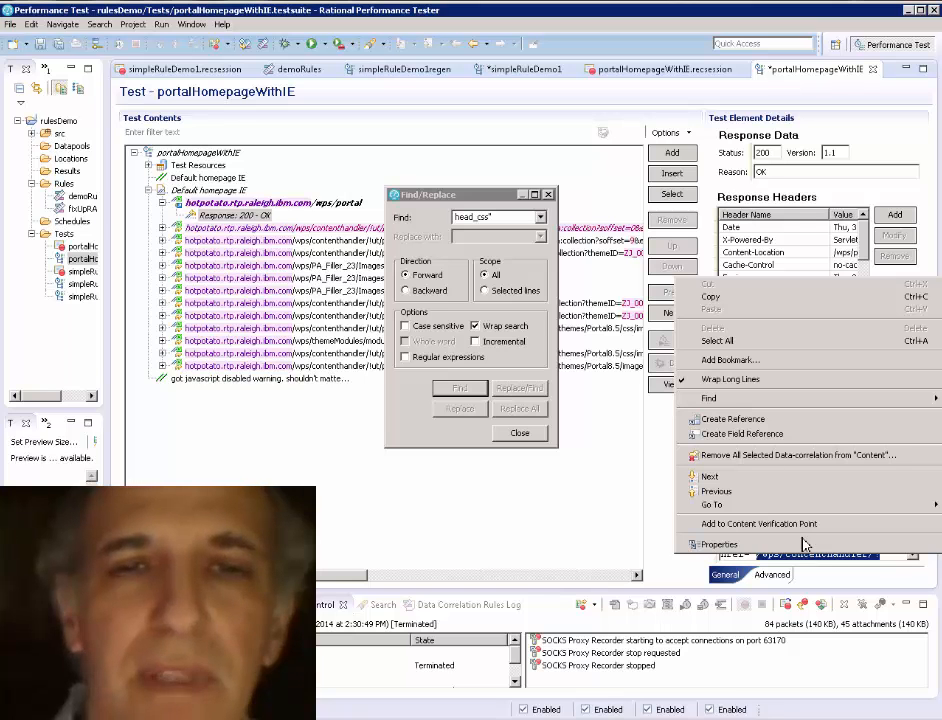
click(766, 420)
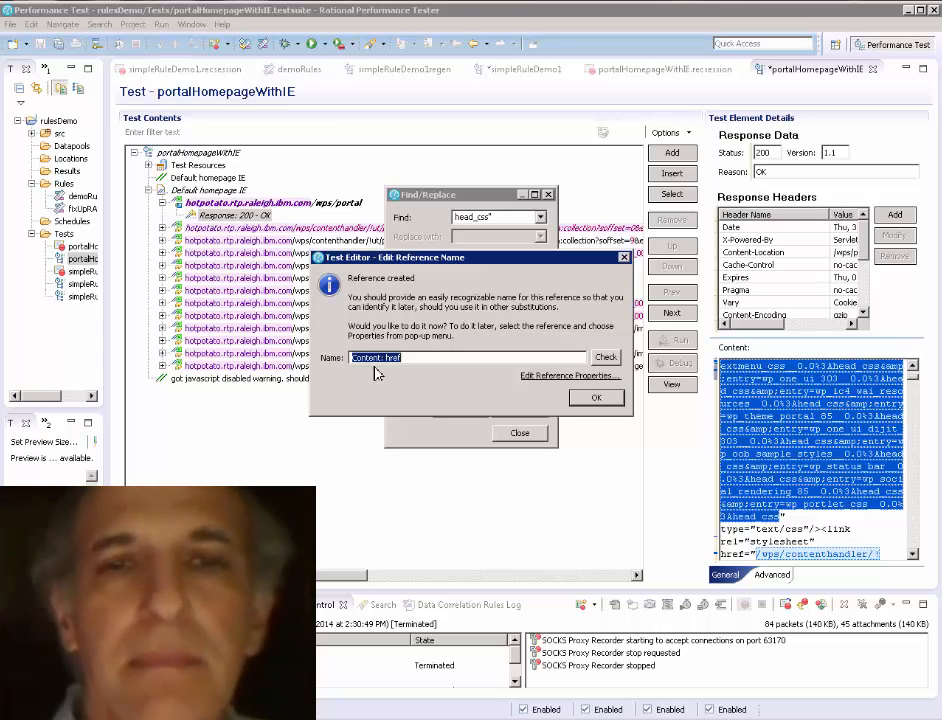
- Name the new reference RaCollectionHeadCSSHref2 and check that the name is unique
text(RaCollectionHead)
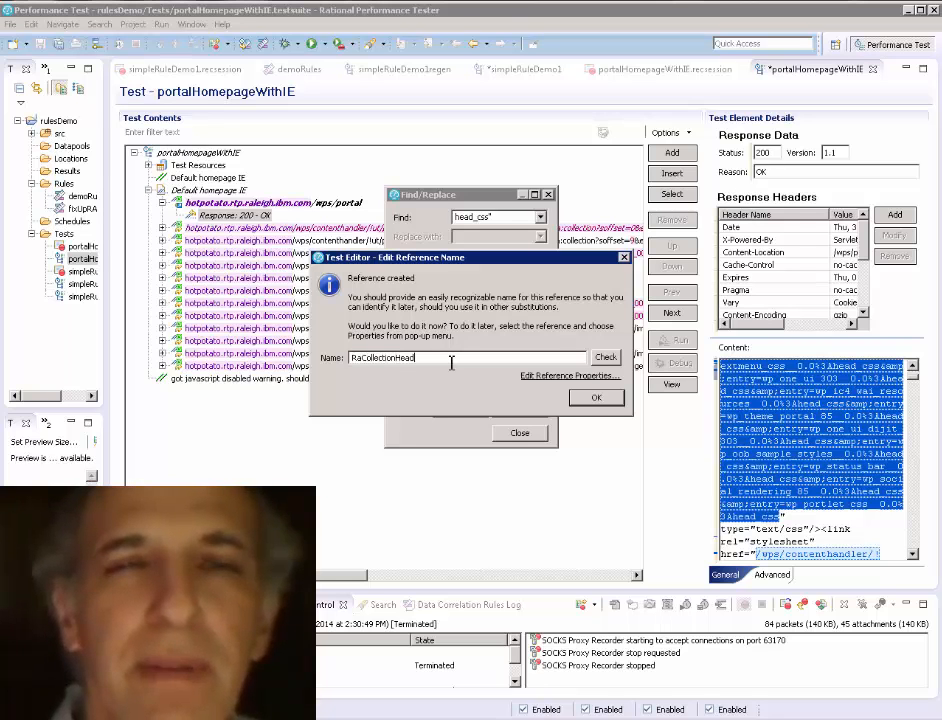
text(CSSHref2)
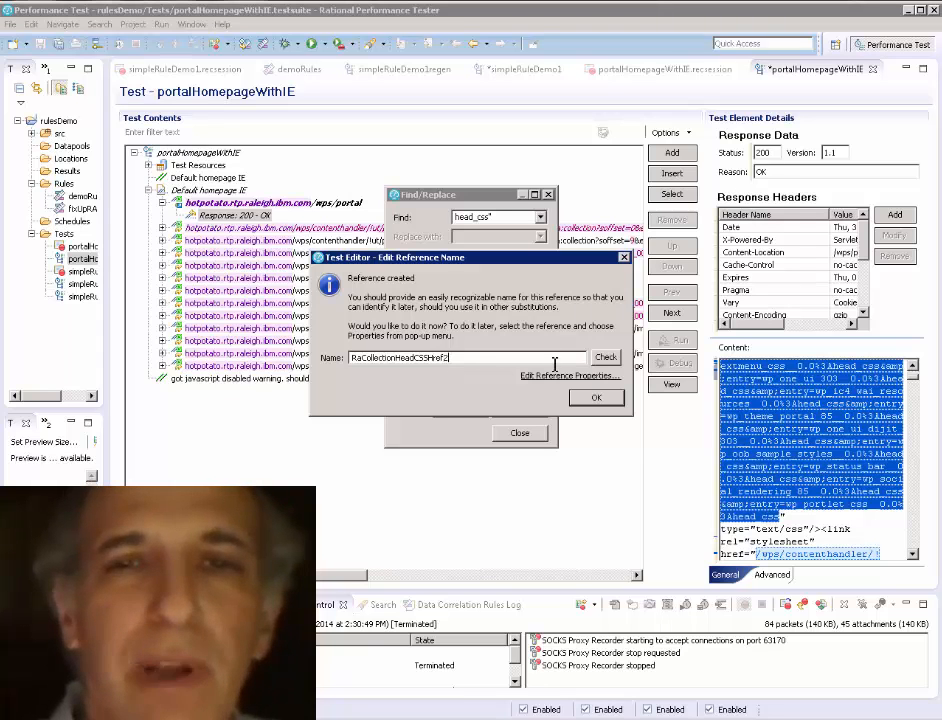
click(606, 357)
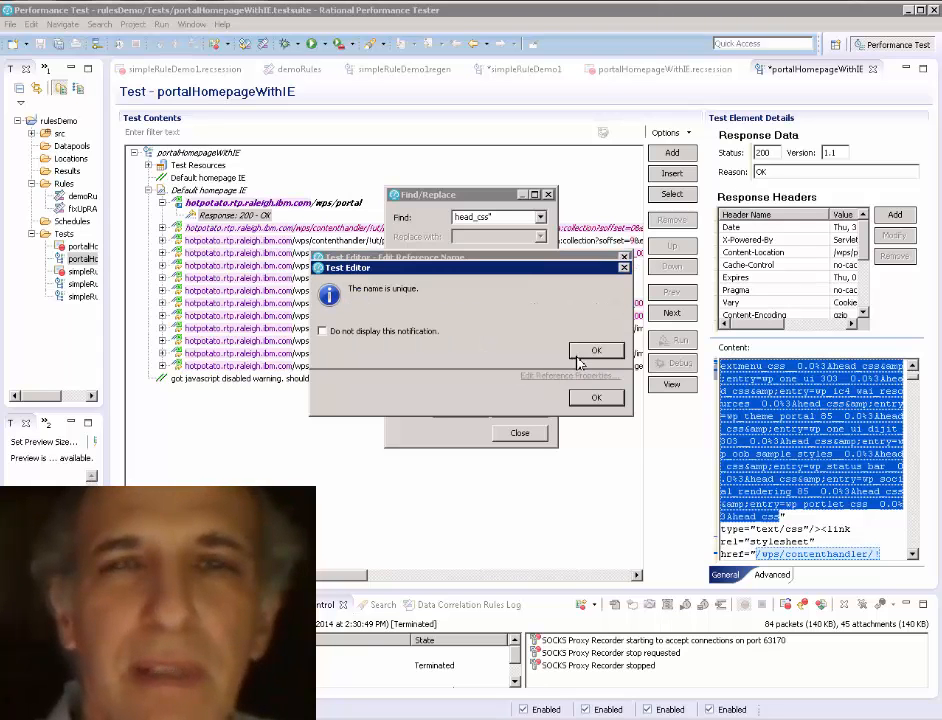
click(584, 352)
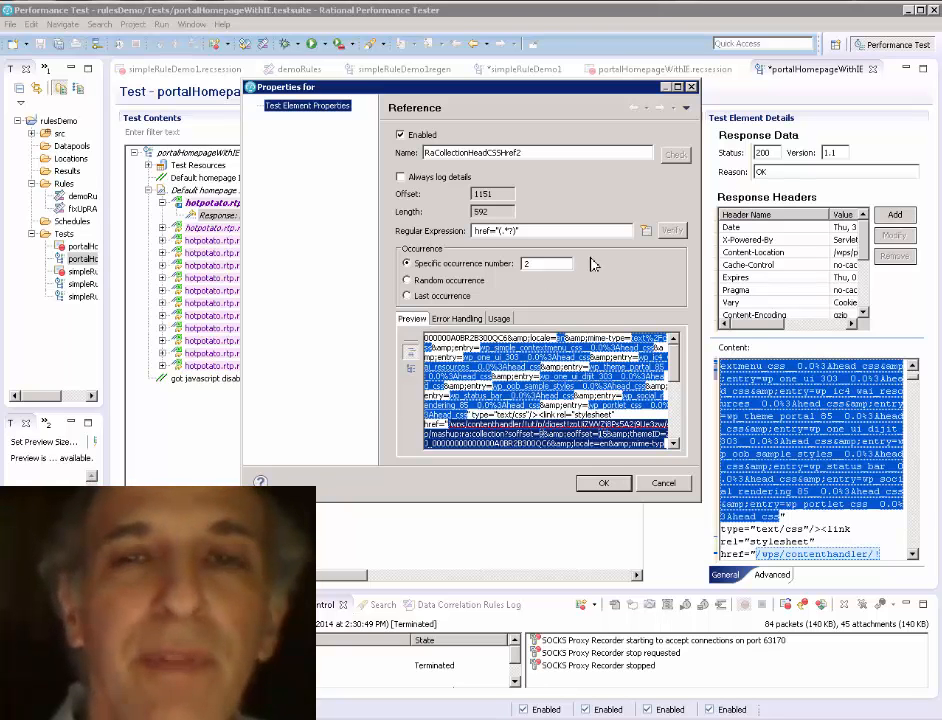
- Set the new reference's regular expression to <link rel="stylesheet" href="([^<]*?head_css)" in a widened properties dialog, and verify it
drag(704, 287, 846, 291)
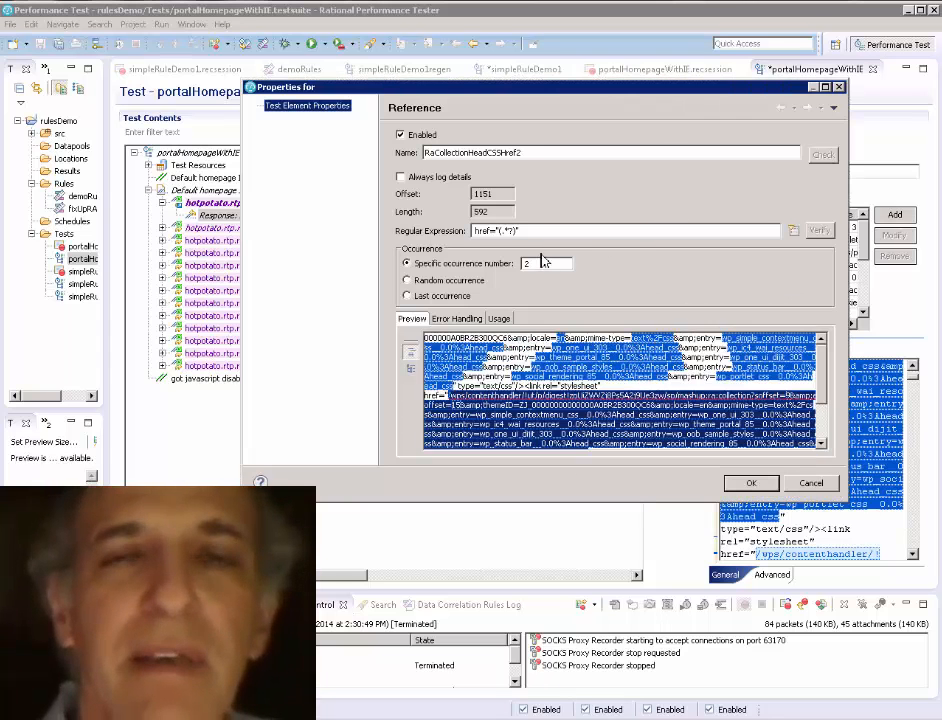
drag(530, 231, 448, 233)
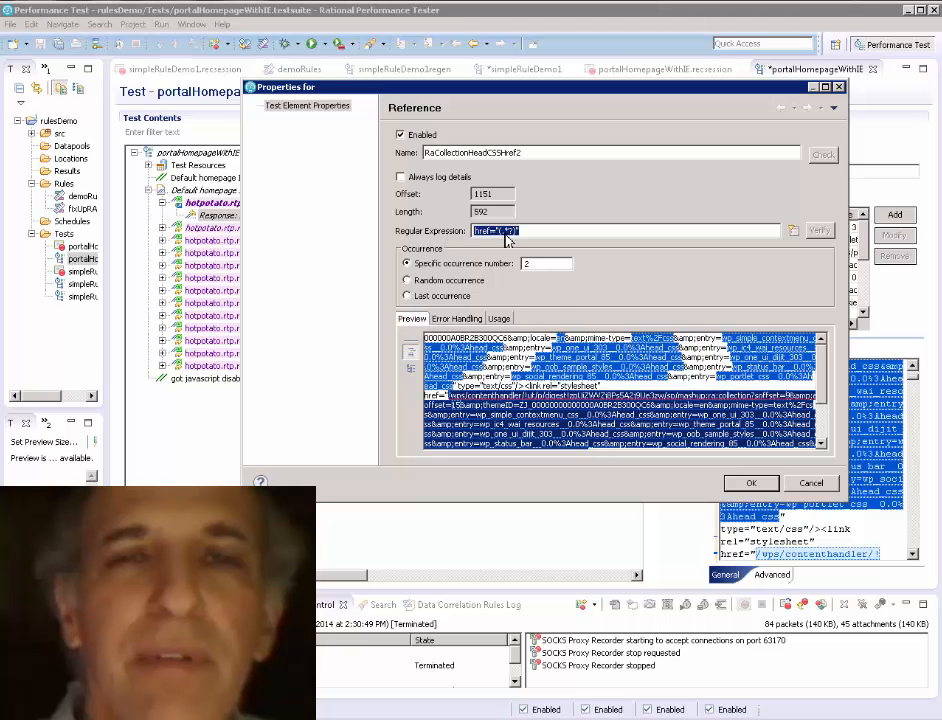
right_click(506, 235)
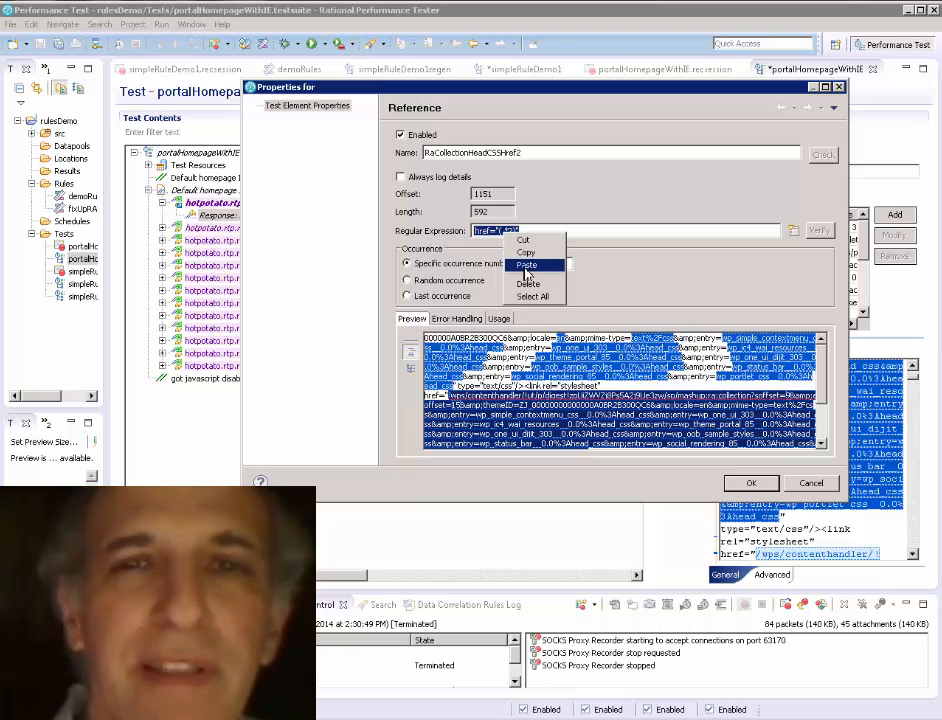
click(524, 264)
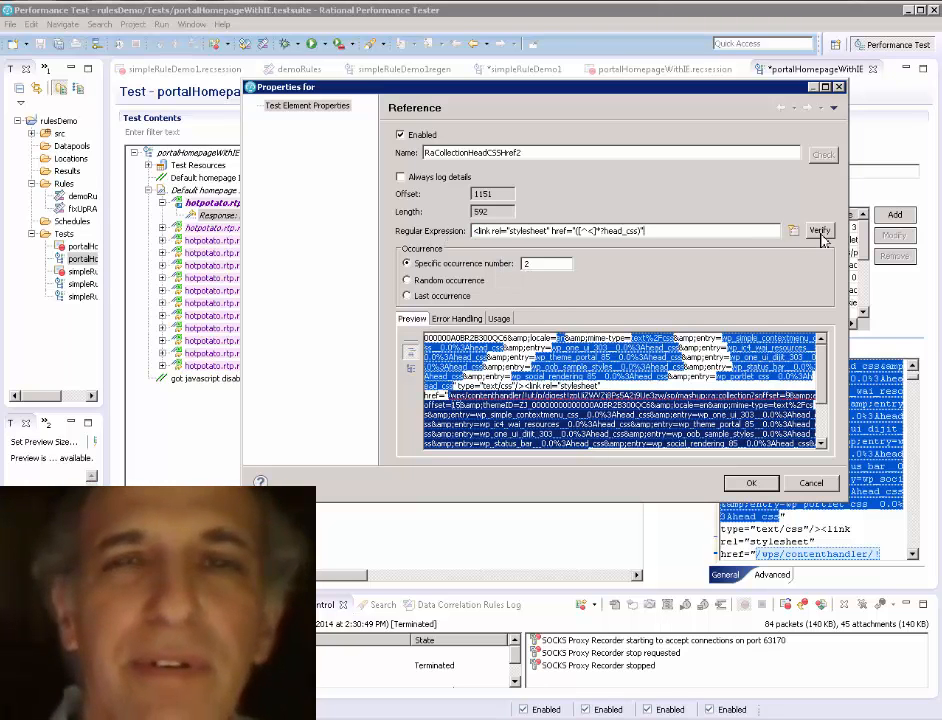
click(819, 232)
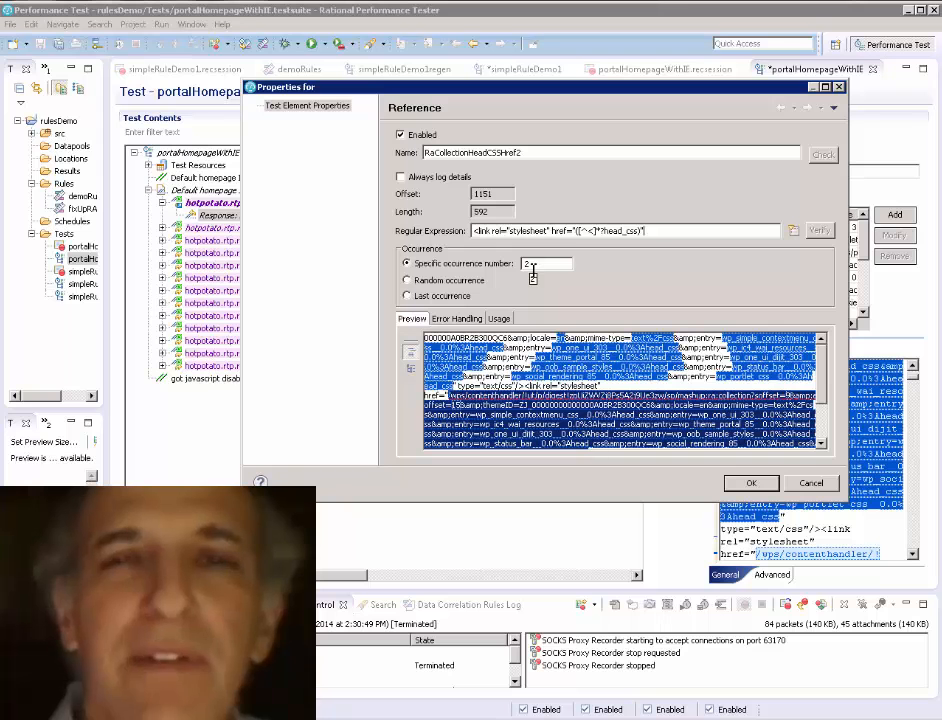
- Accept the RaCollectionHeadCSSHref2 reference properties and search the test for matching substitution locations, closing the leftover Find/Replace dialog
click(750, 486)
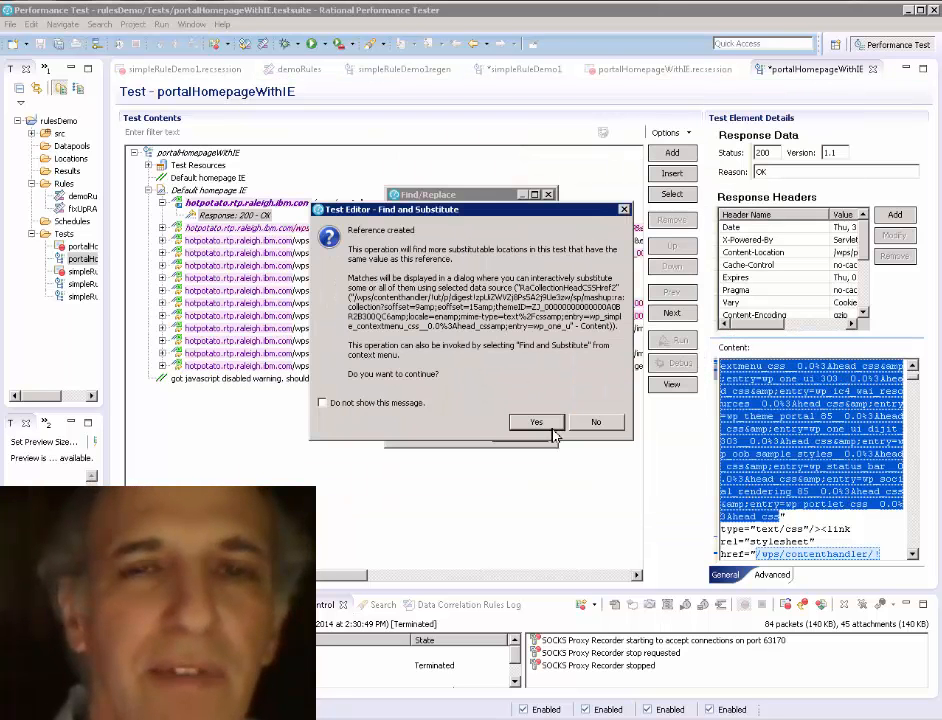
click(537, 422)
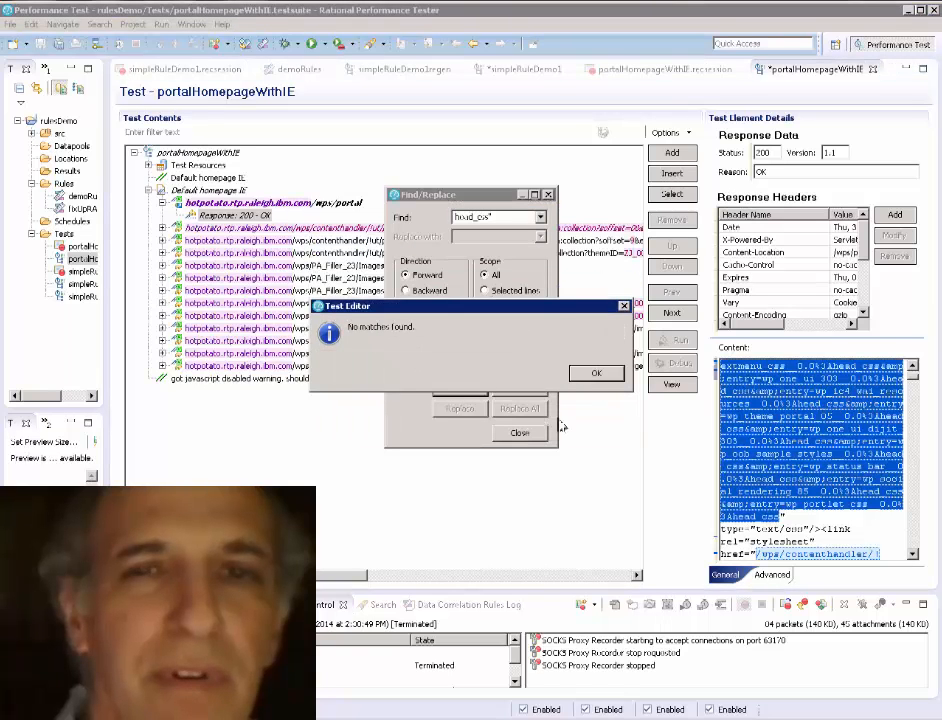
click(600, 376)
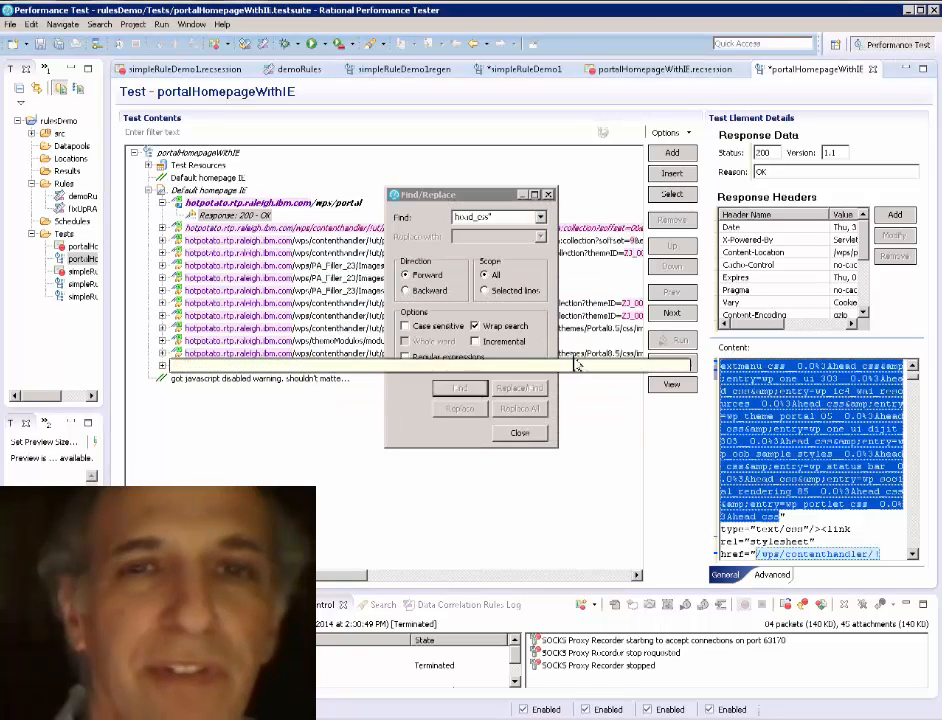
click(548, 195)
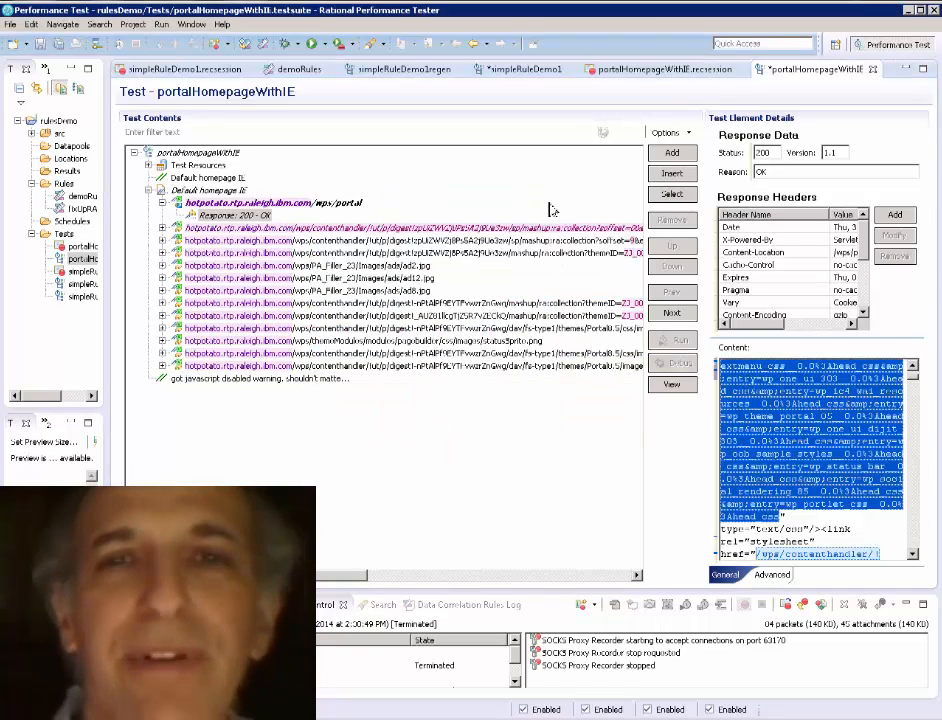
- Remove all existing data correlation from the entire URL of the ra:collection request with soffset=9
click(489, 243)
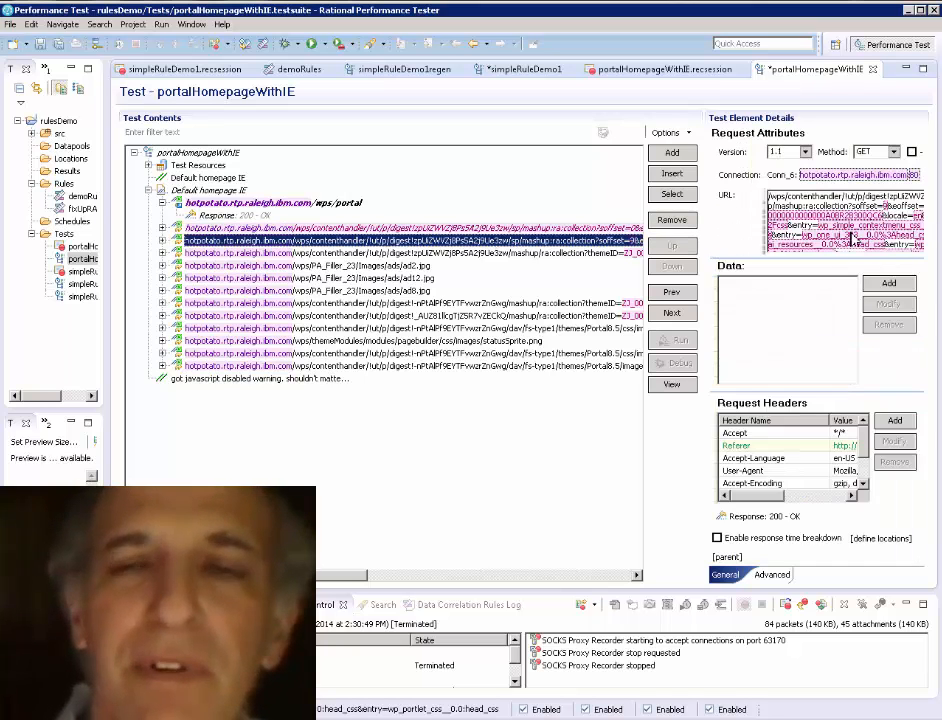
click(907, 238)
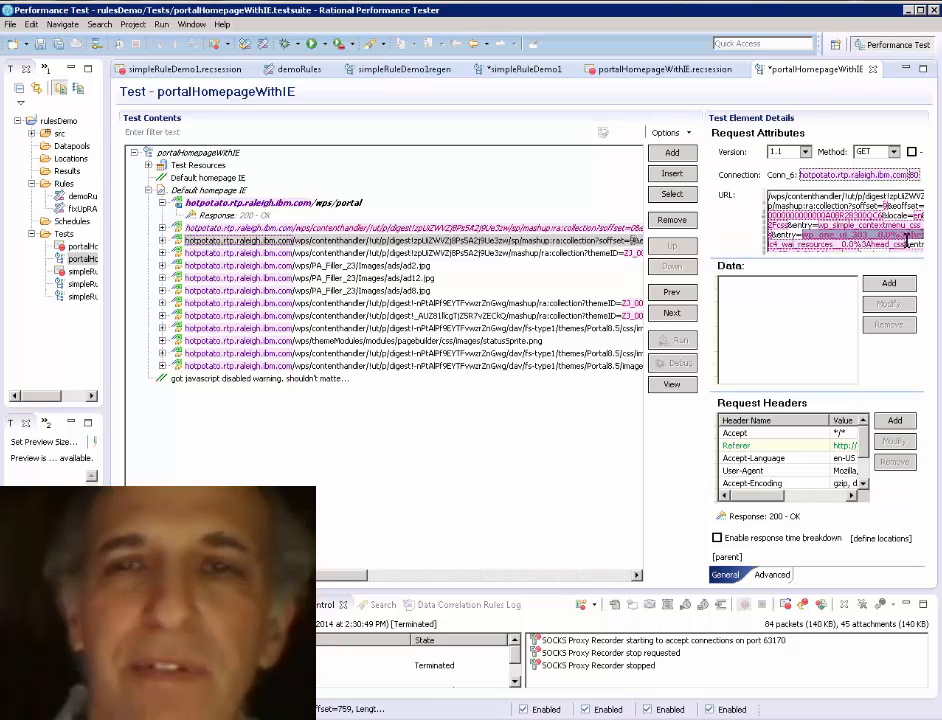
click(907, 245)
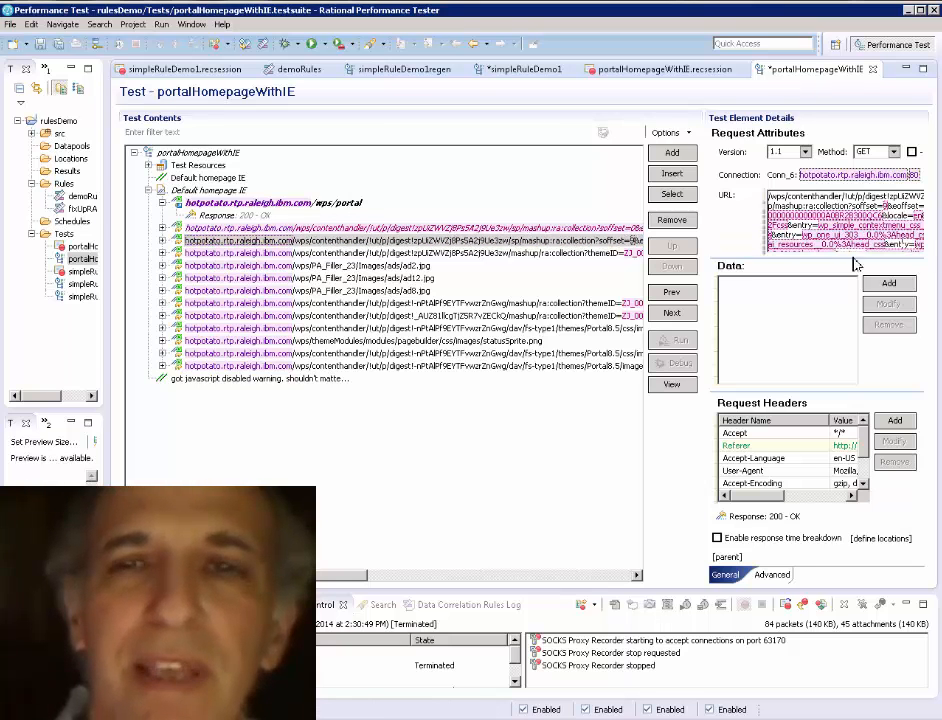
click(834, 215)
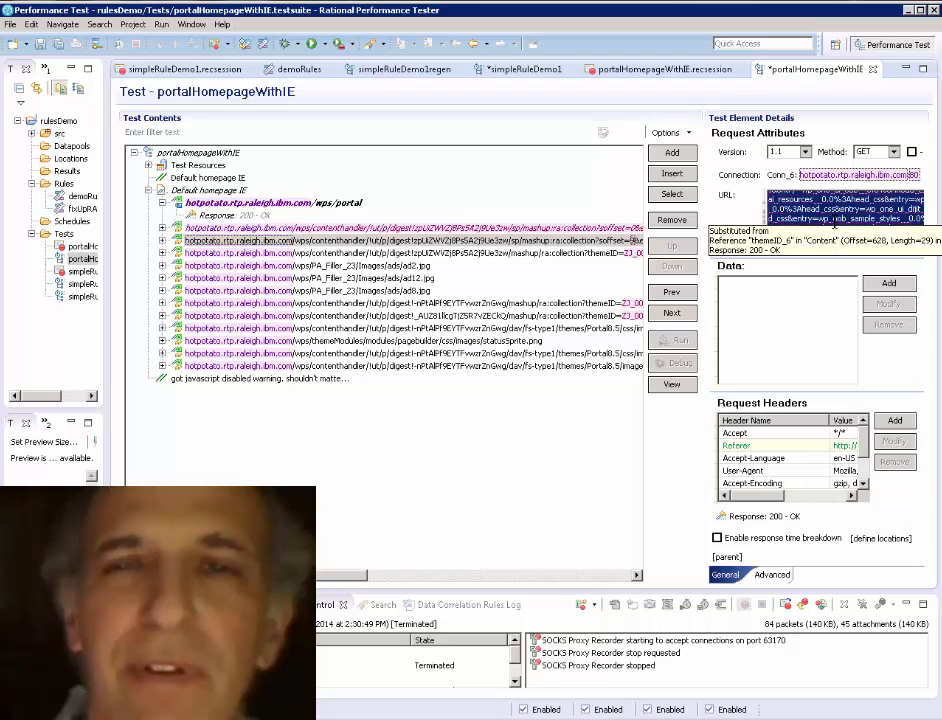
right_click(834, 213)
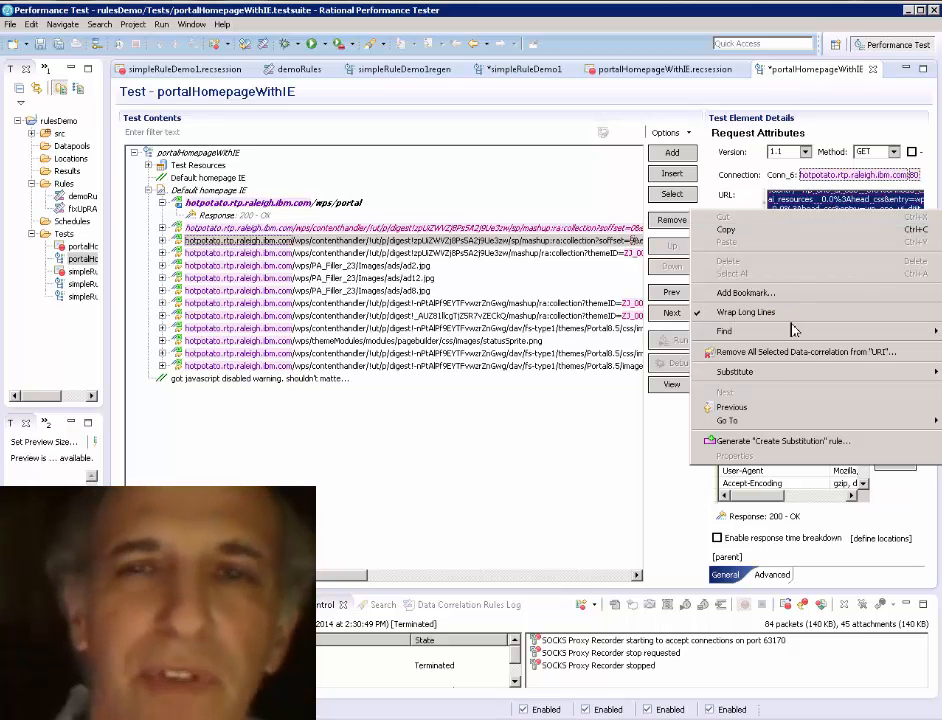
click(791, 355)
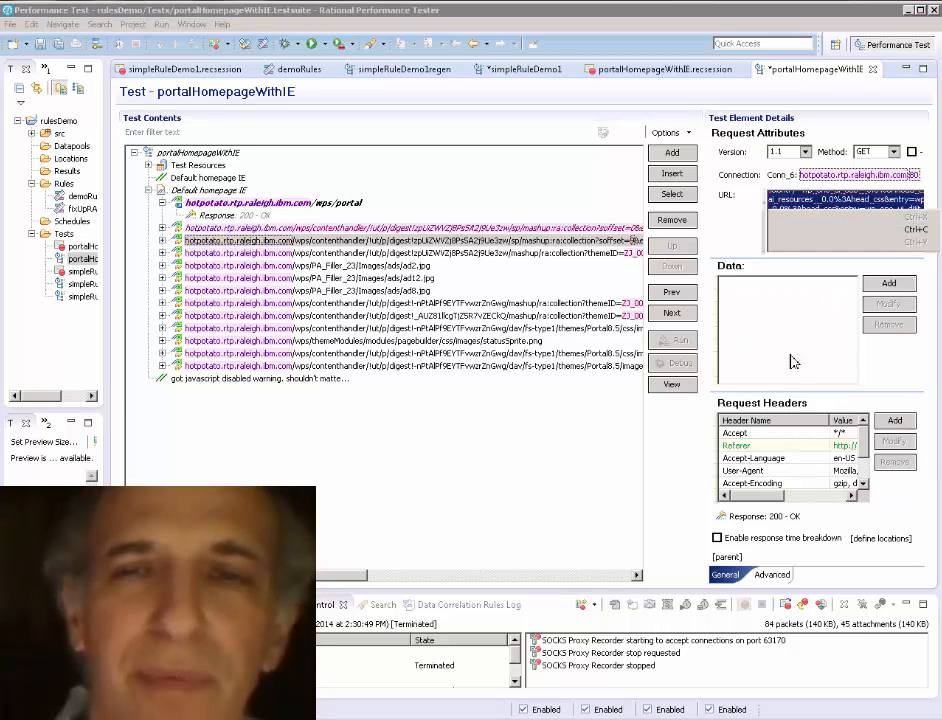
click(557, 377)
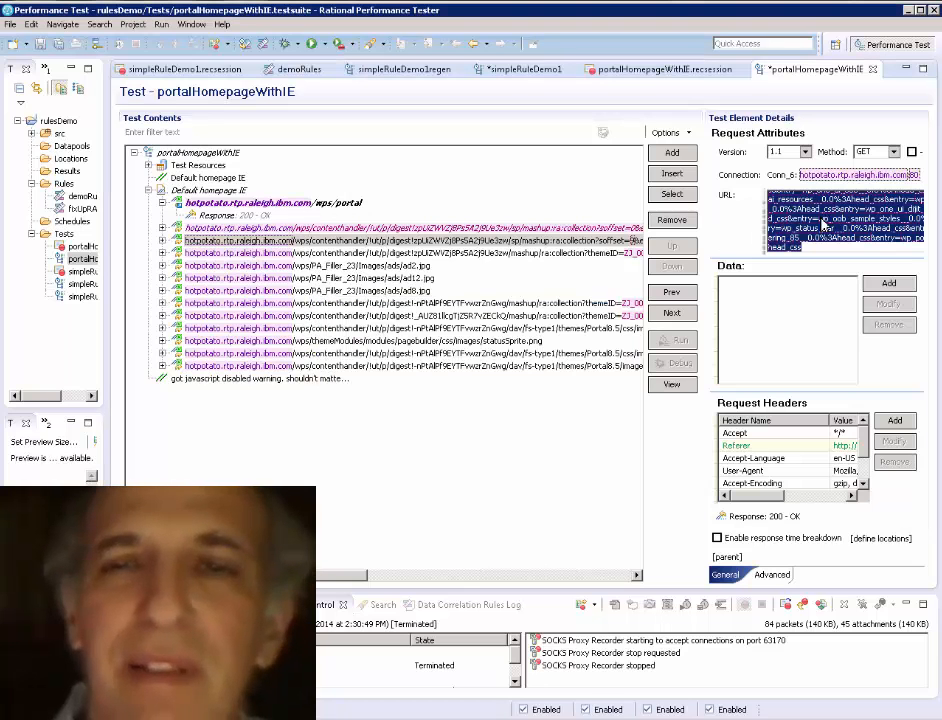
- Substitute the whole request URL with the reference RaCollectionHeadCSSHref2 and check the test for further matches
right_click(795, 215)
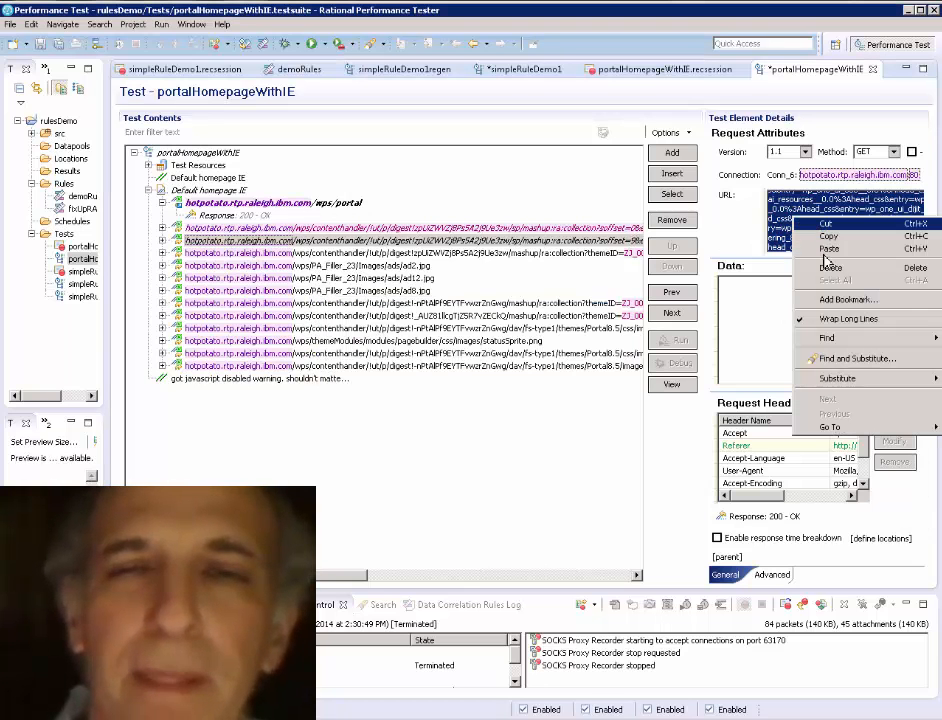
mouse_move(835, 383)
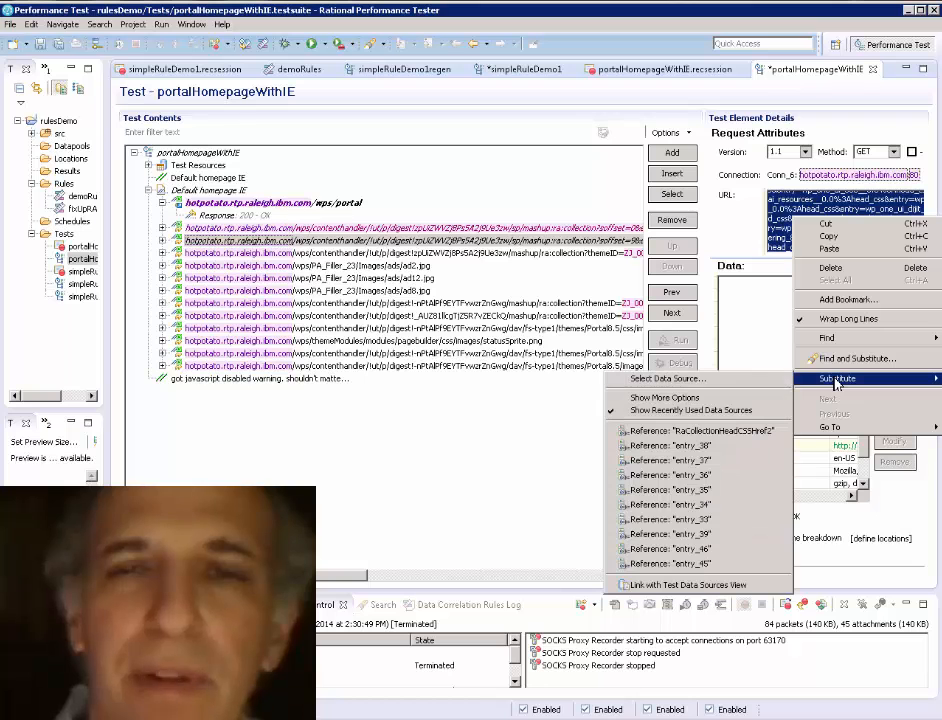
click(727, 432)
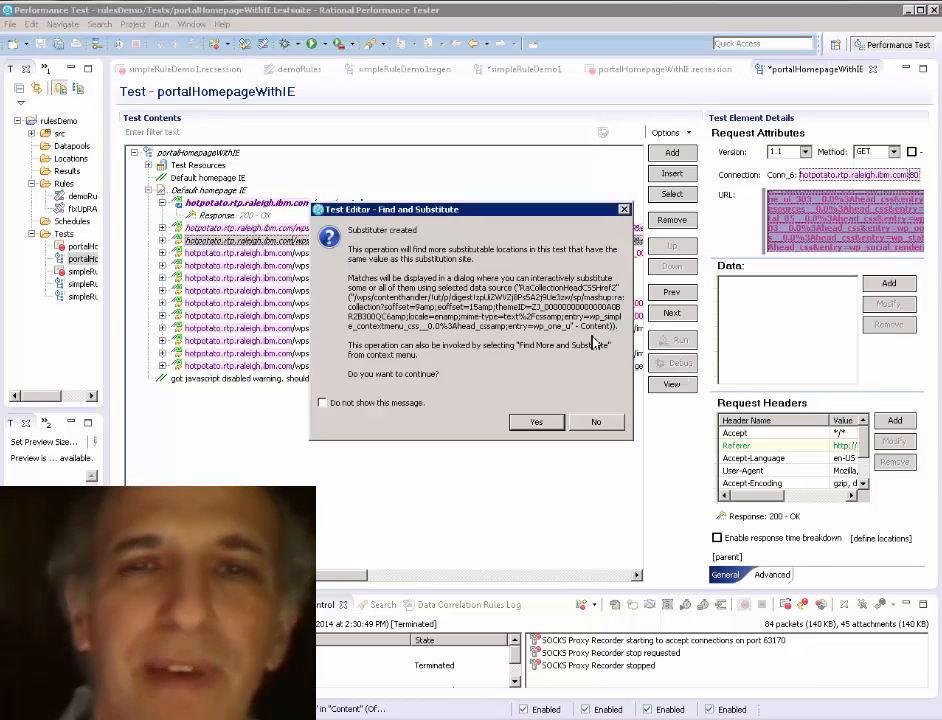
click(545, 426)
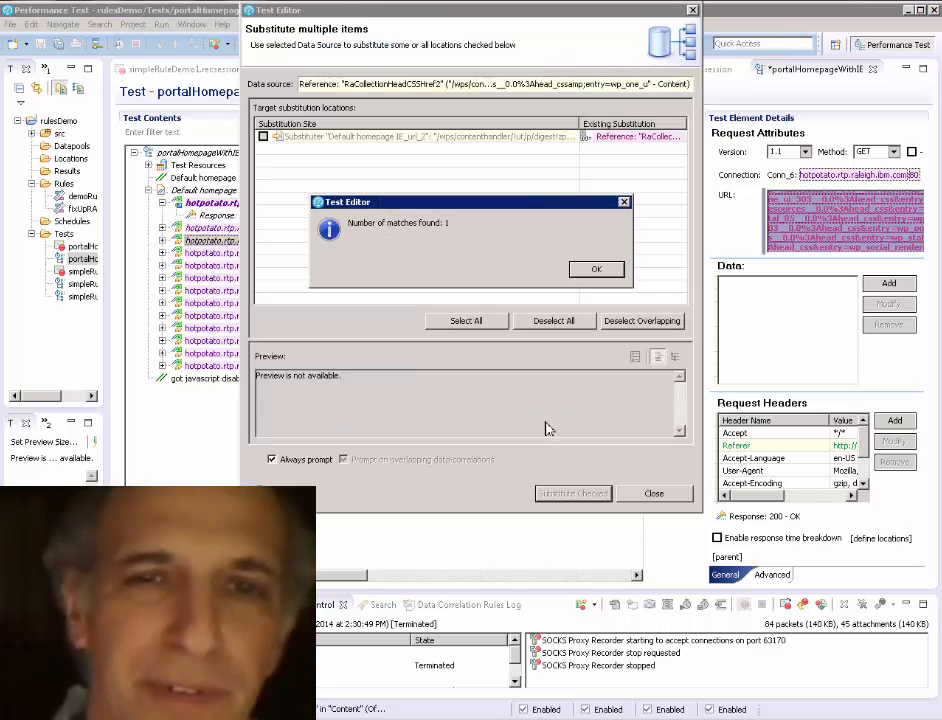
click(598, 270)
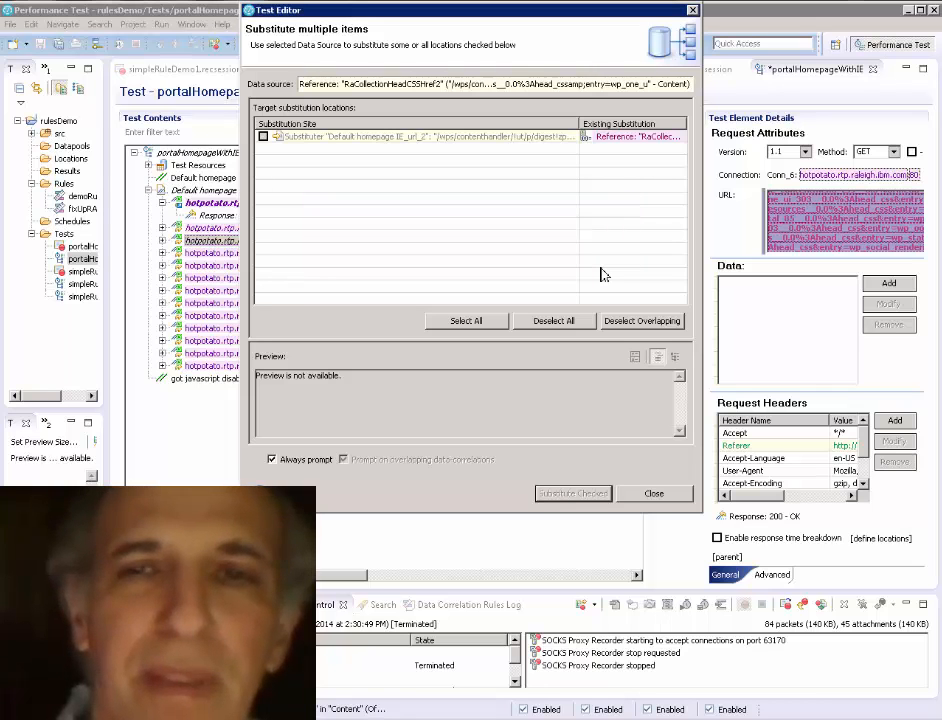
click(652, 494)
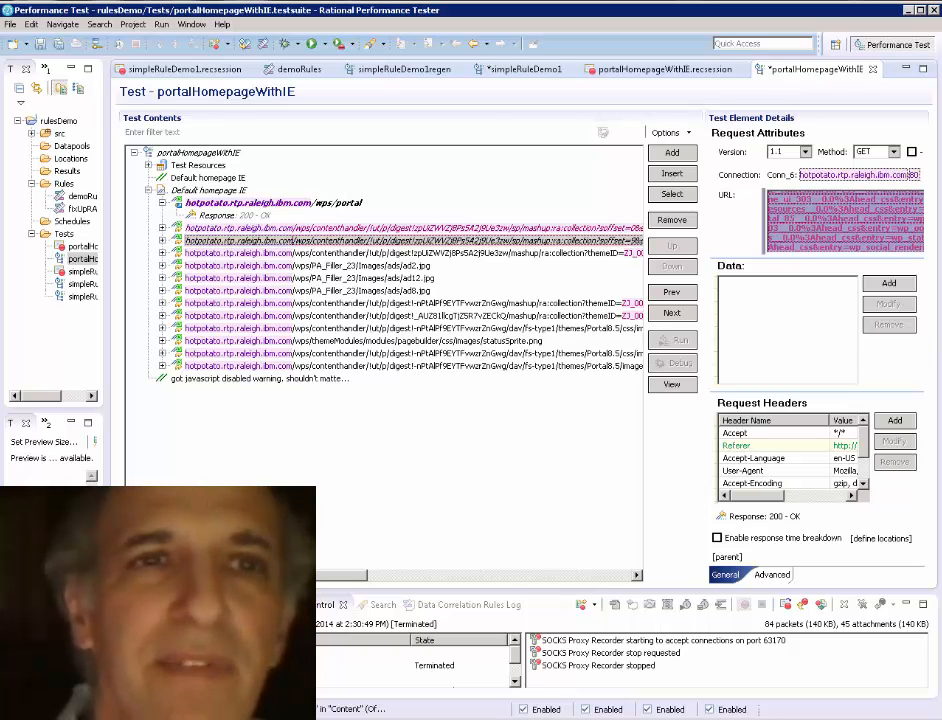
- Save the test and review the accumulated data correlation rules, keeping both create-reference rules selected for saving
click(42, 45)
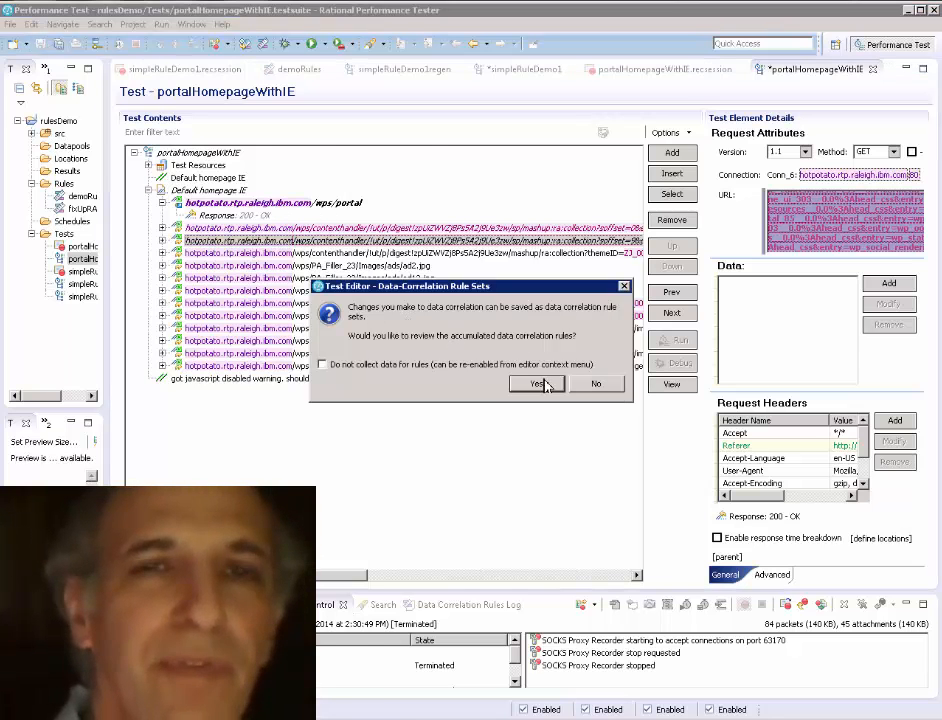
key(Return)
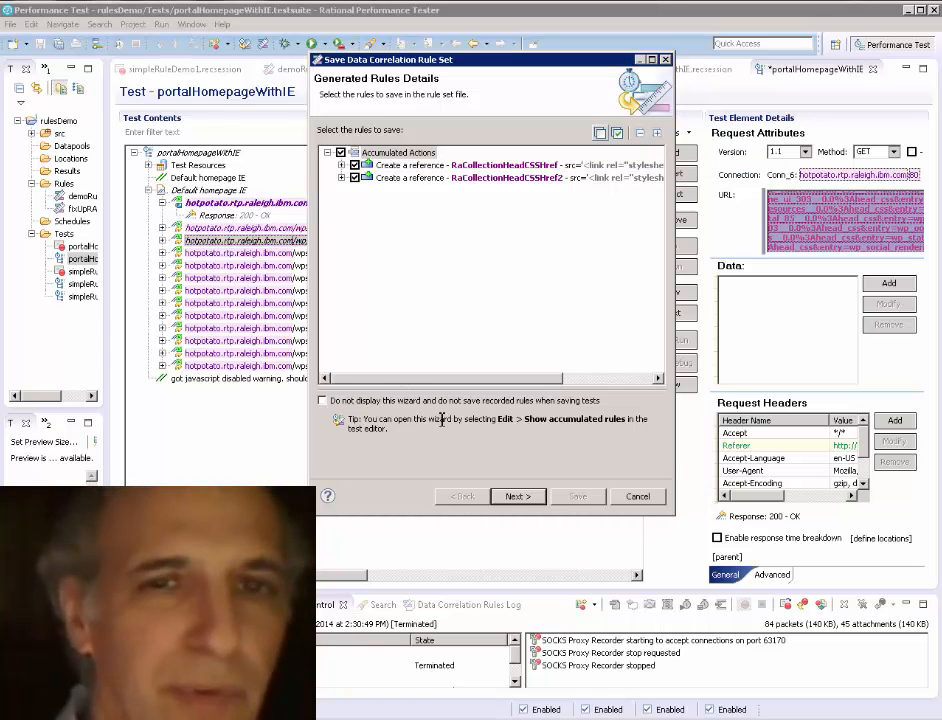
click(515, 498)
- Save the data correlation rule set as raCollection.dcrules in /rulesDemo/Rules
click(403, 361)
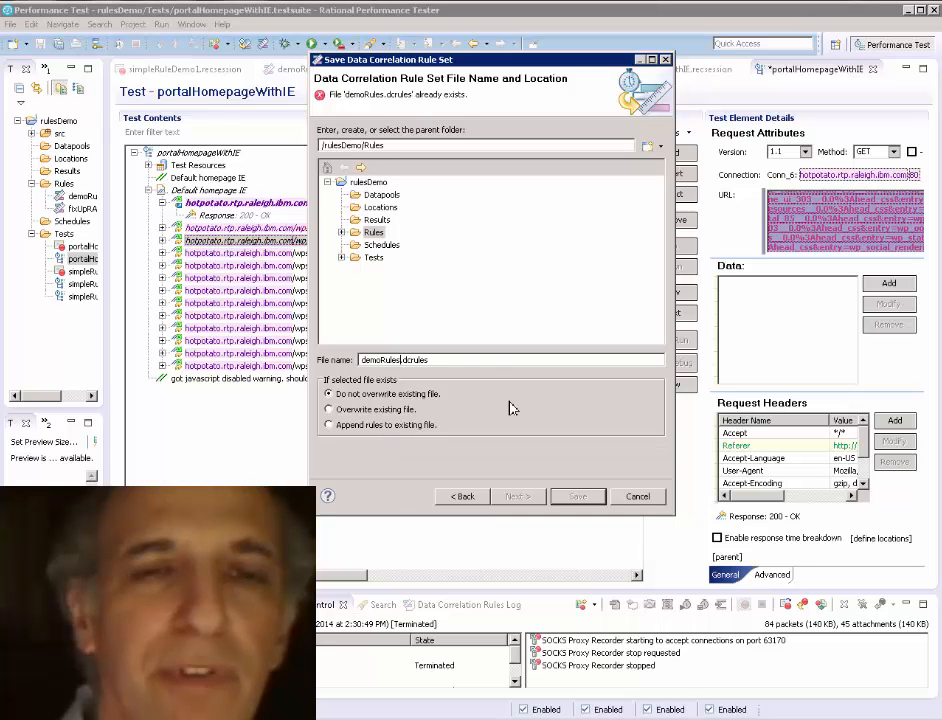
key(BackSpace)
key(BackSpace)
key(BackSpace)
key(BackSpace)
key(BackSpace)
key(BackSpace)
key(BackSpace)
key(BackSpace)
key(BackSpace)
text(raCollection)
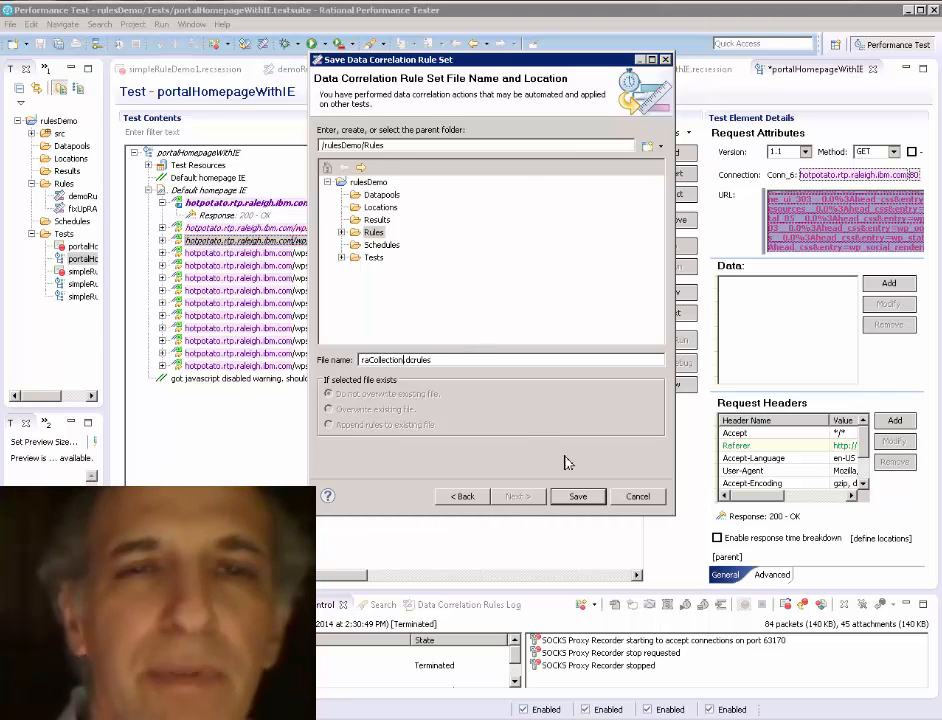
click(594, 500)
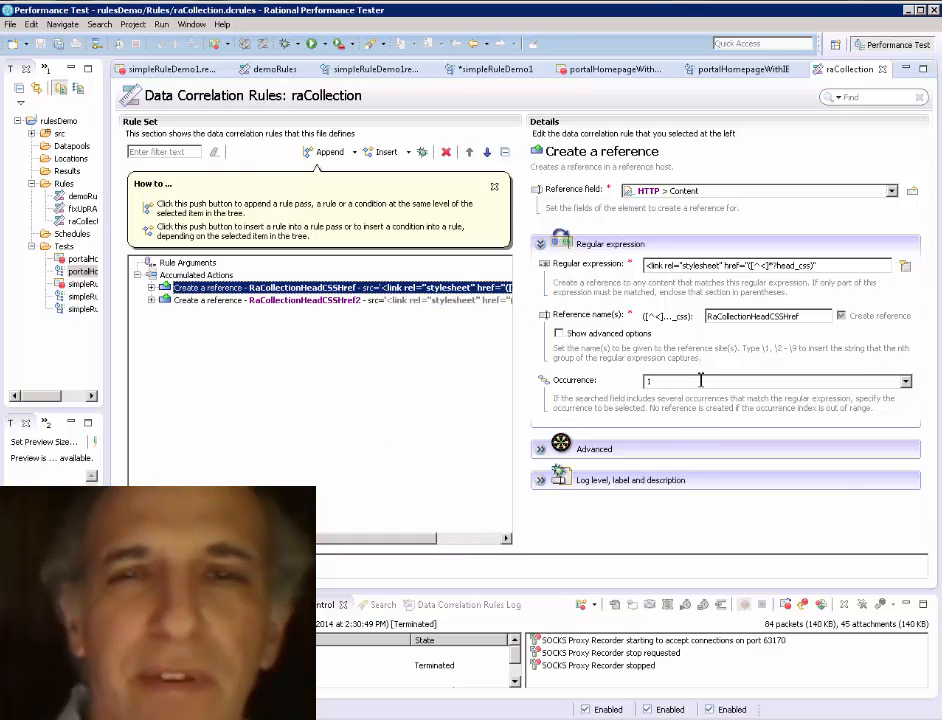
- For the RaCollectionHeadCSSHref rule, set the overlapping site action to Always replace existing and Create reference even if overlapping to true
click(543, 453)
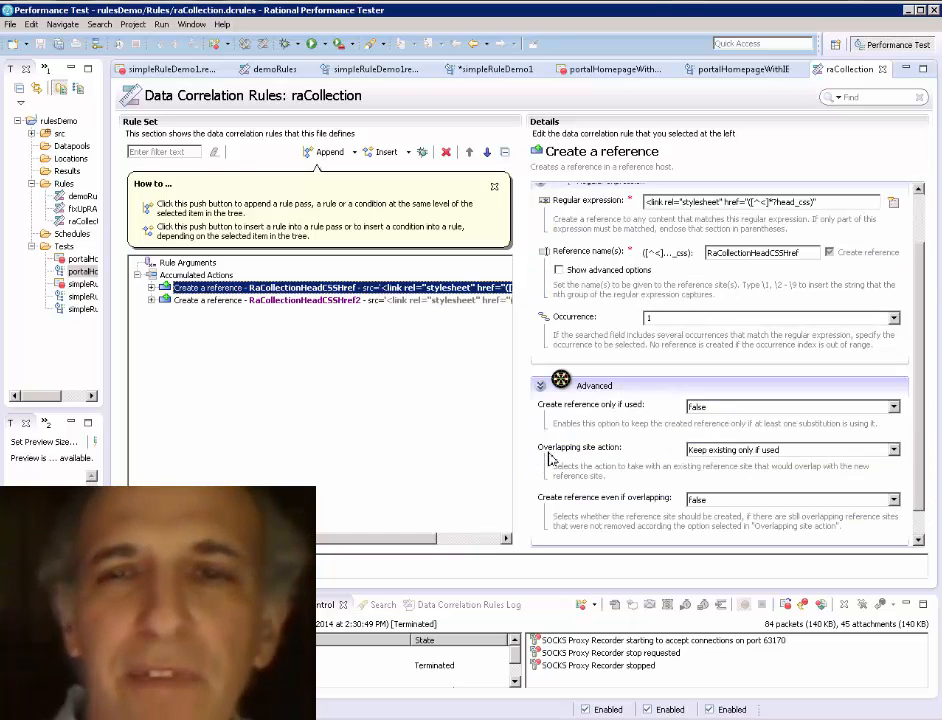
click(893, 451)
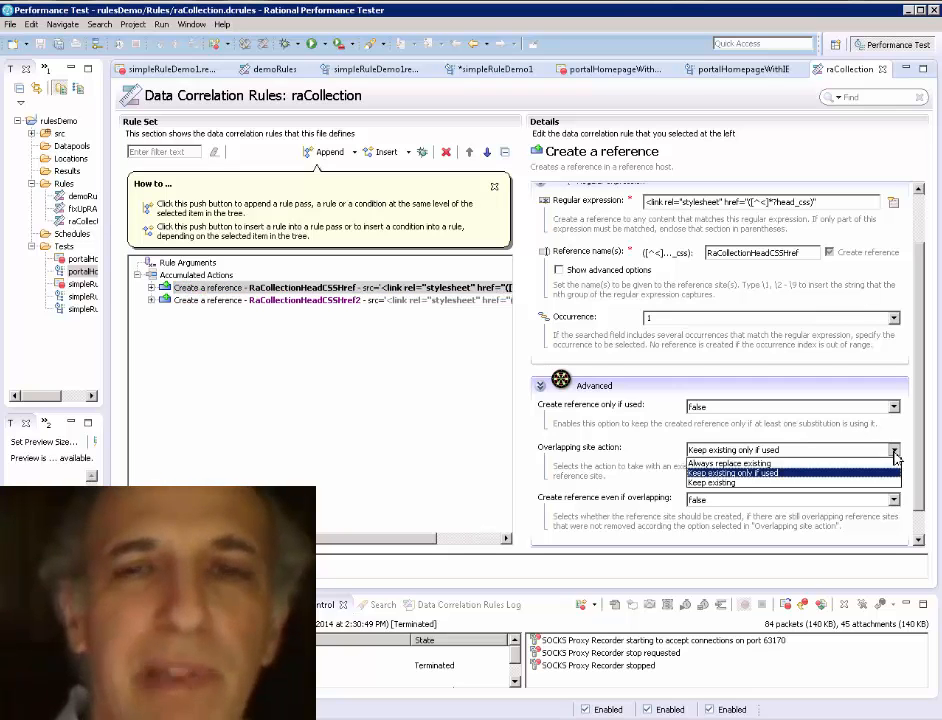
click(810, 464)
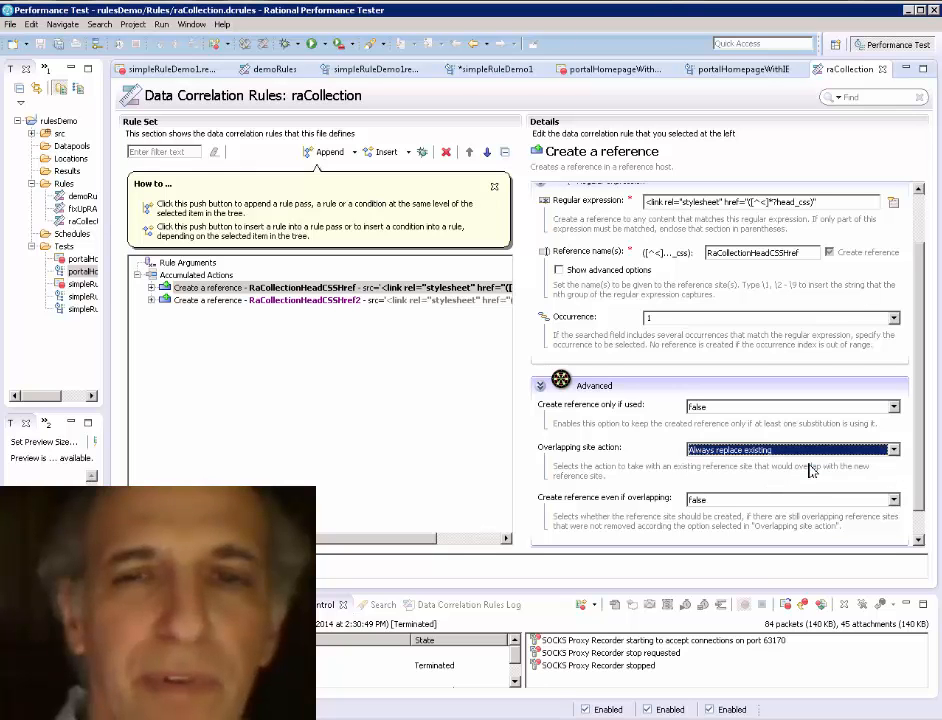
click(896, 507)
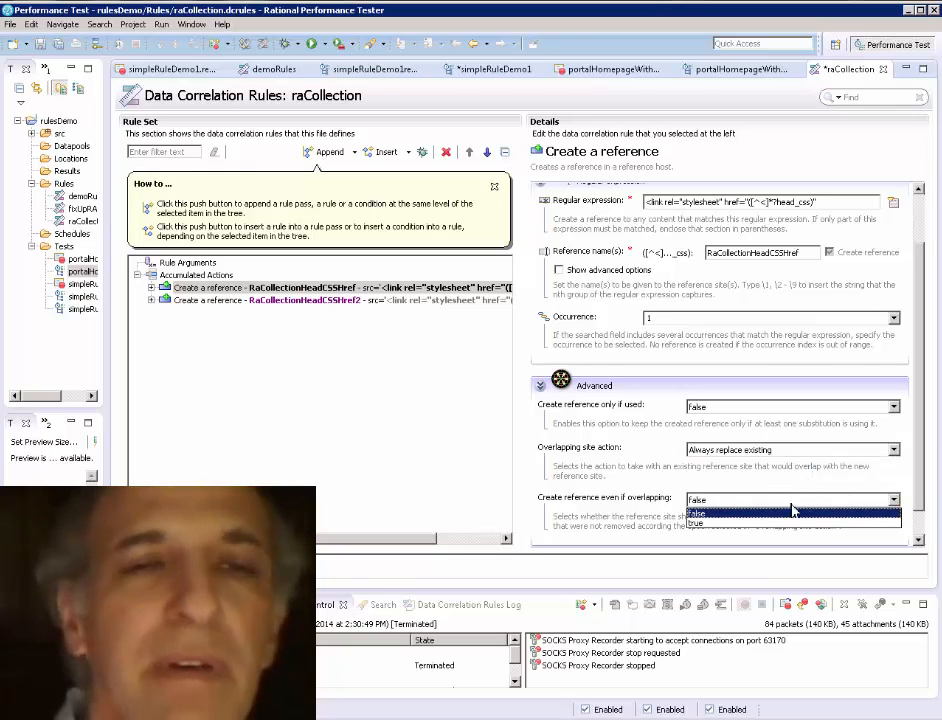
click(717, 524)
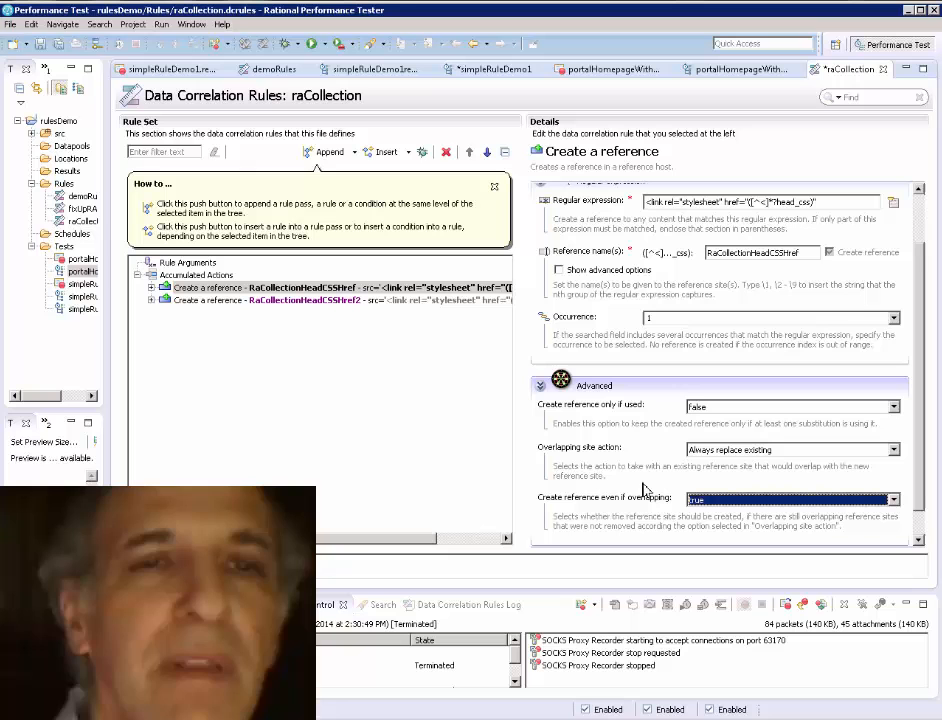
- Set the conflict action of the Default homepage IE_url substitution rule under RaCollectionHeadCSSHref to Always replace existing
click(151, 291)
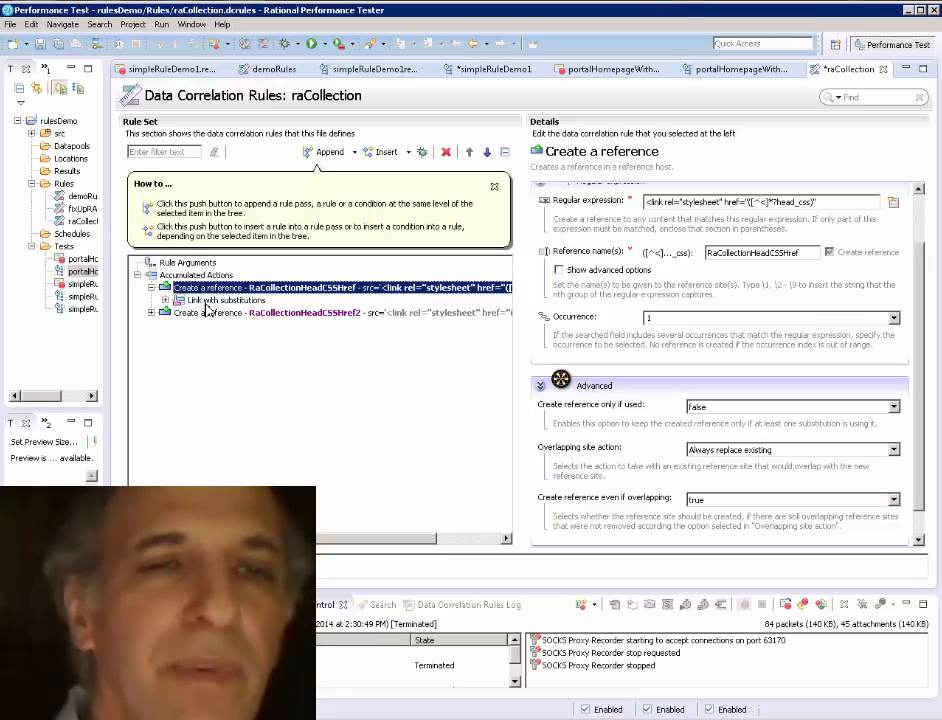
click(207, 303)
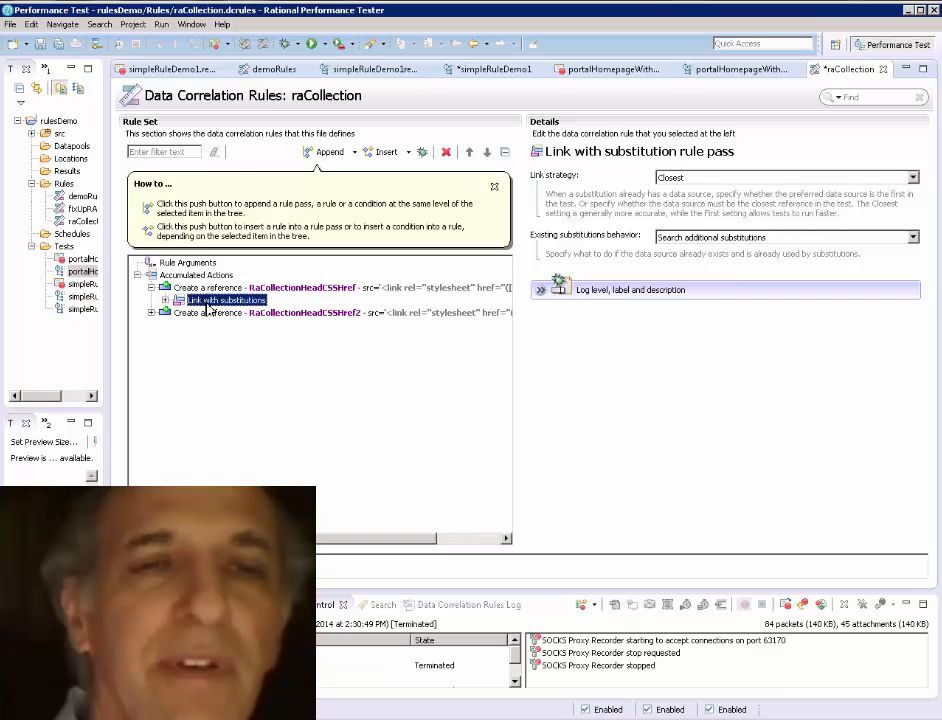
click(165, 300)
click(229, 314)
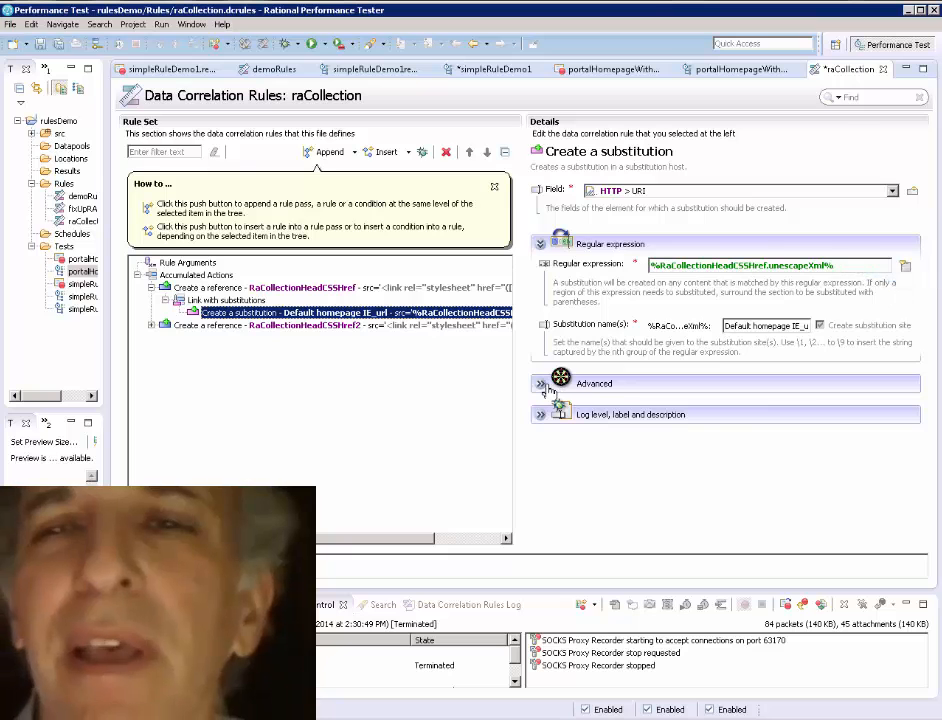
click(714, 385)
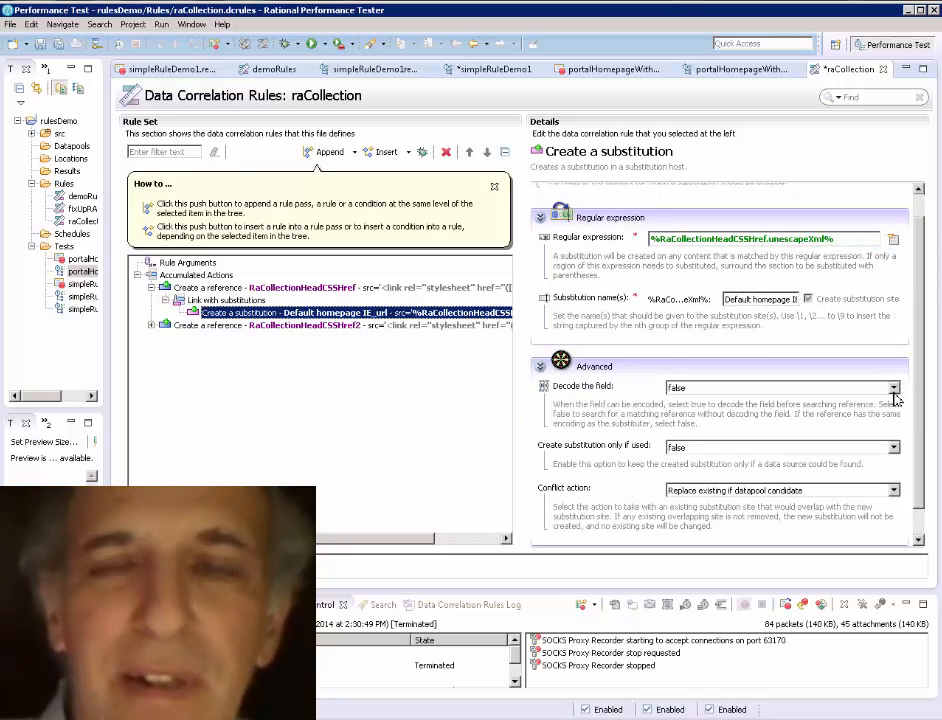
click(896, 451)
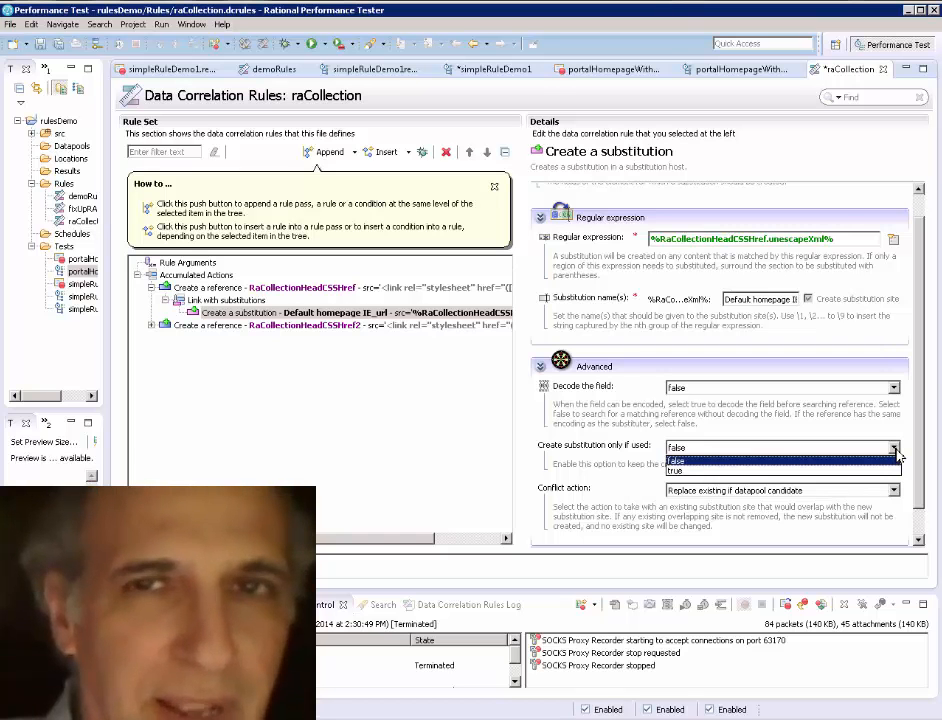
click(897, 459)
click(893, 490)
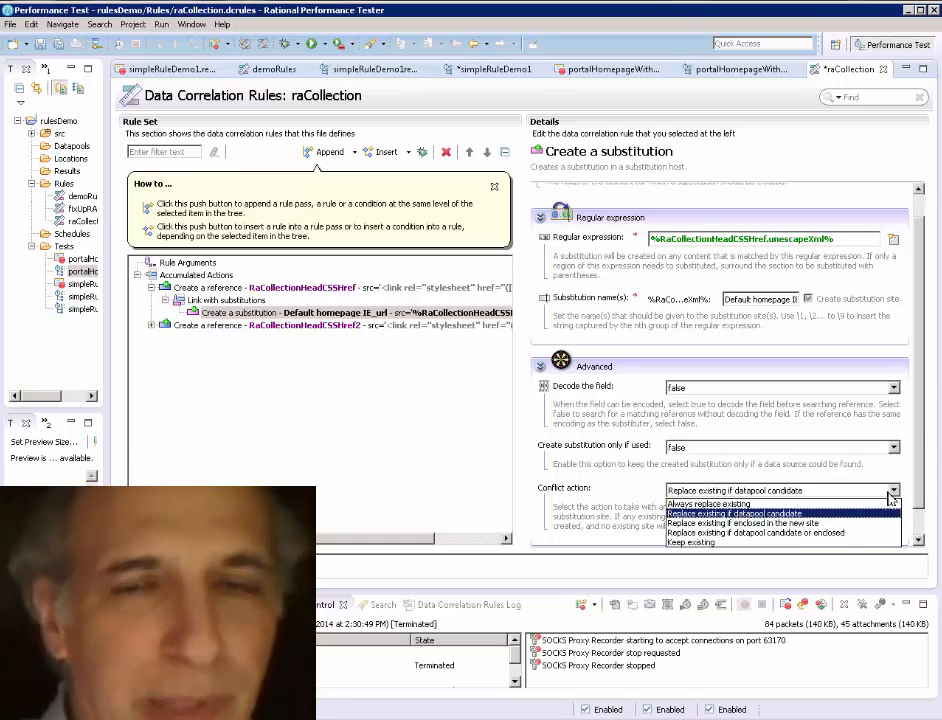
click(918, 540)
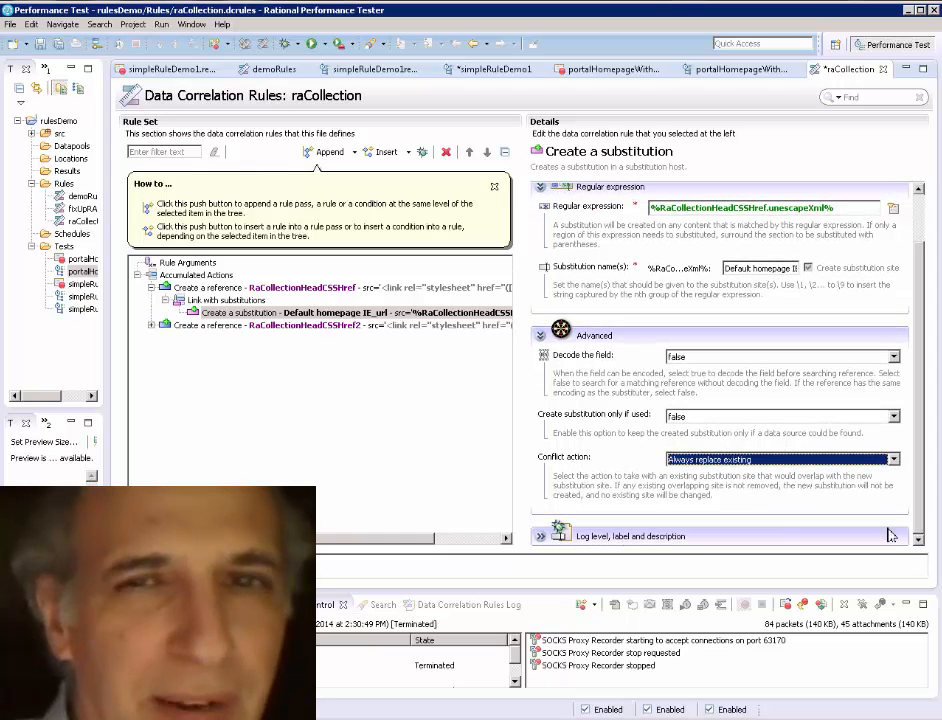
- For the RaCollectionHeadCSSHref2 rule, set the overlapping site action to Always replace existing and Create reference even if overlapping to true
click(152, 326)
click(222, 325)
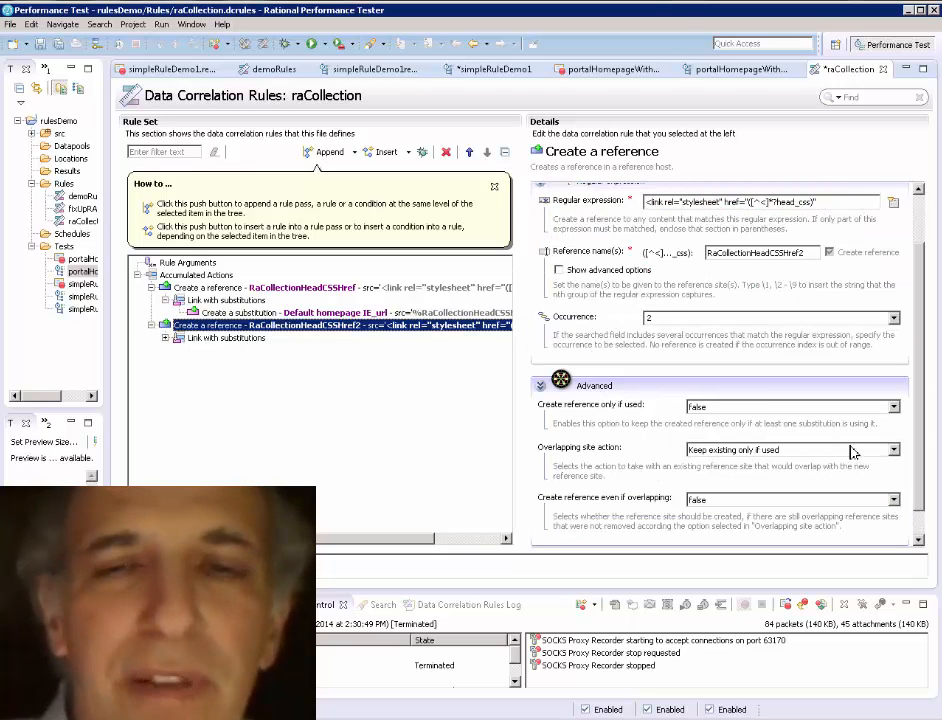
click(840, 450)
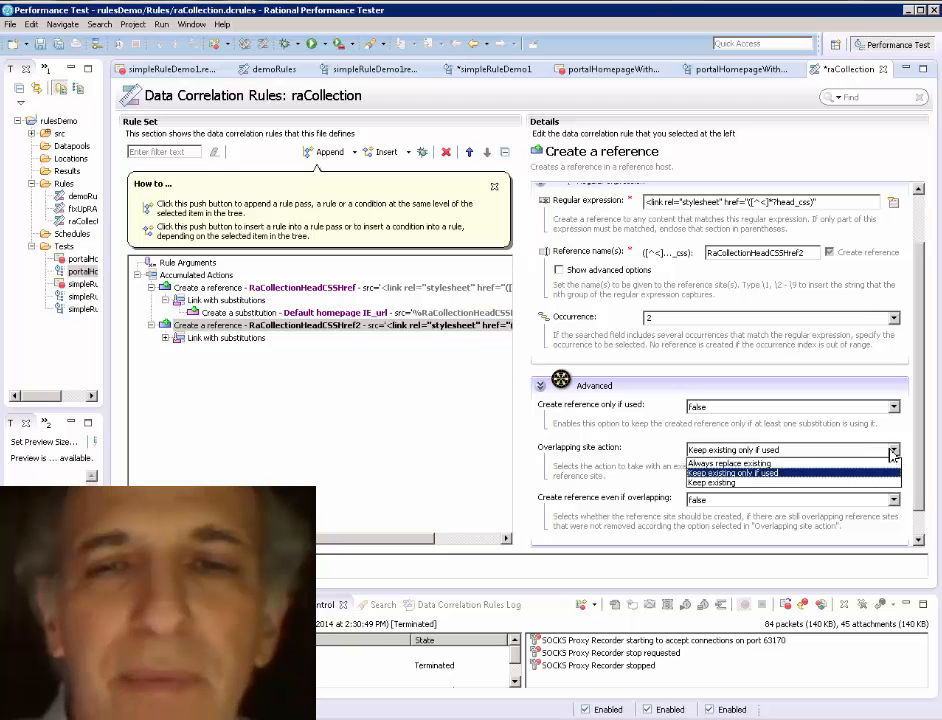
click(778, 463)
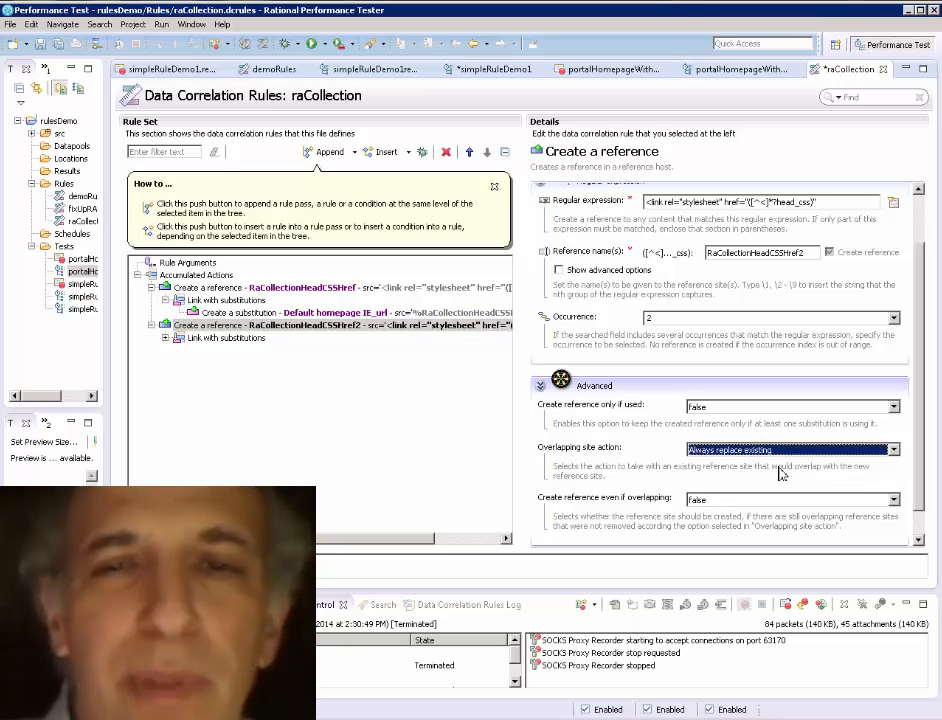
click(893, 500)
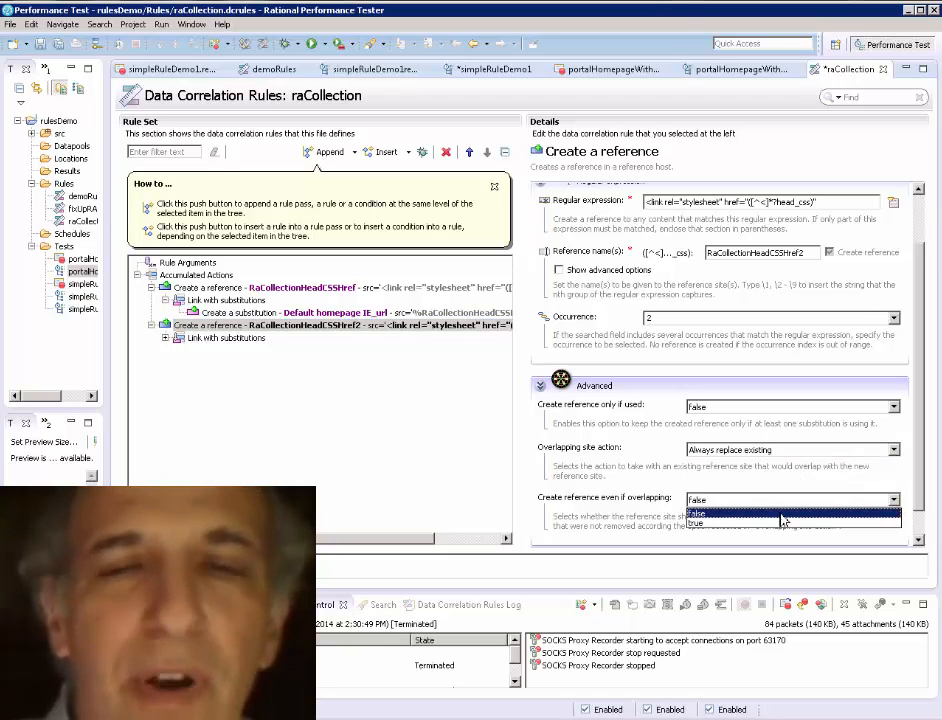
click(772, 530)
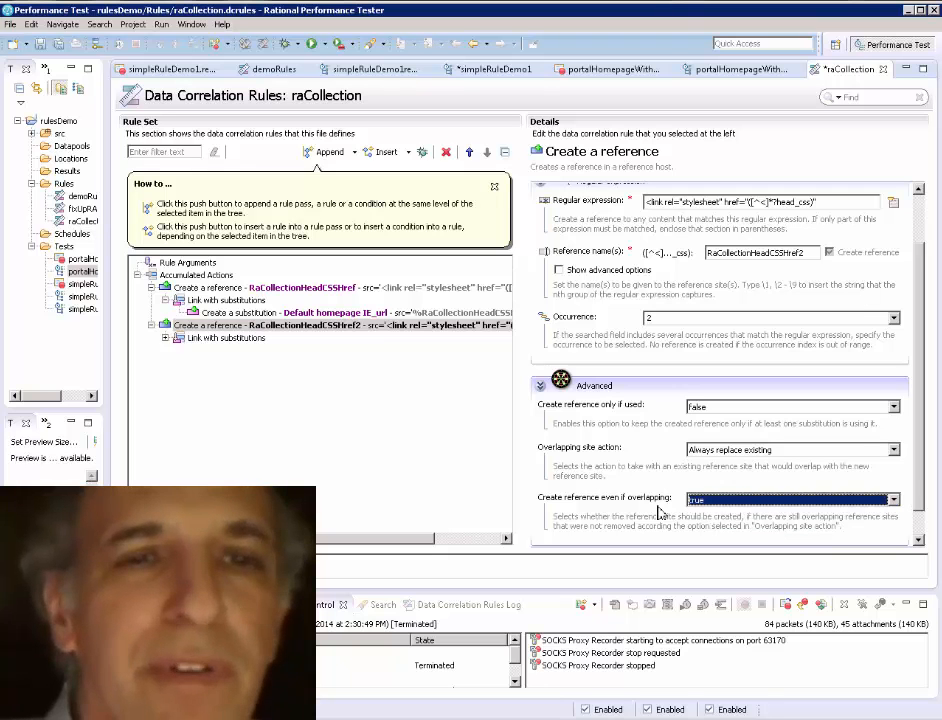
- Set the conflict action of the Default homepage IE_url substitution rule under RaCollectionHeadCSSHref2 to Always replace existing
click(166, 338)
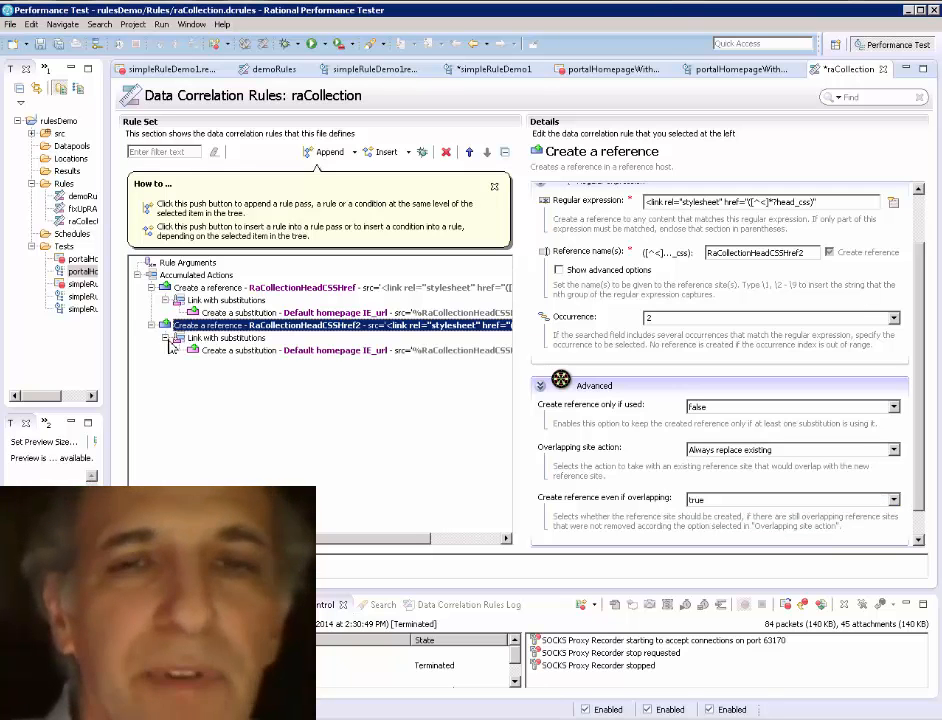
click(216, 340)
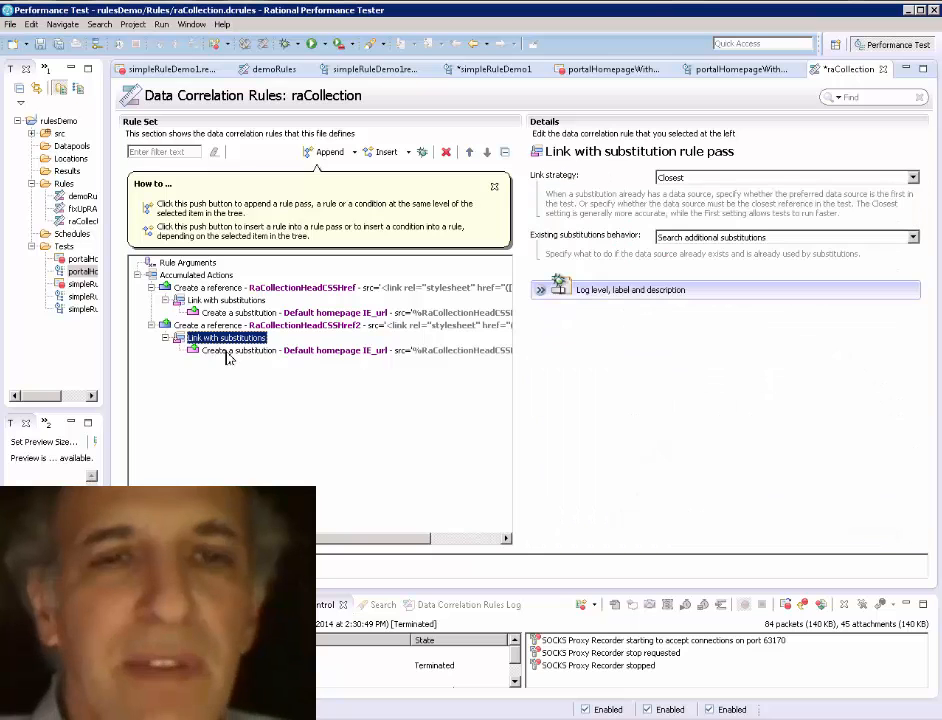
click(234, 352)
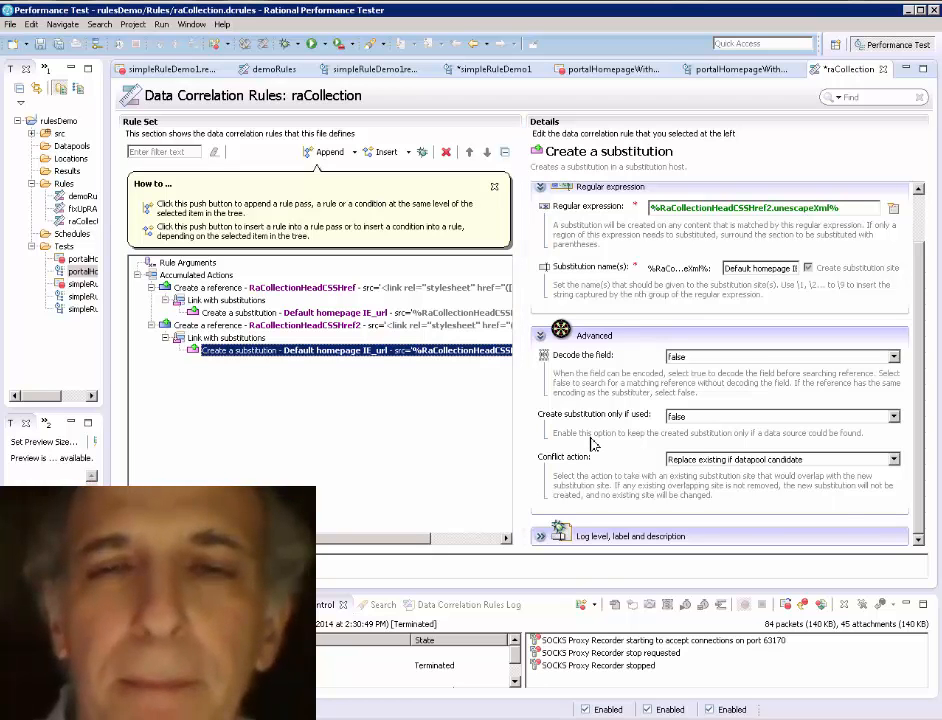
click(893, 460)
click(776, 474)
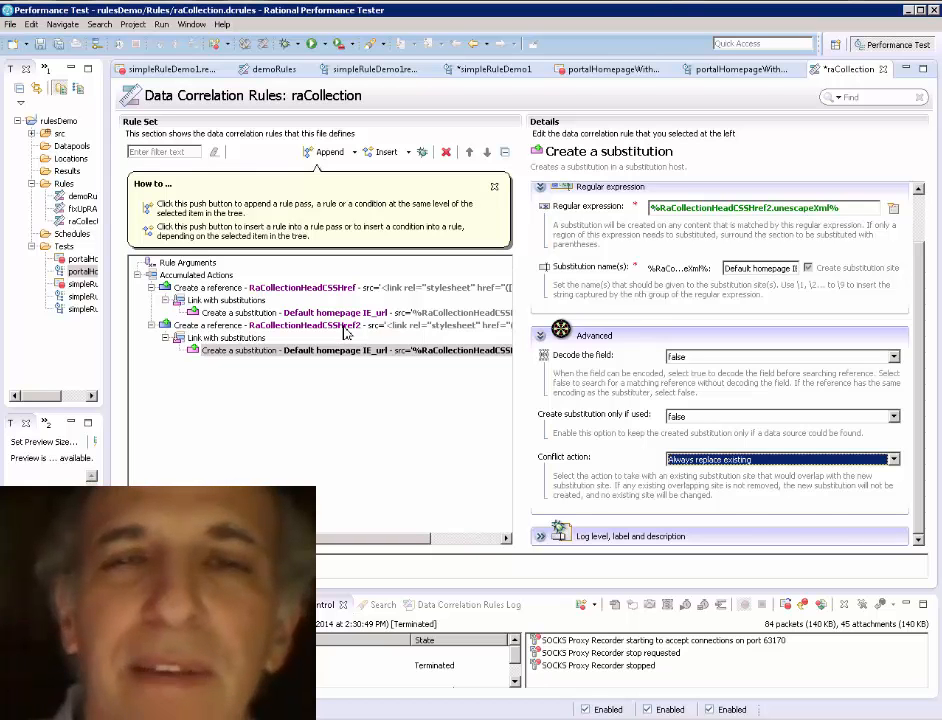
- Check that the RaCollectionHeadCSSHref2 reference rule uses occurrence 2, and save the raCollection rule set
click(390, 326)
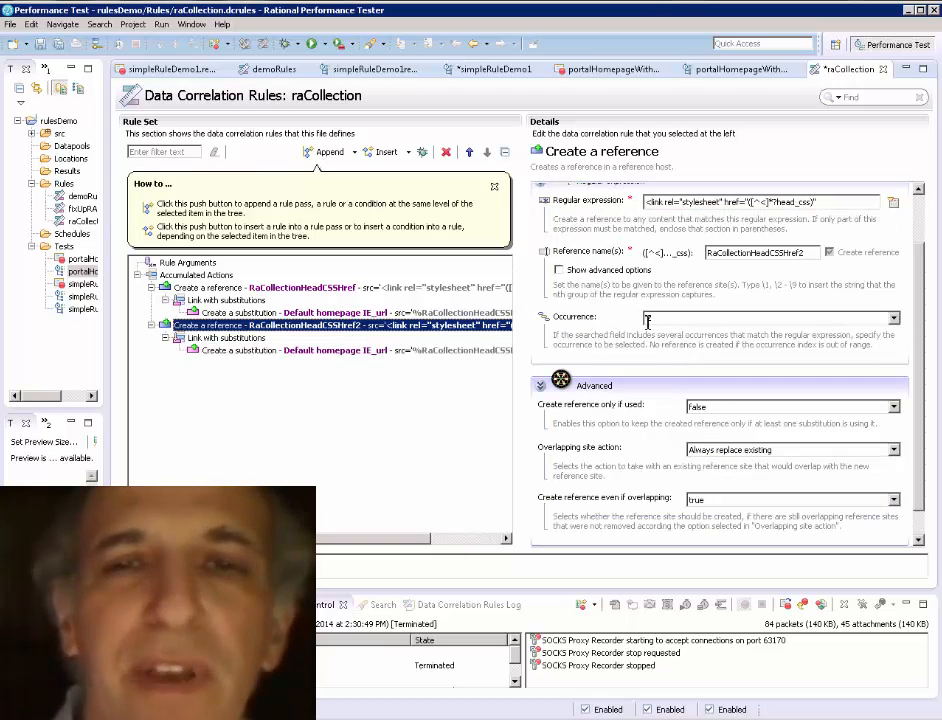
click(647, 320)
text(2)
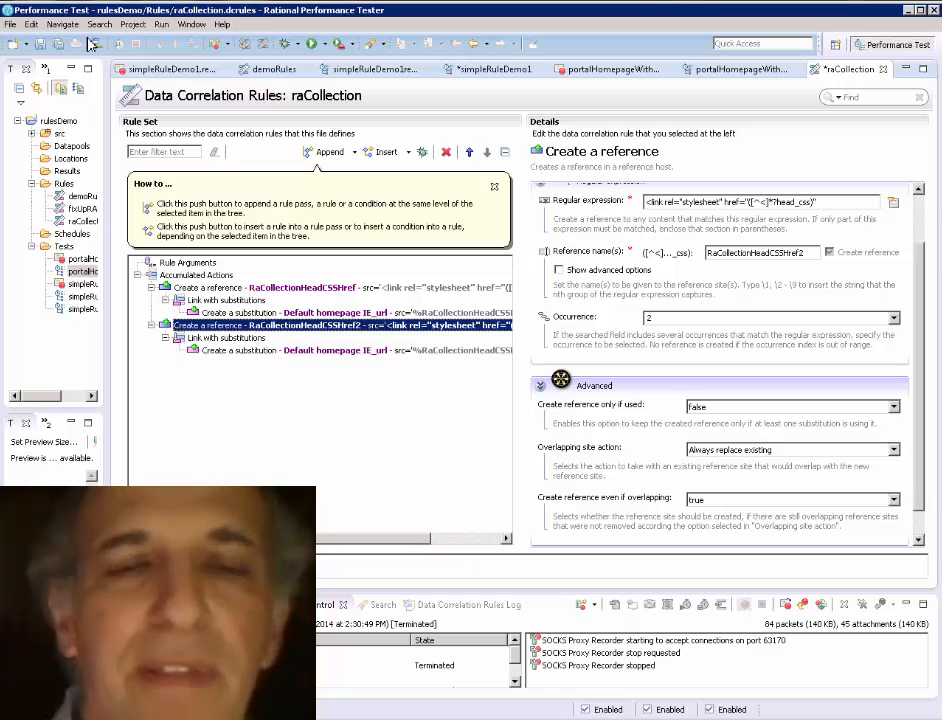
click(41, 46)
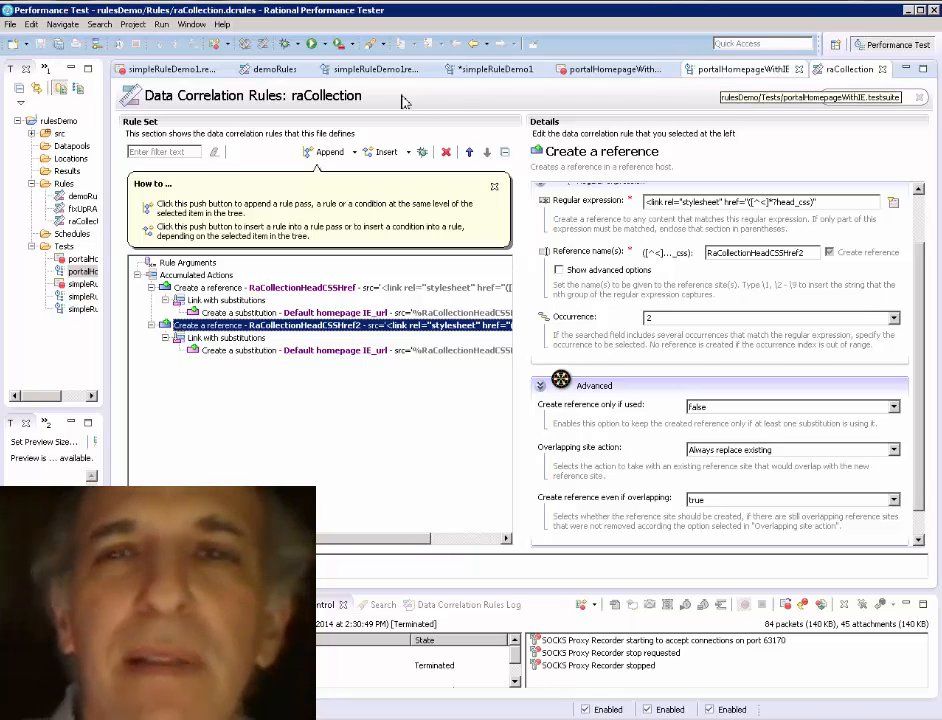
- In the portalHomepageWithIE test, open the /wps/portal response and search its content for head_js
click(716, 72)
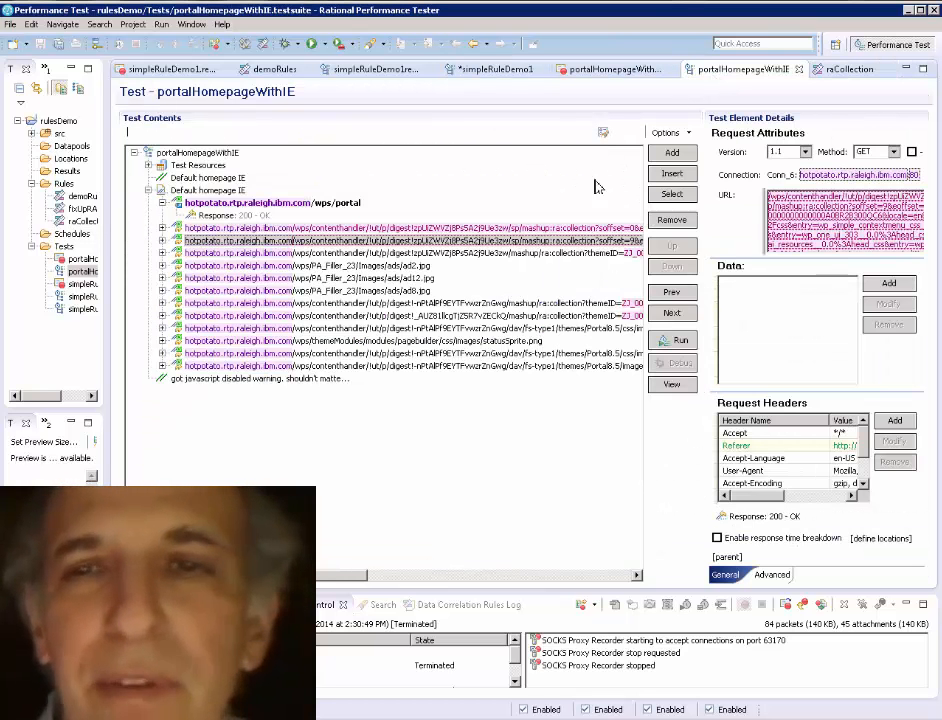
click(567, 256)
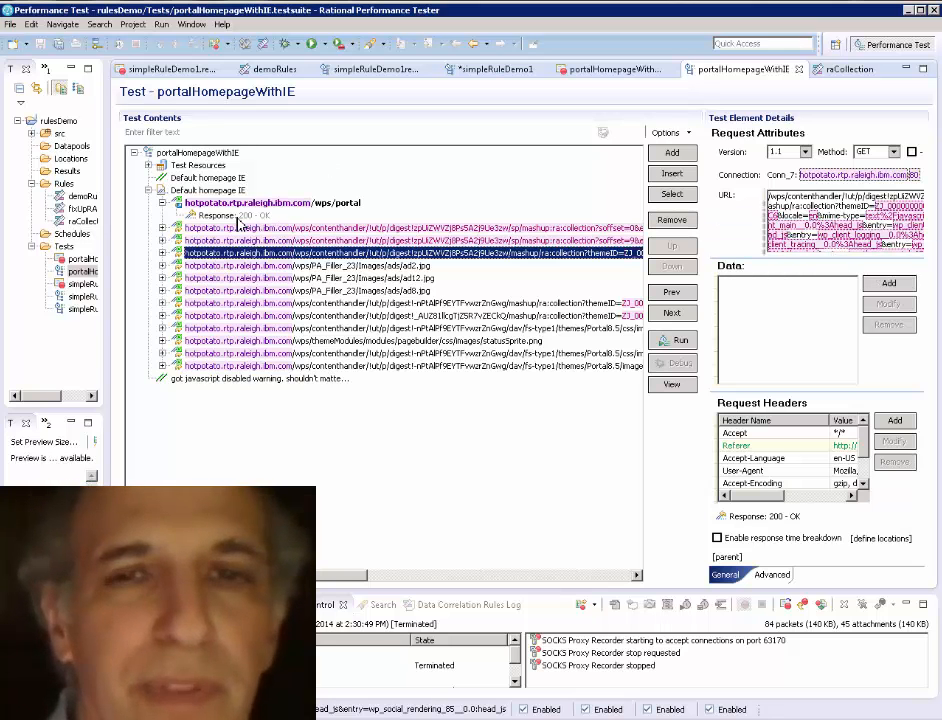
click(237, 217)
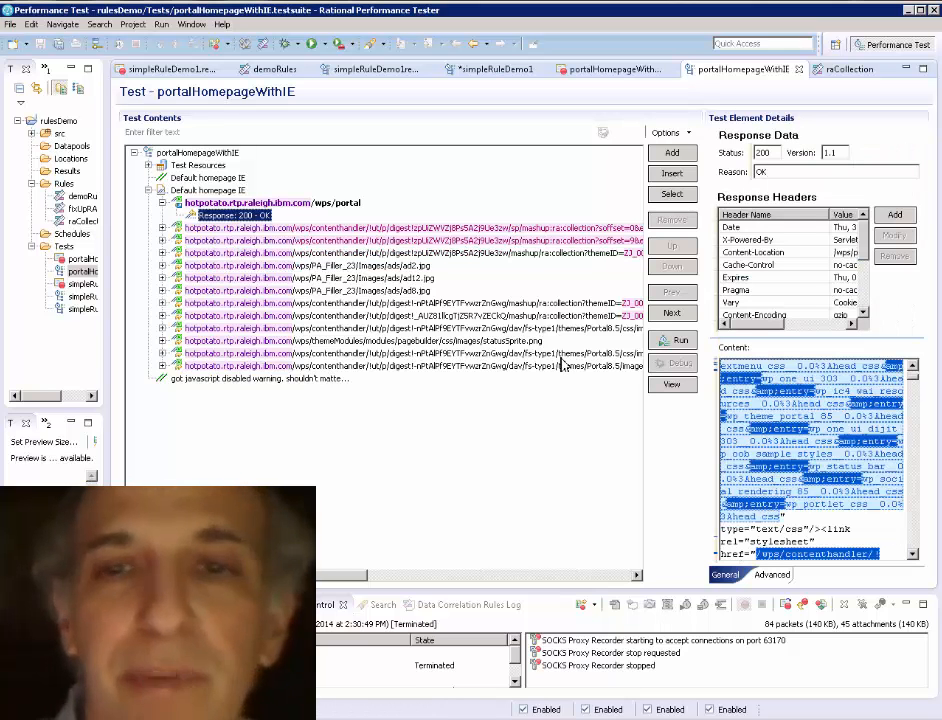
right_click(773, 372)
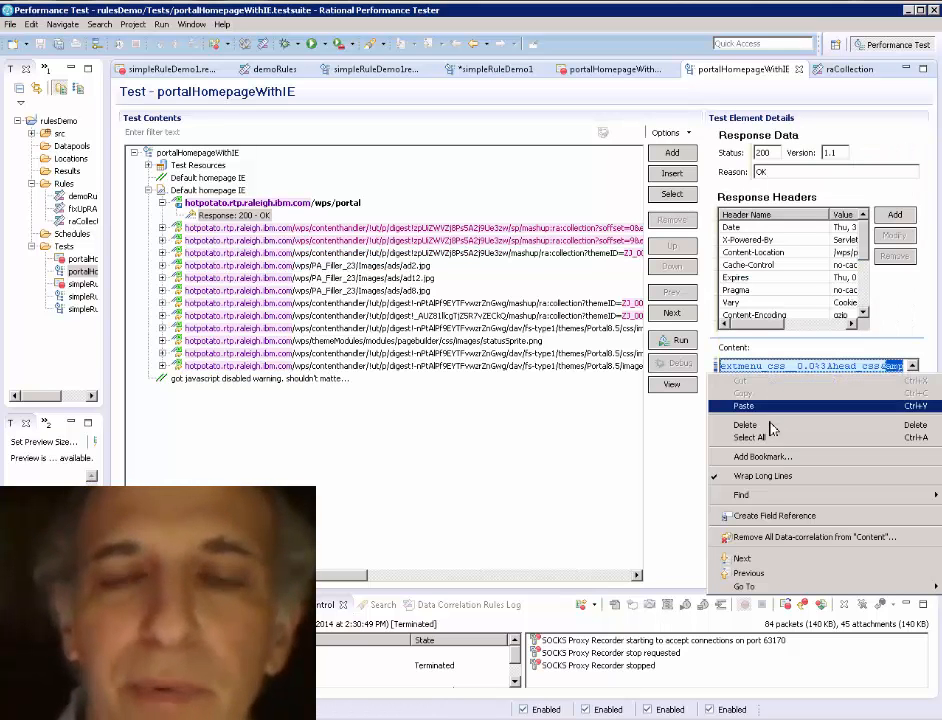
mouse_move(758, 500)
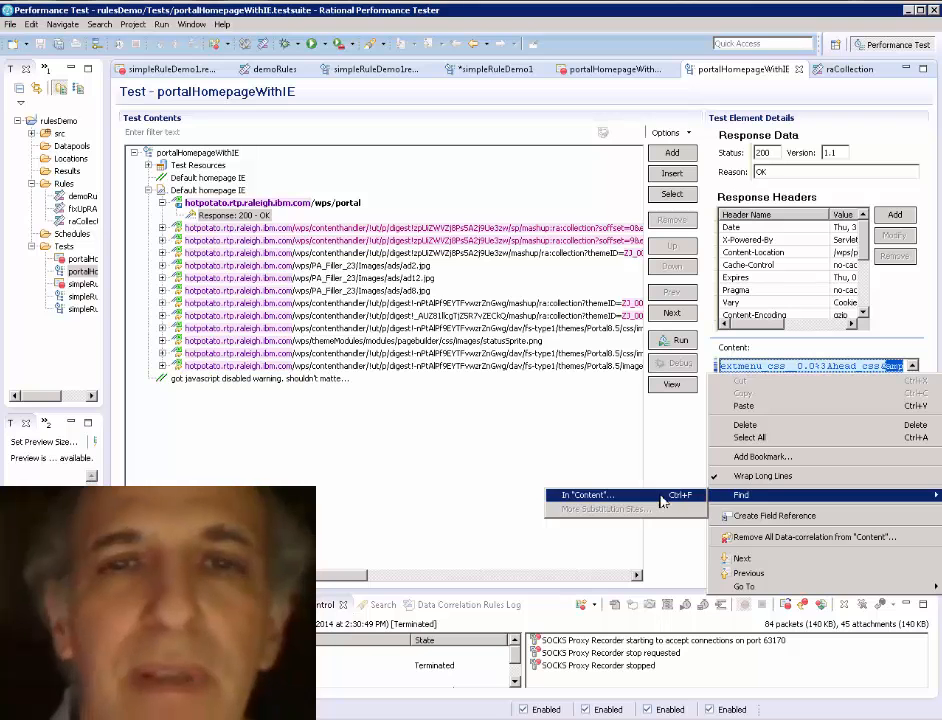
click(660, 497)
text(head)
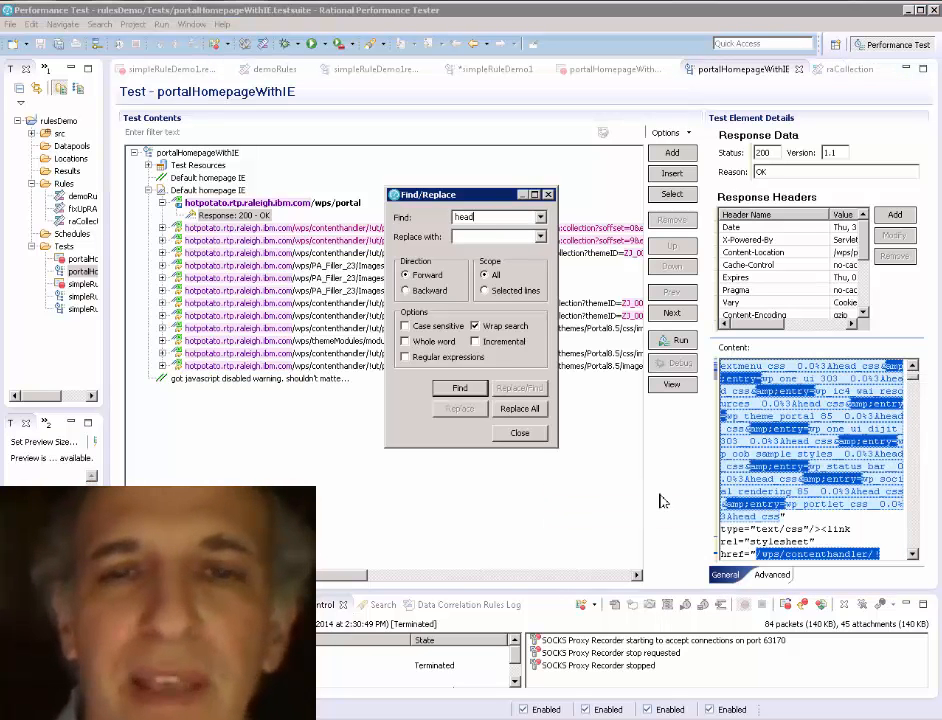
text(_js)
key(Return)
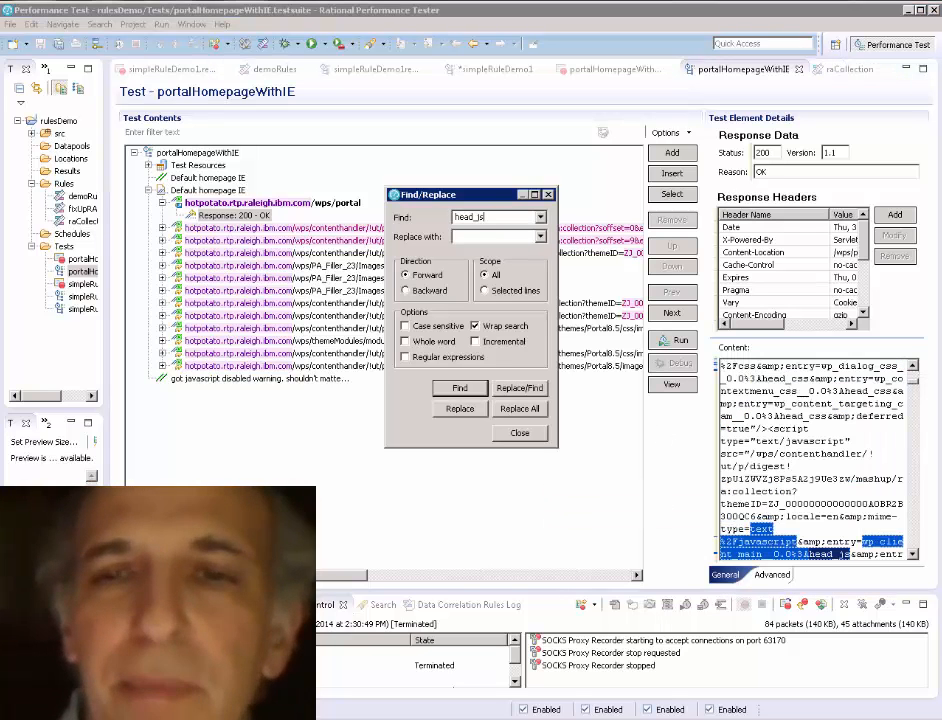
- Create a reference from the complete text/javascript src URL in the response content, from /wps/contenthandler through the final head_js
click(913, 556)
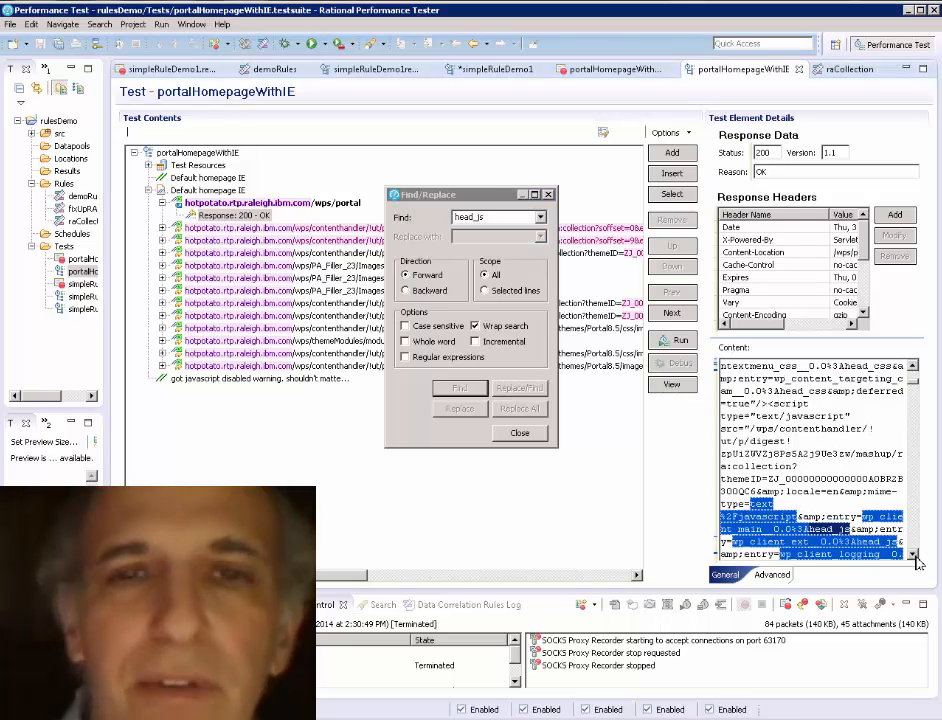
click(913, 555)
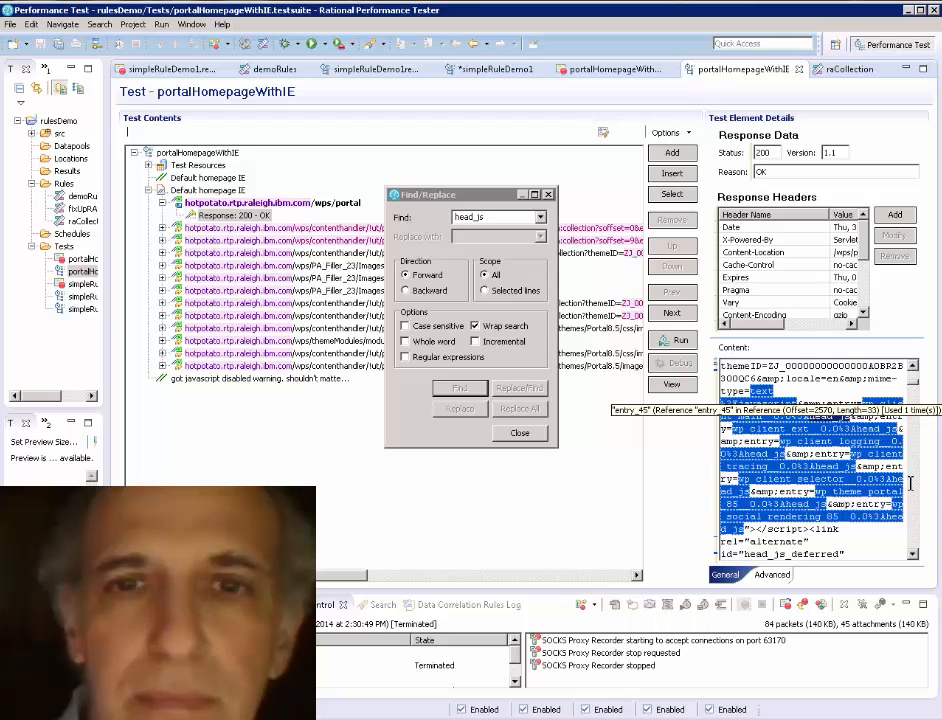
click(913, 366)
click(913, 366)
click(913, 366)
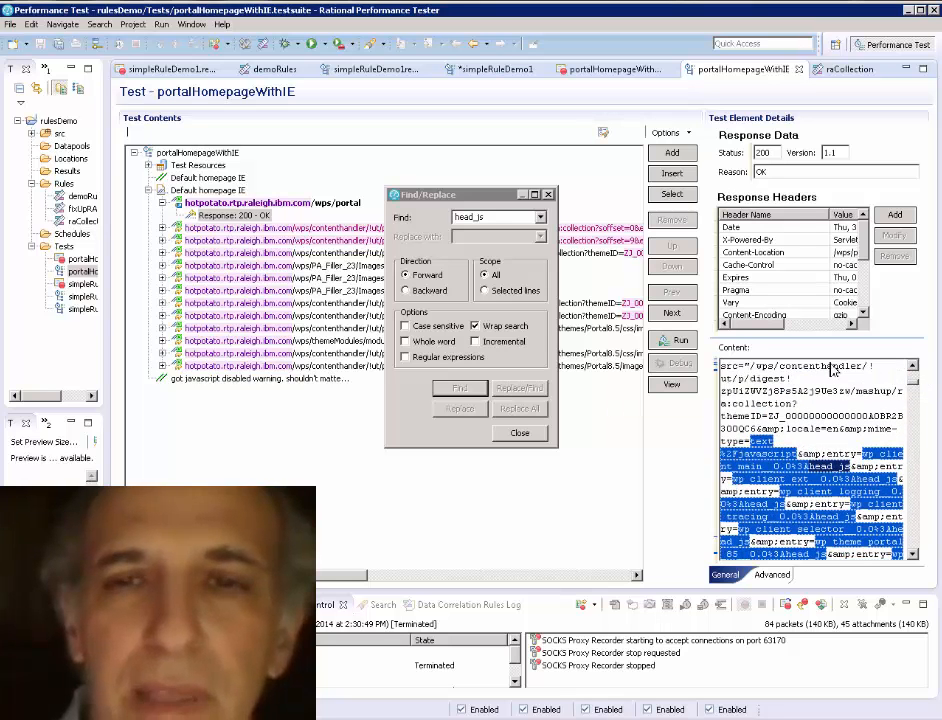
click(752, 366)
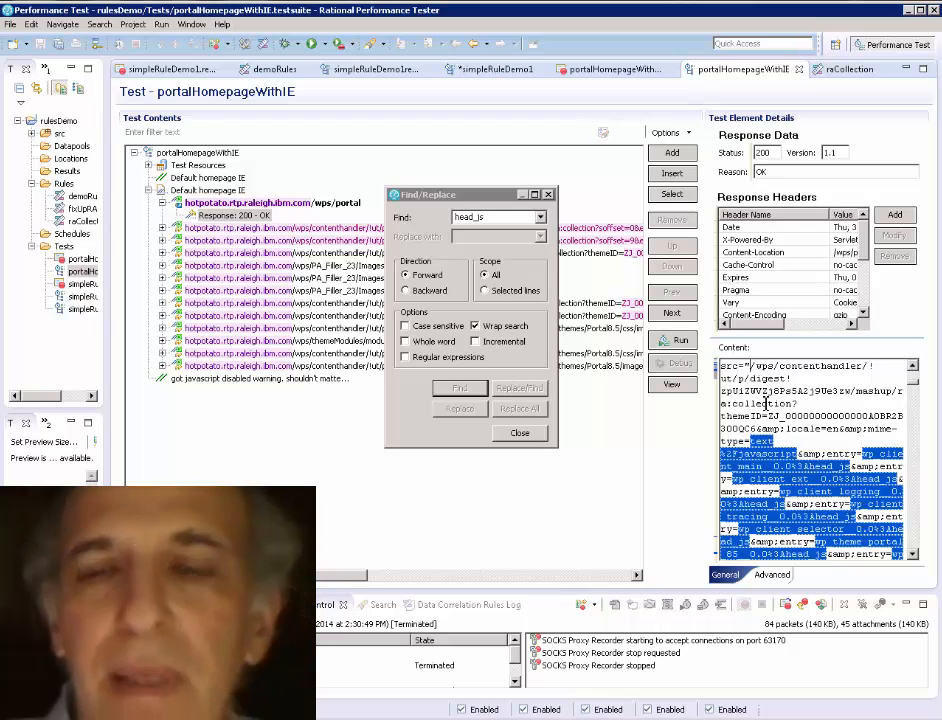
key(shift+Down)
key(shift+Down)
key(shift+Down)
key(shift+Down)
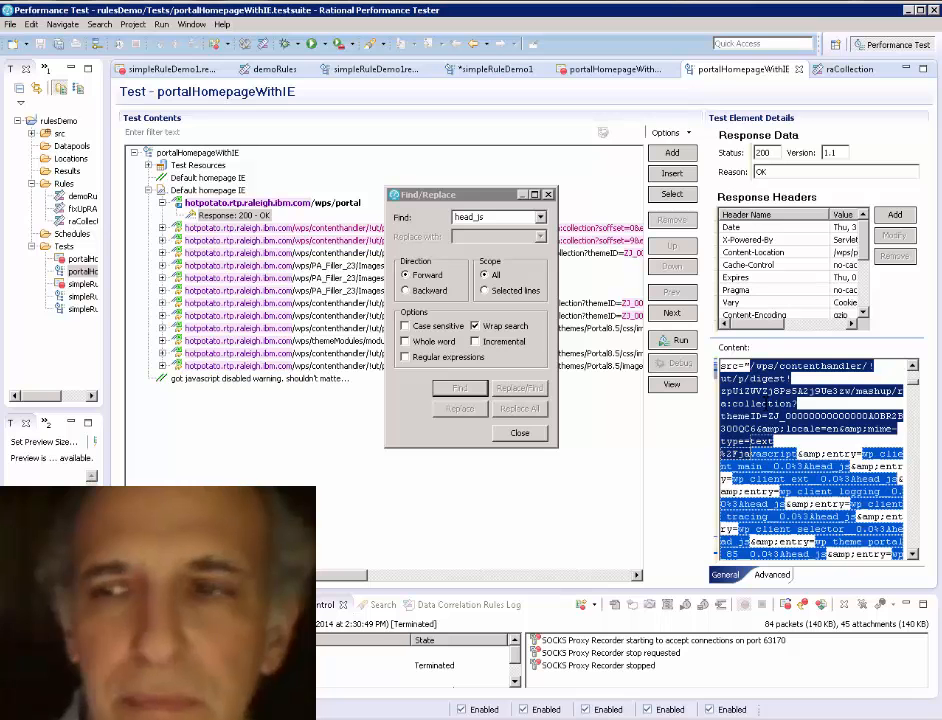
key(shift+Down)
key(shift+Down)
key(shift+Down)
key(shift+Down)
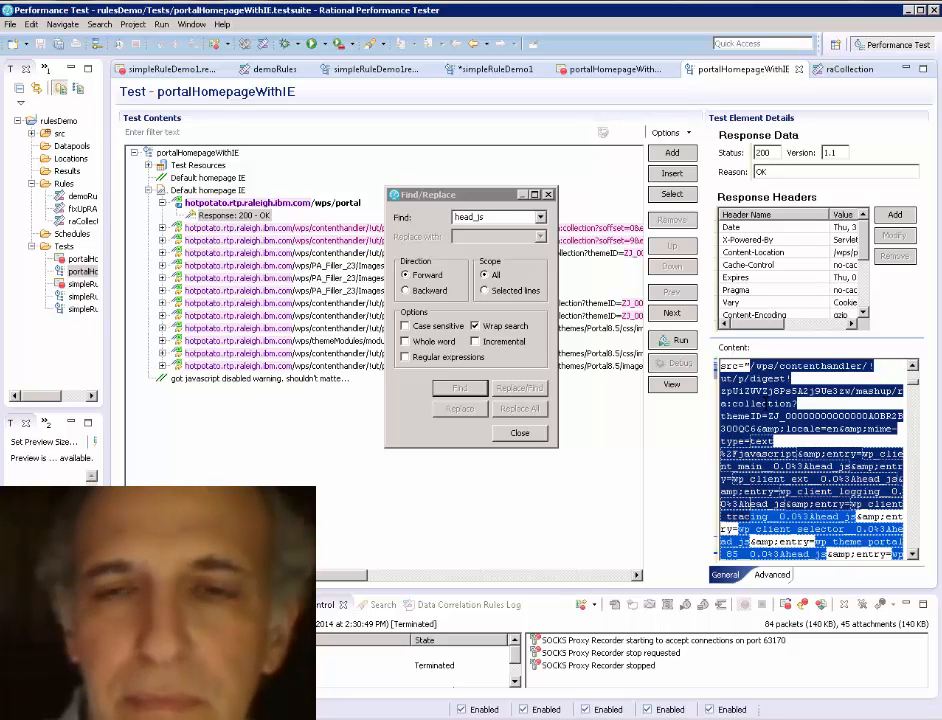
key(shift+Down)
key(shift+Down)
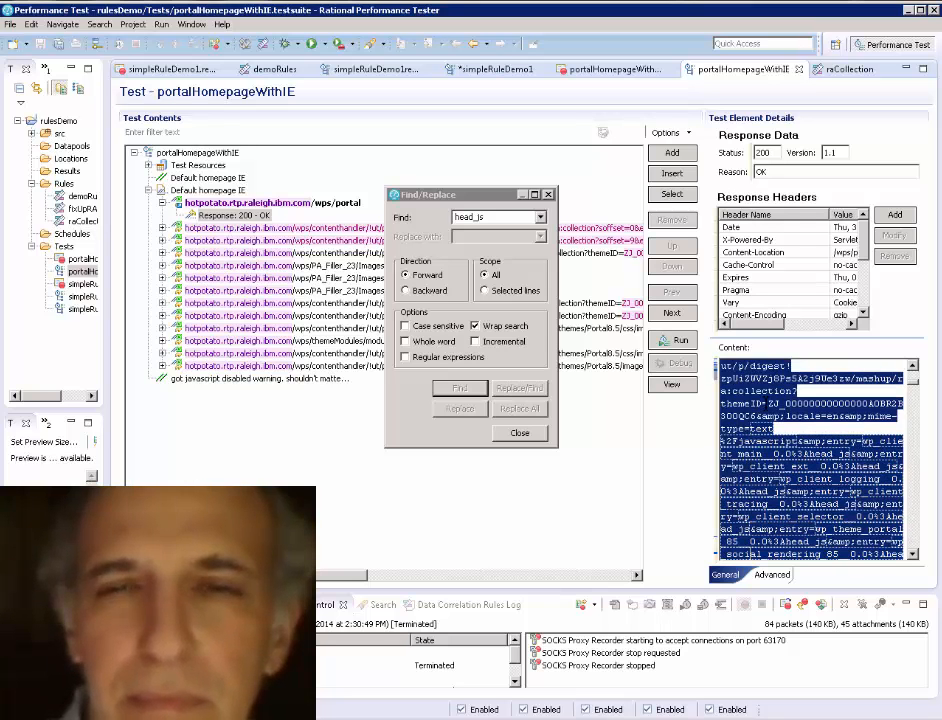
key(shift+Down)
key(shift+Down)
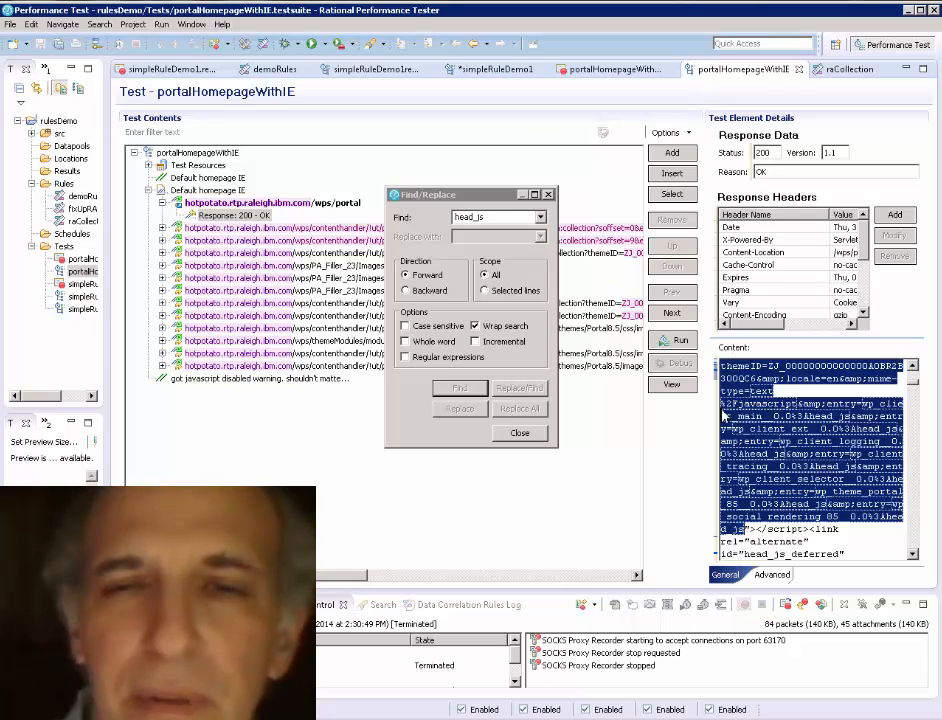
right_click(750, 447)
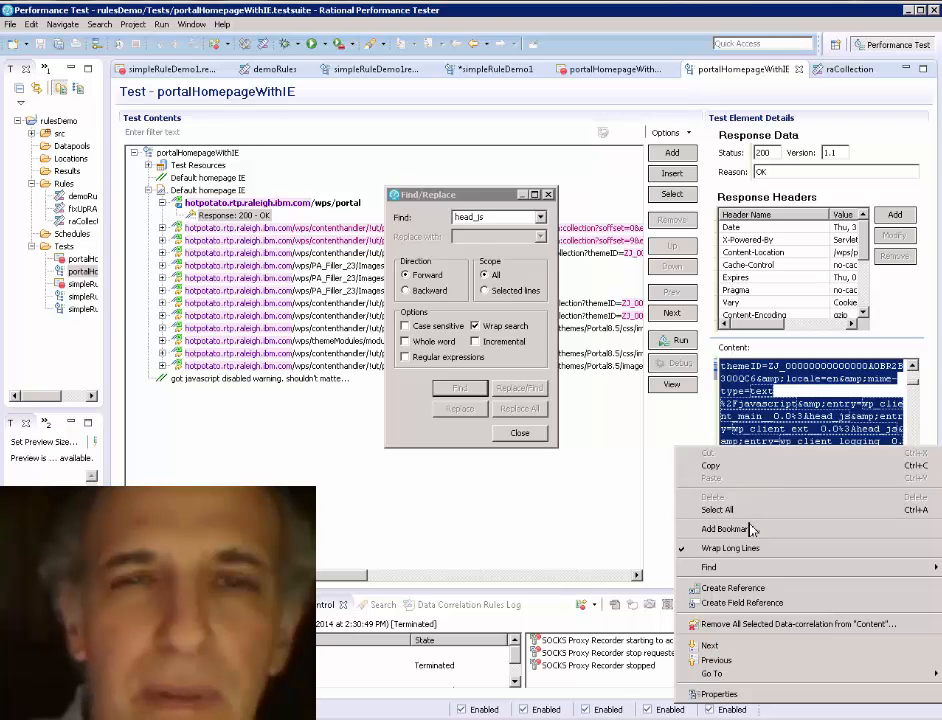
click(749, 588)
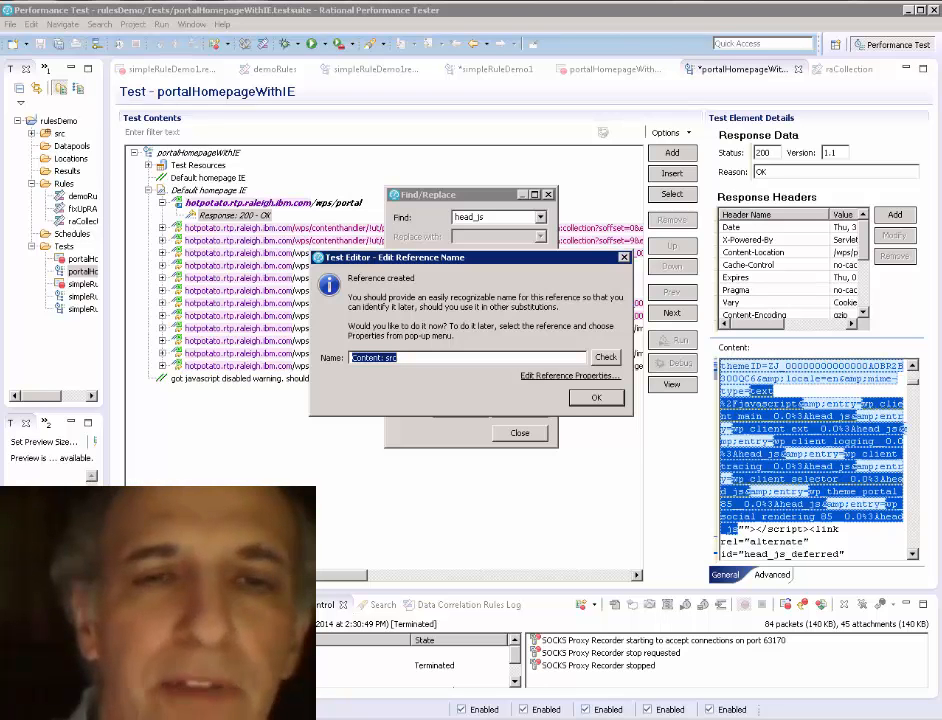
- Name the new reference RaCollectionHeadJSHref and open its reference properties
right_click(380, 362)
click(412, 407)
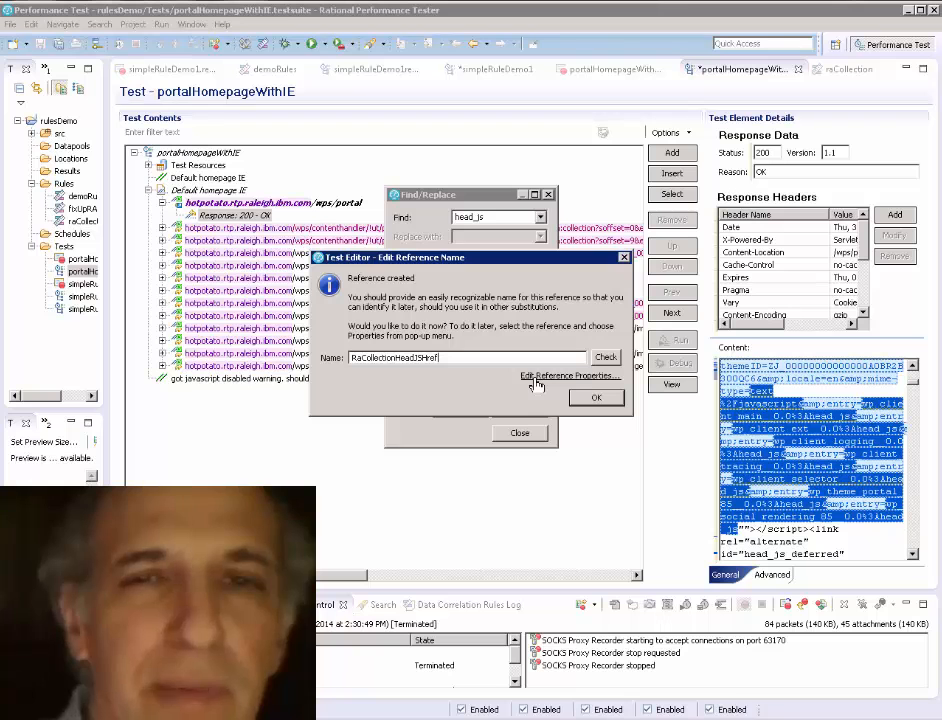
click(537, 379)
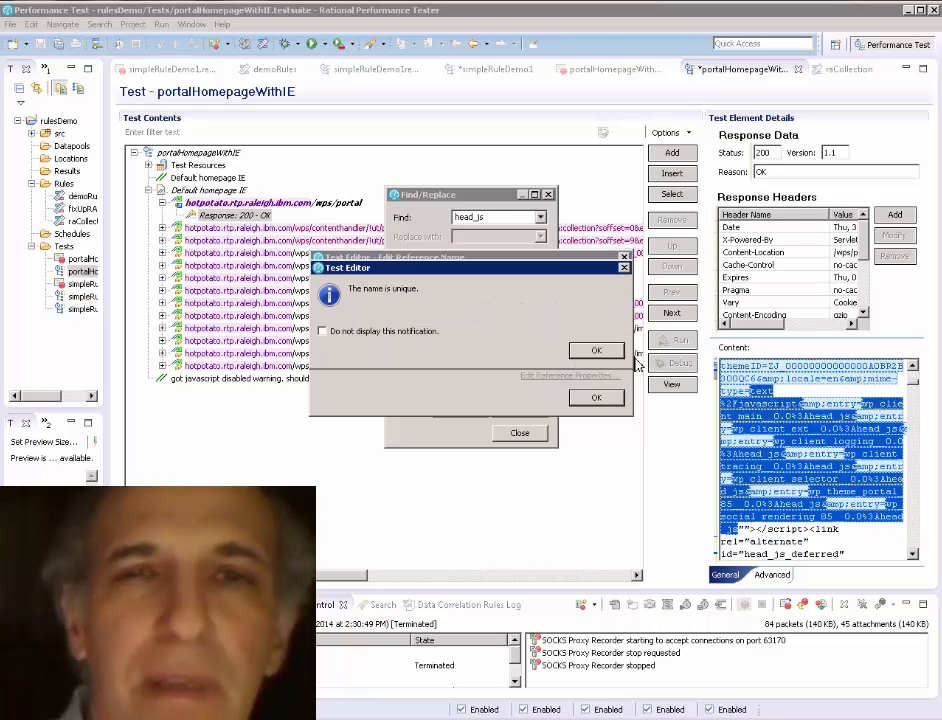
click(596, 350)
click(596, 397)
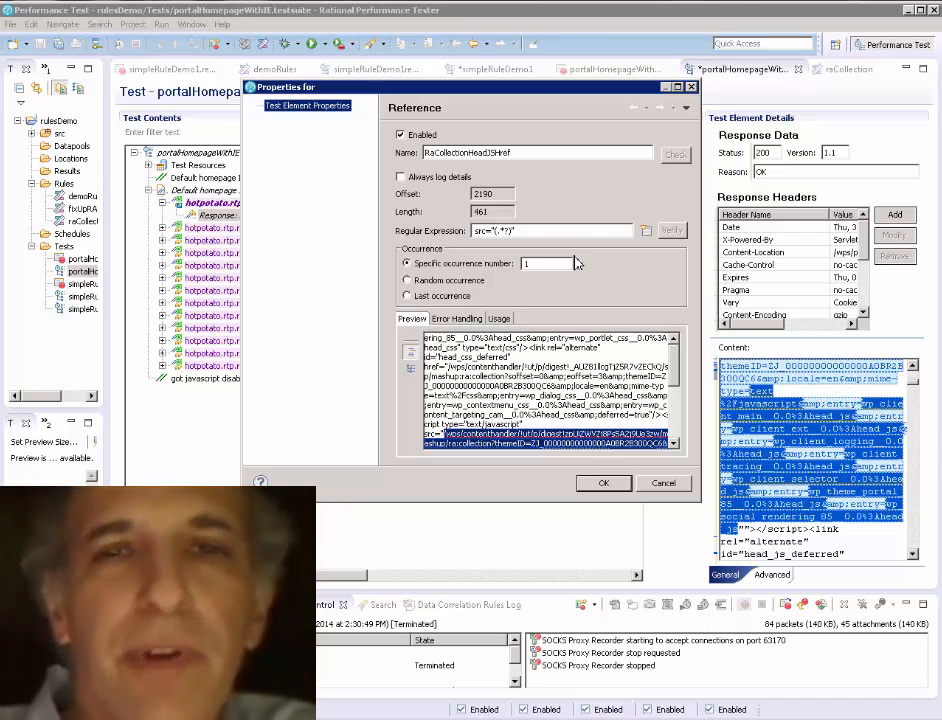
- Replace the reference's regular expression with the copied script-tag pattern ending in /javascript" src="(.*head_js.*?)"></script>
click(548, 230)
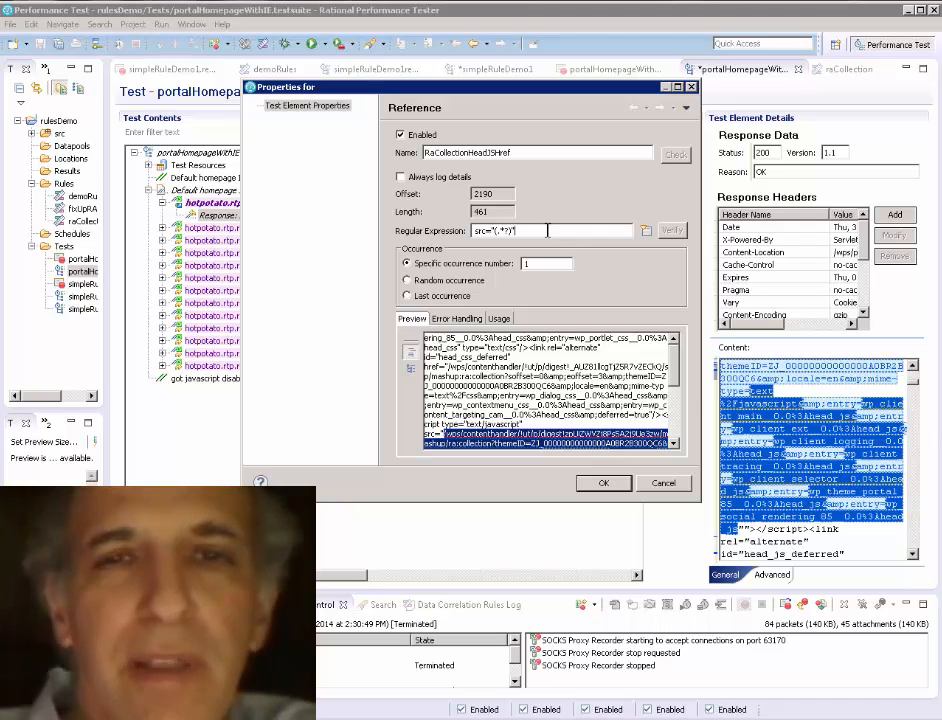
drag(468, 230, 516, 231)
right_click(484, 230)
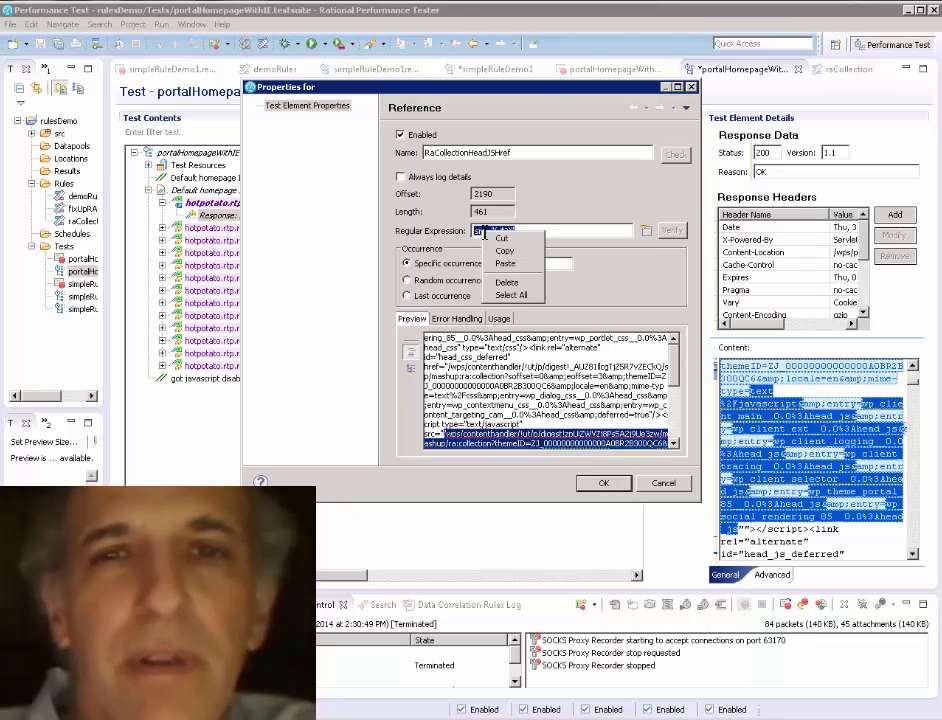
click(507, 264)
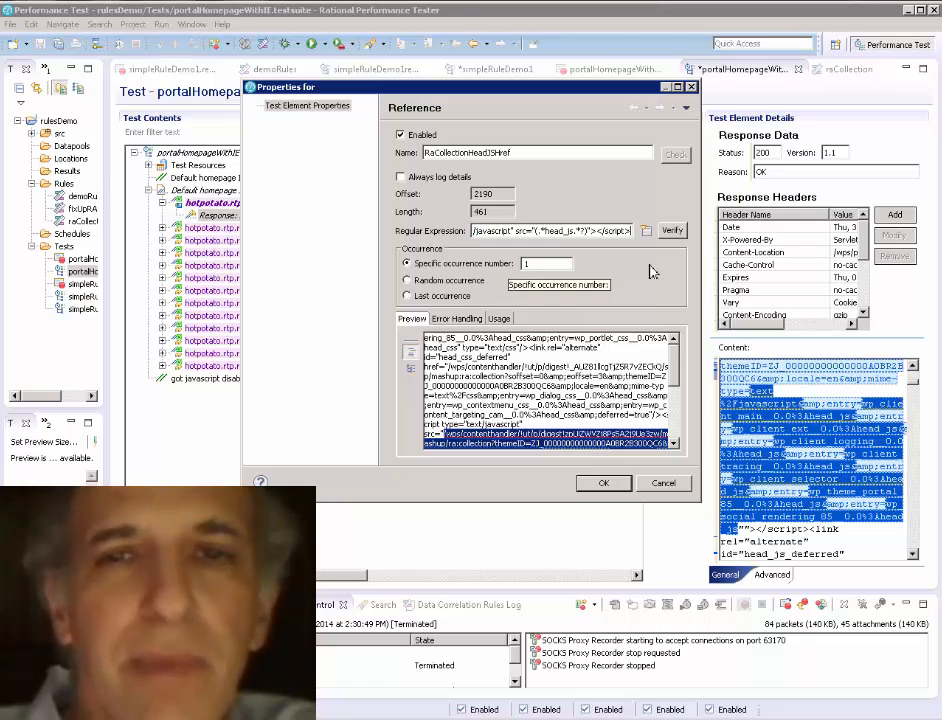
- Verify the RaCollectionHeadJSHref regular expression, accept the reference and search the test for locations it can substitute
drag(700, 276, 863, 273)
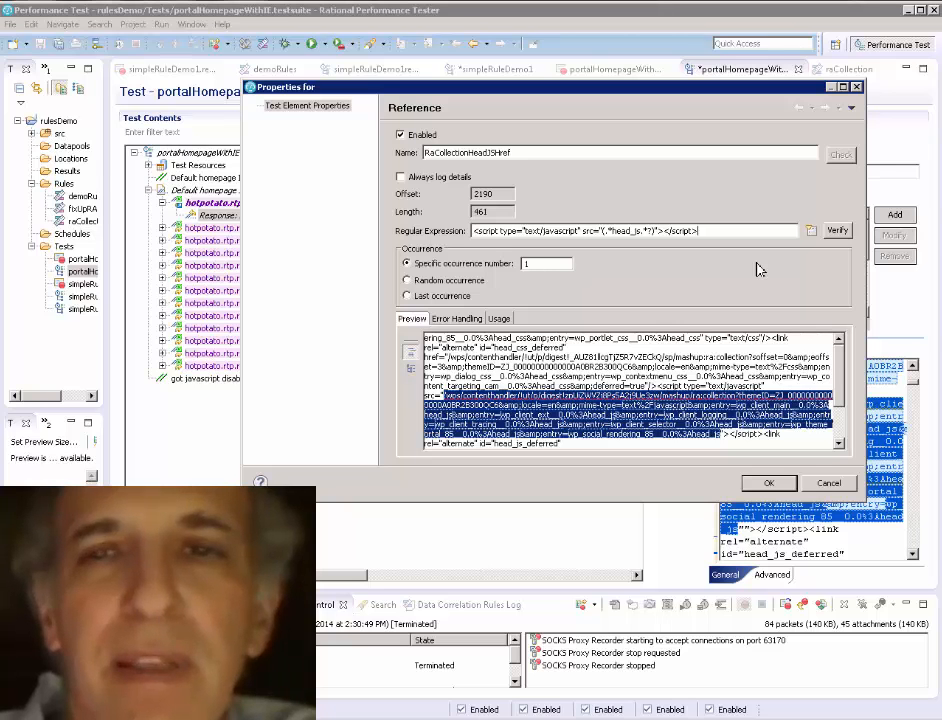
click(838, 232)
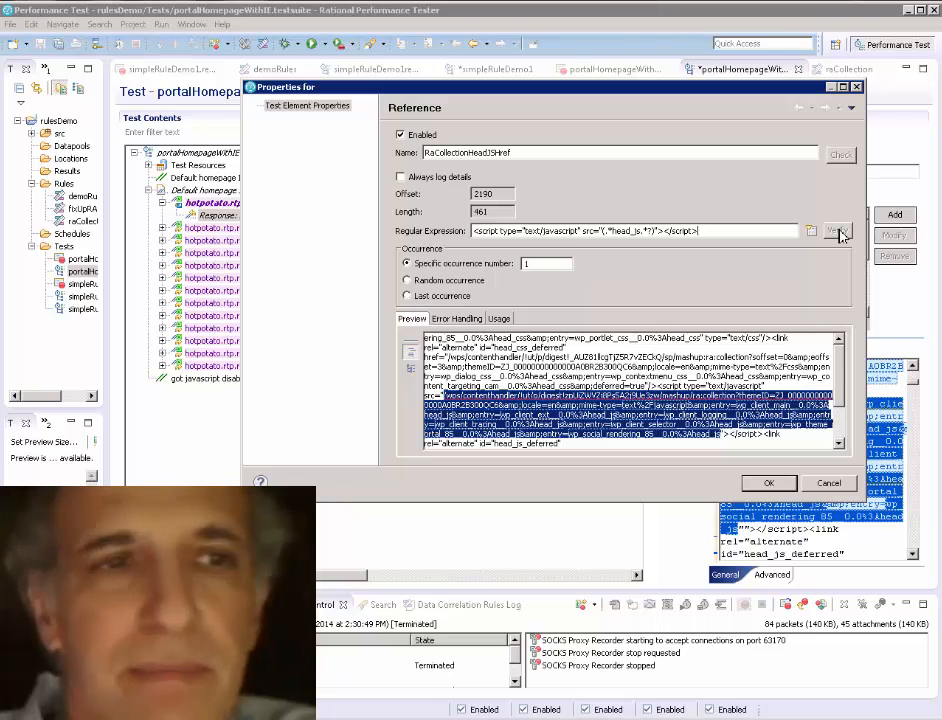
click(765, 483)
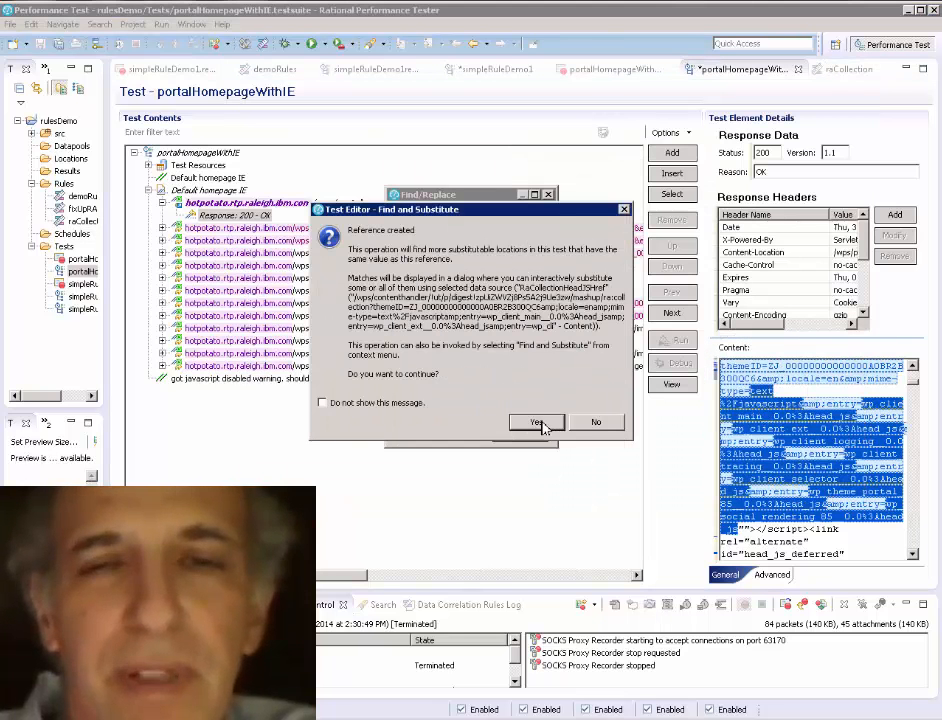
click(537, 423)
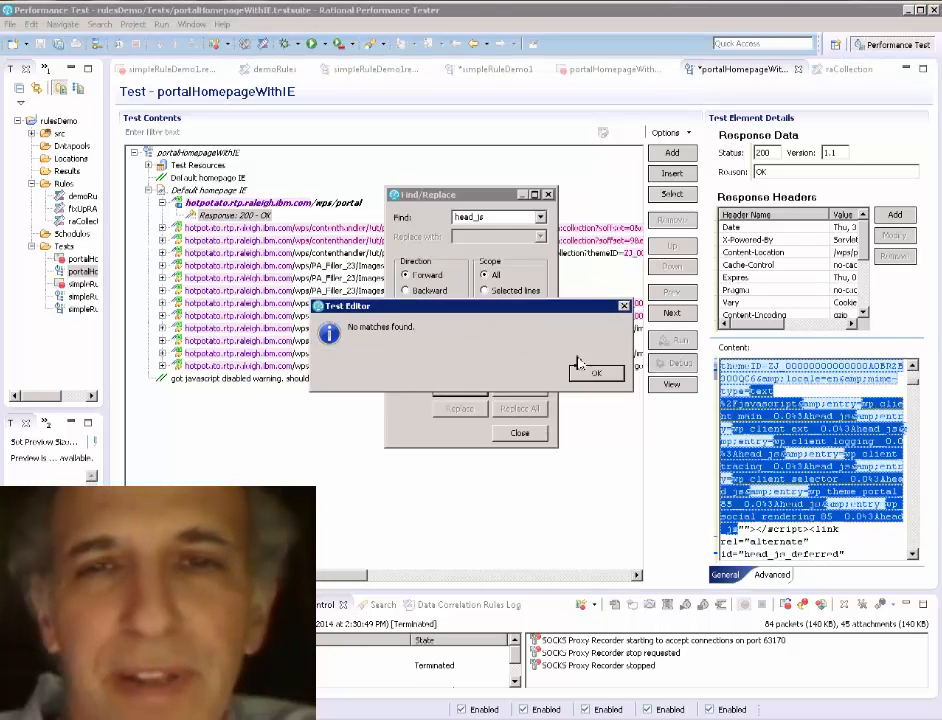
click(595, 375)
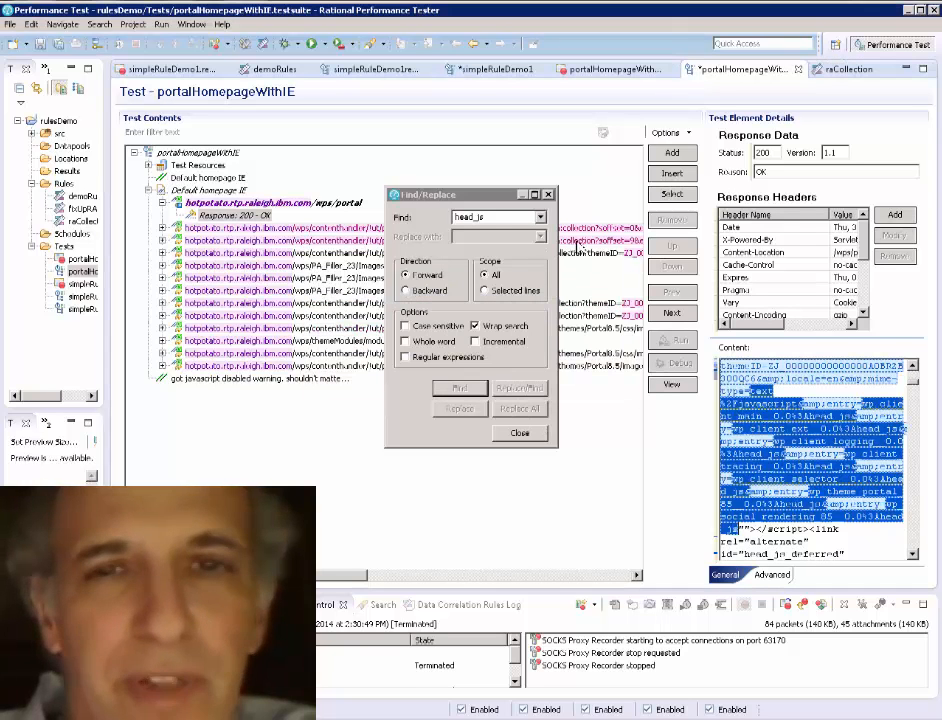
click(548, 194)
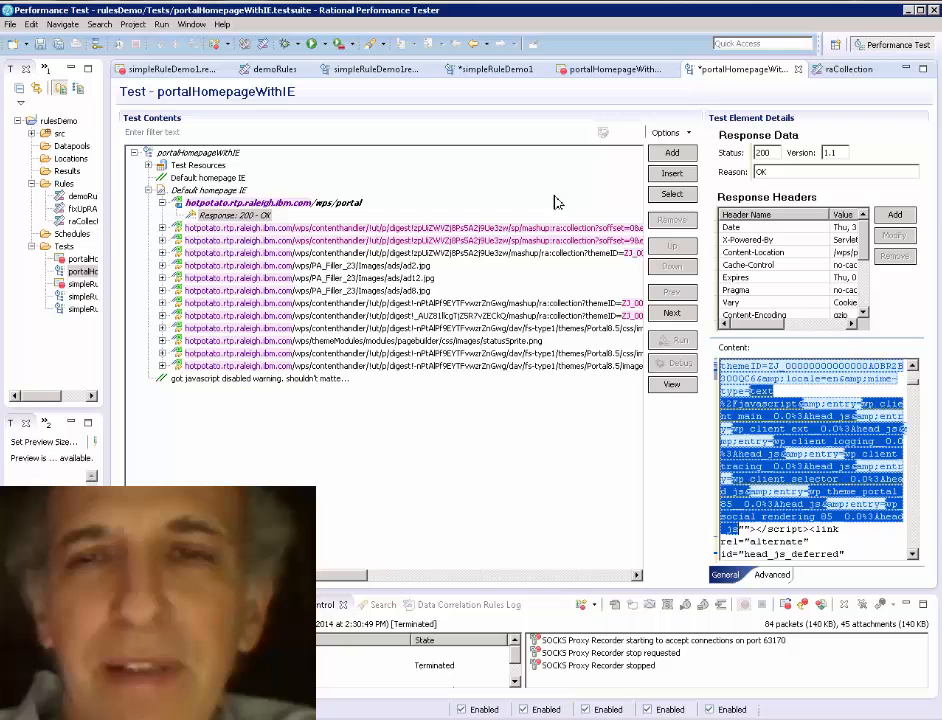
- Remove all existing data correlation from the entire URL of the third contenthandler request, the head_js ra:collection one
click(551, 255)
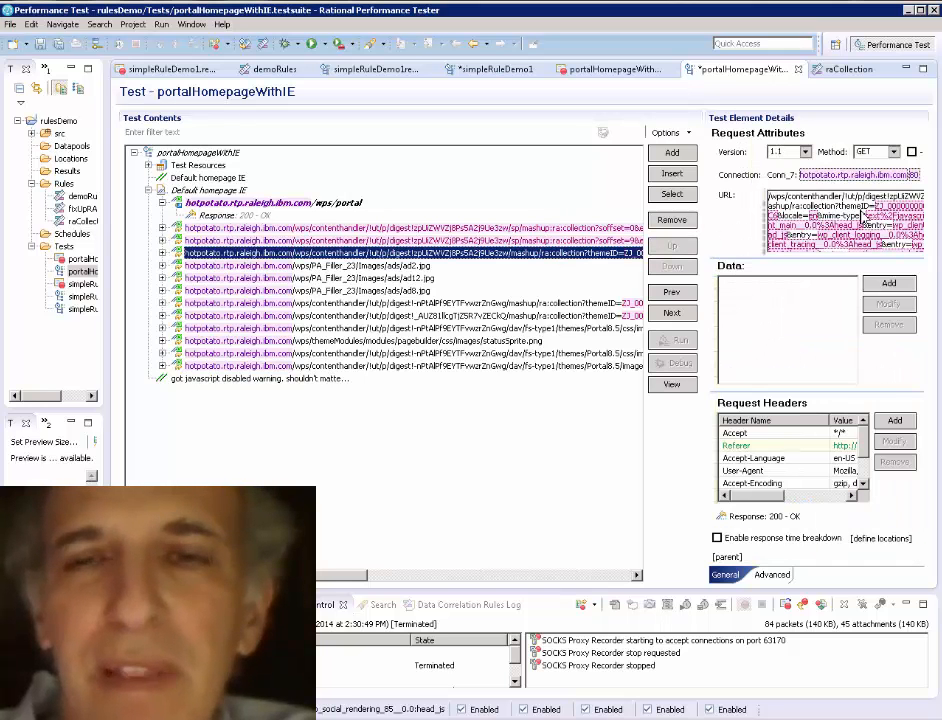
right_click(786, 208)
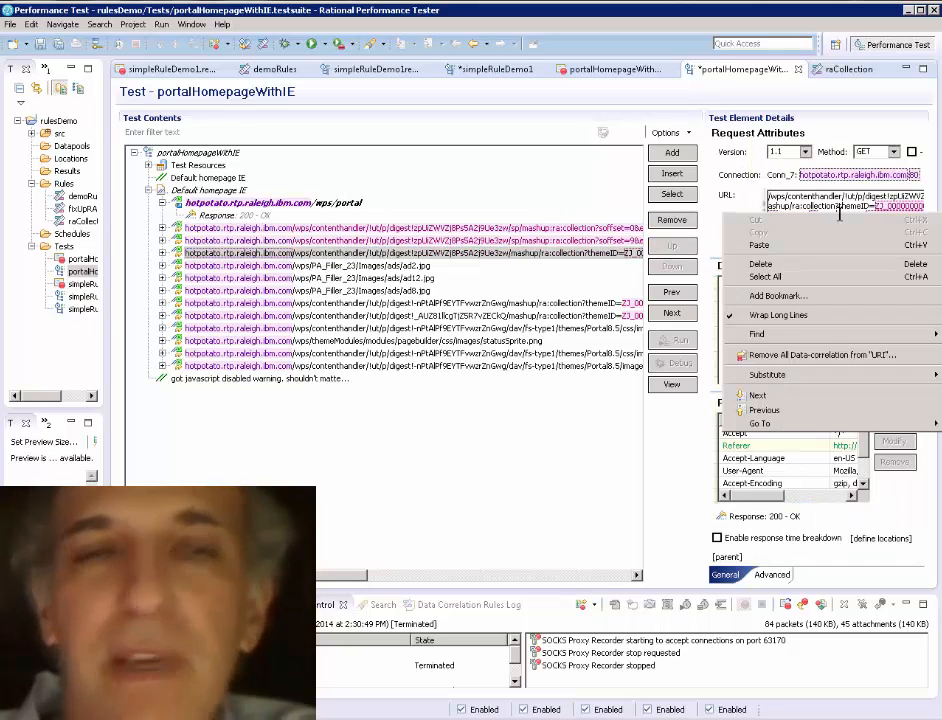
click(781, 276)
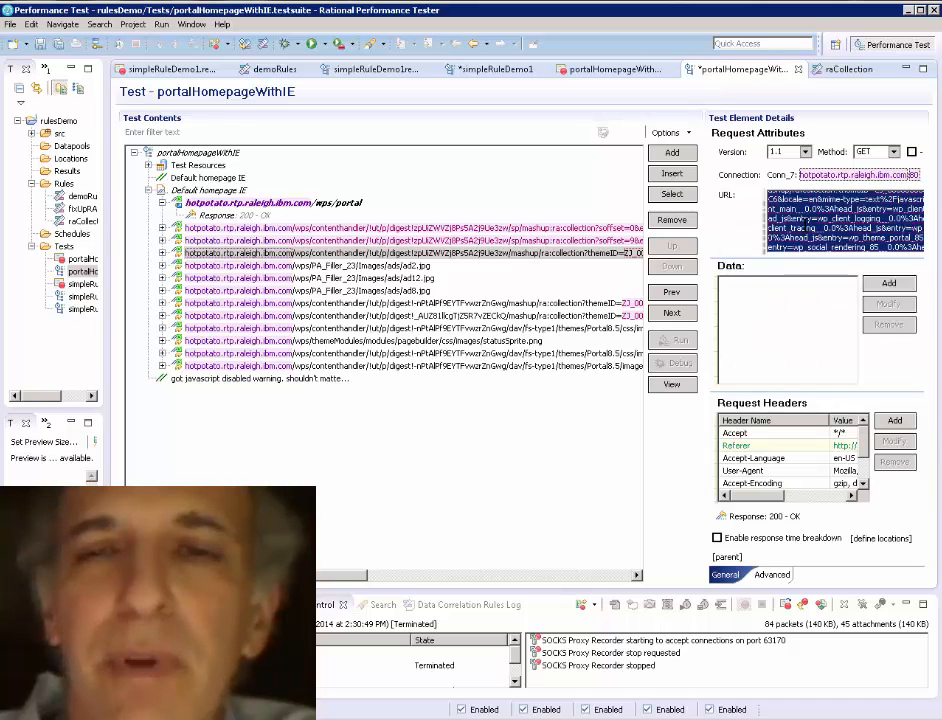
right_click(800, 222)
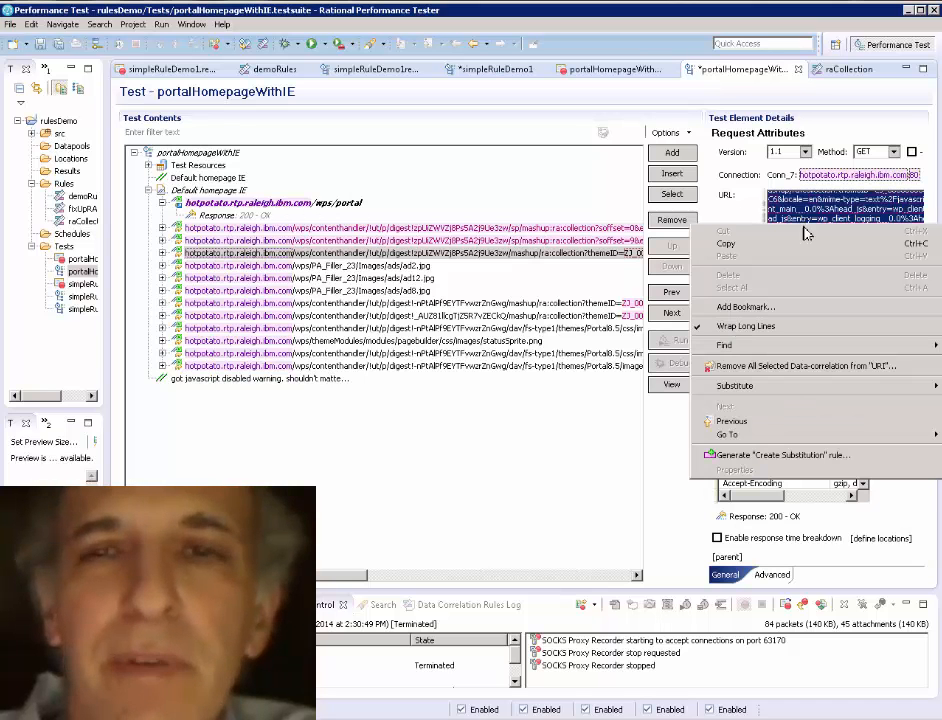
click(771, 375)
click(538, 376)
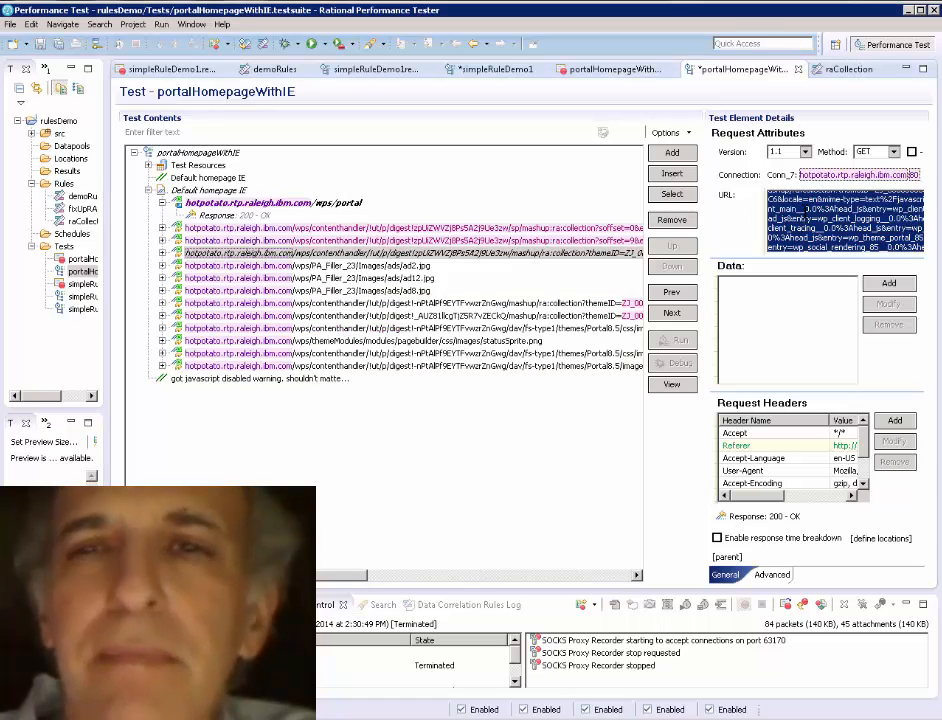
- Substitute the entire head_js request URL with the RaCollectionHeadJSHref reference and check for further matching sites without substituting more
right_click(805, 214)
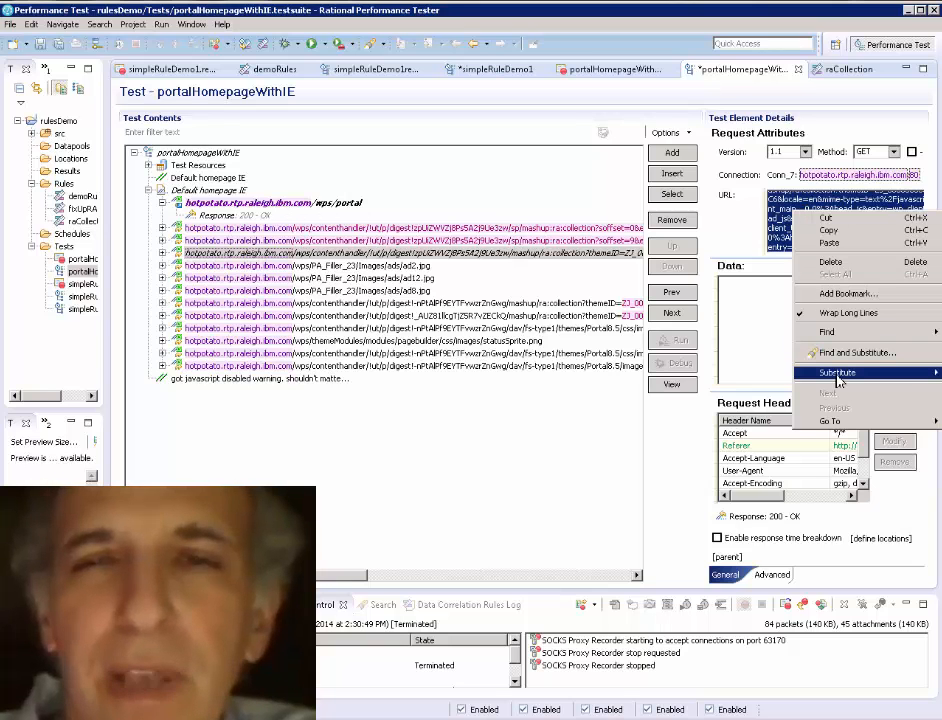
mouse_move(838, 378)
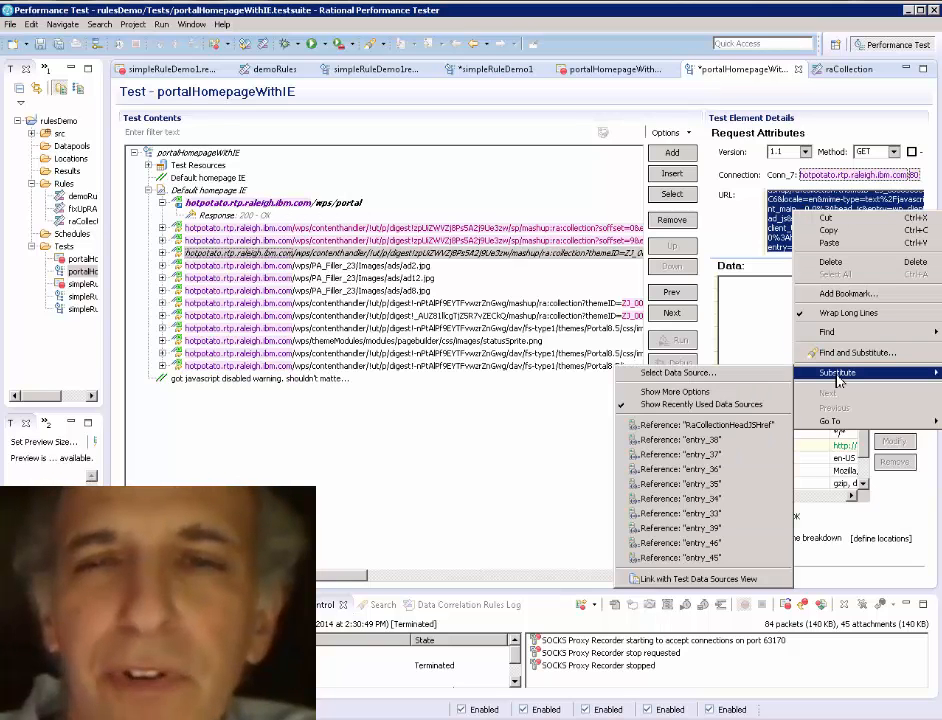
click(710, 428)
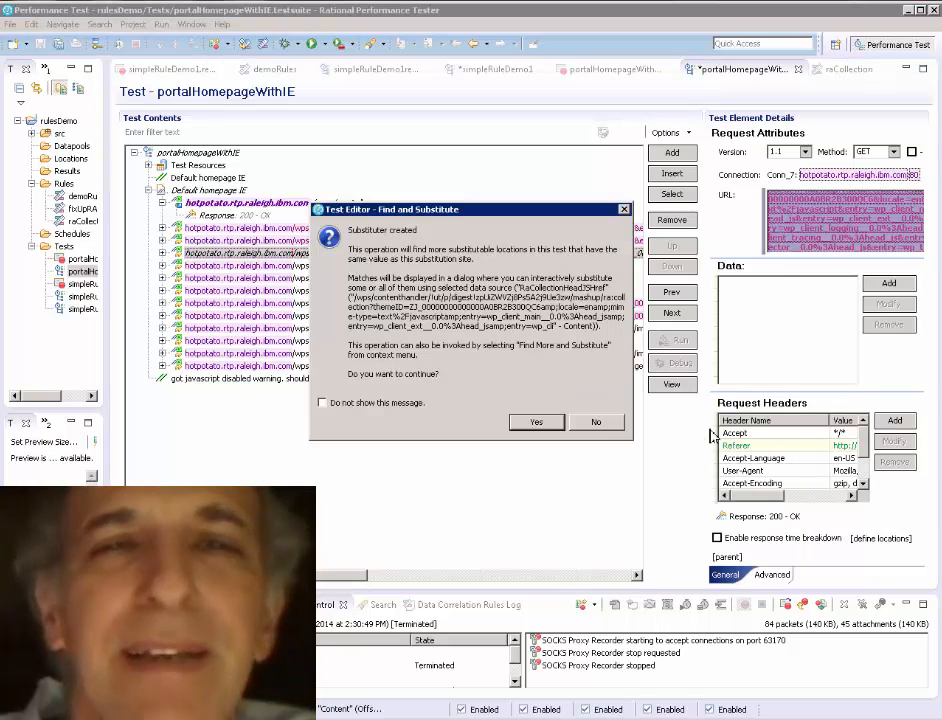
click(549, 424)
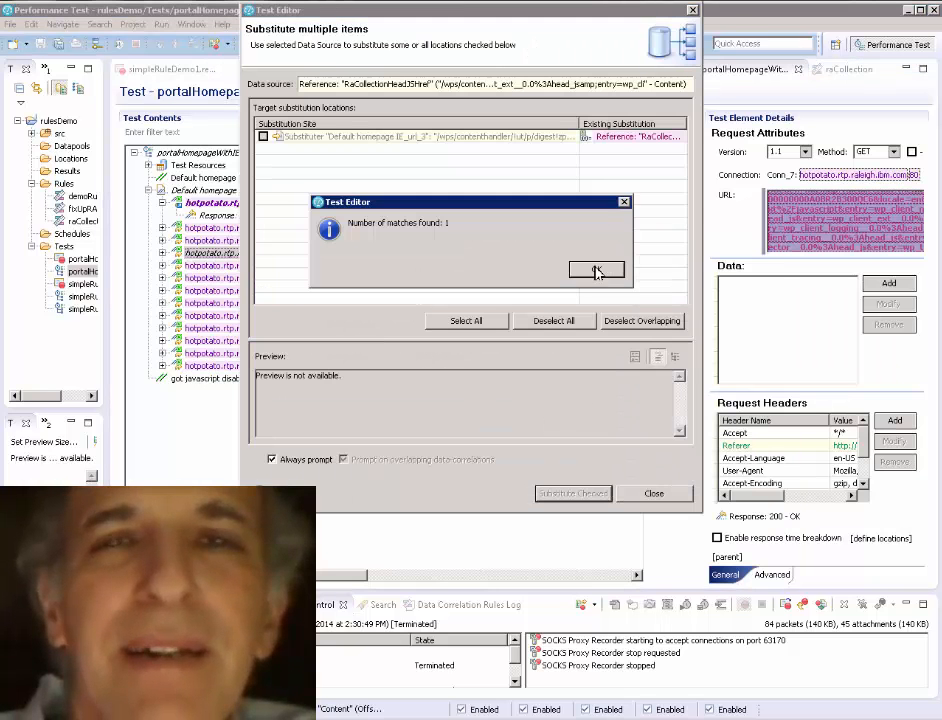
click(596, 270)
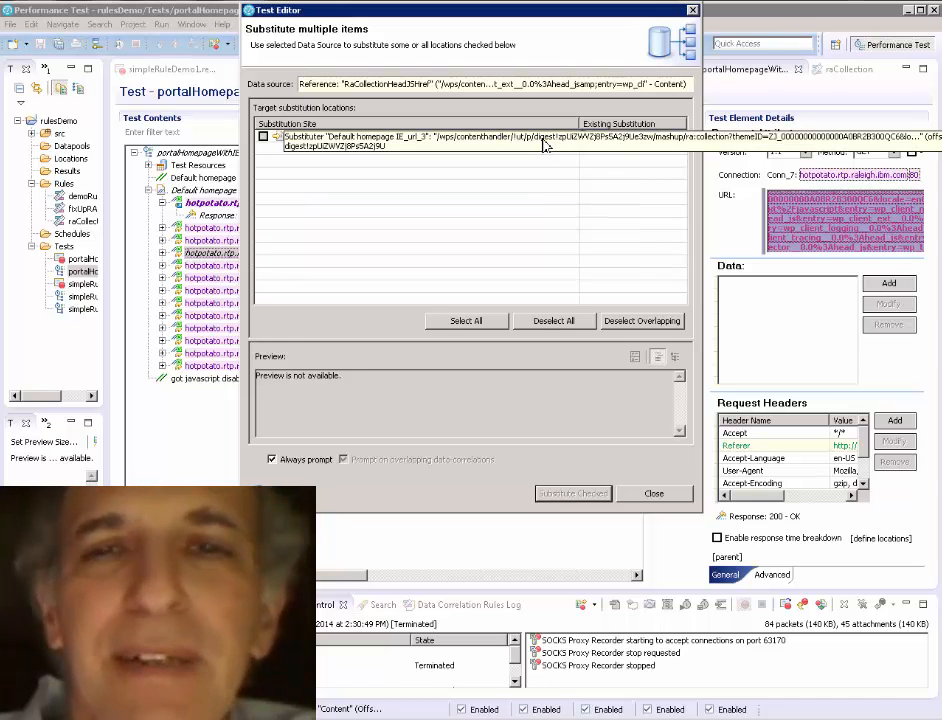
click(650, 493)
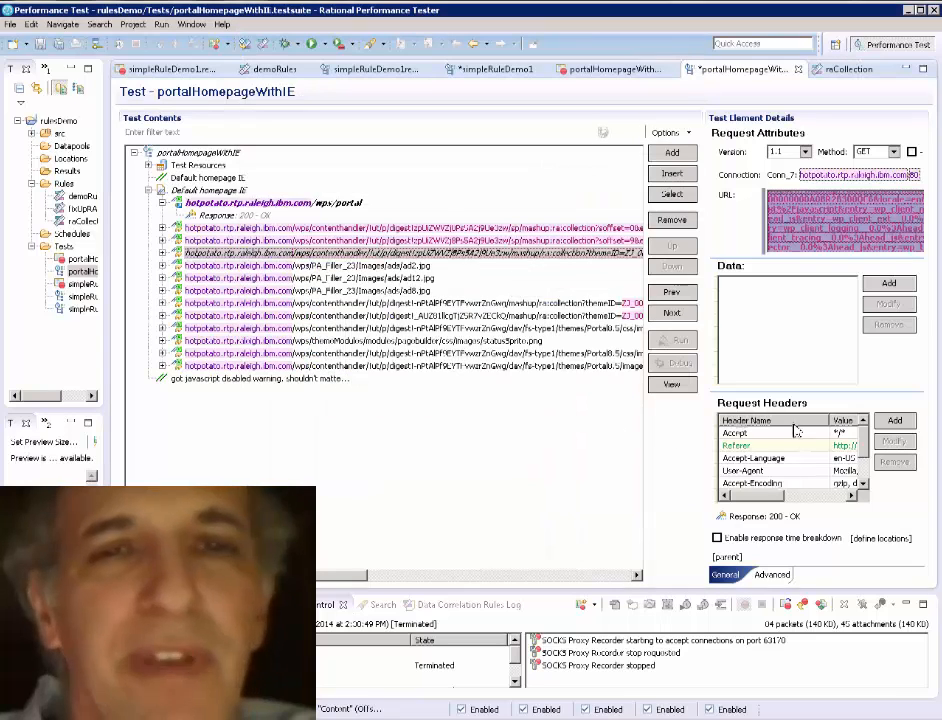
- Save the test and append its accumulated RaCollectionHeadJSHref rule to the existing raCollection.dcrules file in /rulesDemo/Rules
click(40, 46)
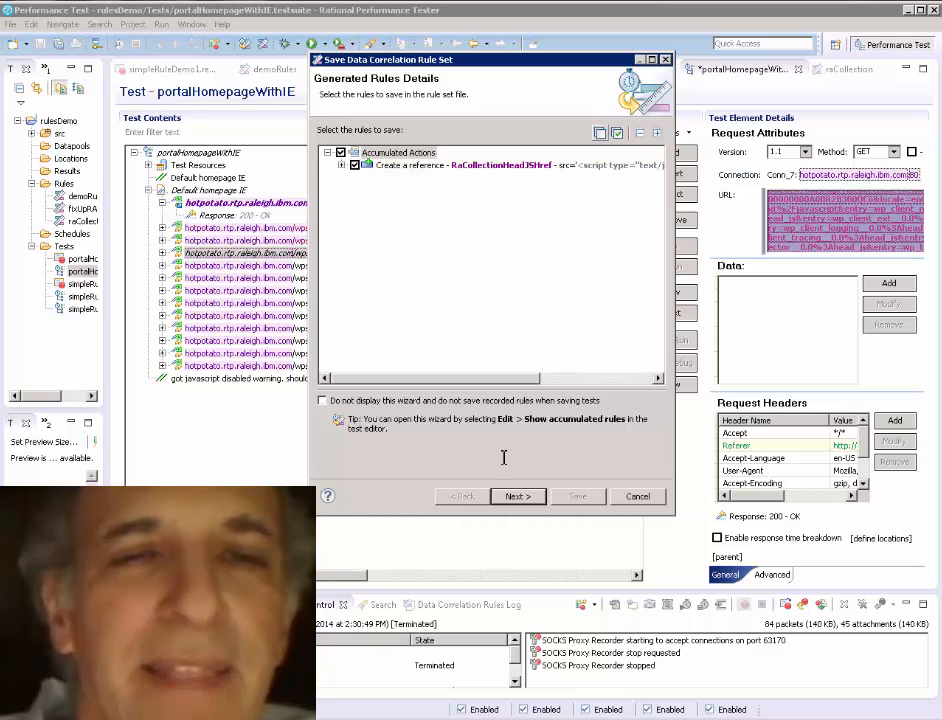
click(514, 496)
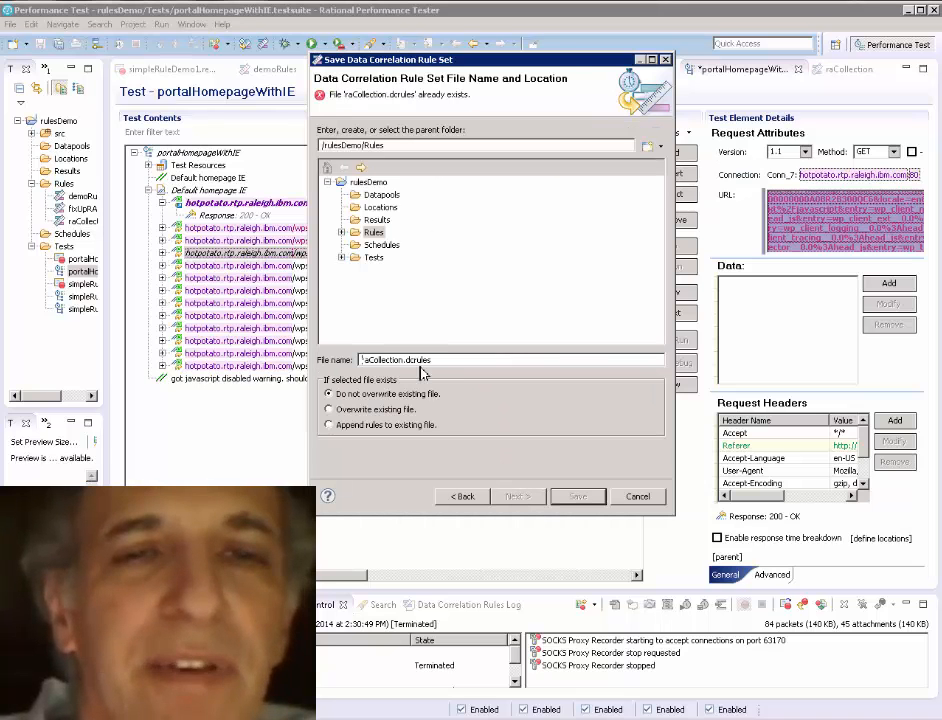
click(329, 425)
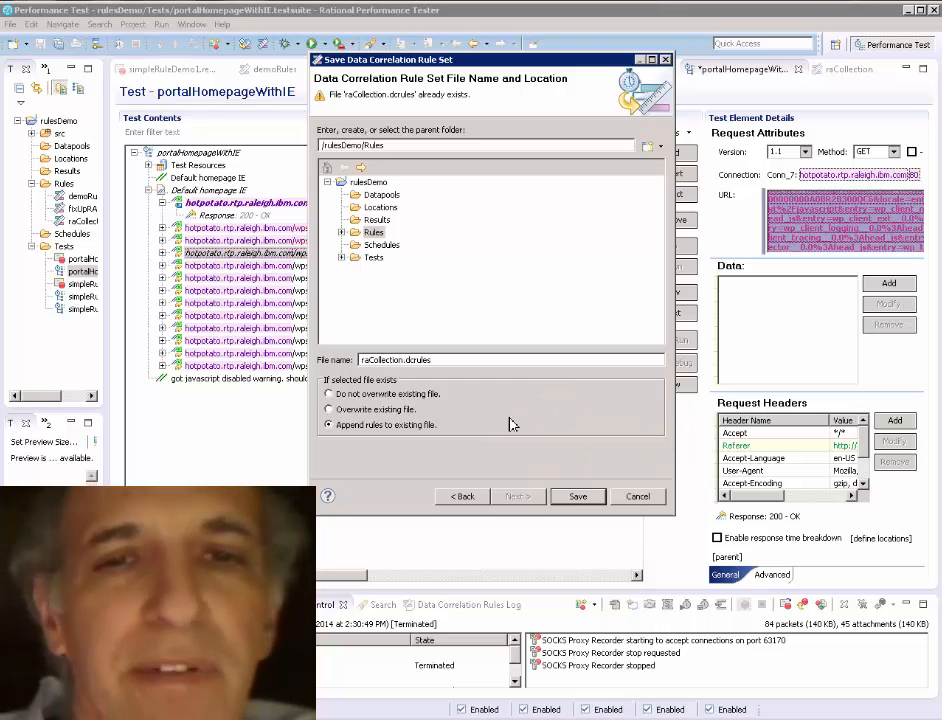
click(579, 497)
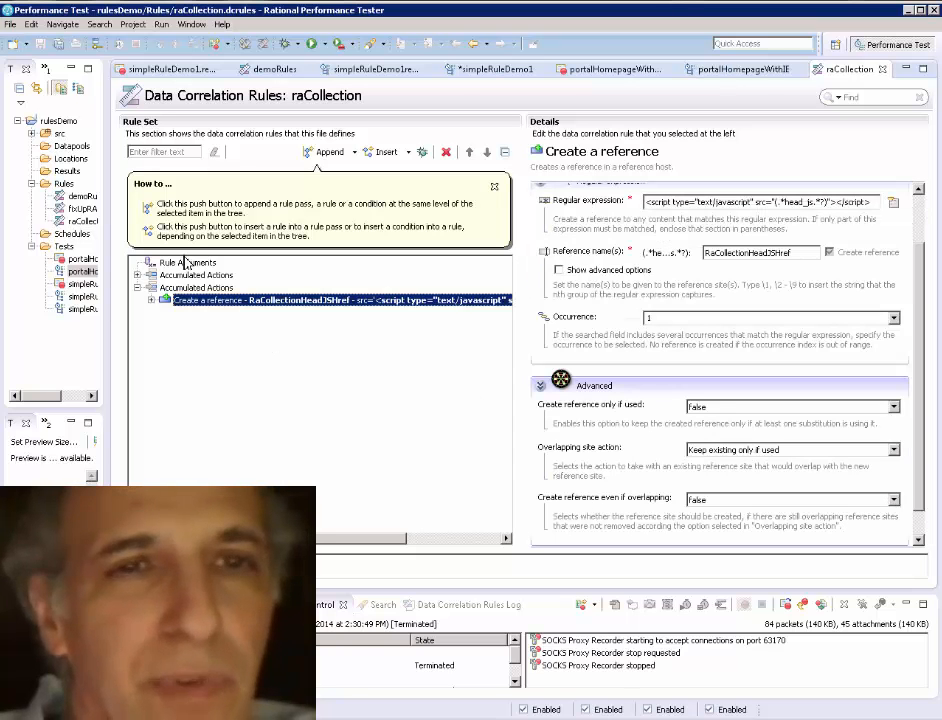
- For the RaCollectionHeadJSHref reference rule, set the overlapping site action to Always replace existing and Create reference even if overlapping to true
click(151, 300)
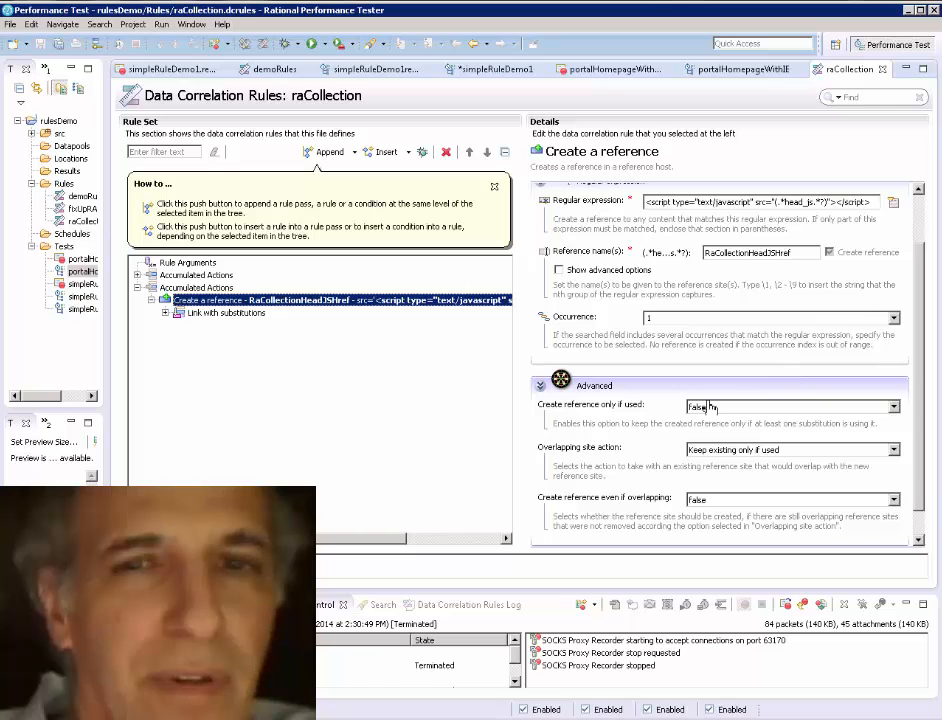
click(896, 452)
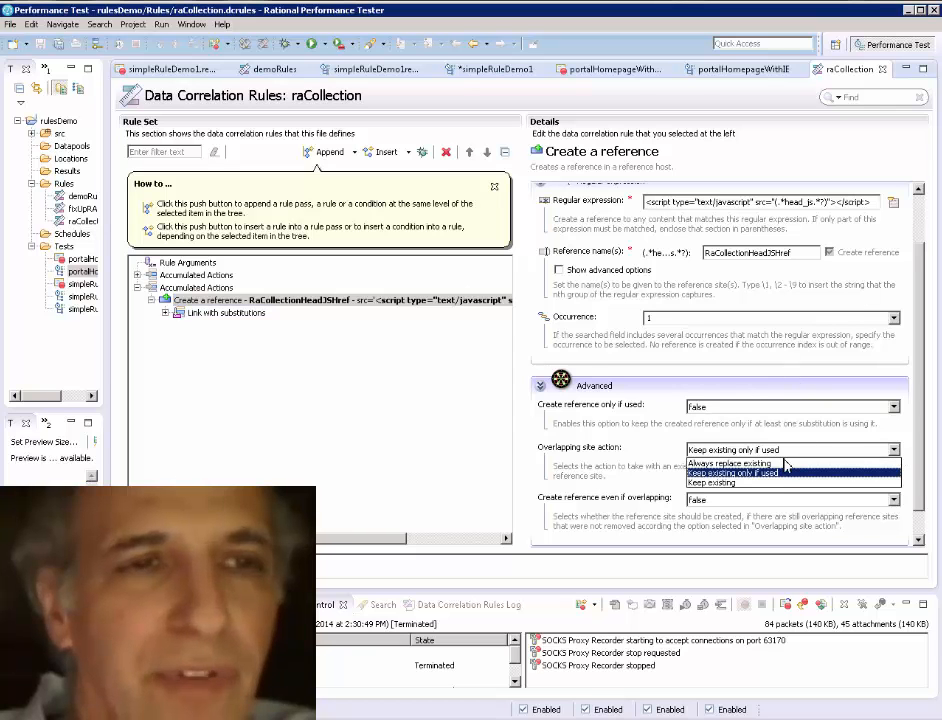
click(735, 463)
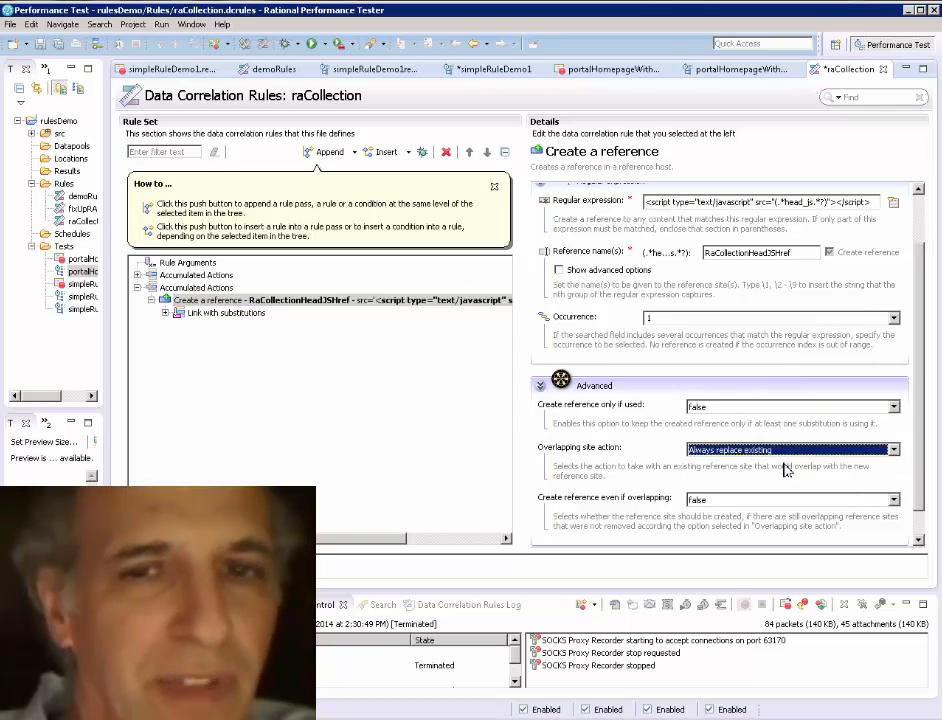
click(895, 500)
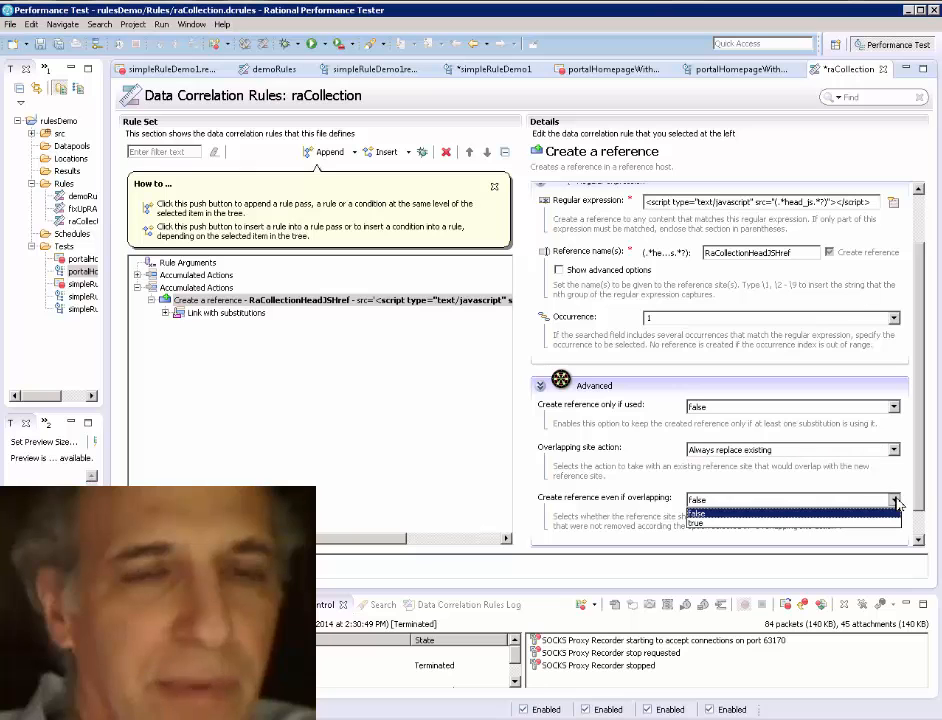
click(752, 523)
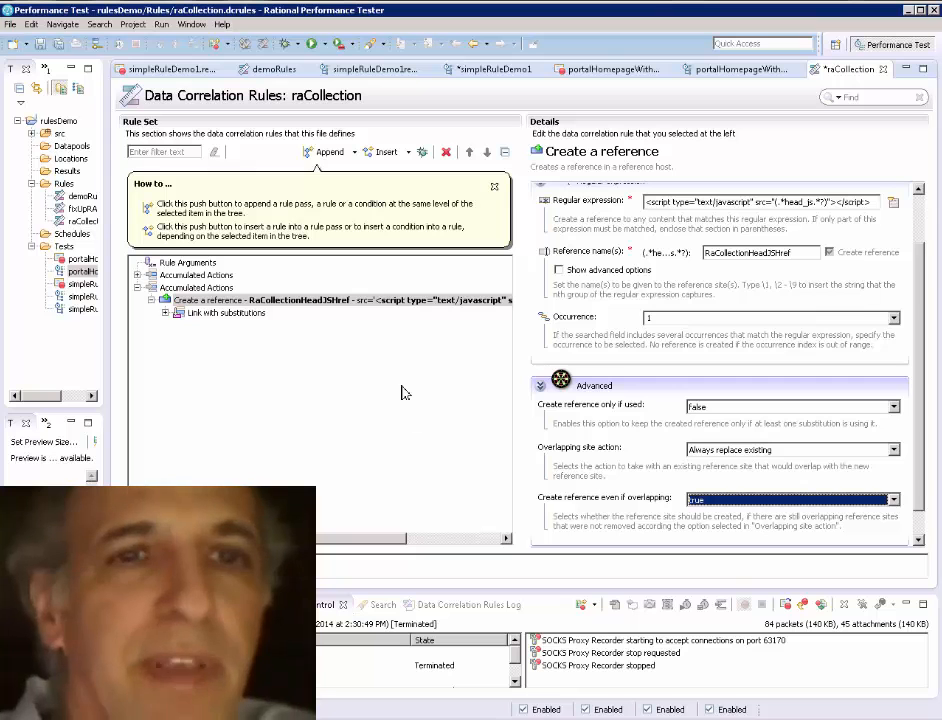
- Set the conflict action of the linked Default homepage IE_url substitution rule to Always replace existing, and save and close raCollection
click(195, 314)
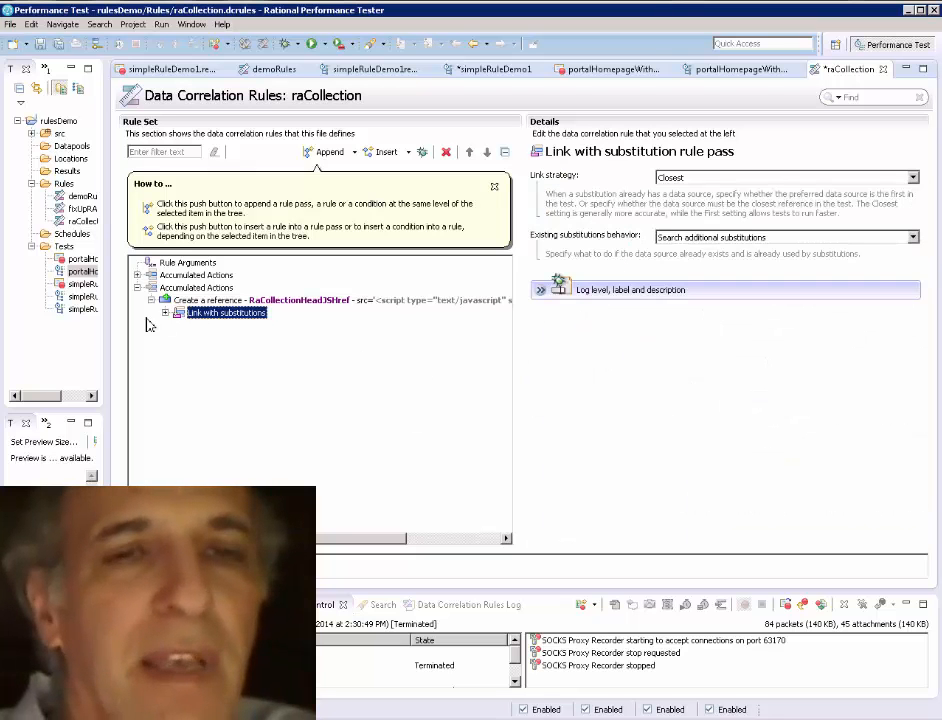
click(165, 313)
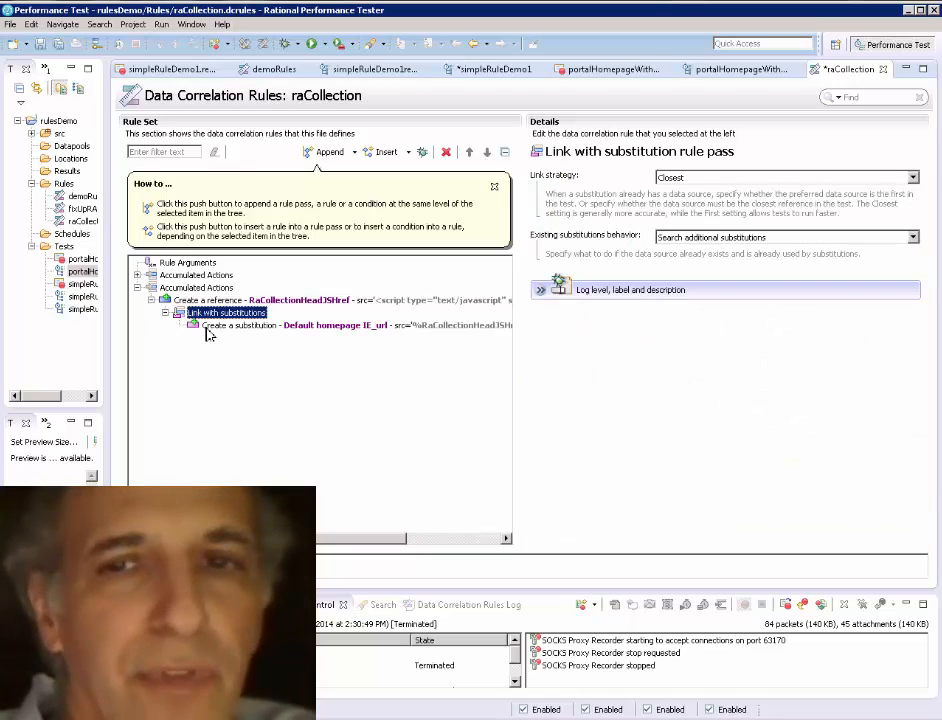
click(262, 326)
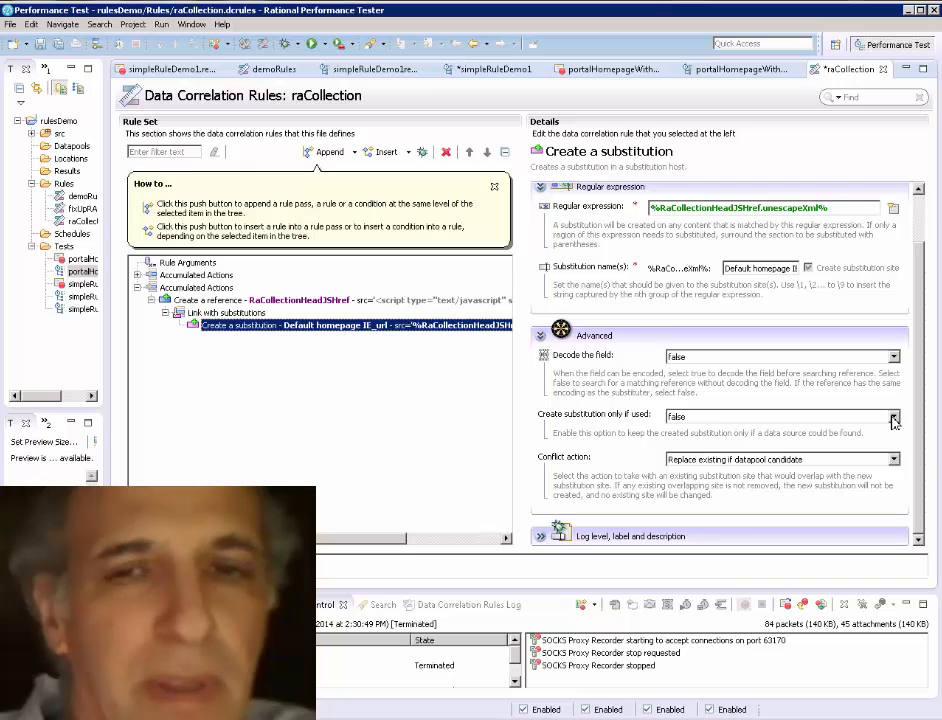
click(894, 459)
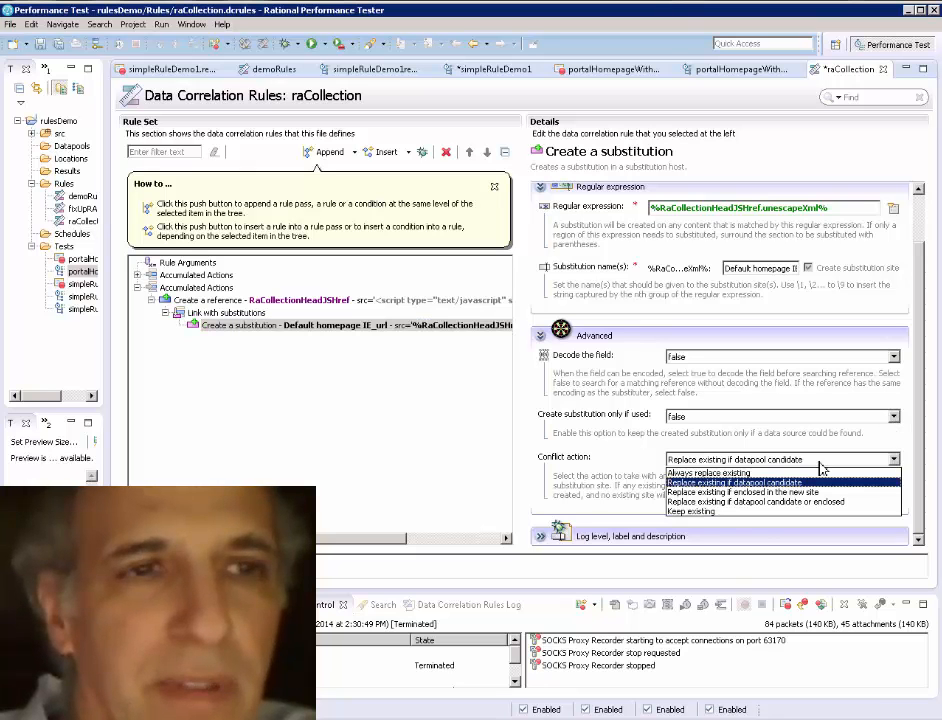
click(740, 473)
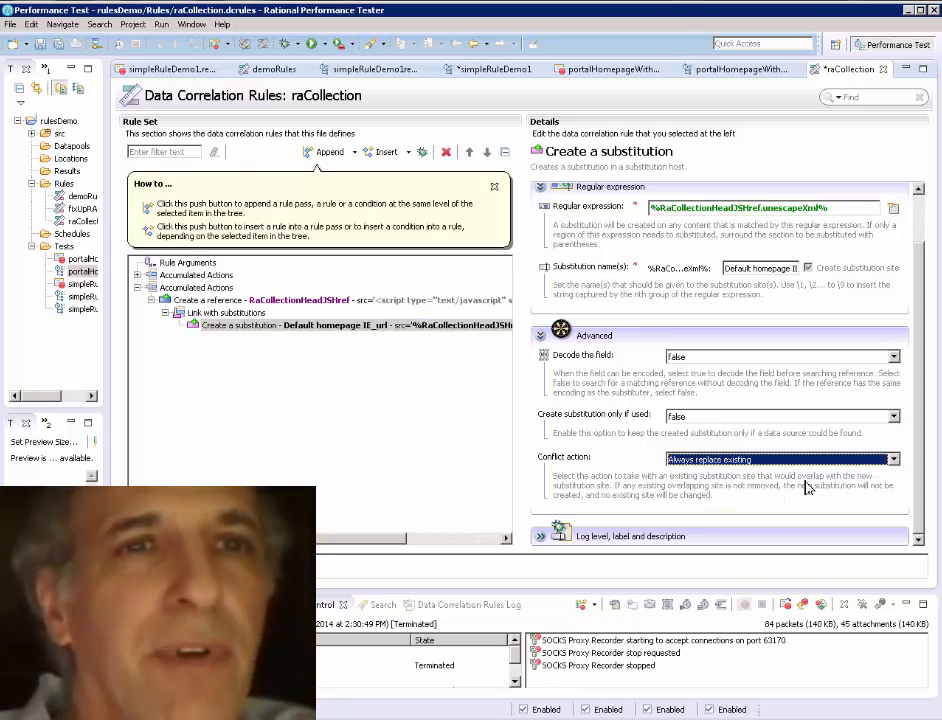
click(41, 45)
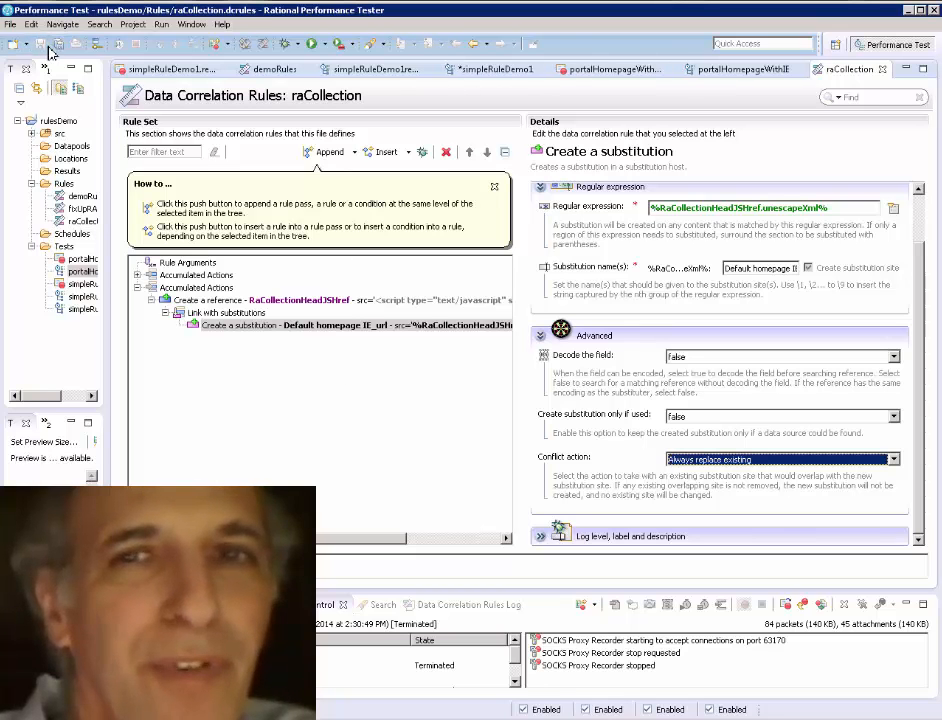
click(883, 70)
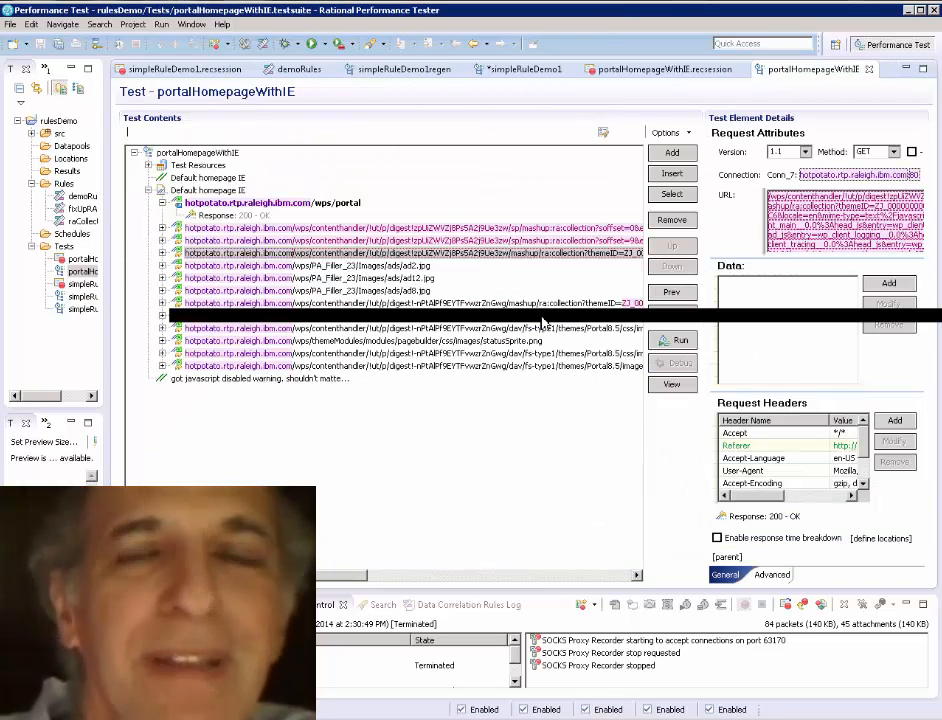
- Inspect the config_static ra:collection request's URL and find config_config_static in the /wps/portal response content
click(543, 304)
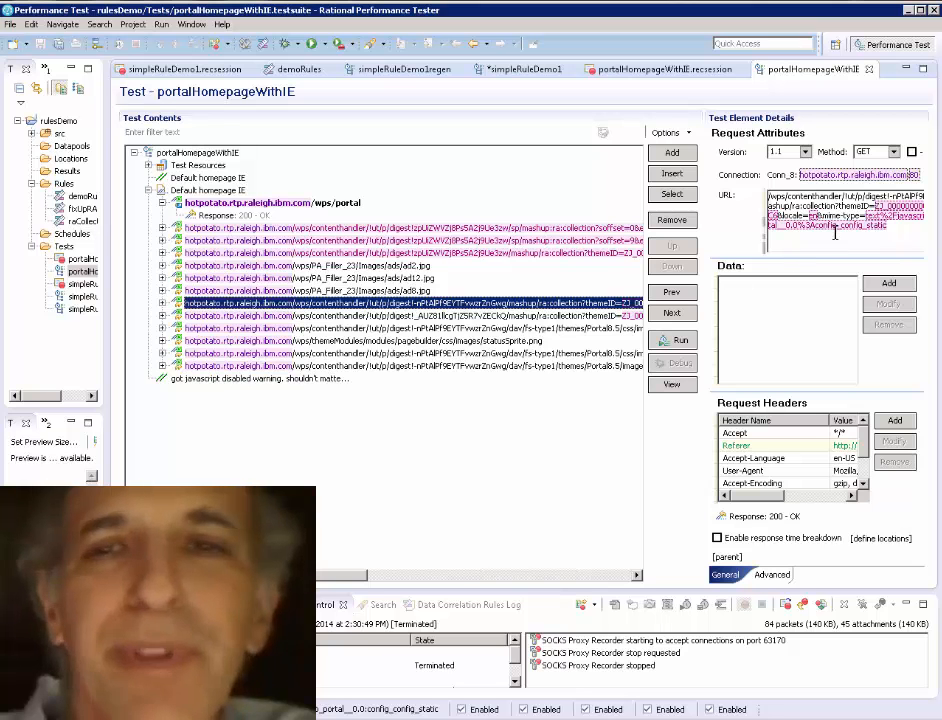
click(225, 215)
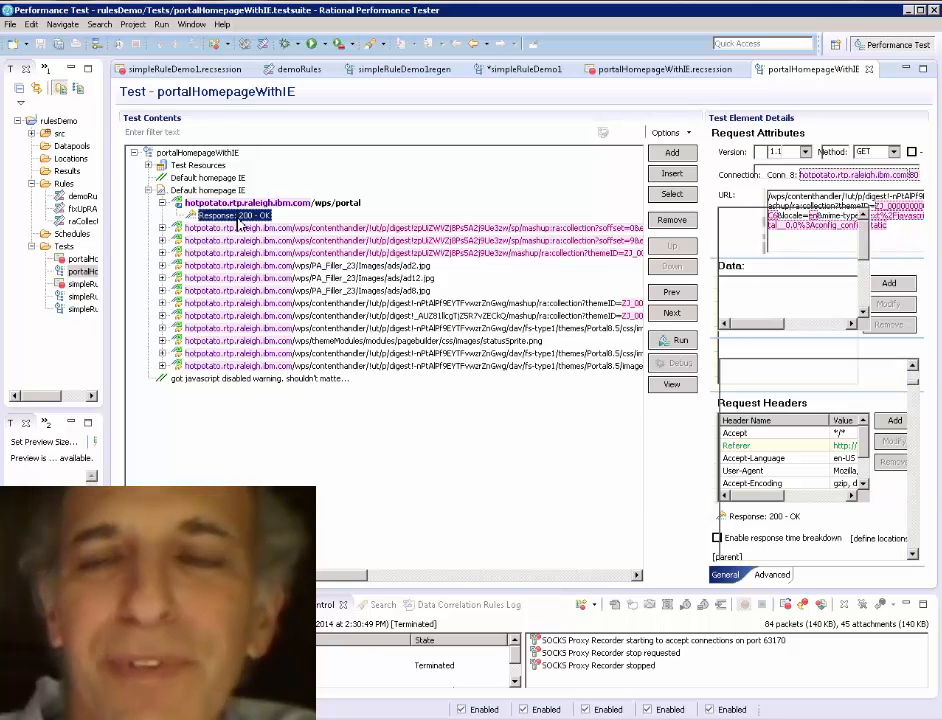
right_click(812, 404)
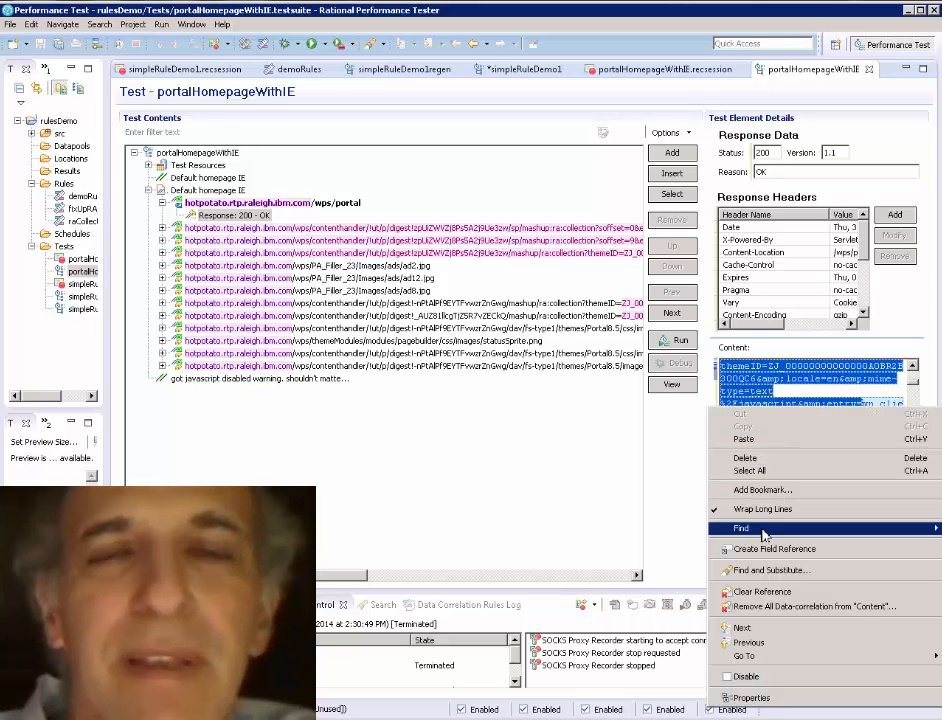
mouse_move(762, 530)
click(641, 536)
text(config_config_static)
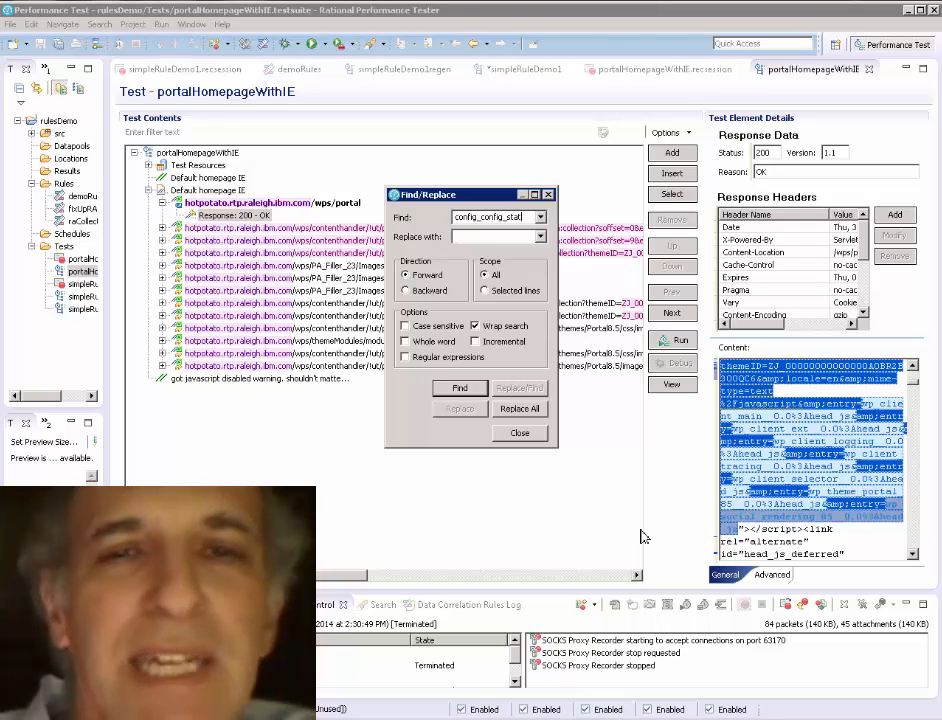
click(460, 389)
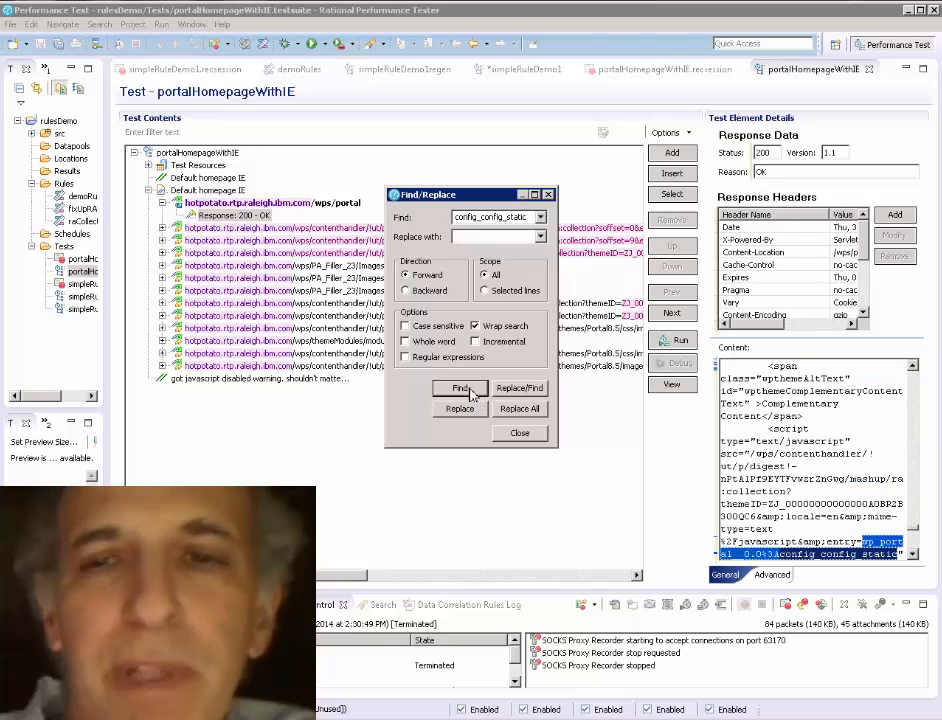
click(913, 555)
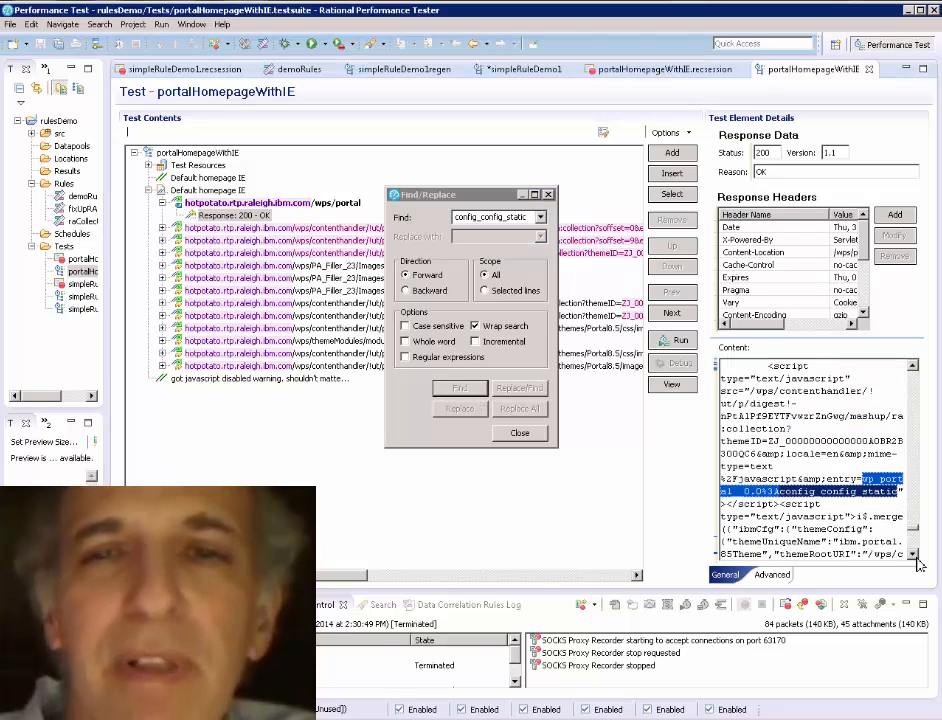
- Try to create a reference from the config_config_static script URL, extending the selection past its closing quote into the closing script tag
click(751, 391)
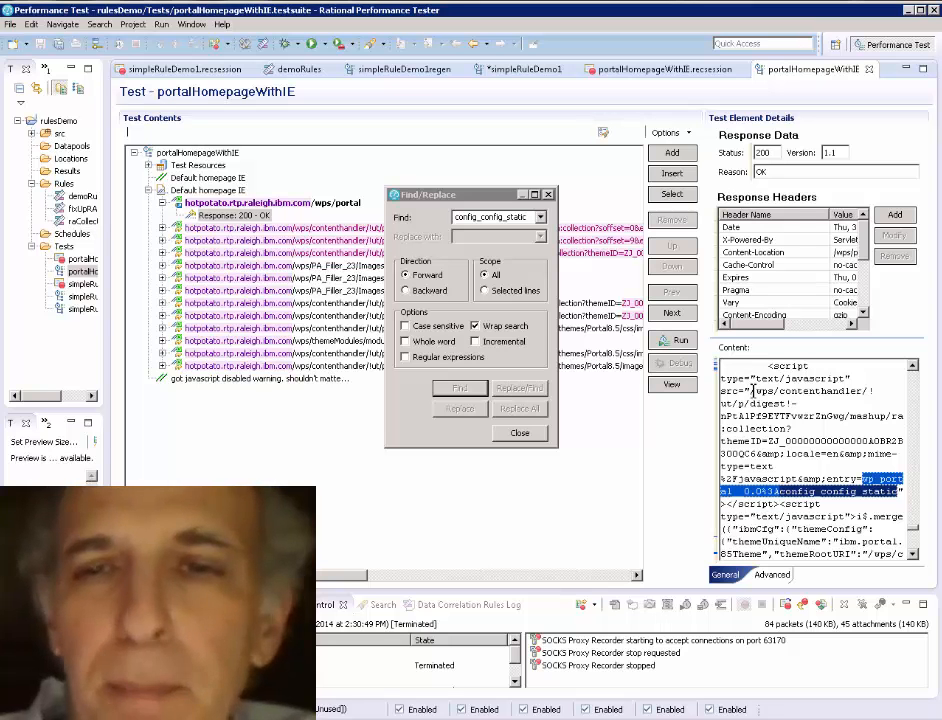
drag(751, 391, 750, 491)
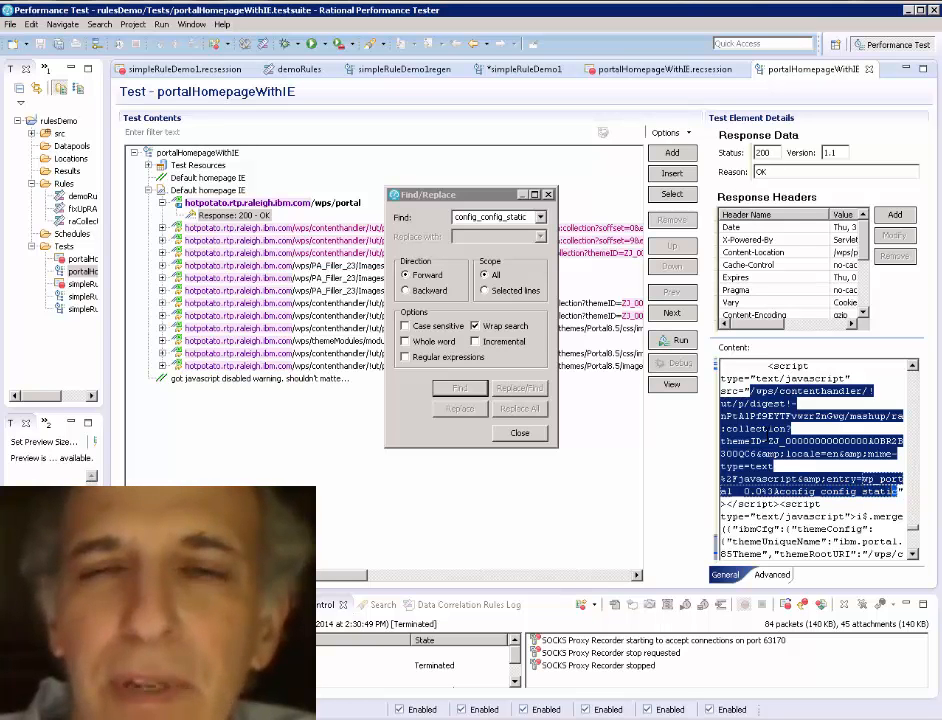
key(shift+Right)
key(shift+Right)
key(shift+Right)
key(shift+Right)
key(shift+Right)
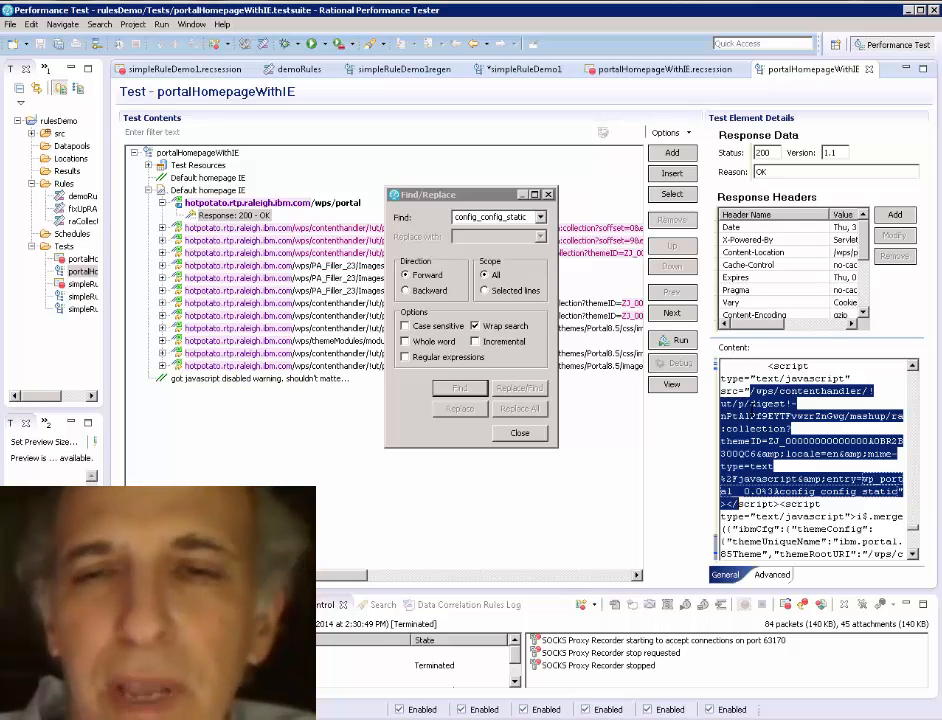
right_click(754, 411)
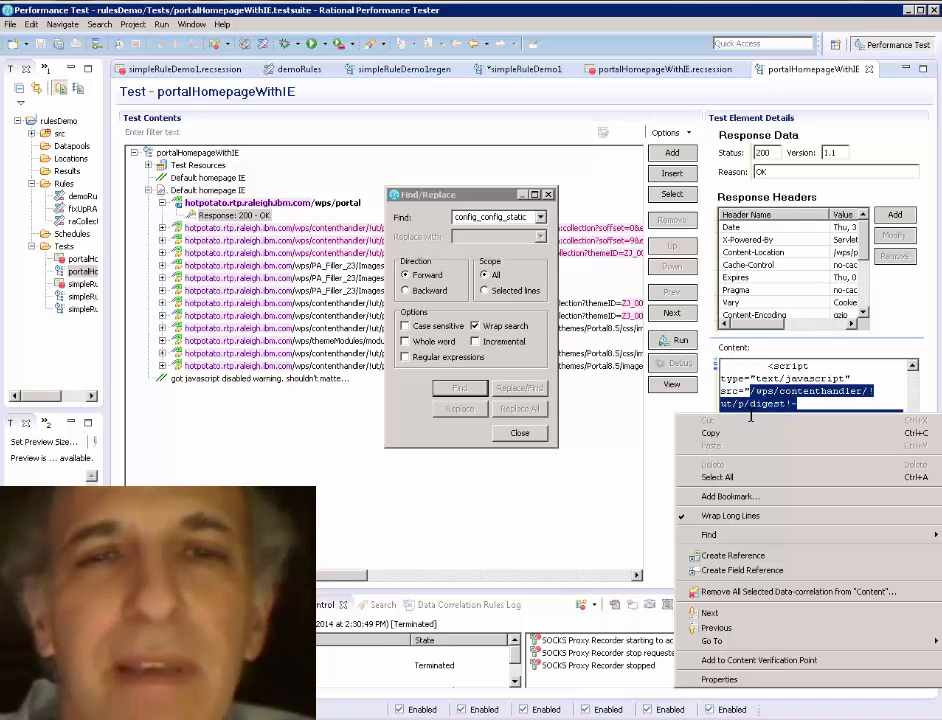
click(755, 556)
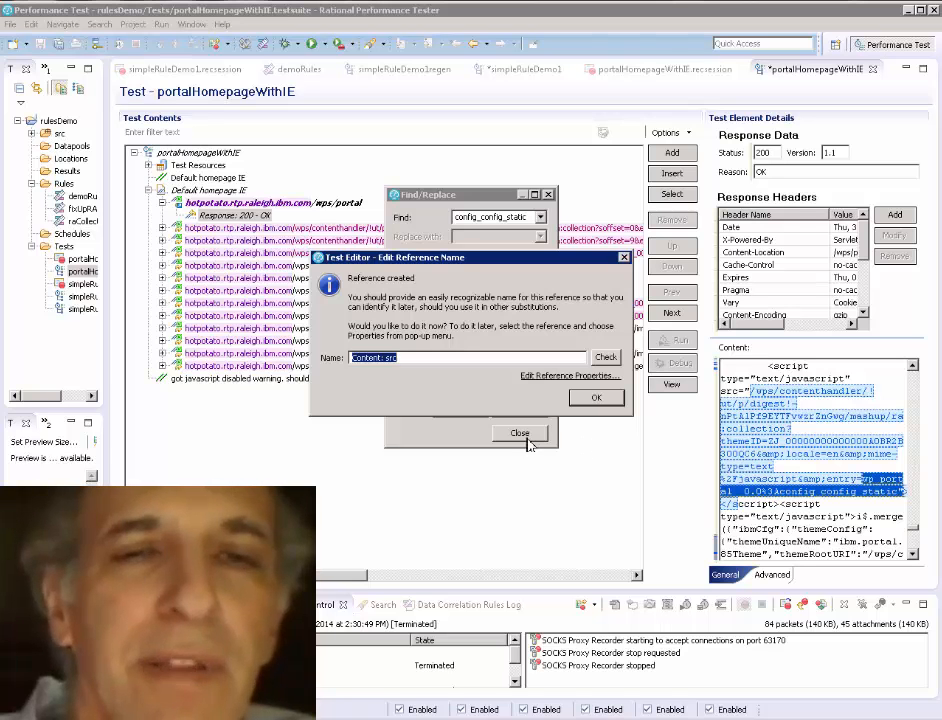
- Try naming the reference RaCollectionConfigConfigStaticHref and review its properties, discarding them and declining the search for matching sites
right_click(364, 359)
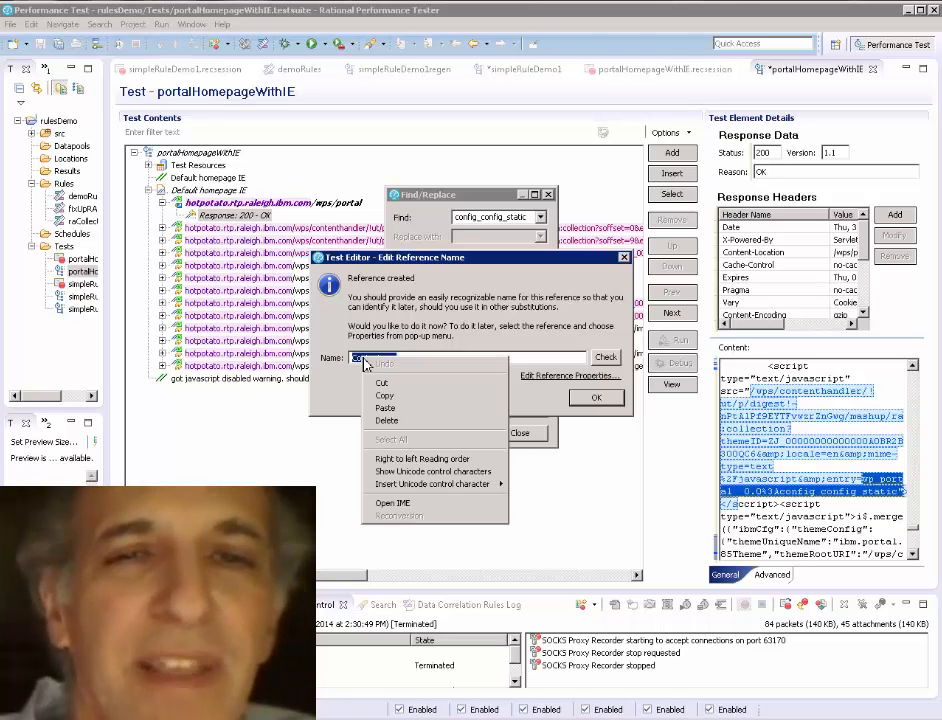
click(399, 410)
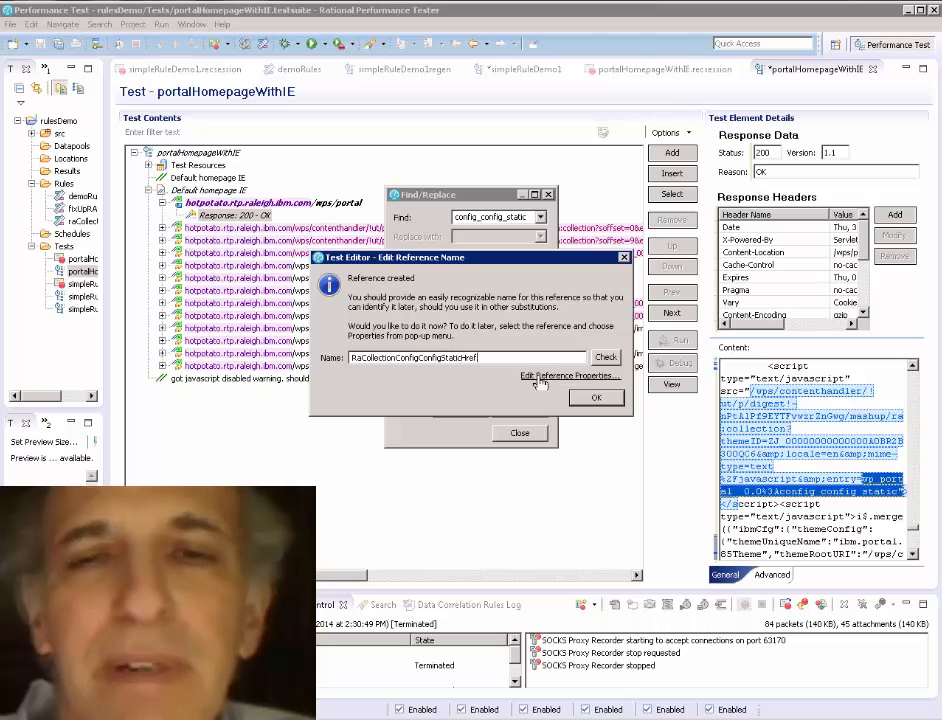
click(606, 357)
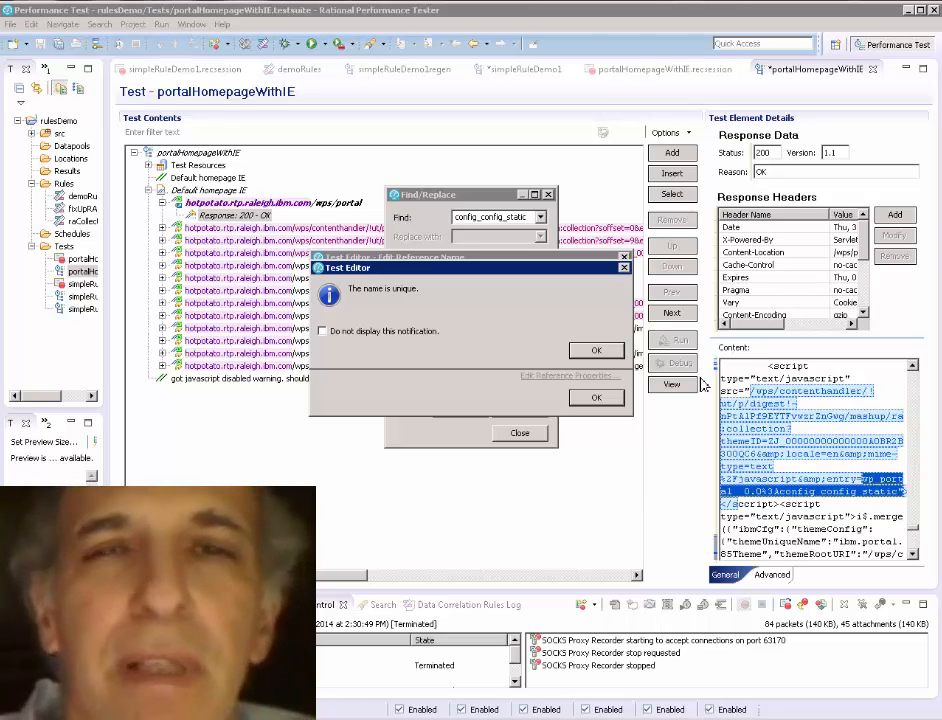
click(606, 352)
click(596, 397)
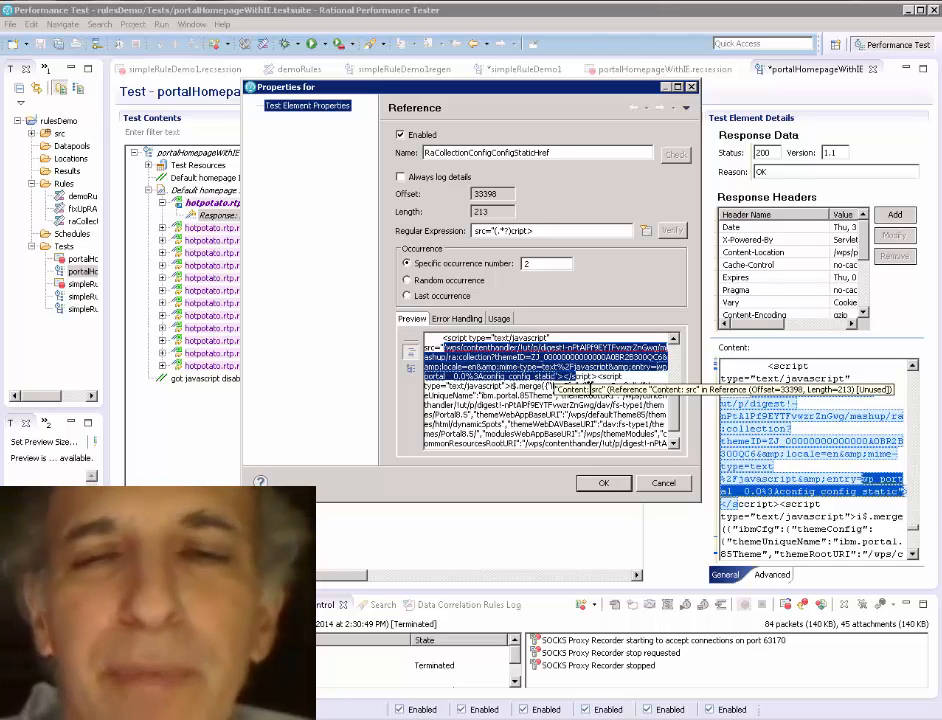
click(663, 483)
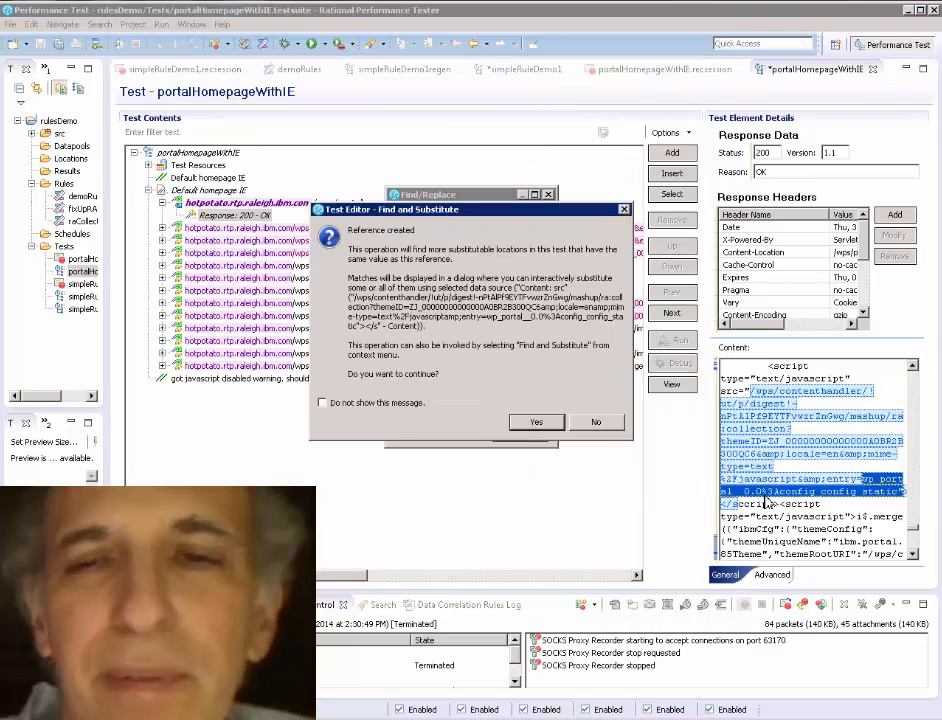
click(598, 424)
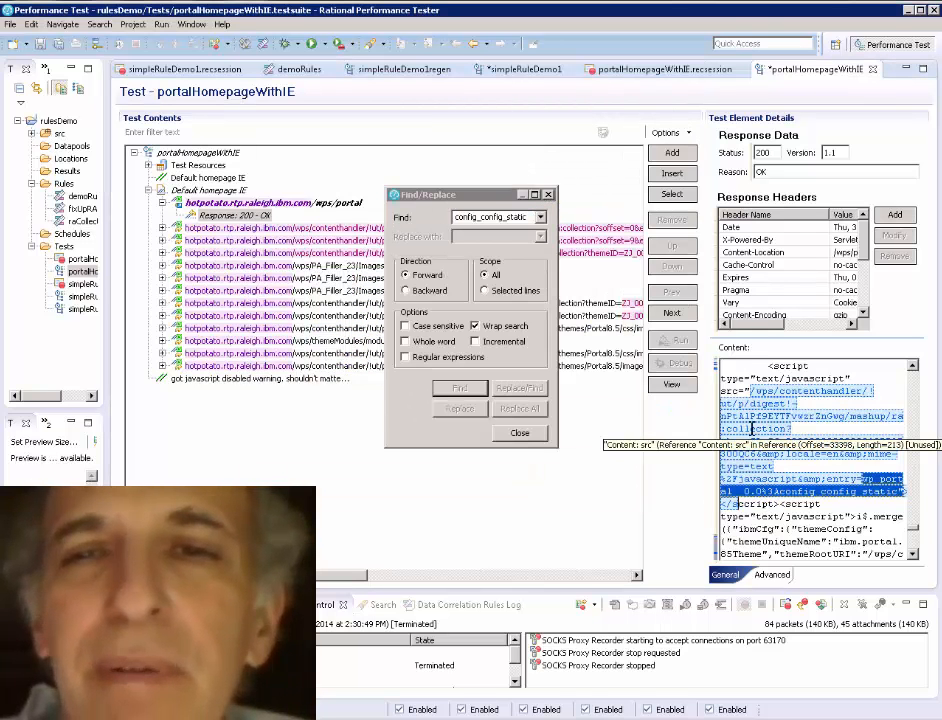
- Clear the oversized reference from the config_config_static script URL in the response content
click(752, 428)
right_click(752, 428)
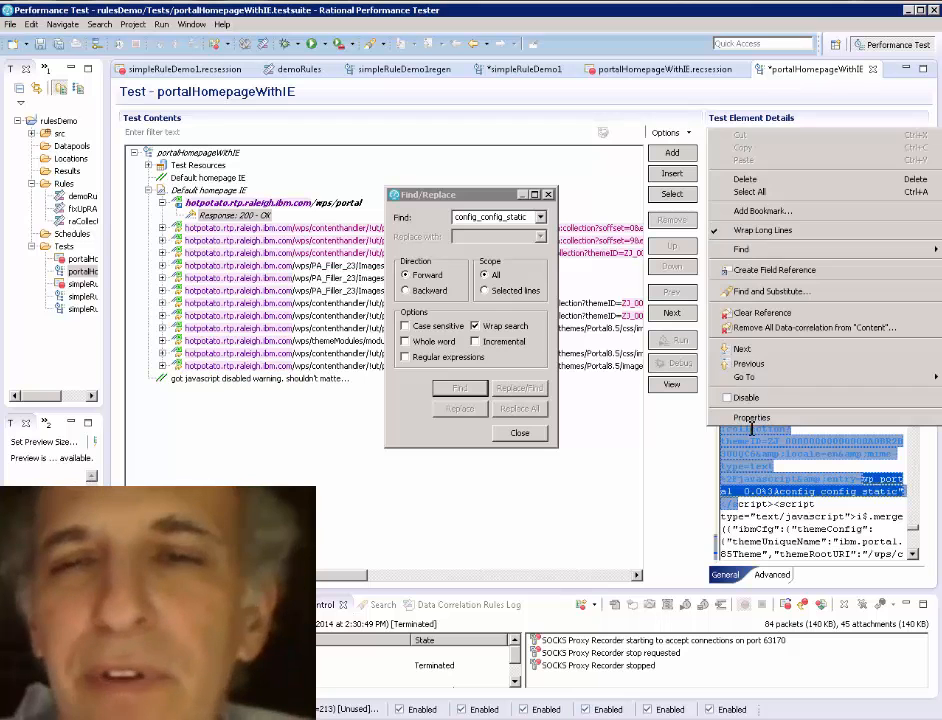
click(761, 314)
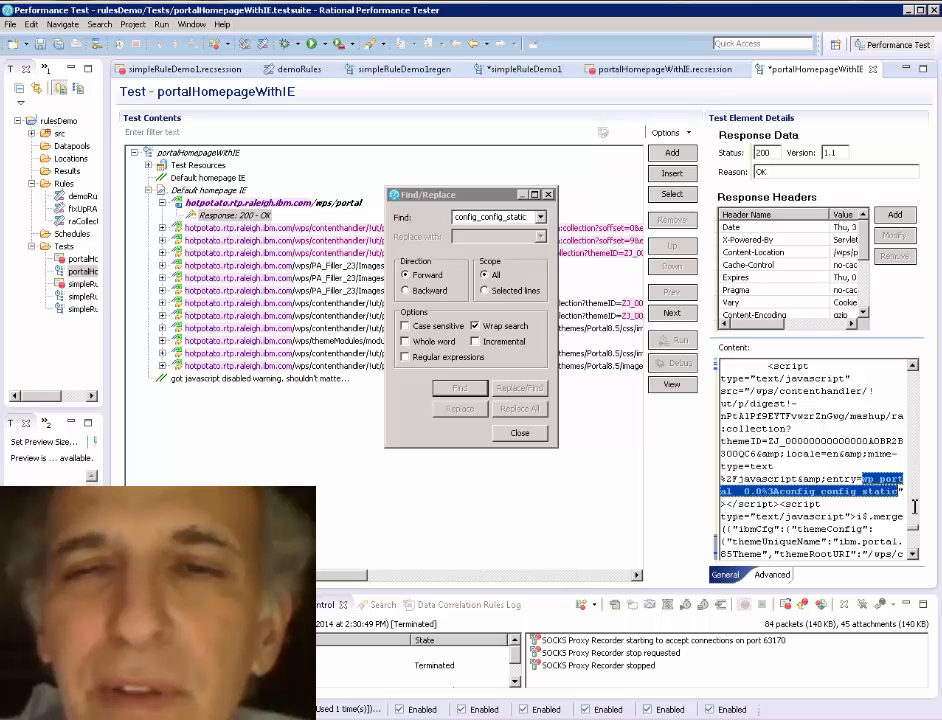
- Select the config_config_static script URL from /wps up to its closing quote and create a reference from it
key(shift+Up)
key(shift+Up)
key(shift+Up)
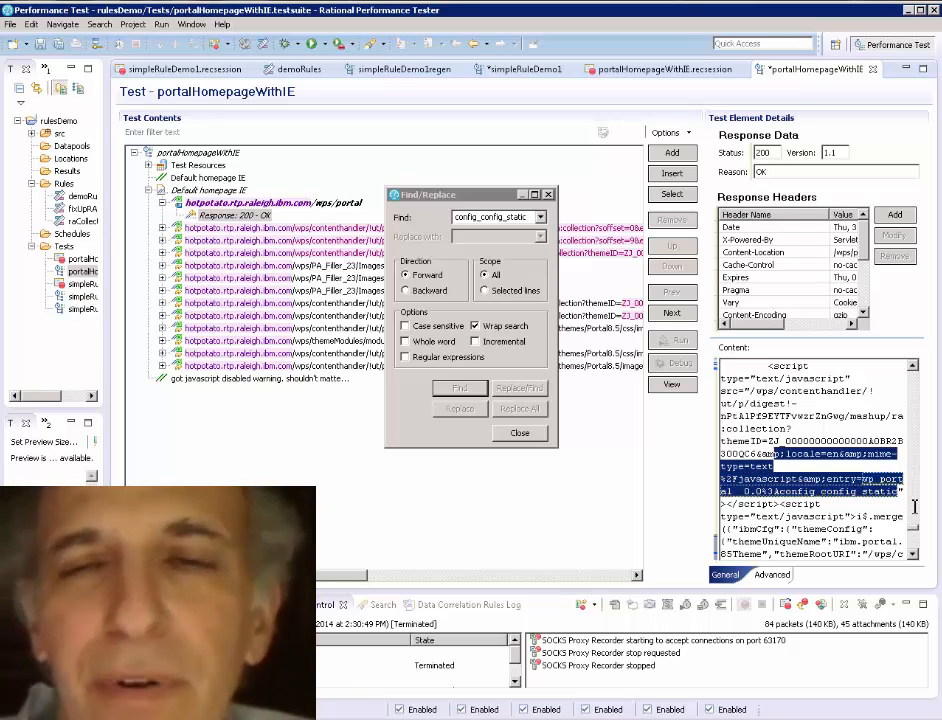
key(shift+Up)
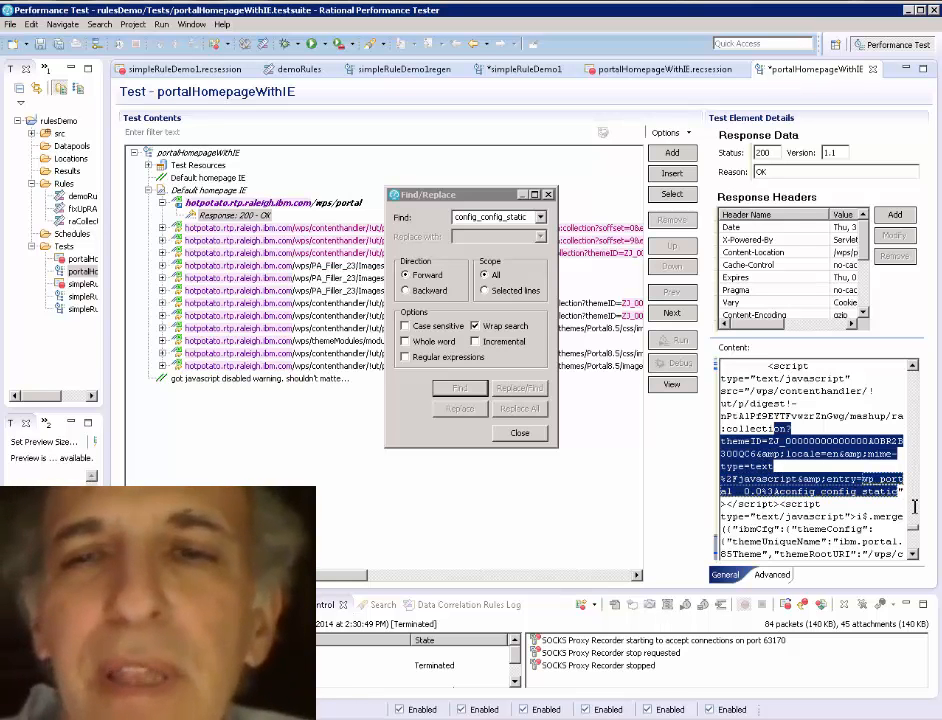
key(shift+Up)
key(shift+Up)
key(shift+Up)
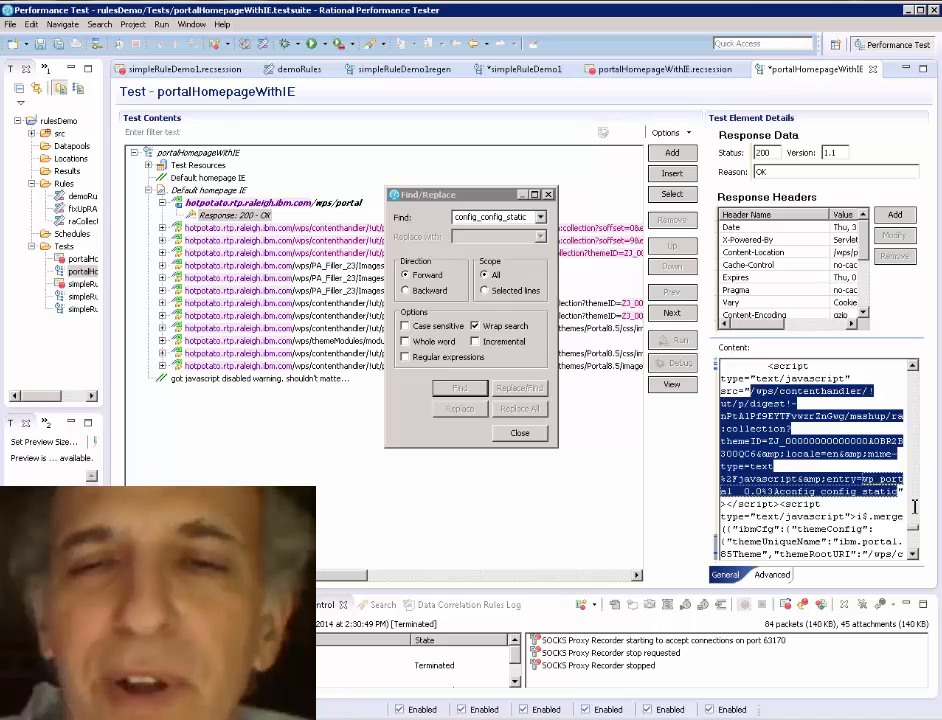
right_click(752, 430)
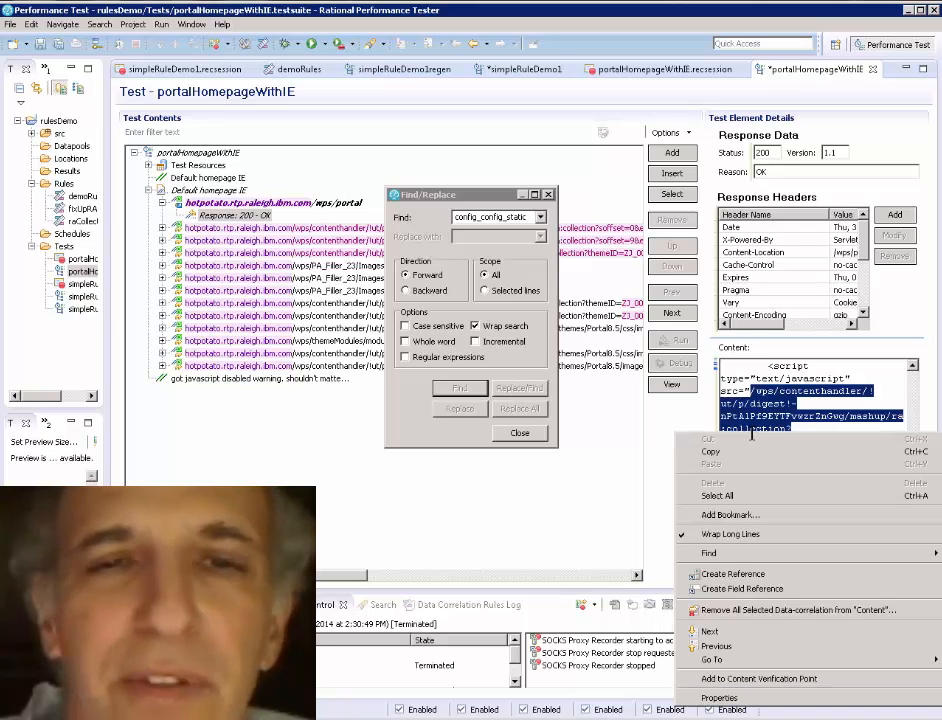
click(735, 575)
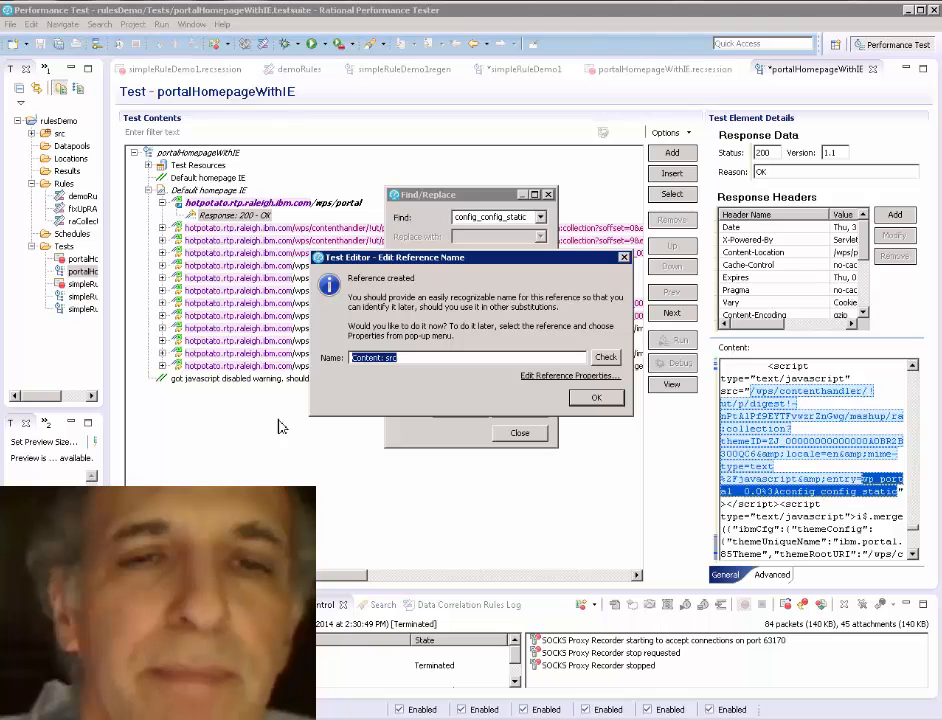
- Name the new reference RaCollectionConfigConfigStaticHref and check that the name is unique
right_click(370, 358)
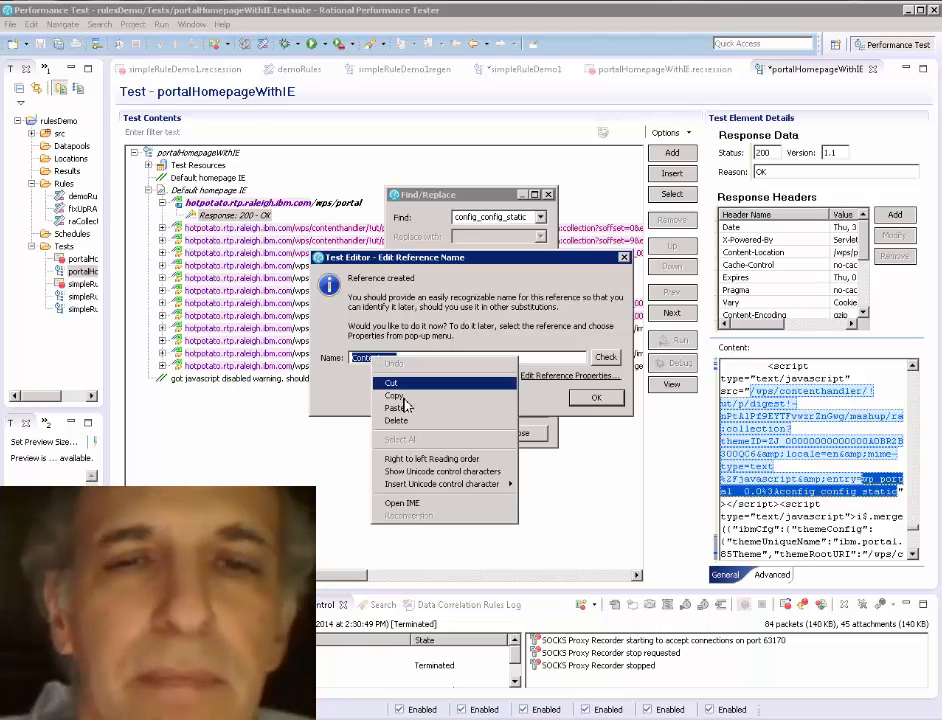
click(395, 408)
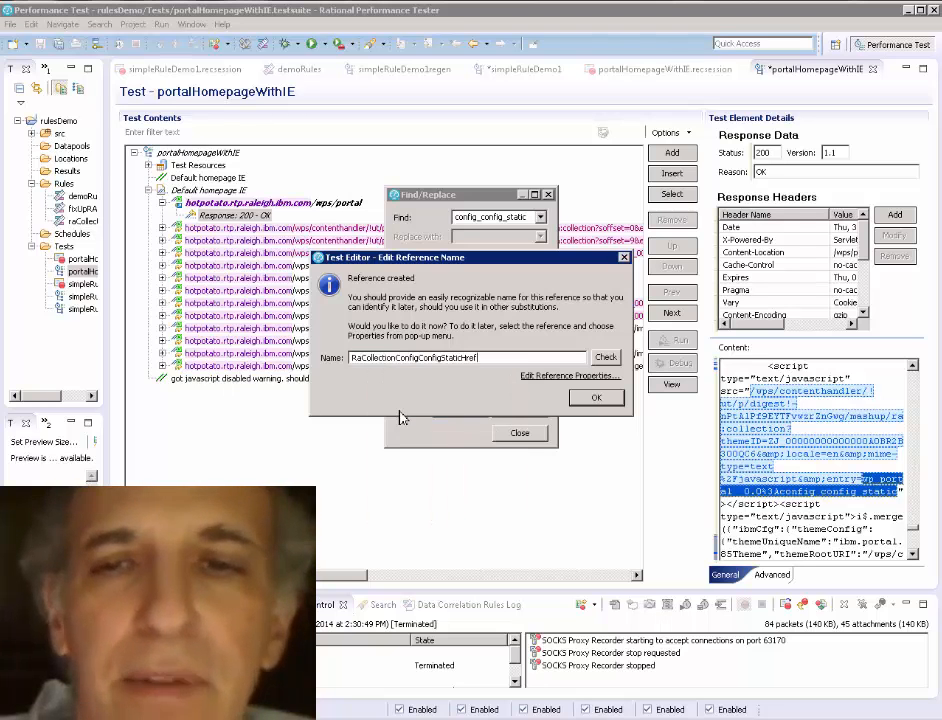
click(605, 357)
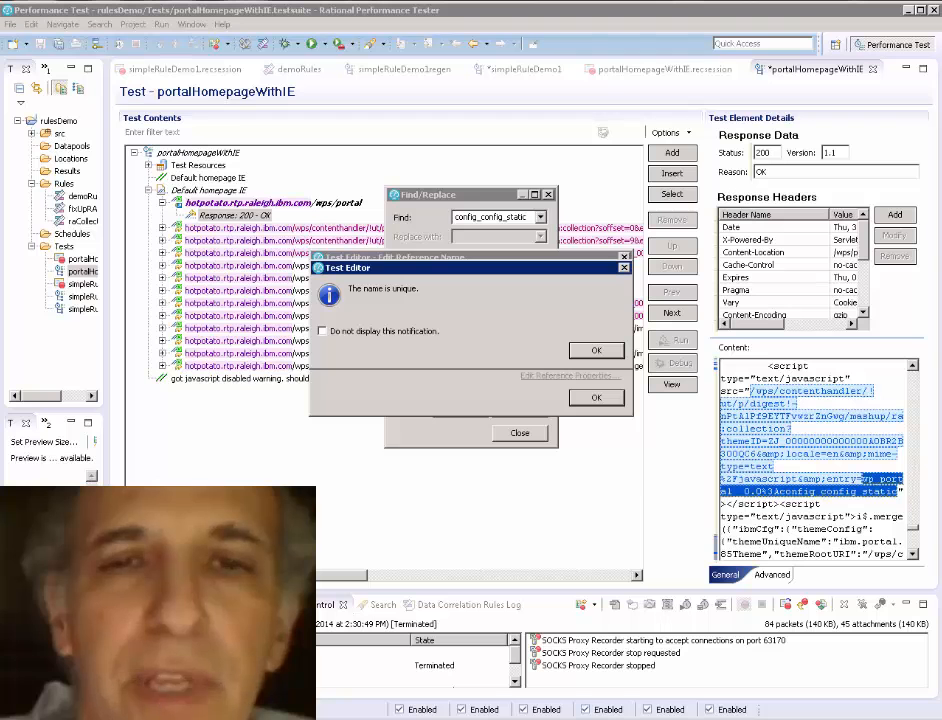
click(582, 350)
- Set the reference's regular expression to <script type="text/javascript" src="([^"]*config_config_static)"> with specific occurrence number 1, and save its properties
click(568, 375)
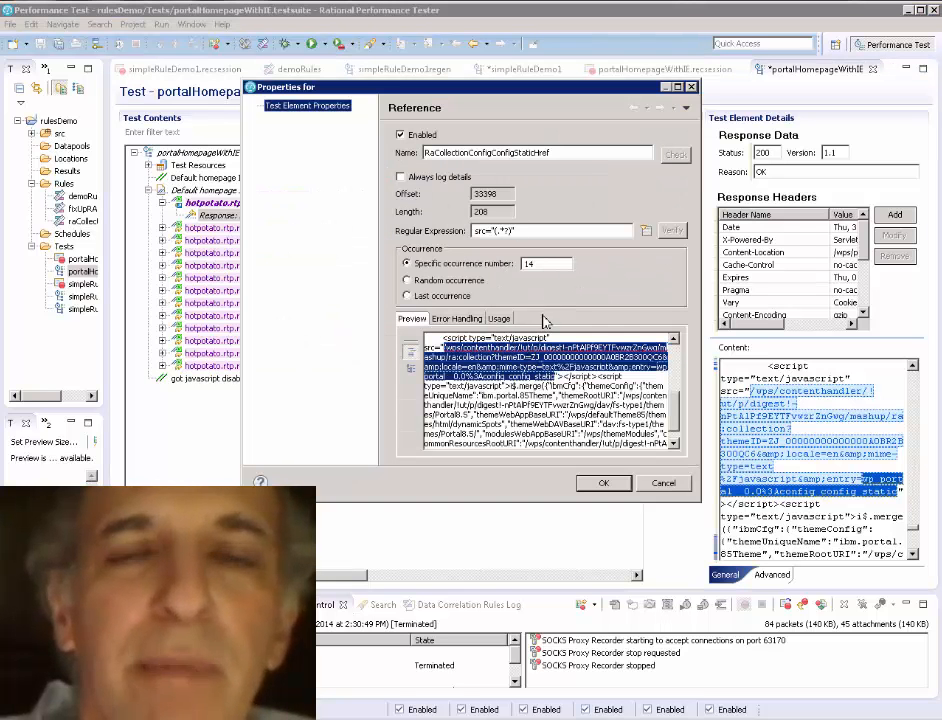
drag(519, 234, 461, 230)
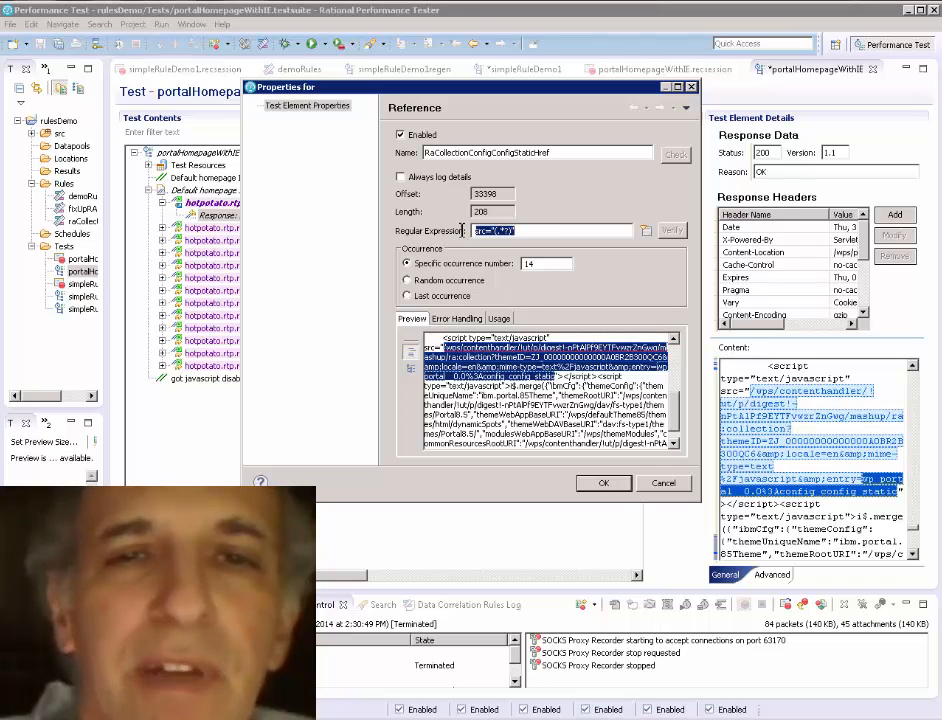
right_click(481, 230)
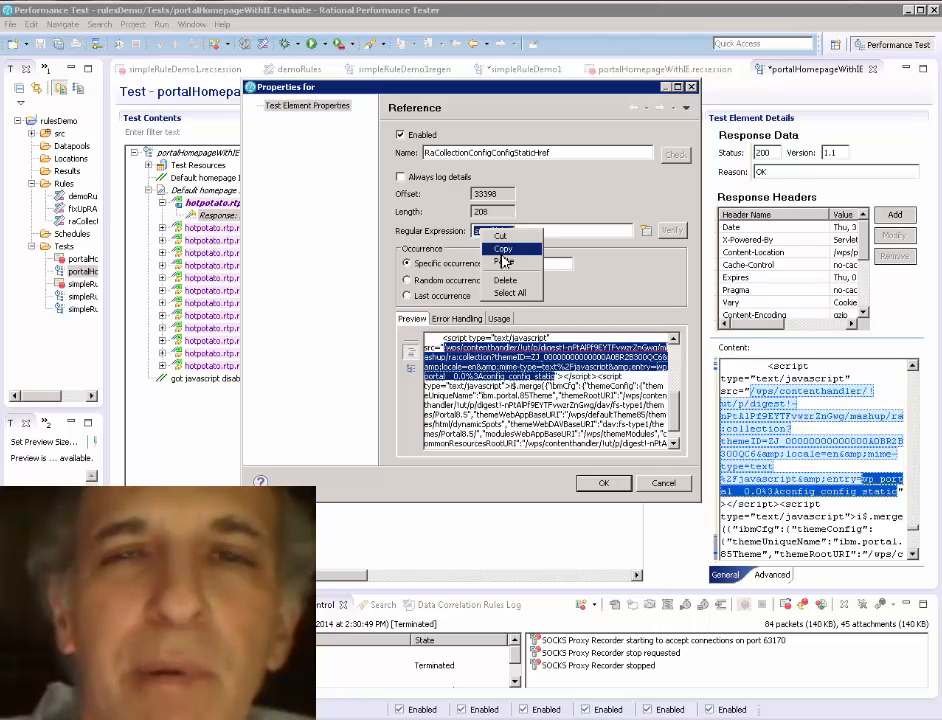
click(504, 261)
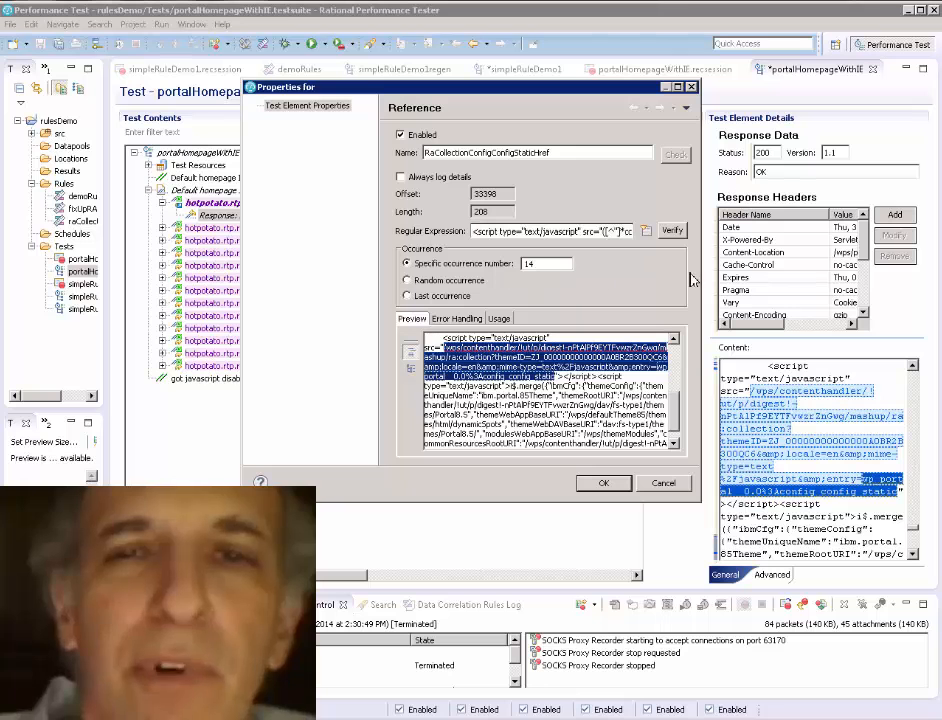
drag(700, 273, 880, 275)
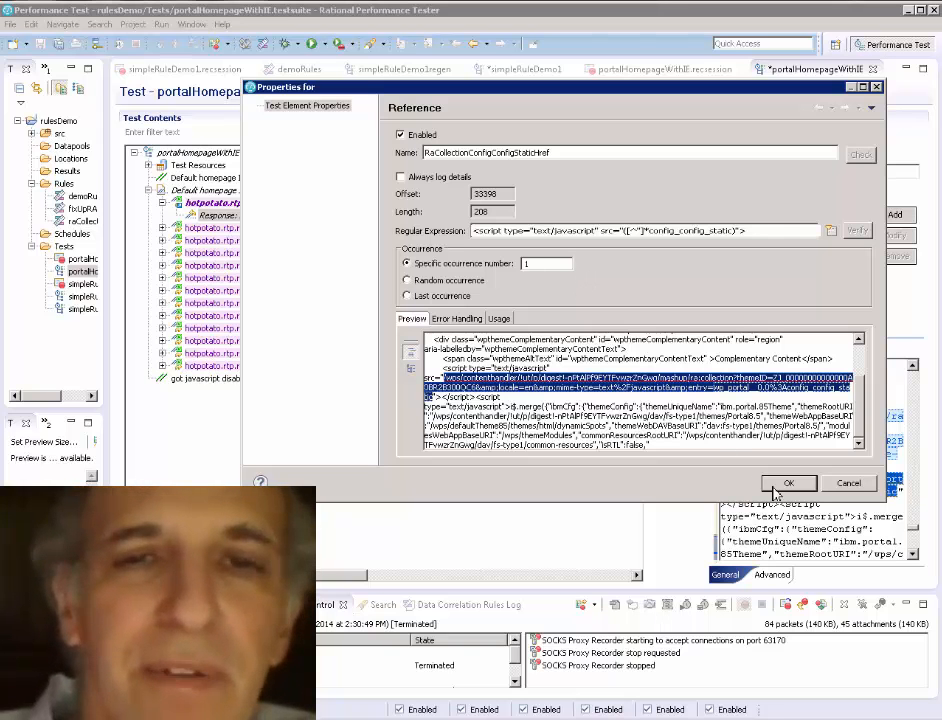
click(782, 484)
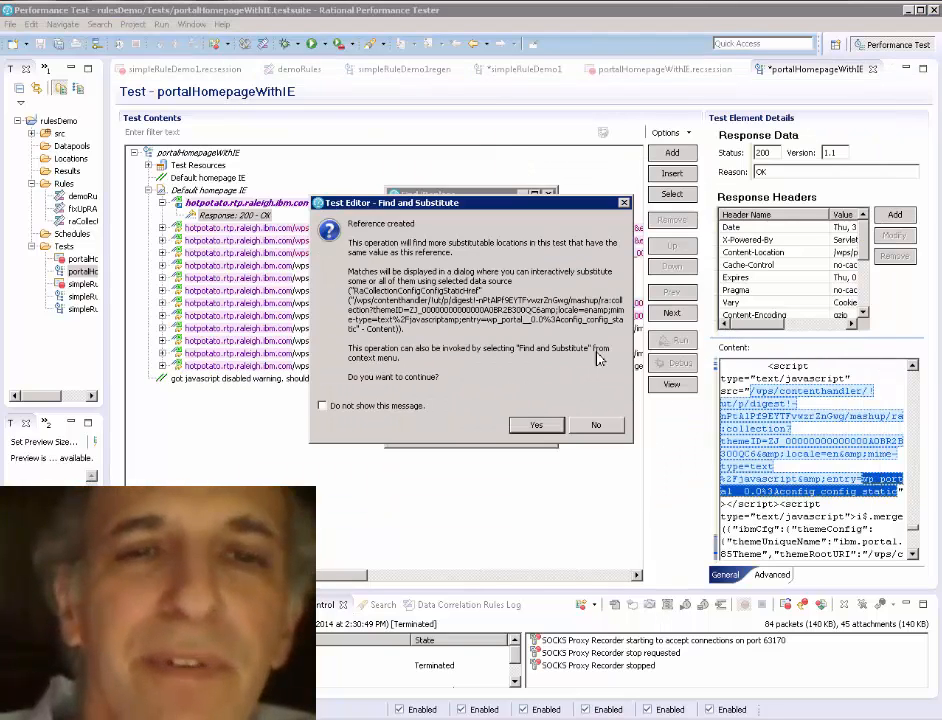
- Search the test for further locations that RaCollectionConfigConfigStaticHref could substitute, and close the content text search
click(536, 425)
click(588, 377)
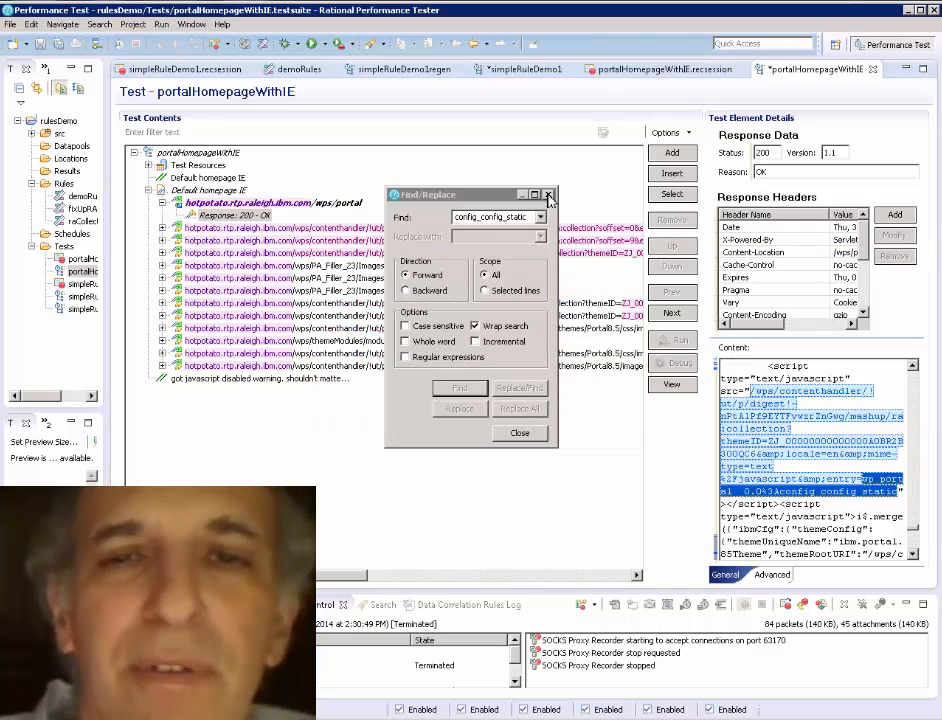
click(548, 195)
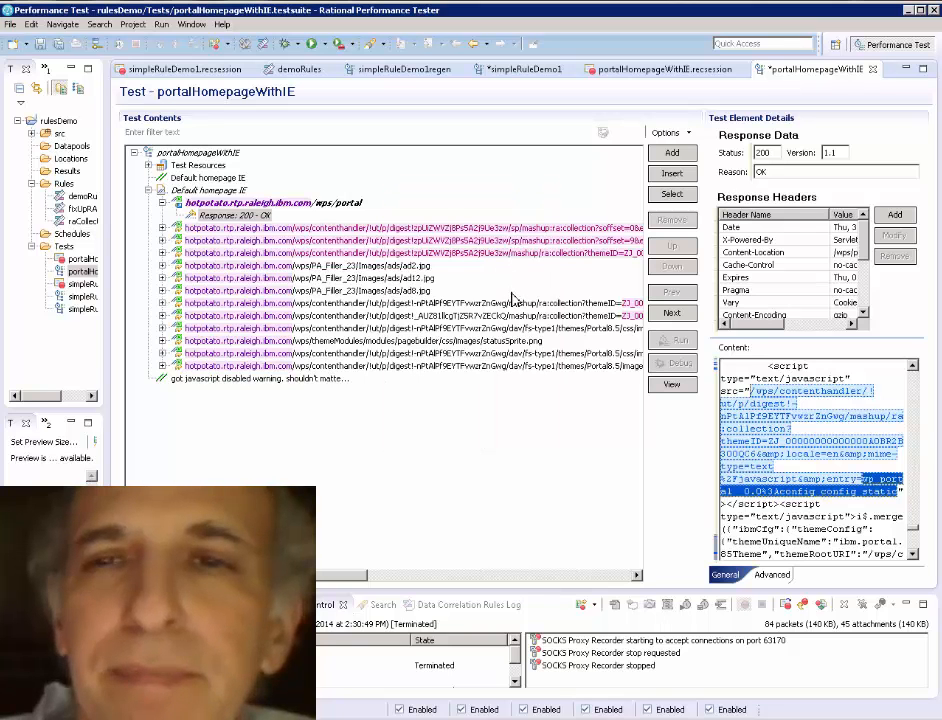
- Remove all existing data correlation from the URL of the ra:collection request that ends in config_config_static
click(513, 305)
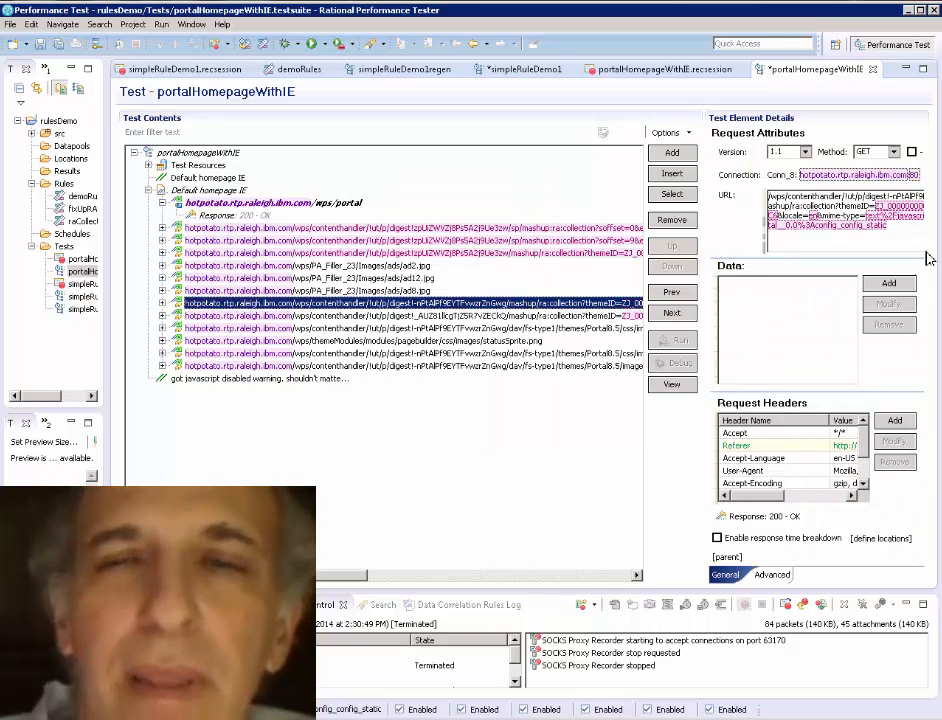
drag(895, 233, 772, 209)
right_click(772, 209)
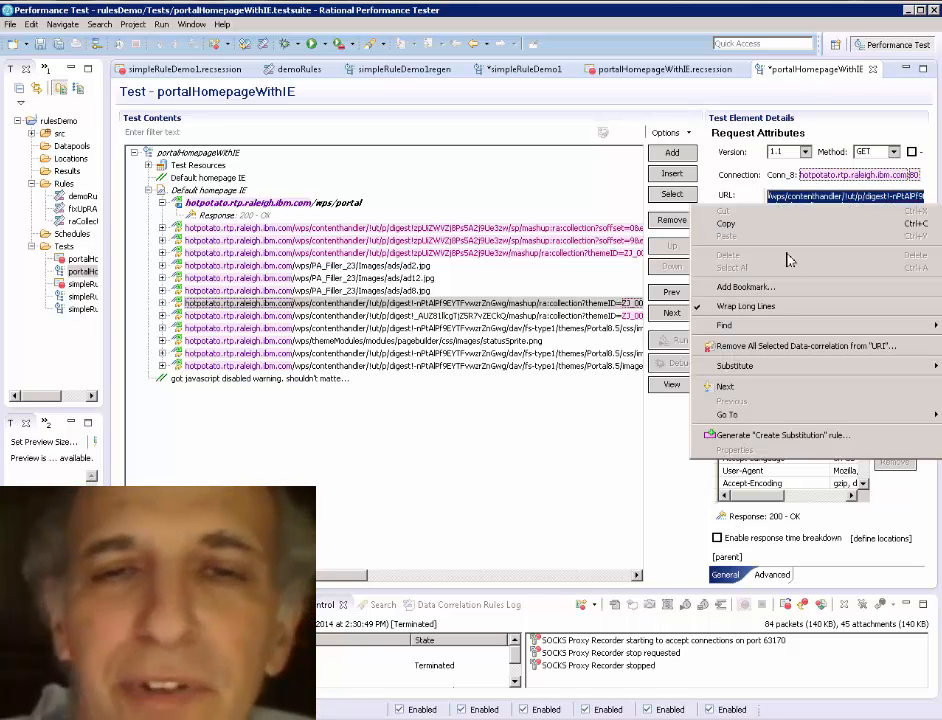
click(767, 347)
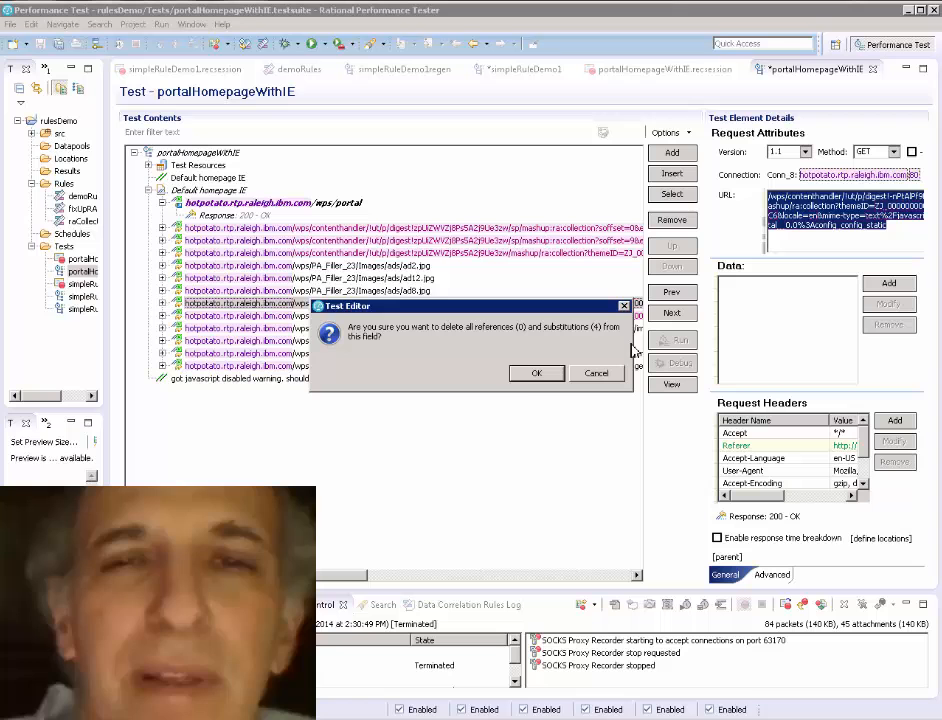
click(536, 374)
- Substitute the whole request URL with the RaCollectionConfigConfigStaticHref reference and search the test for more matching locations
right_click(790, 209)
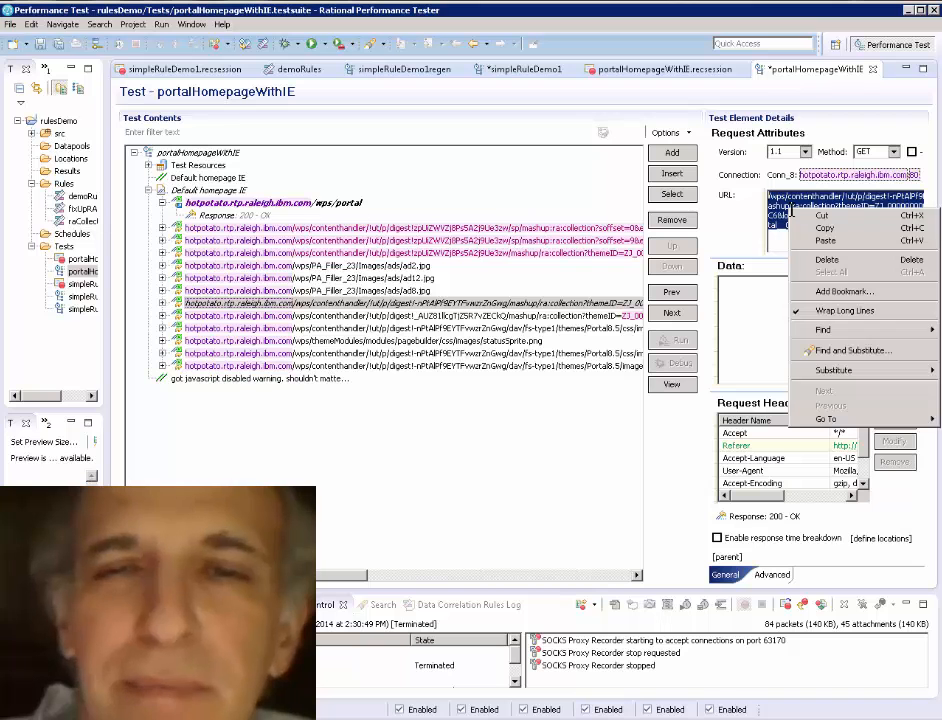
mouse_move(836, 371)
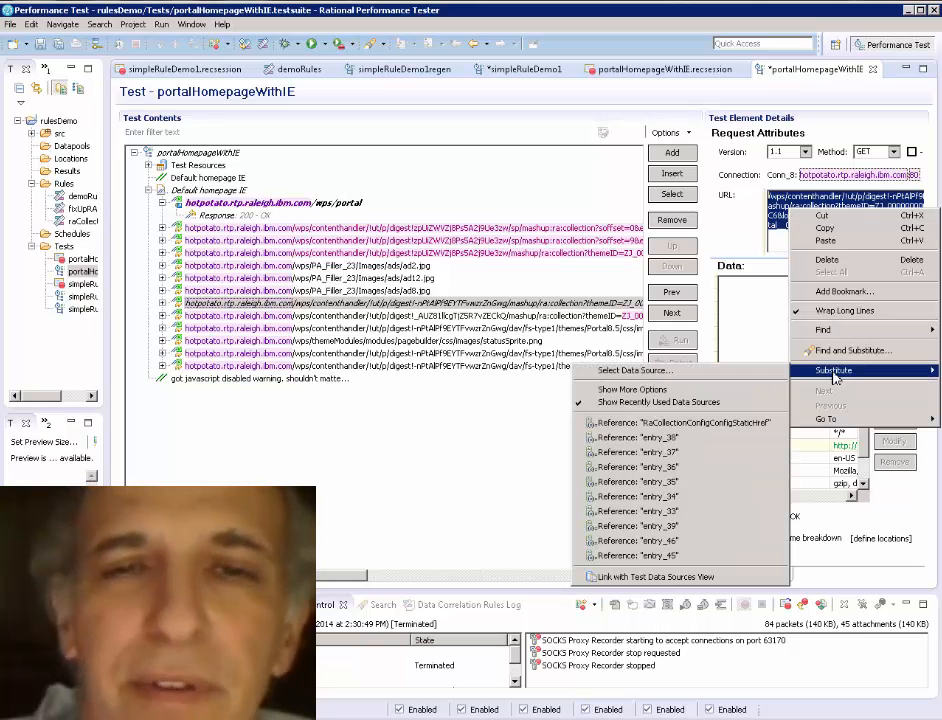
click(706, 423)
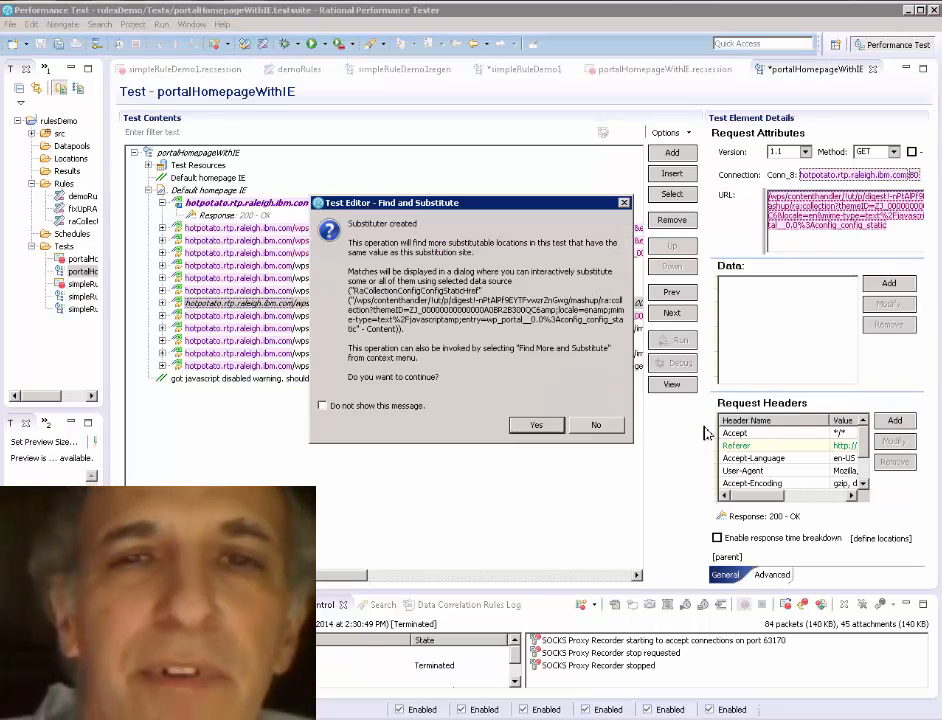
click(537, 426)
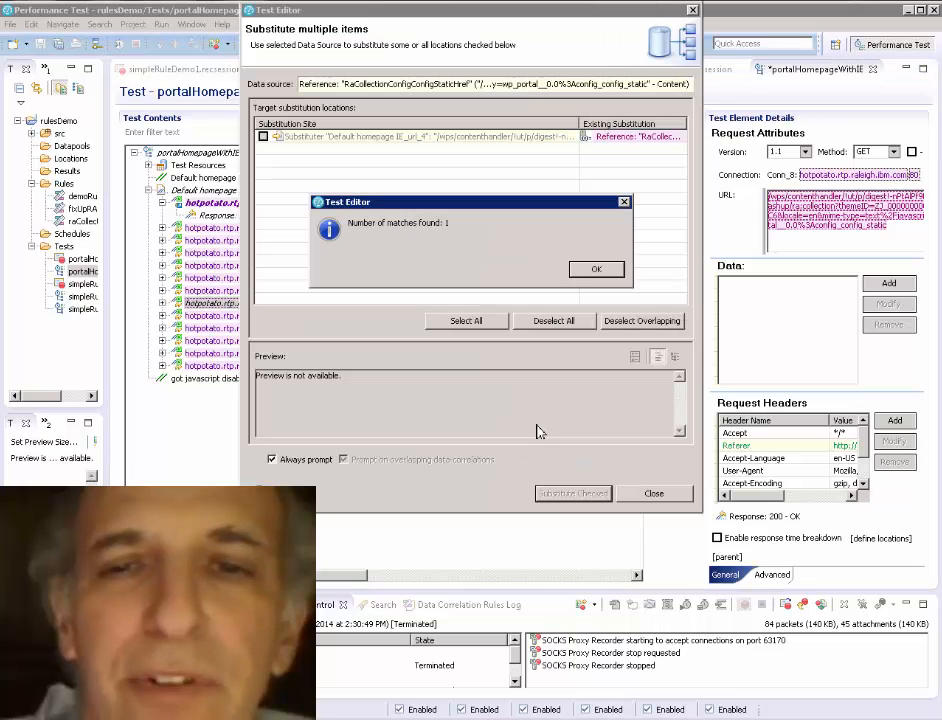
click(595, 268)
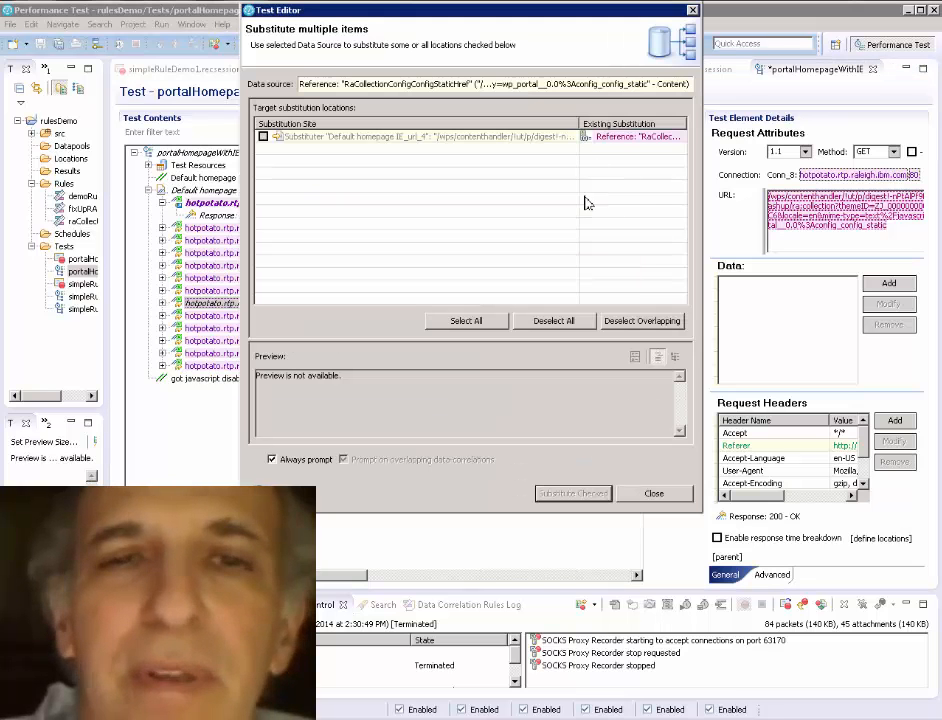
click(641, 498)
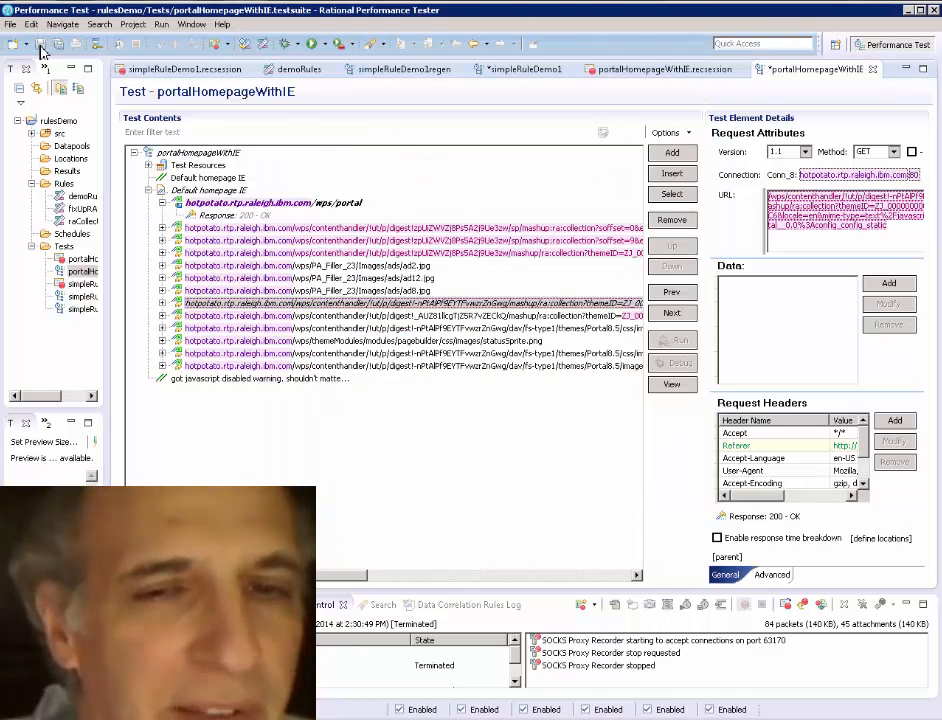
- Save the test and append its accumulated rules to the existing raCollection.dcrules file in /rulesDemo/Rules
click(41, 46)
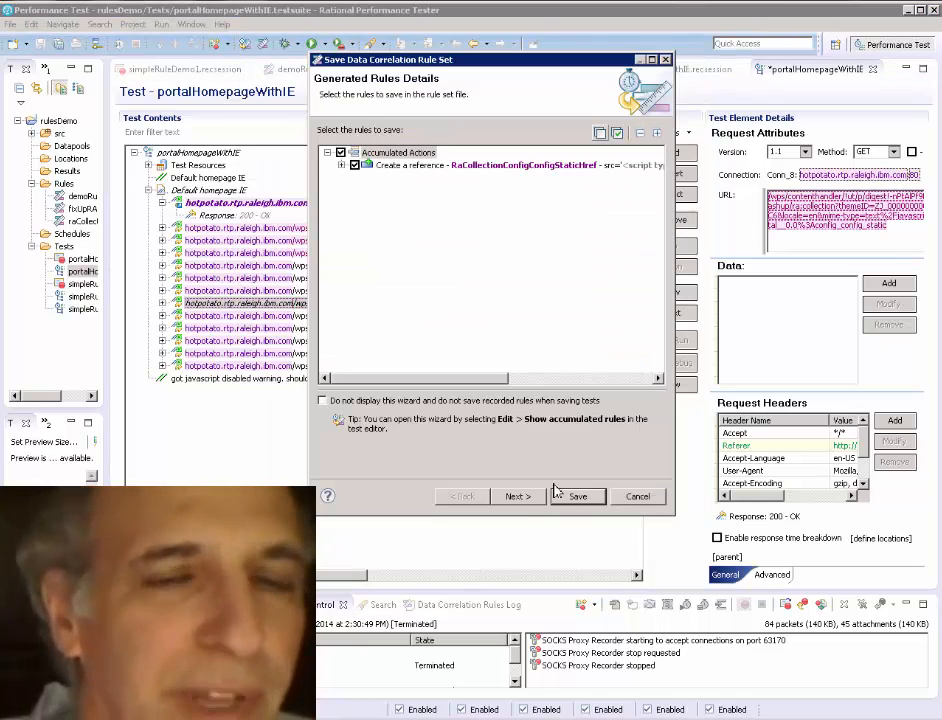
click(513, 496)
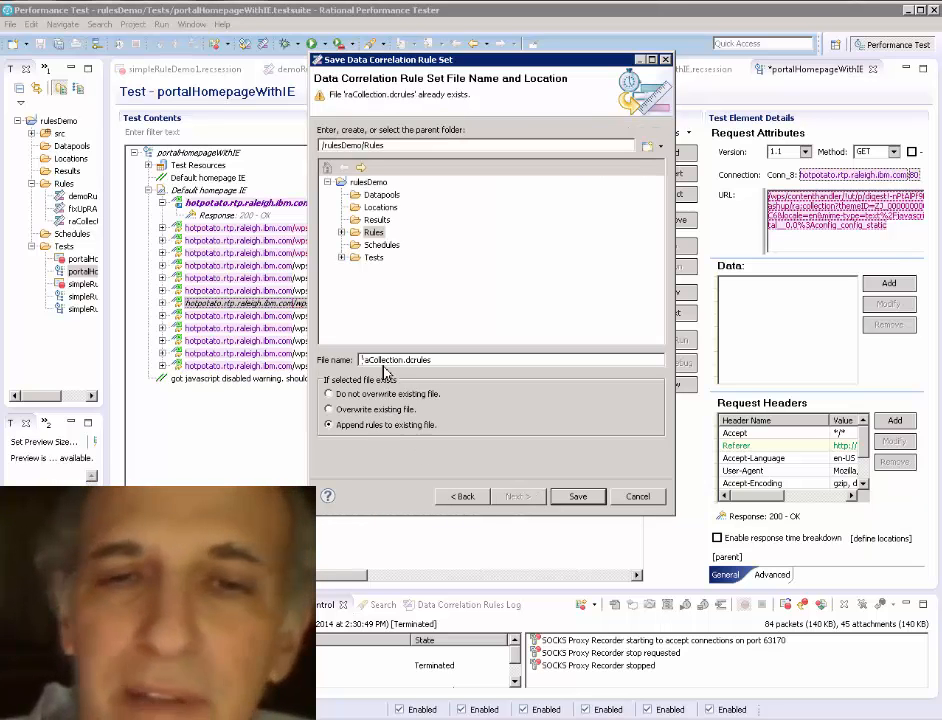
click(574, 497)
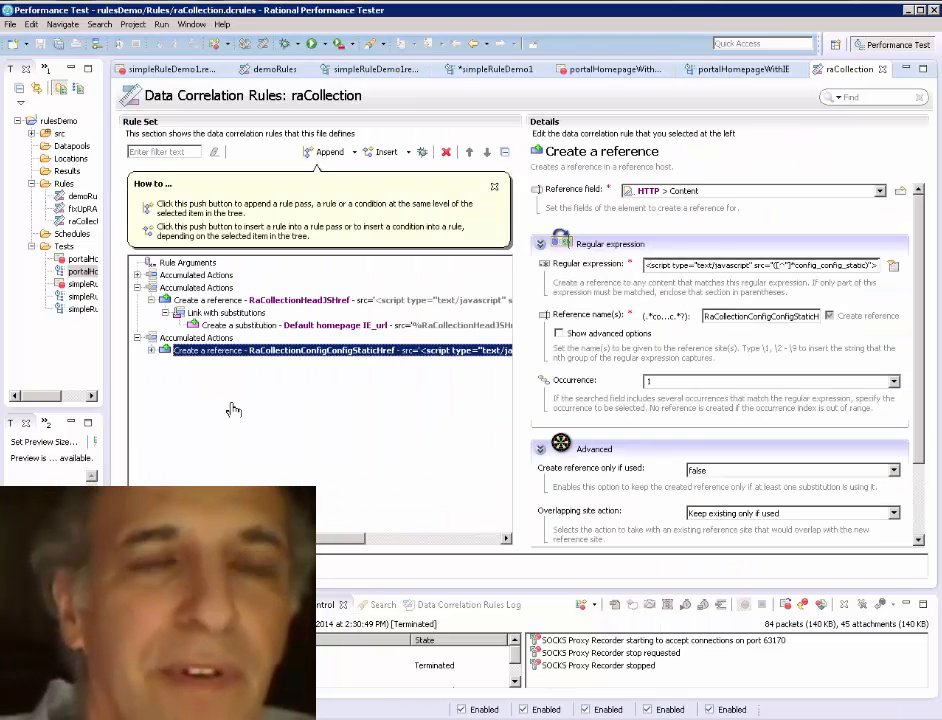
- In the RaCollectionConfigConfigStaticHref reference rule, set Overlapping site action to Always replace existing and Create reference even if overlapping to true
double_click(164, 354)
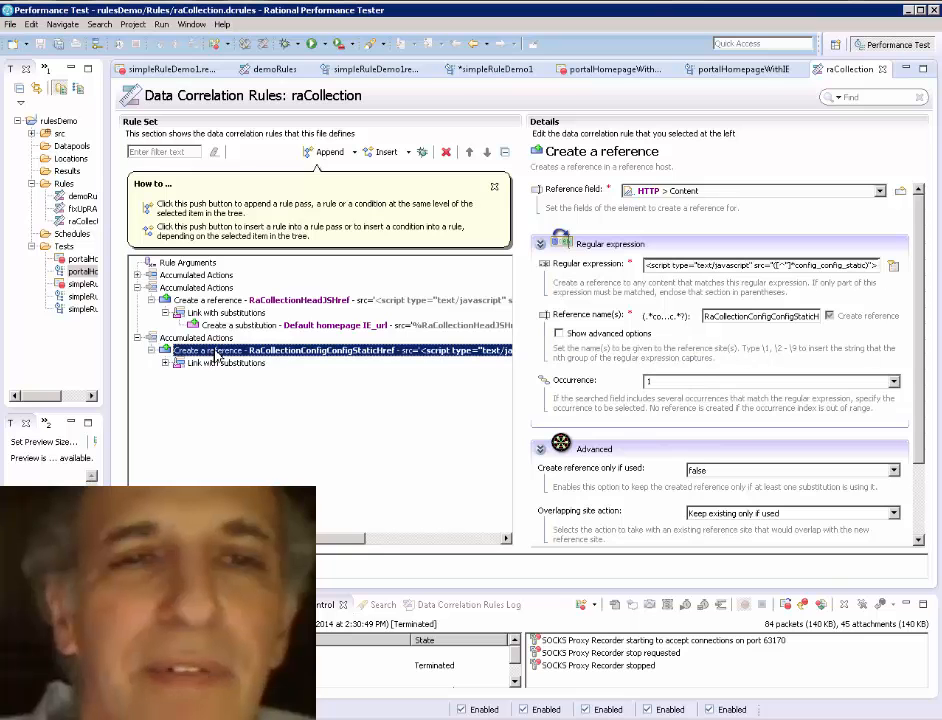
click(919, 541)
click(919, 541)
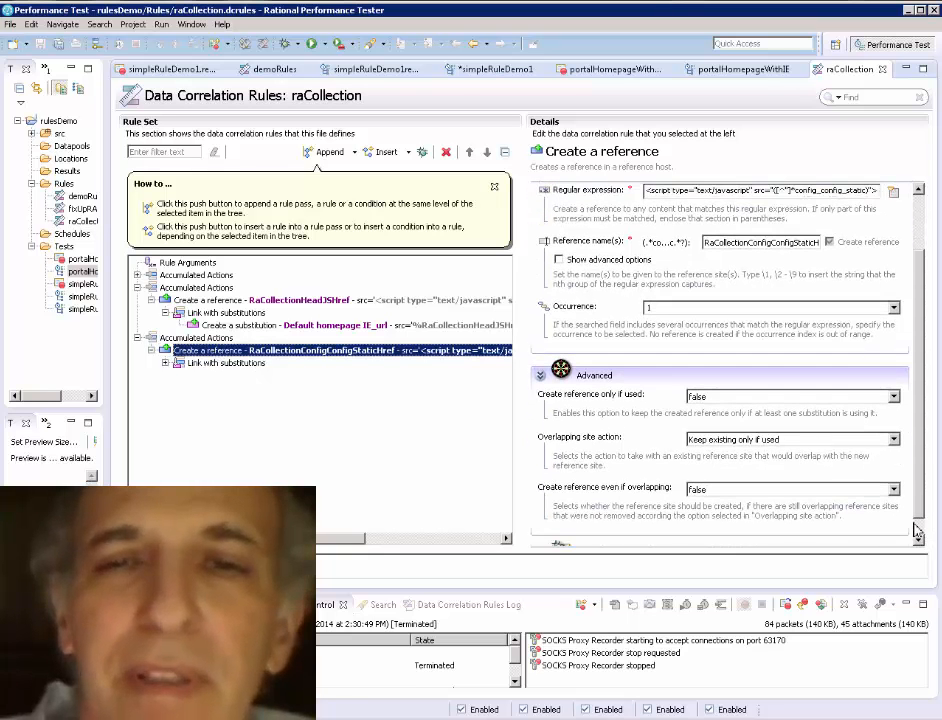
click(894, 441)
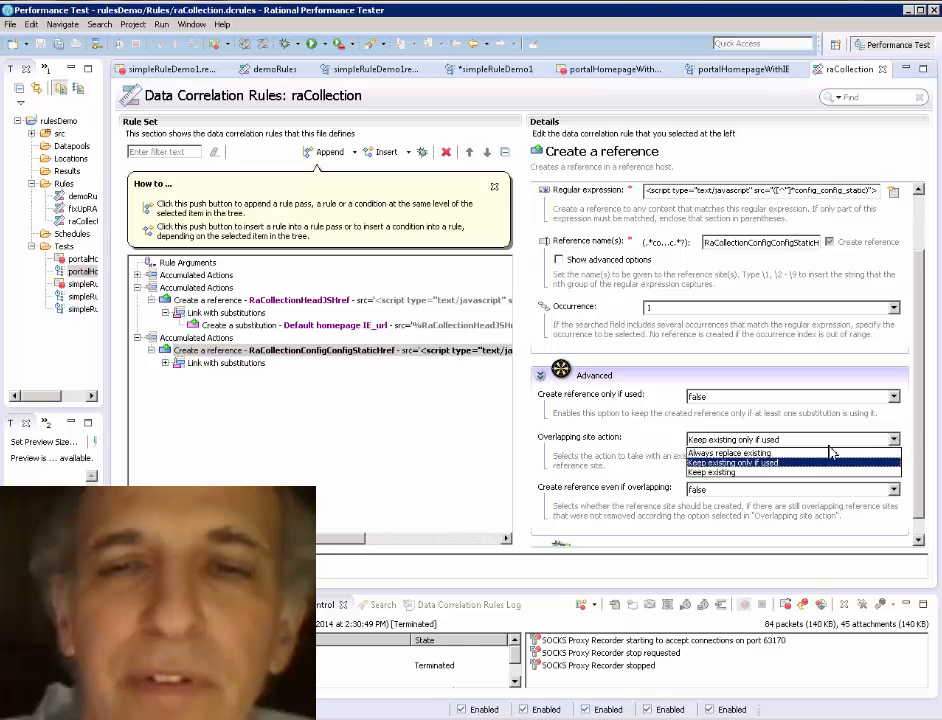
click(778, 453)
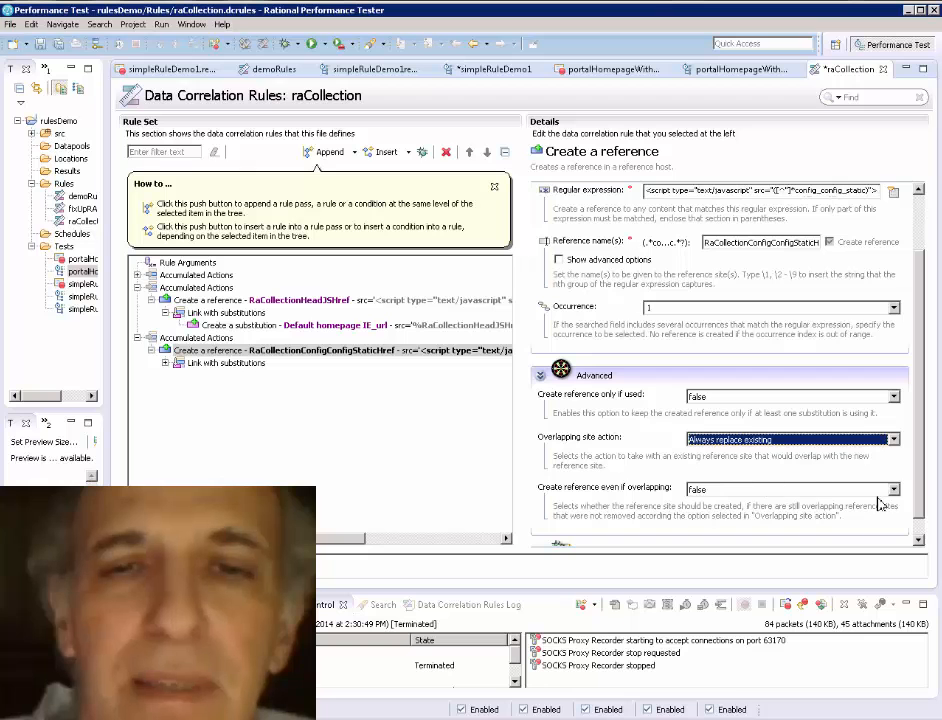
click(893, 490)
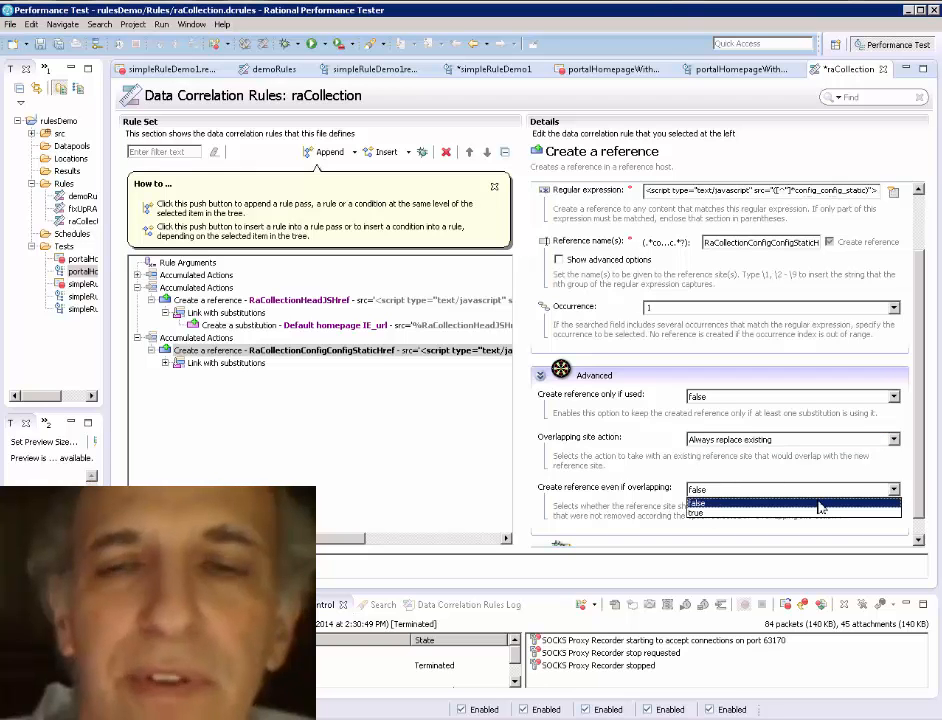
click(720, 508)
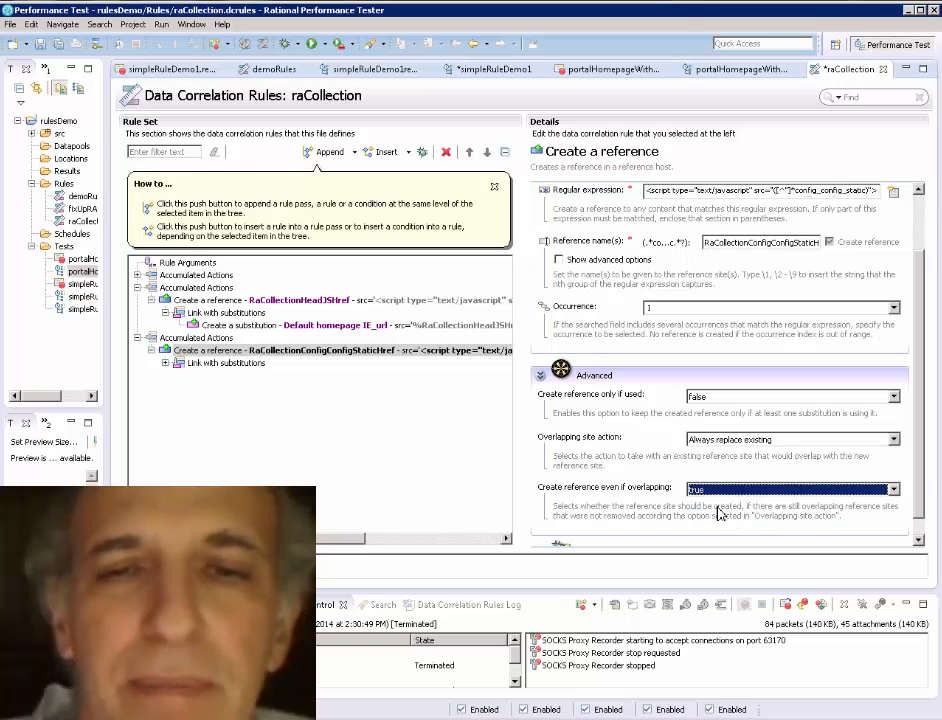
click(920, 542)
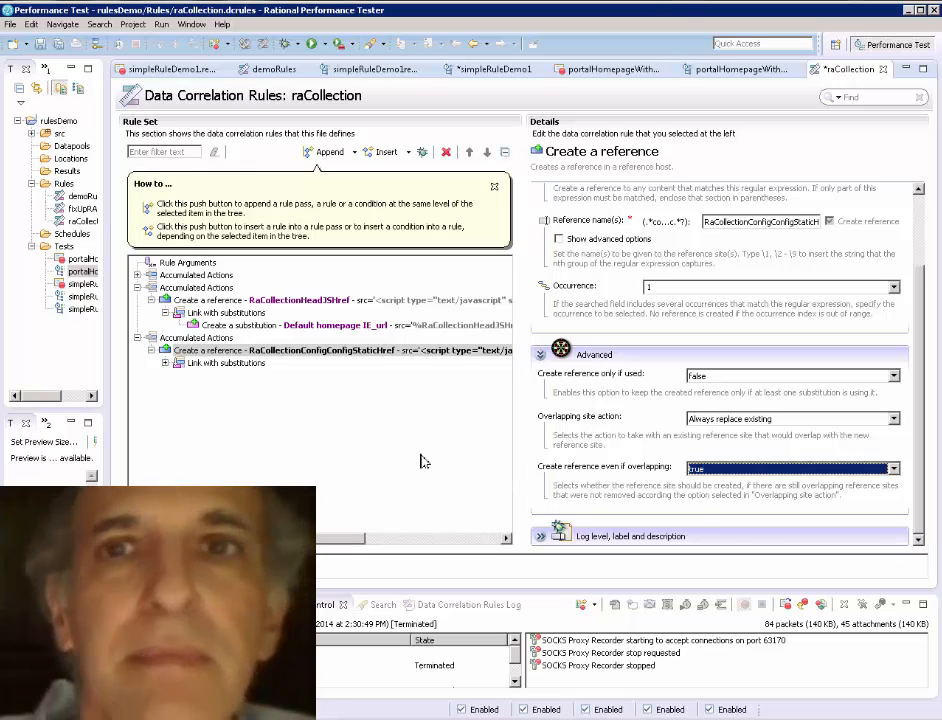
- Set the conflict action of the substitution rule under RaCollectionConfigConfigStaticHref to Always replace existing, and save and close the rule set
click(205, 365)
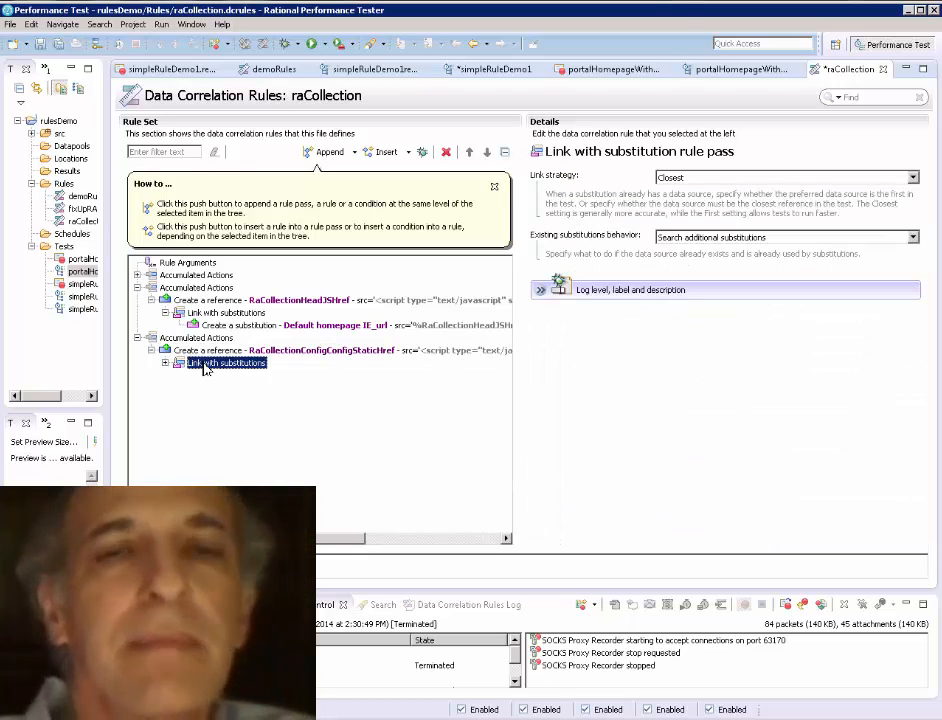
click(165, 363)
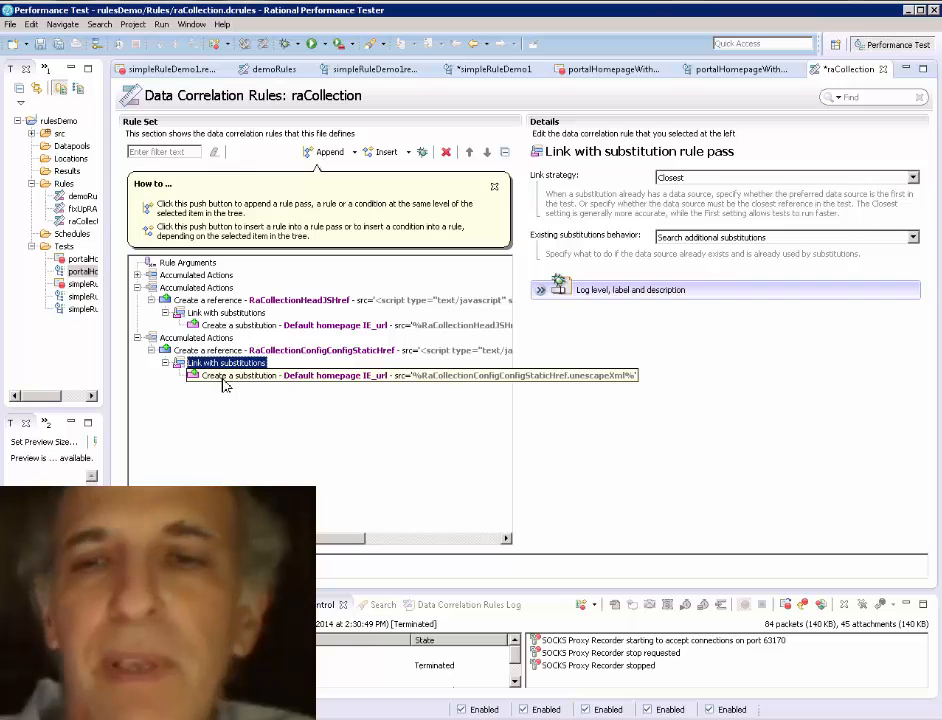
click(240, 375)
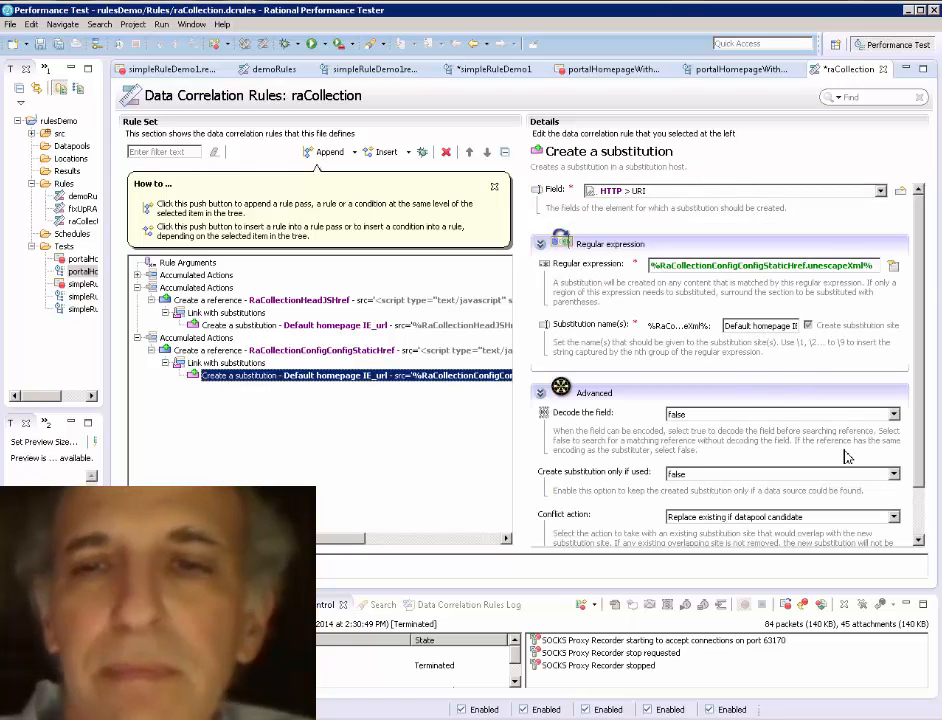
click(896, 519)
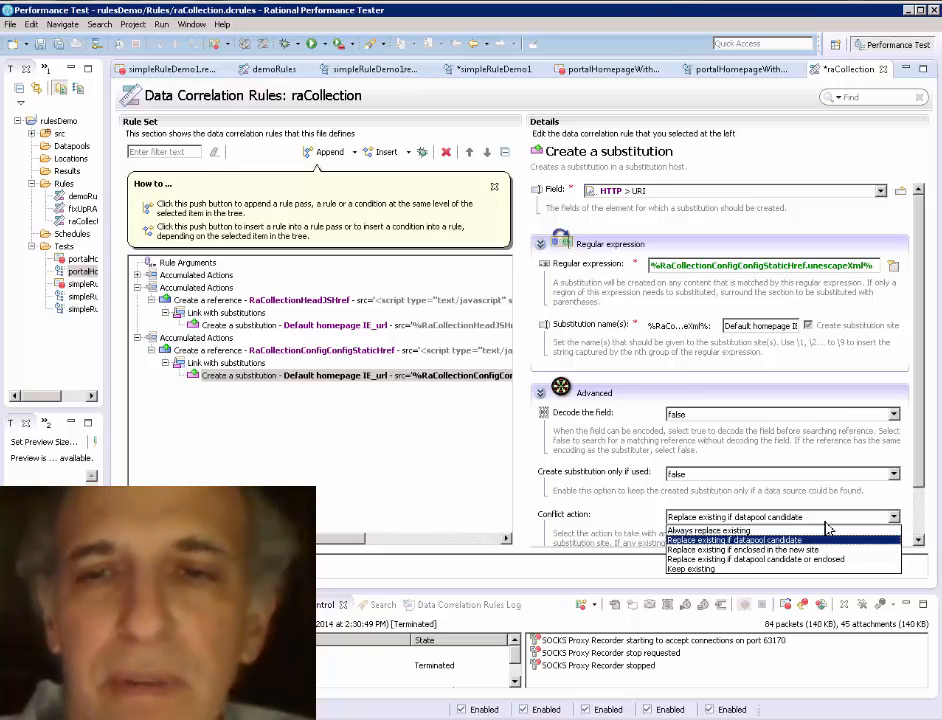
click(754, 531)
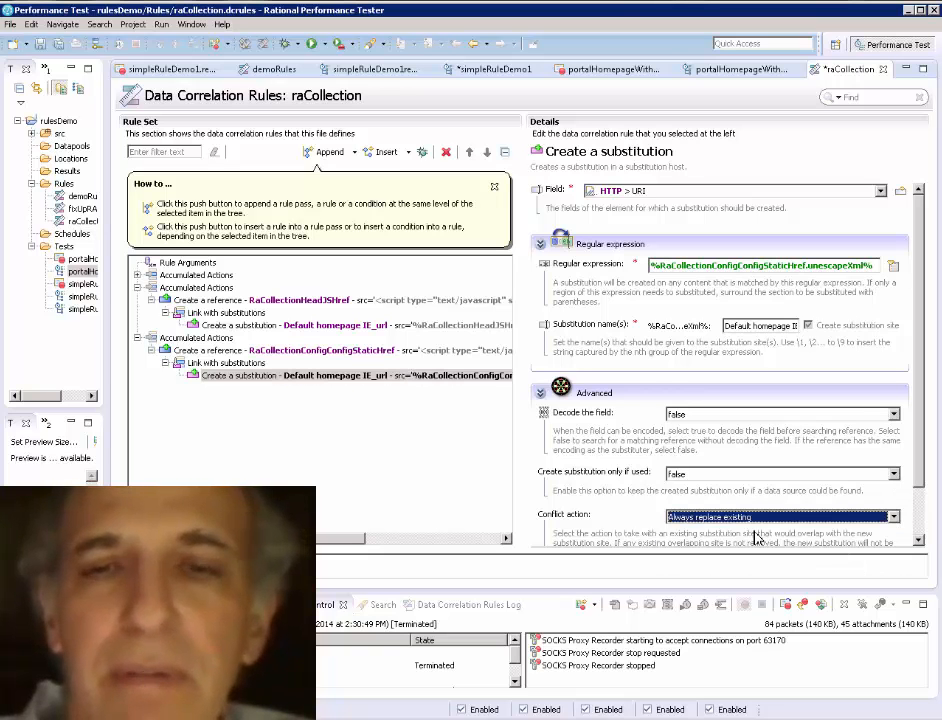
click(920, 543)
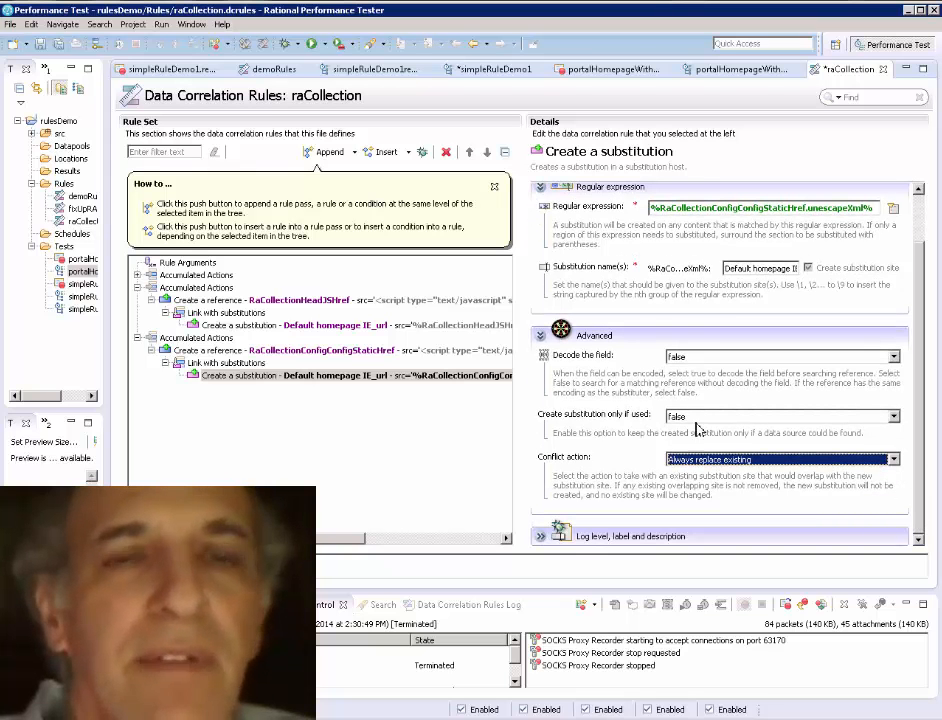
click(41, 48)
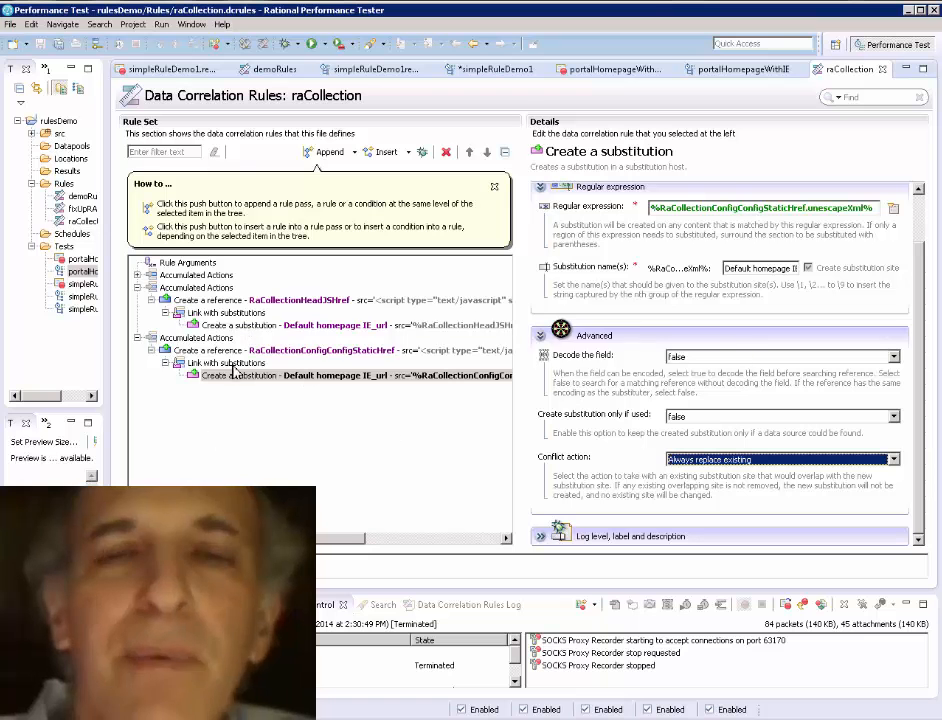
click(883, 70)
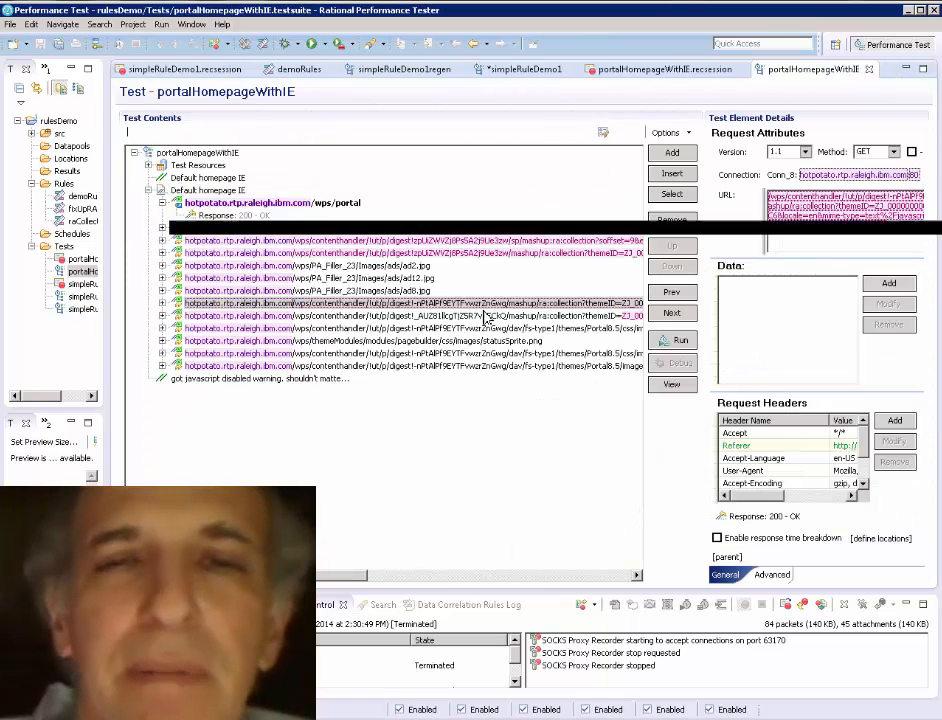
- Examine the entries at the end of the next ra:collection request's URL, and search the /wps/portal response content for config_js
click(509, 318)
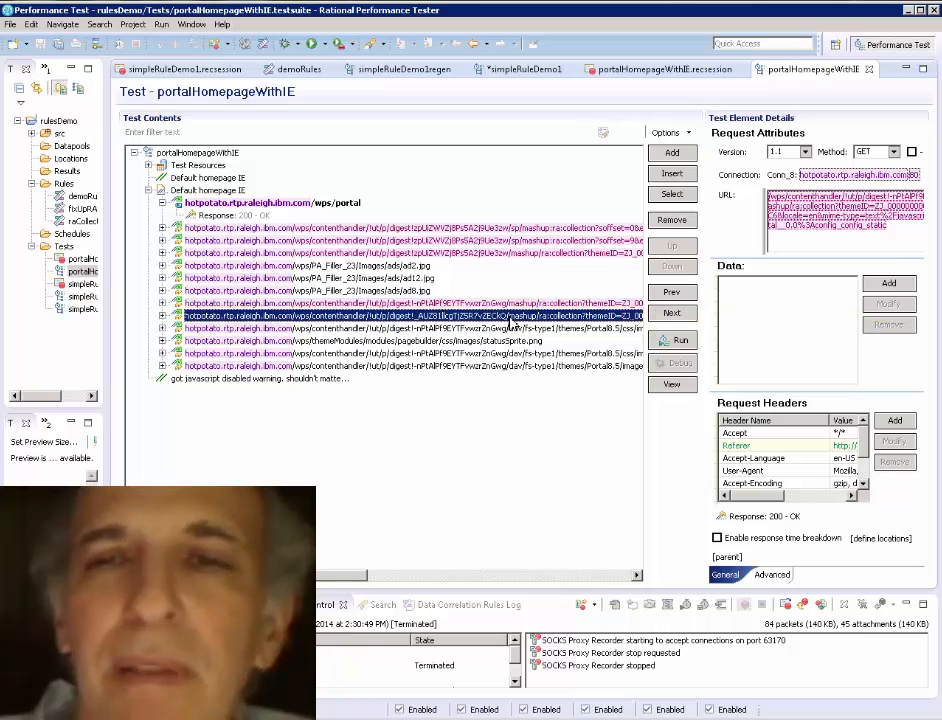
click(900, 237)
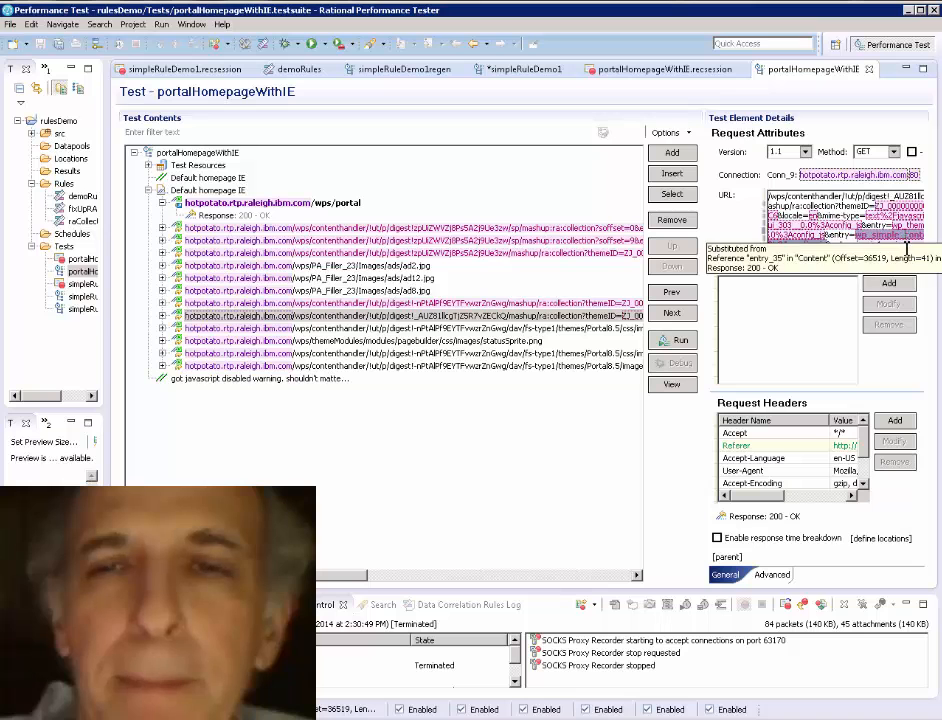
key(Down)
key(Down)
key(Down)
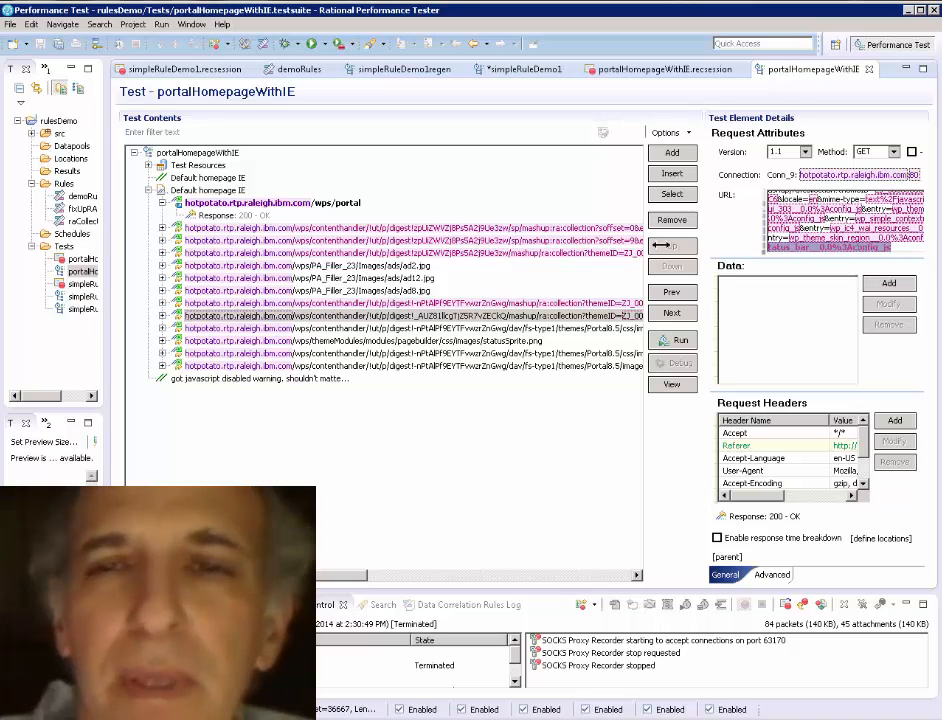
click(215, 215)
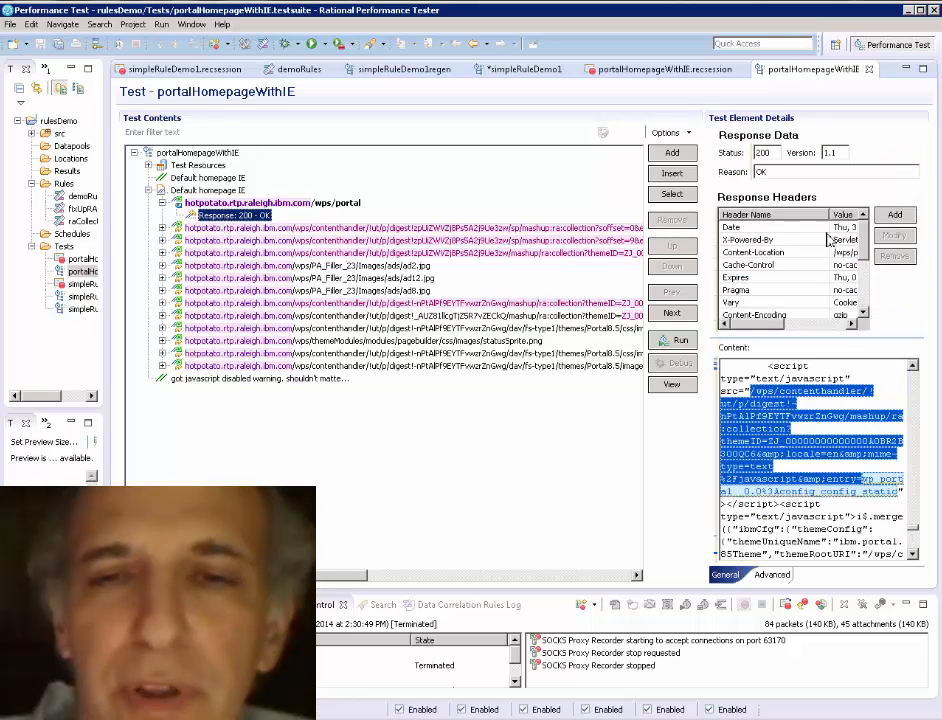
right_click(752, 423)
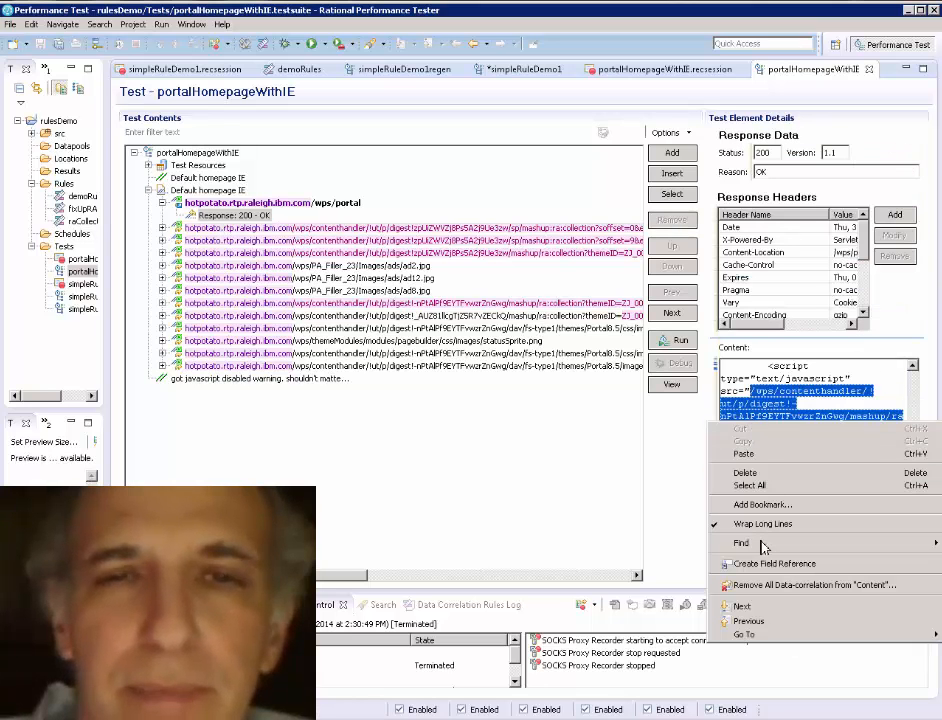
mouse_move(762, 553)
click(645, 548)
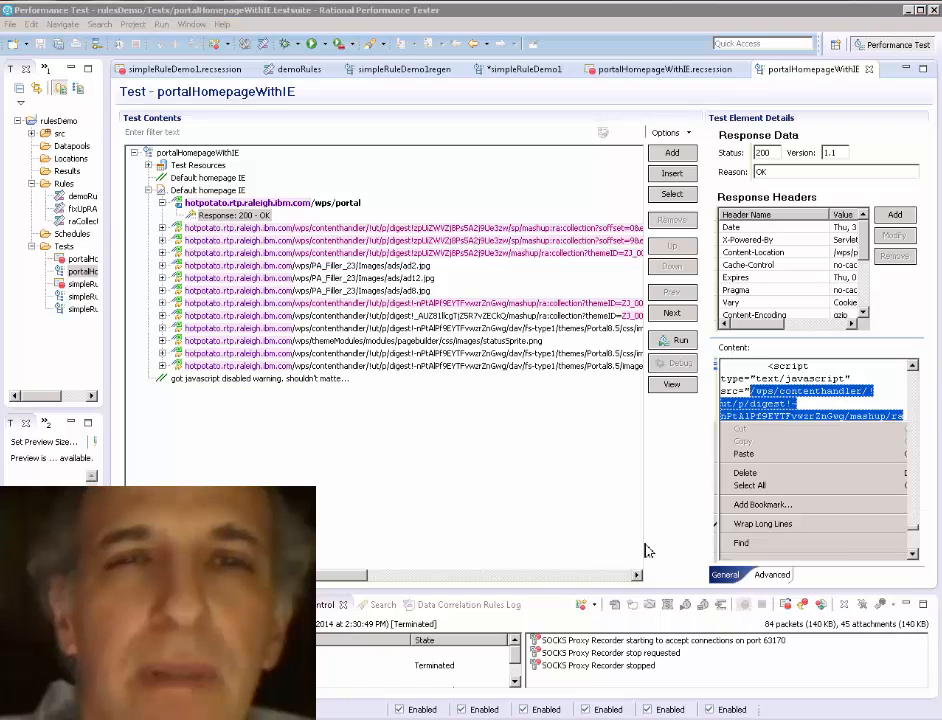
text(config)
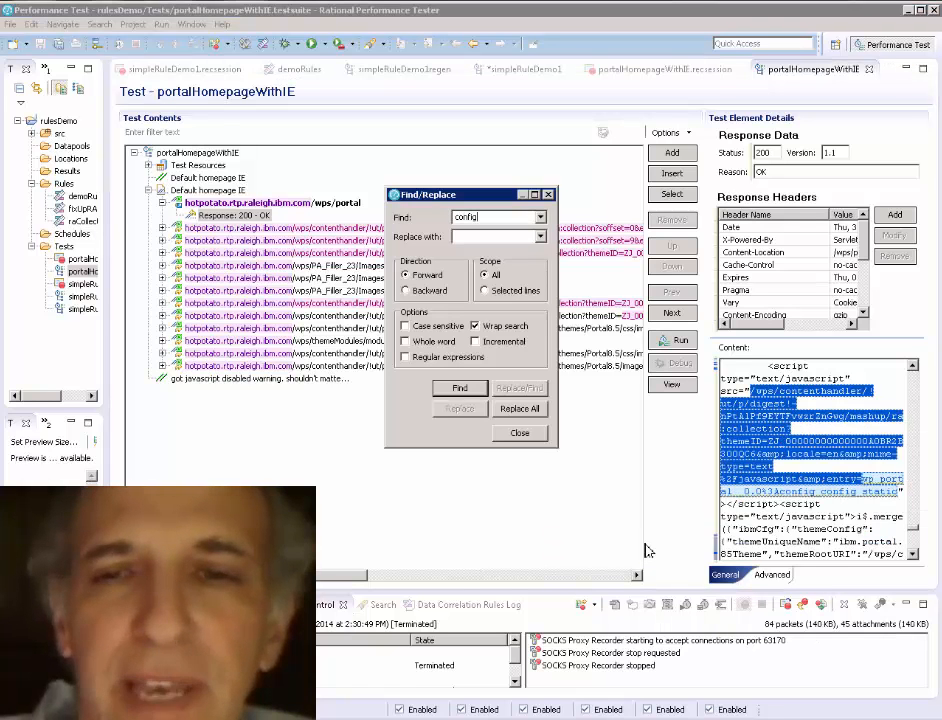
text(_js)
key(Return)
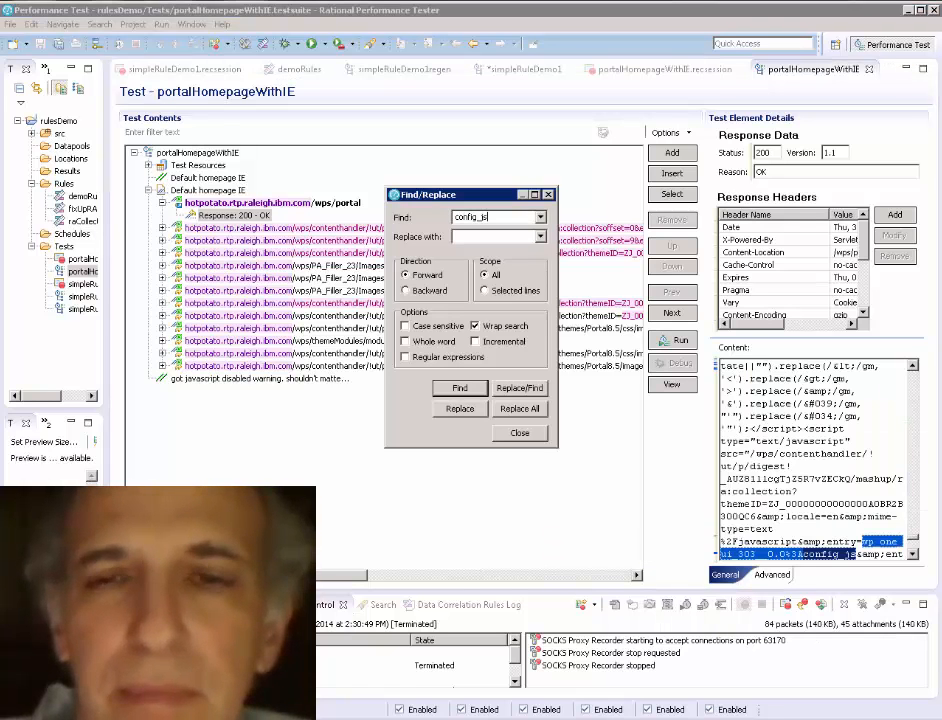
- Create a reference from the complete script src URL ending in the config_js entries in the /wps/portal response content, keeping its default name
click(755, 455)
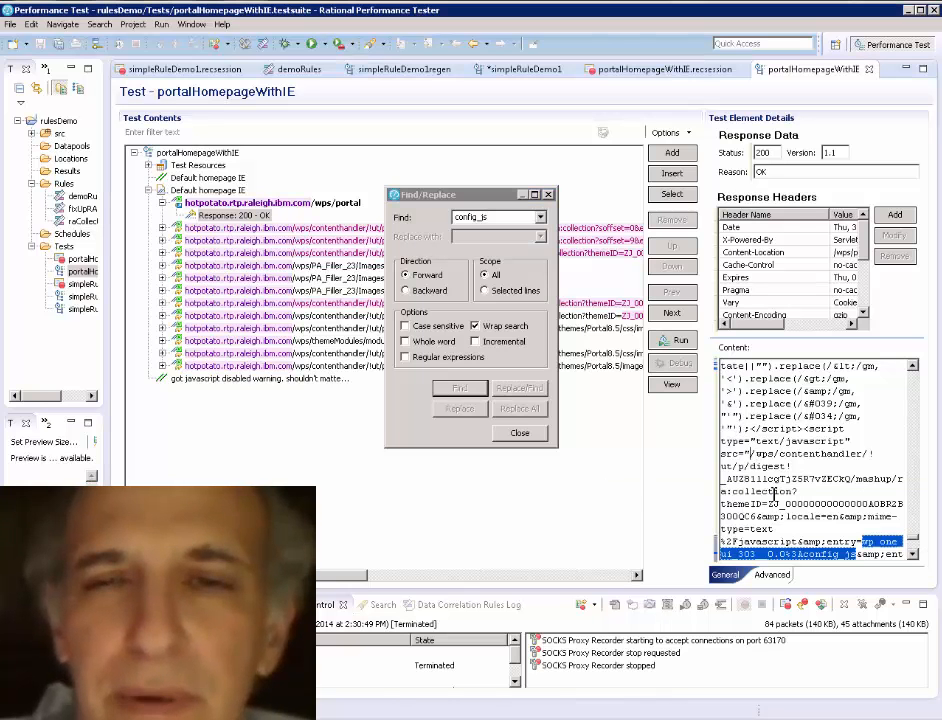
drag(773, 491, 753, 516)
key(shift+Down)
key(shift+Down)
key(shift+Down)
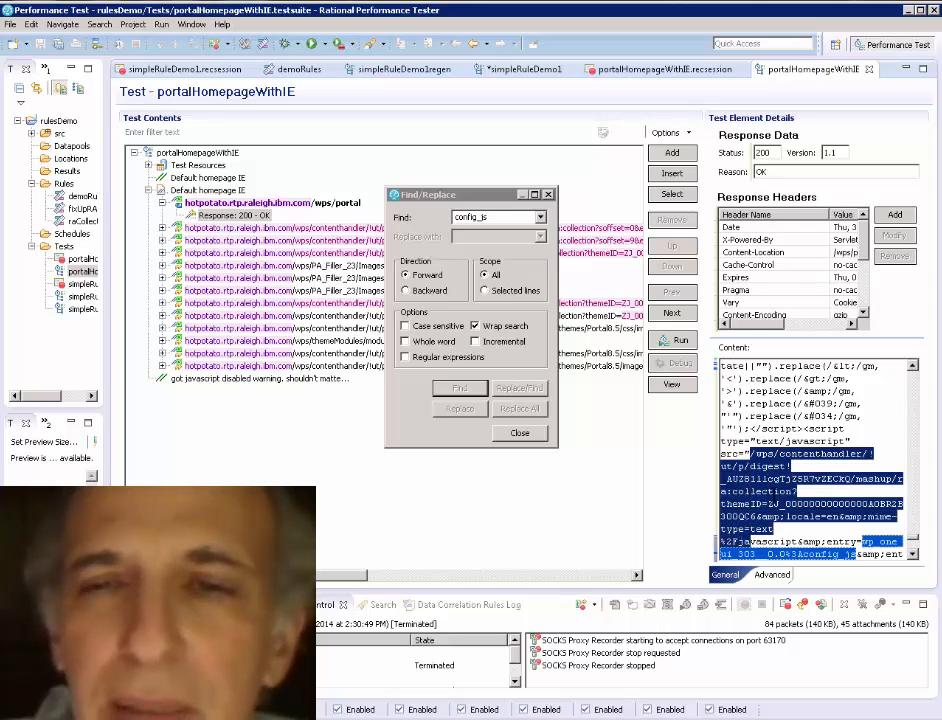
key(shift+Down)
key(shift+Down)
key(shift+Down)
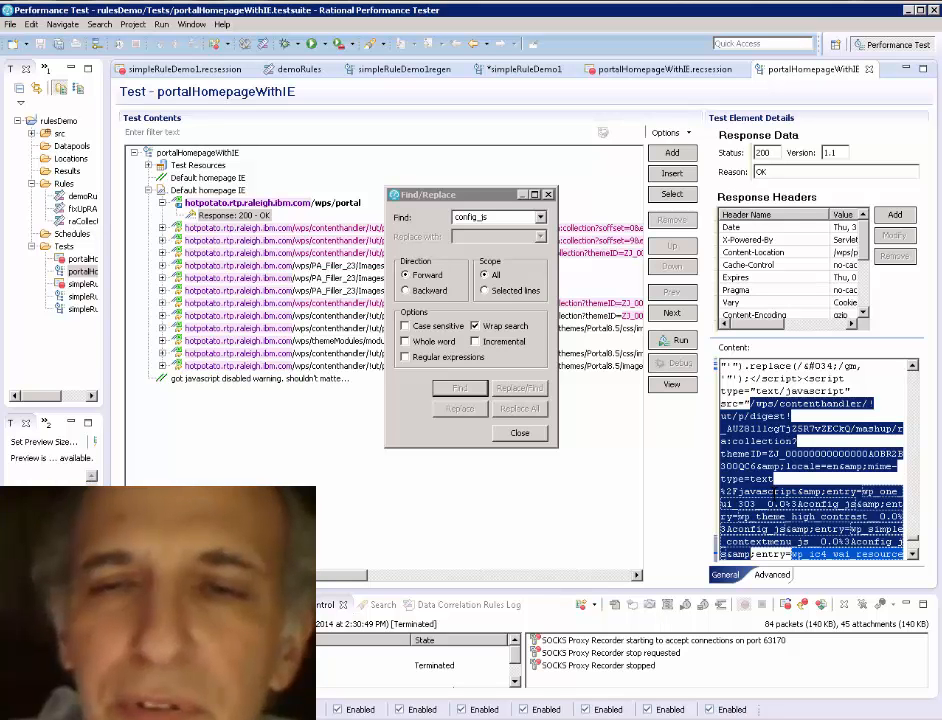
key(shift+Down)
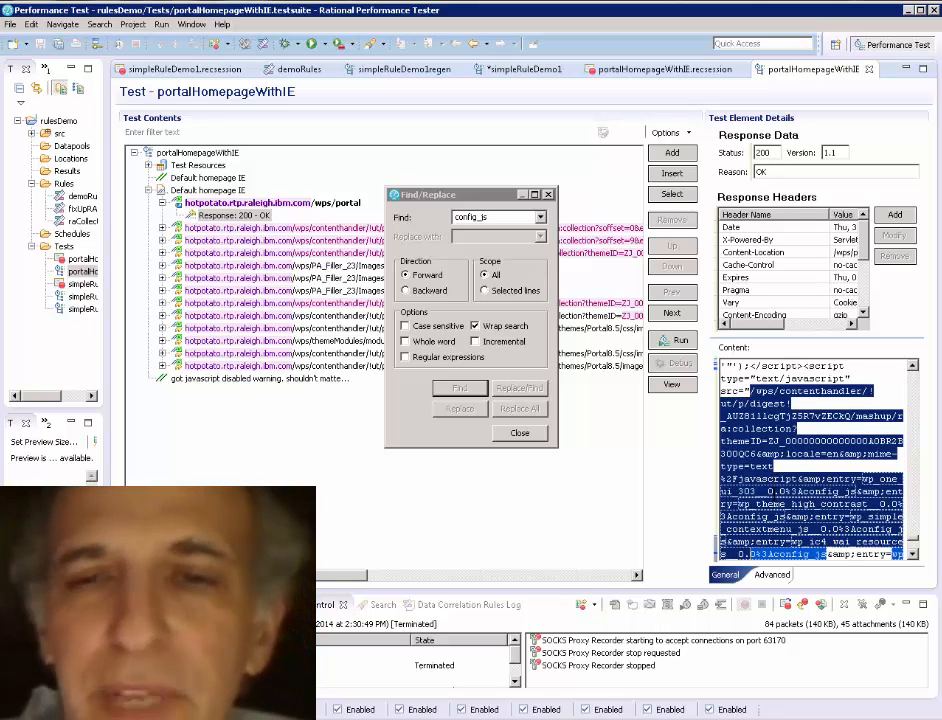
key(shift+Down)
key(shift+Down)
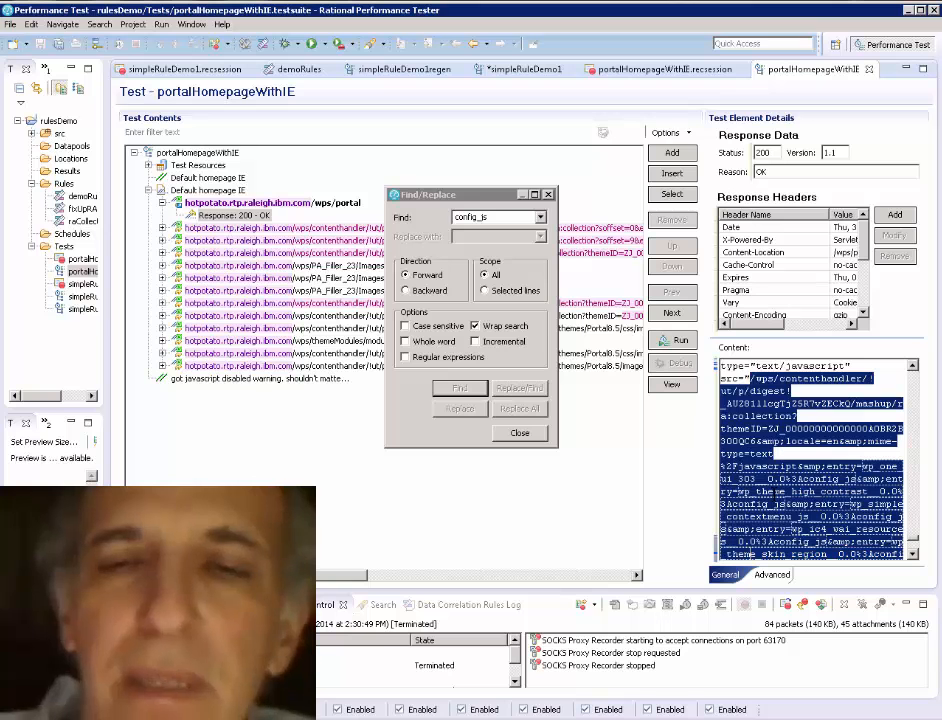
key(shift+Down)
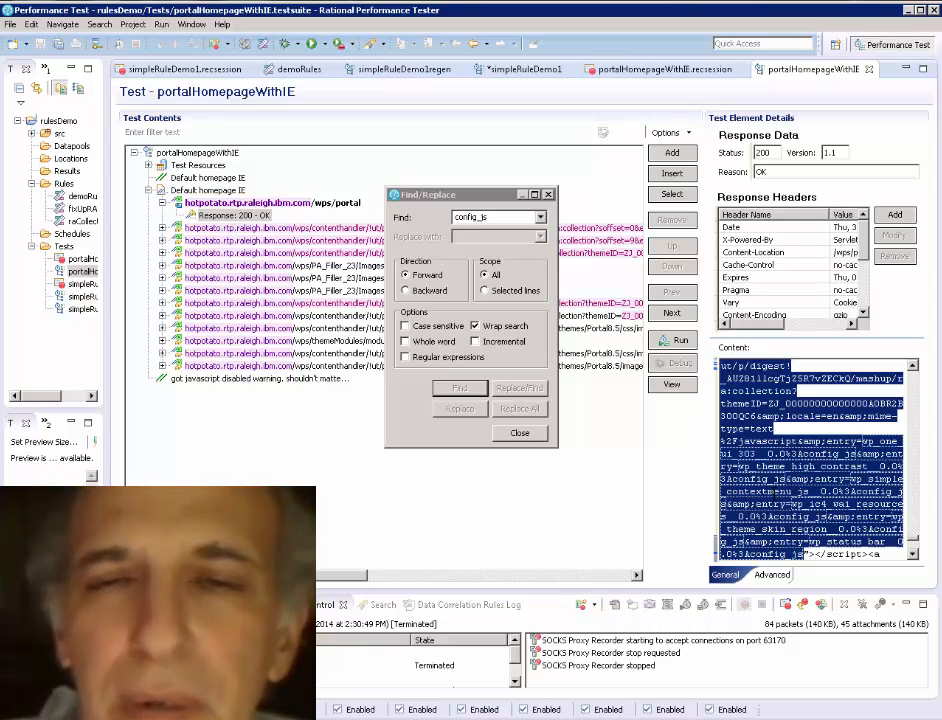
right_click(746, 463)
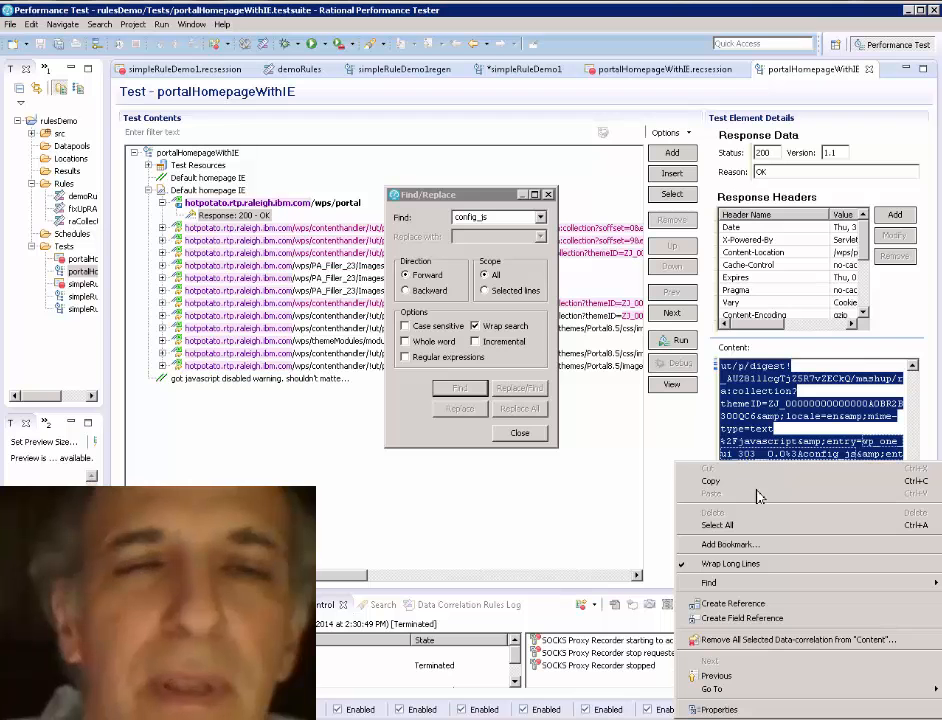
click(733, 603)
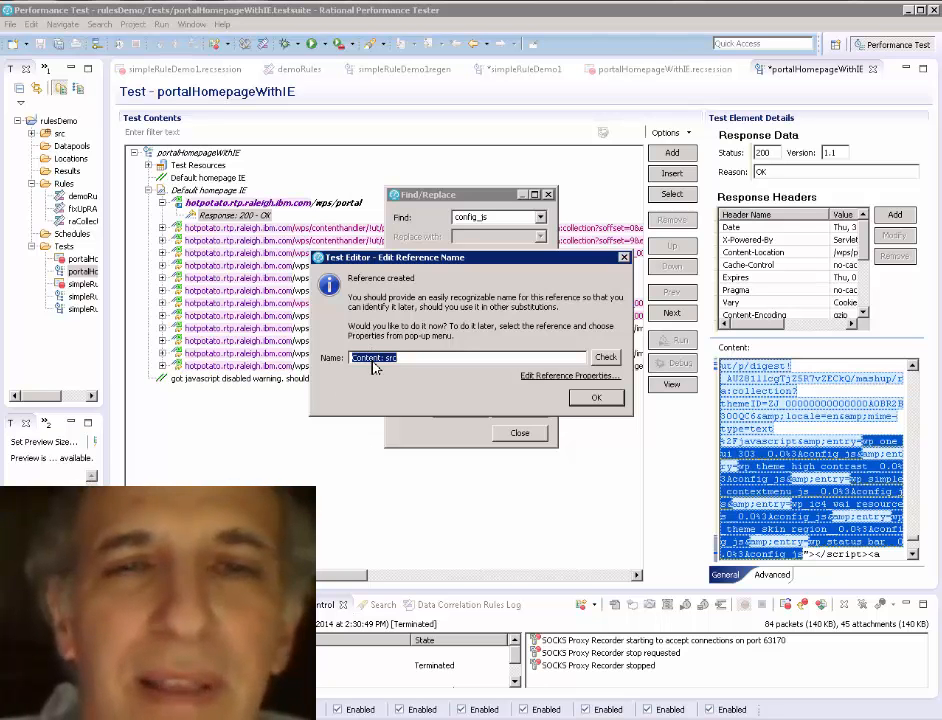
click(606, 357)
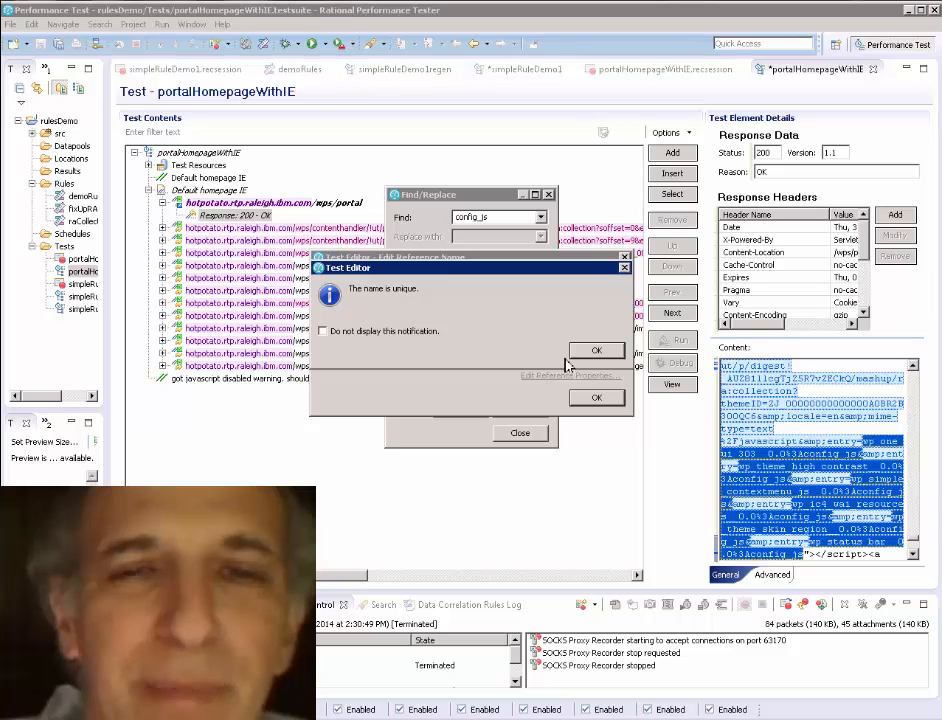
click(596, 351)
click(596, 397)
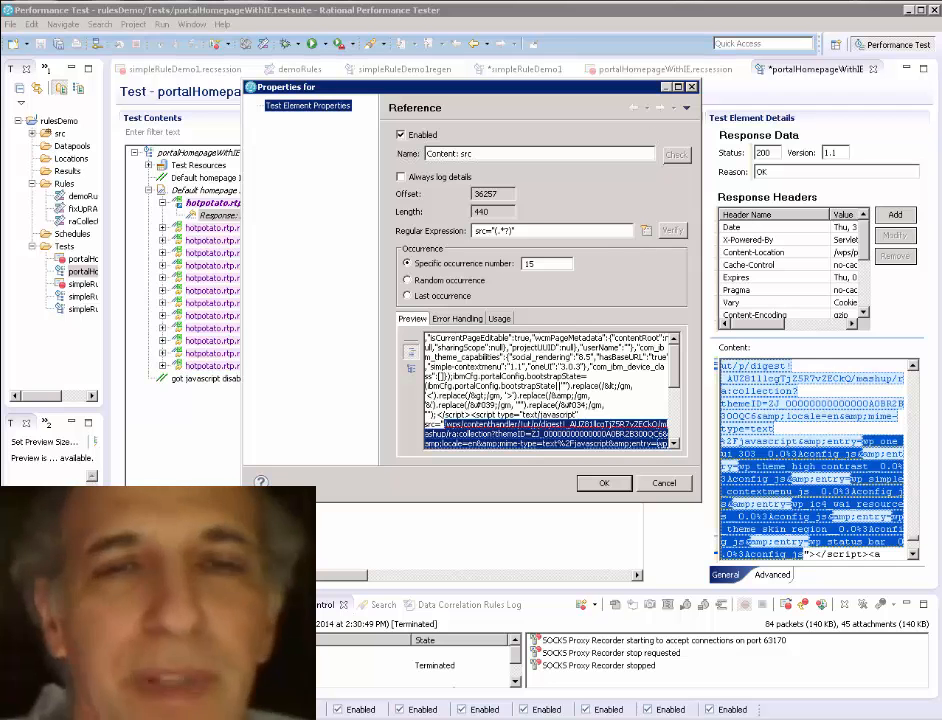
- Set and verify the reference's regular expression as <script type="text/javascript" src="([^<]*?config_js)", apply it, and close the text search
drag(545, 232, 472, 233)
right_click(486, 228)
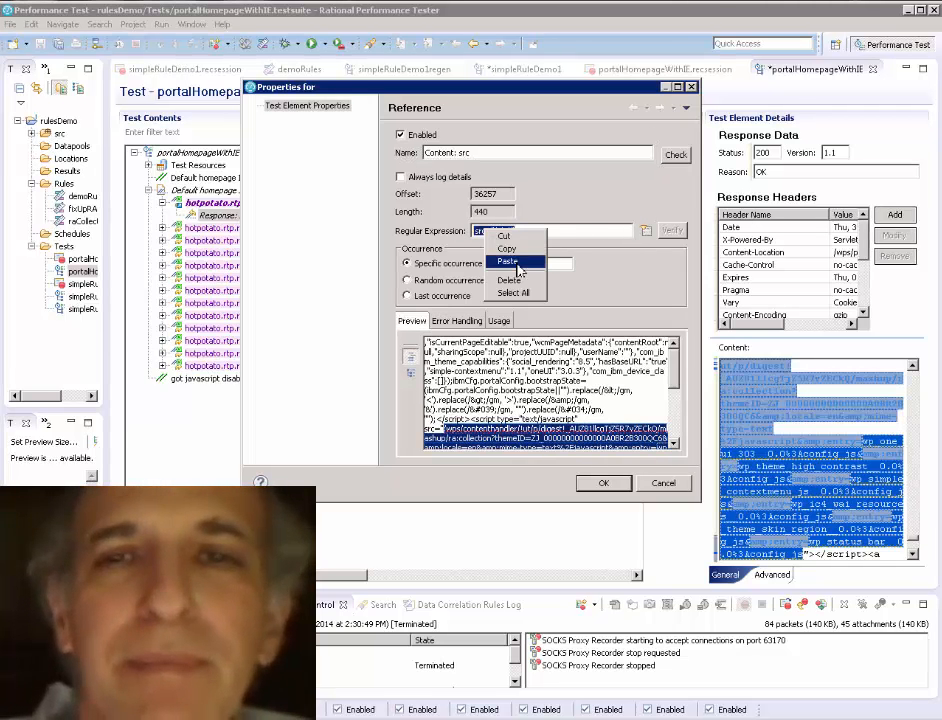
click(520, 262)
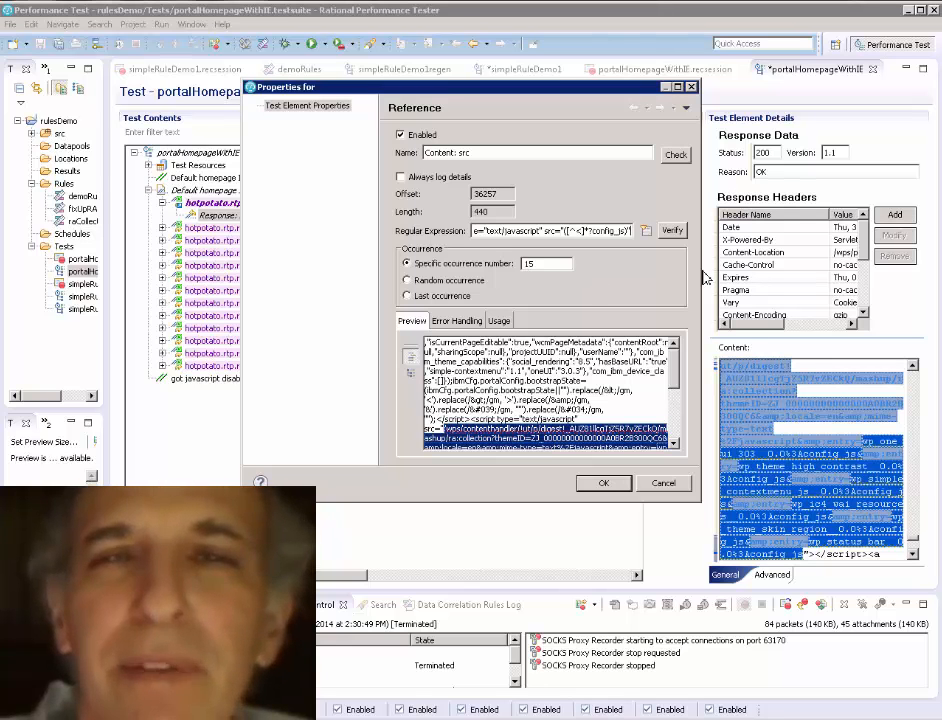
drag(796, 270, 861, 280)
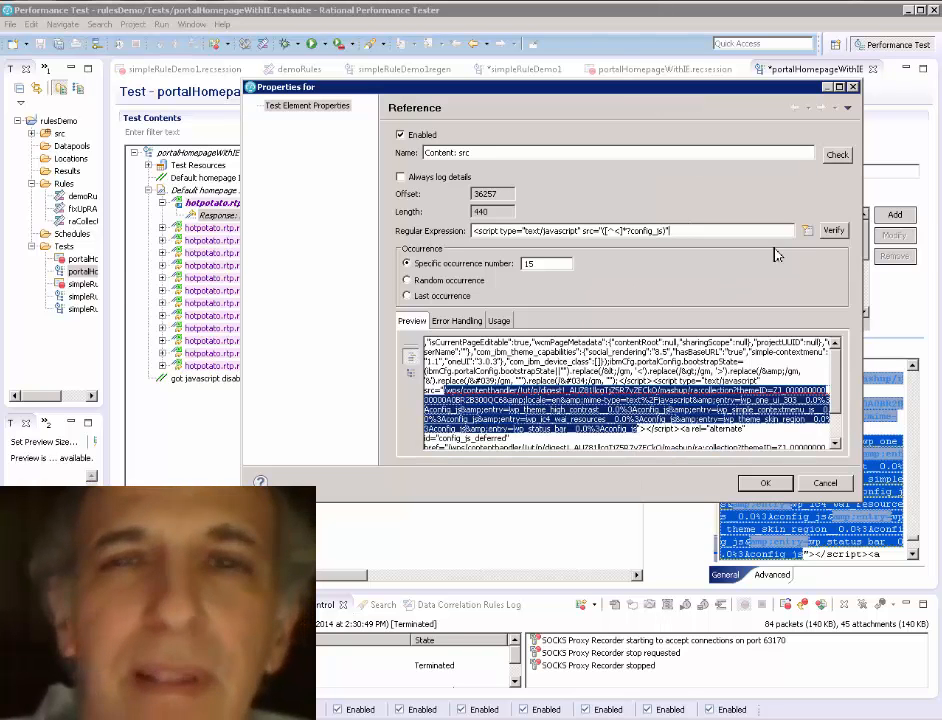
click(843, 236)
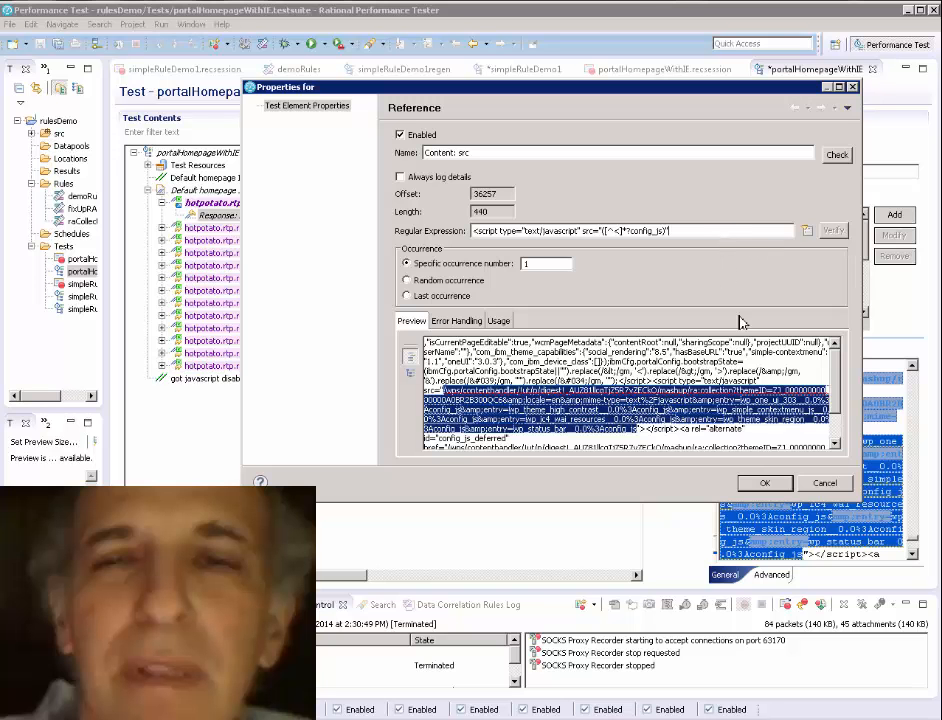
click(762, 486)
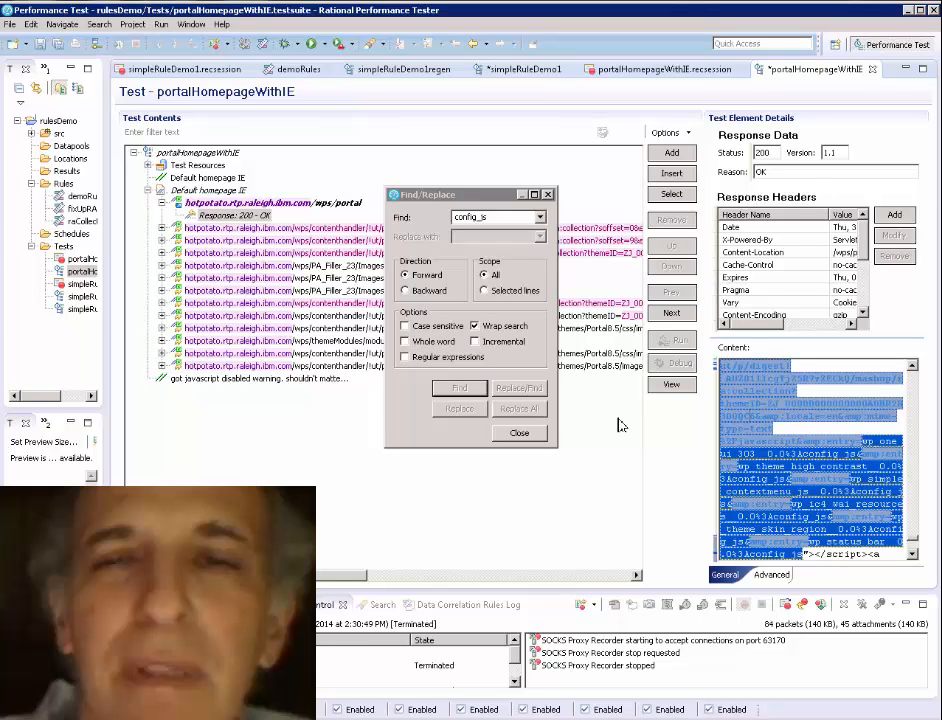
click(519, 433)
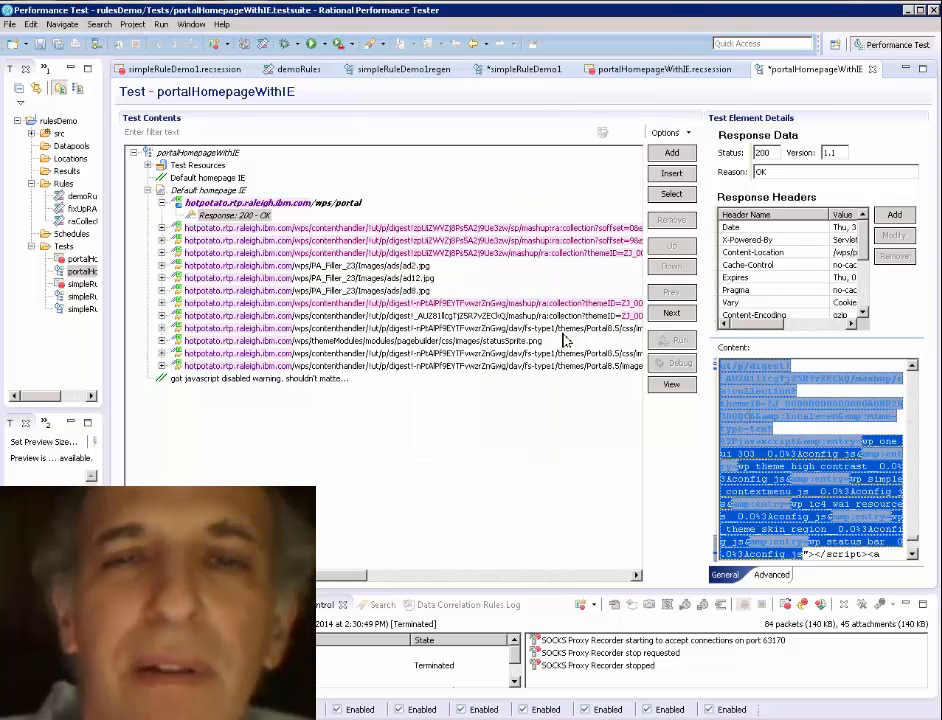
- Remove all data correlation from the entire URL of the ra:collection request that has the config_js entries
click(533, 316)
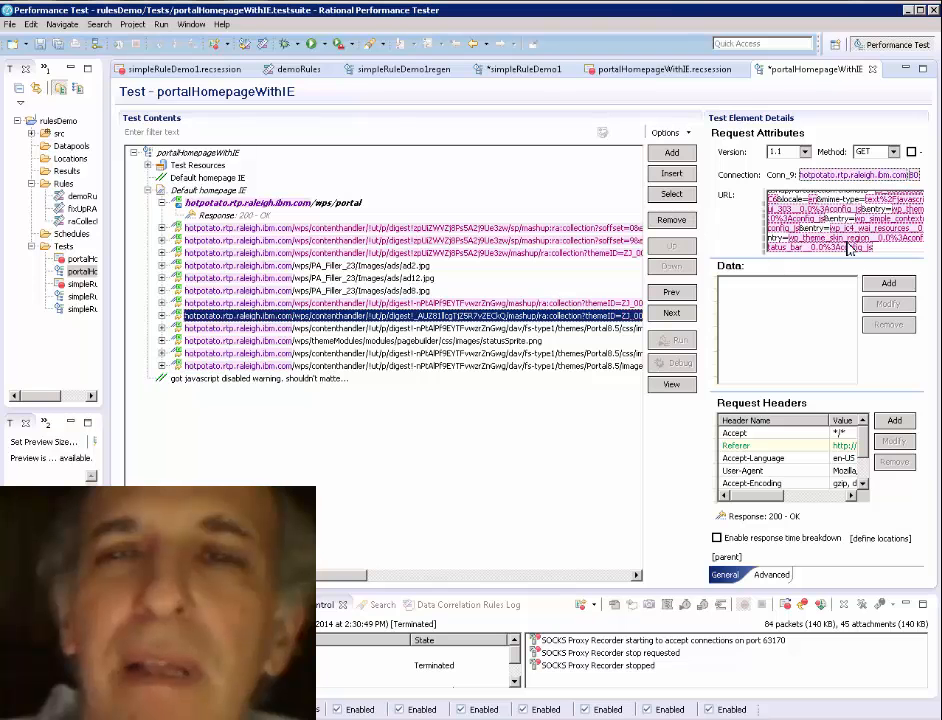
click(889, 249)
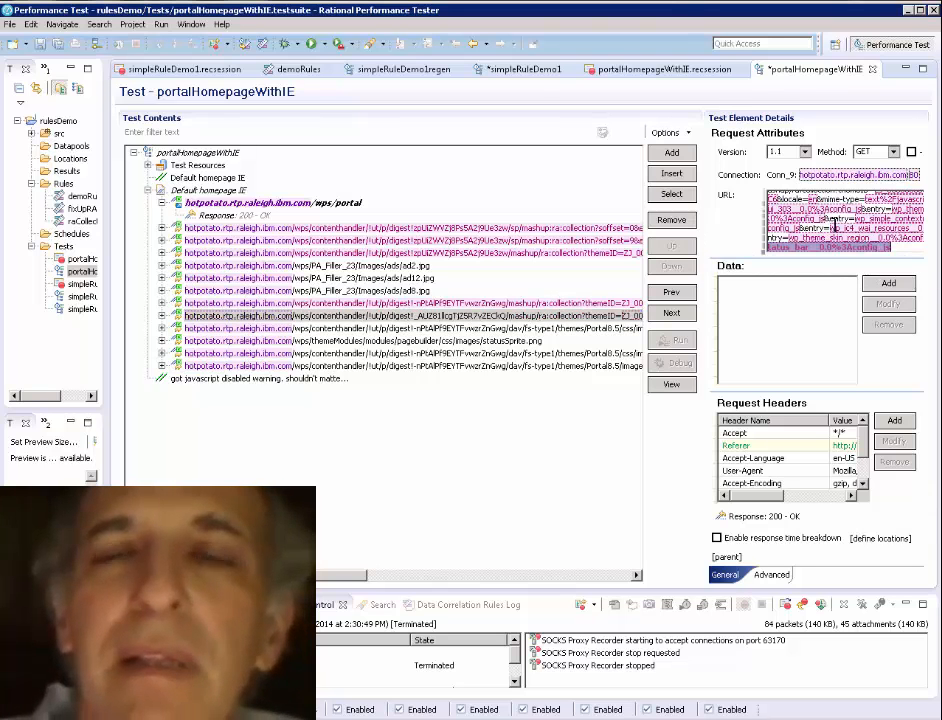
key(ctrl+a)
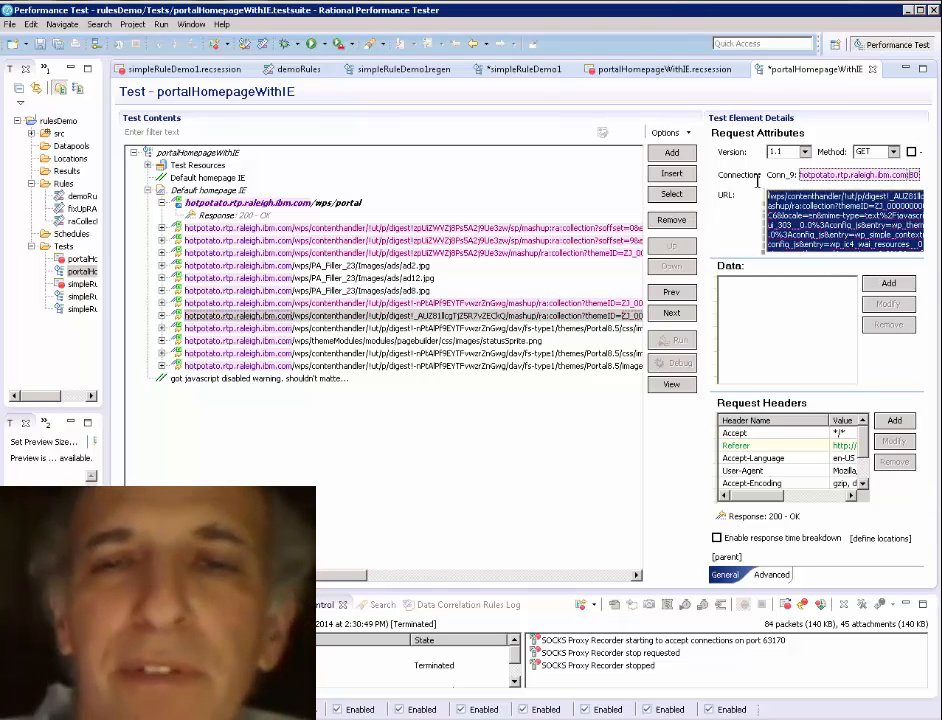
right_click(860, 205)
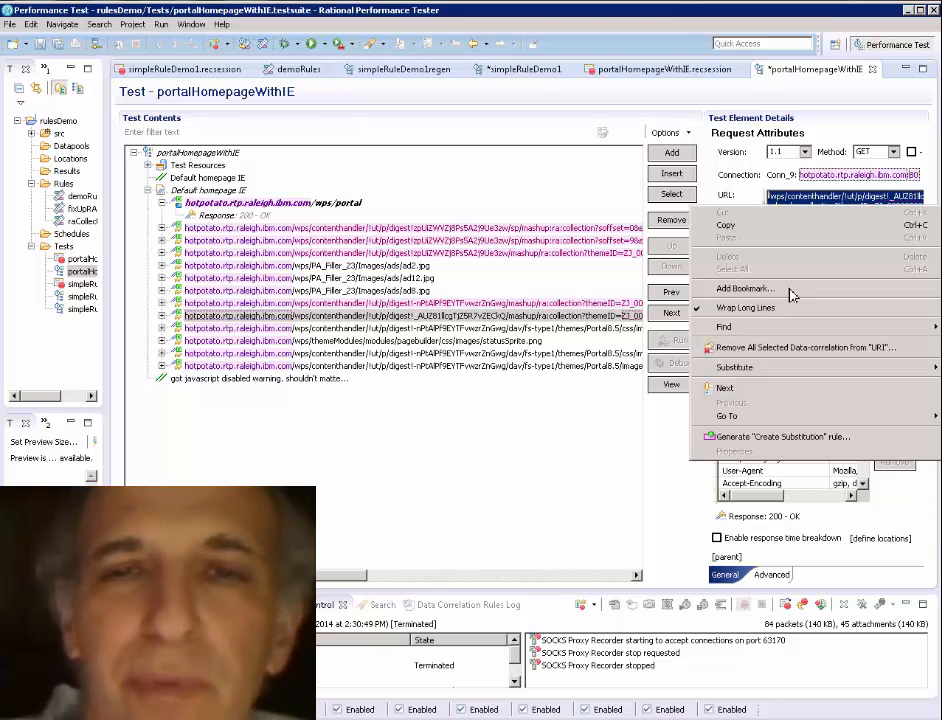
click(768, 349)
click(538, 376)
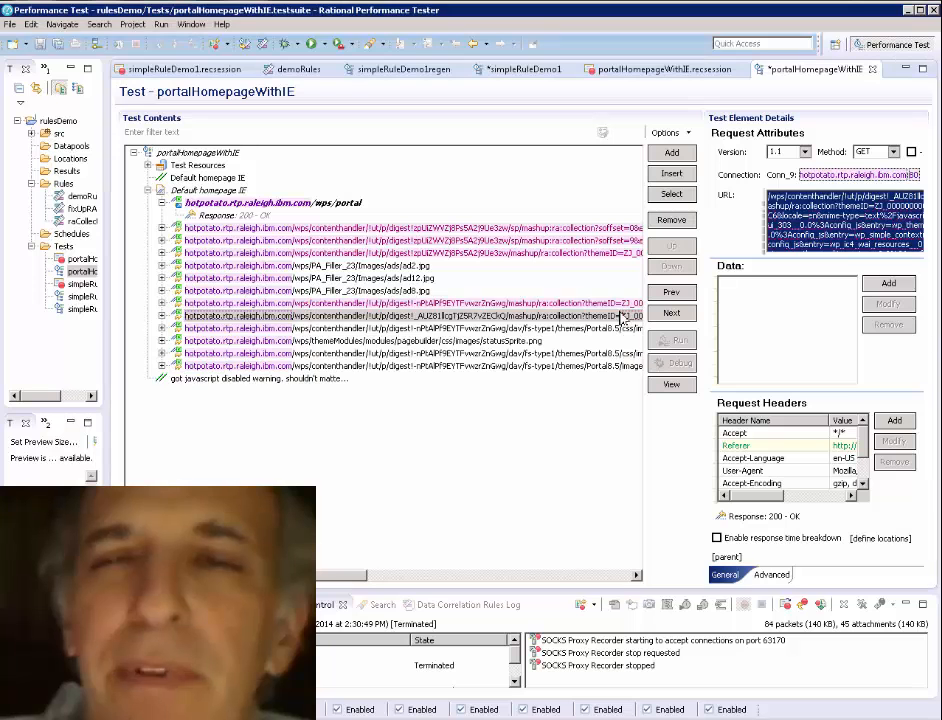
right_click(795, 215)
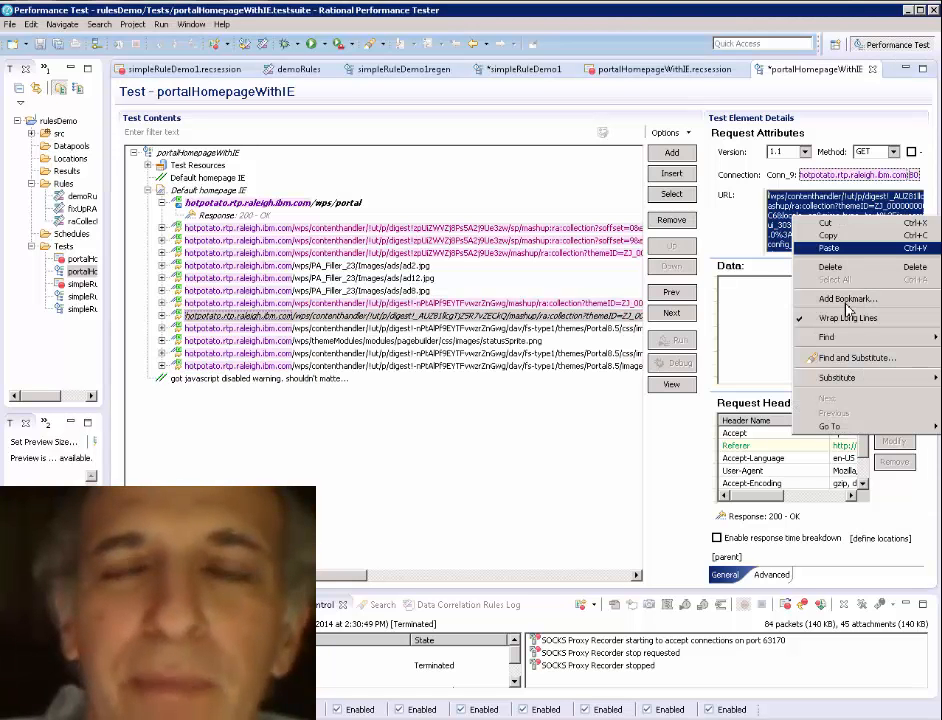
mouse_move(831, 380)
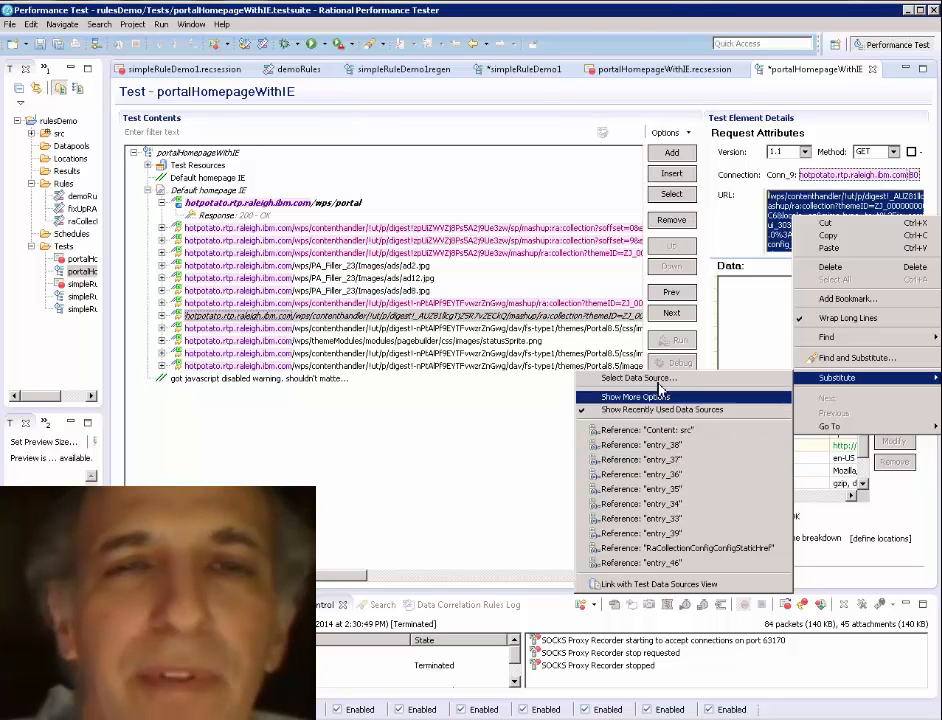
click(668, 378)
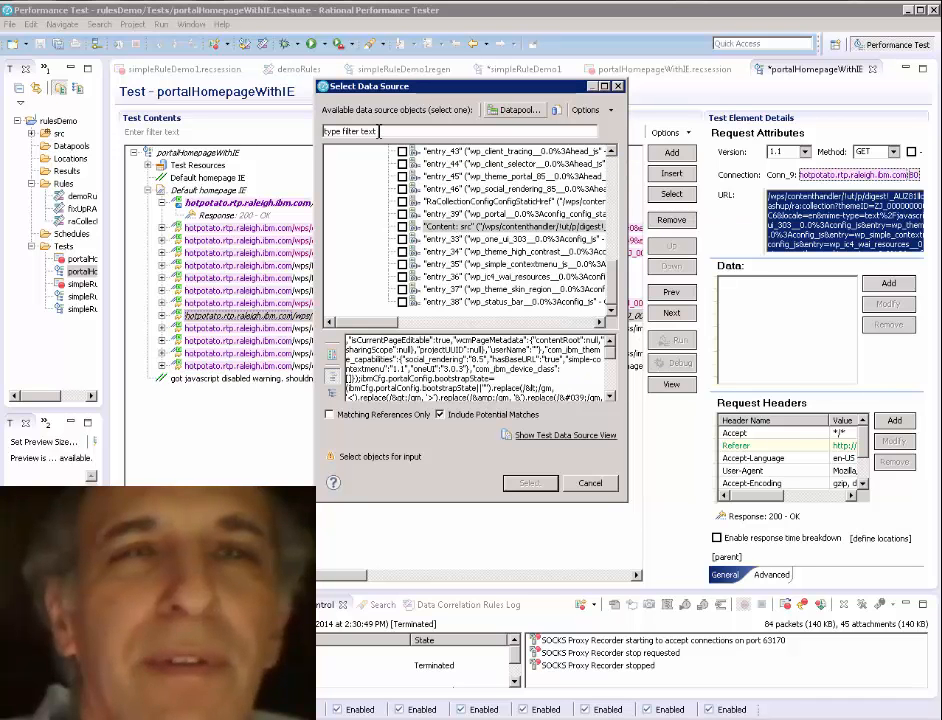
click(386, 131)
text(rac)
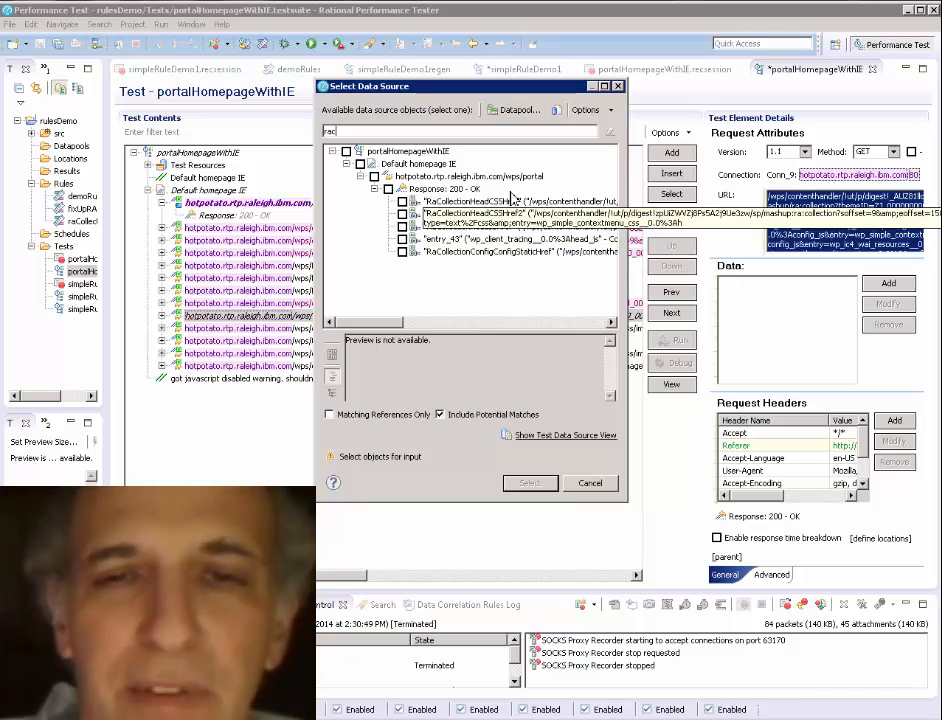
click(596, 483)
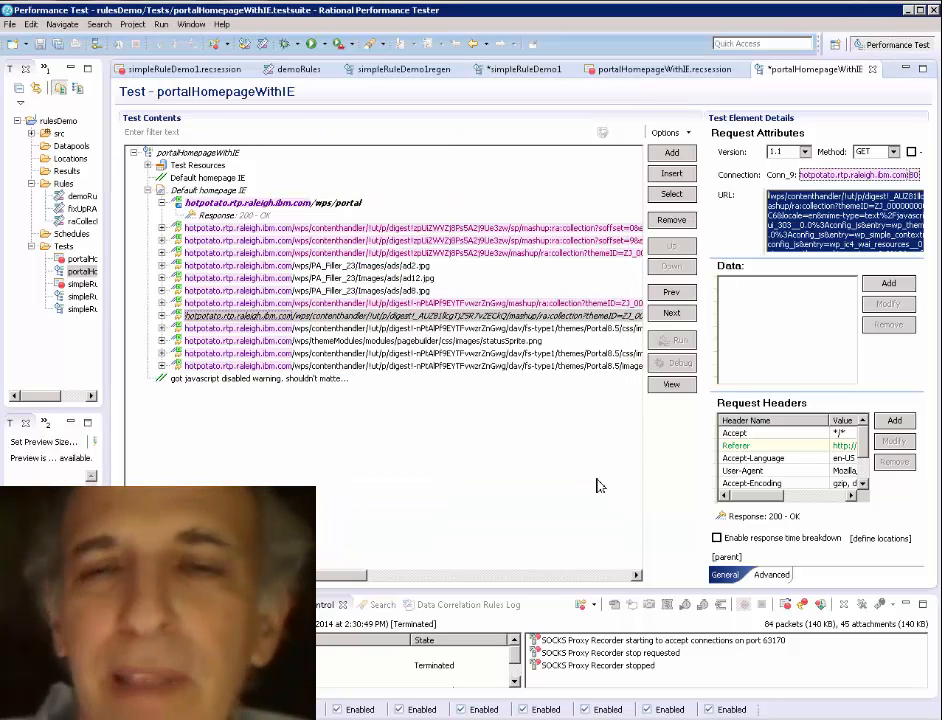
- Rename the config_js script src reference in the /wps/portal response content to RaCollectionConfigJSHref, check that the name is unique, and apply it
click(235, 215)
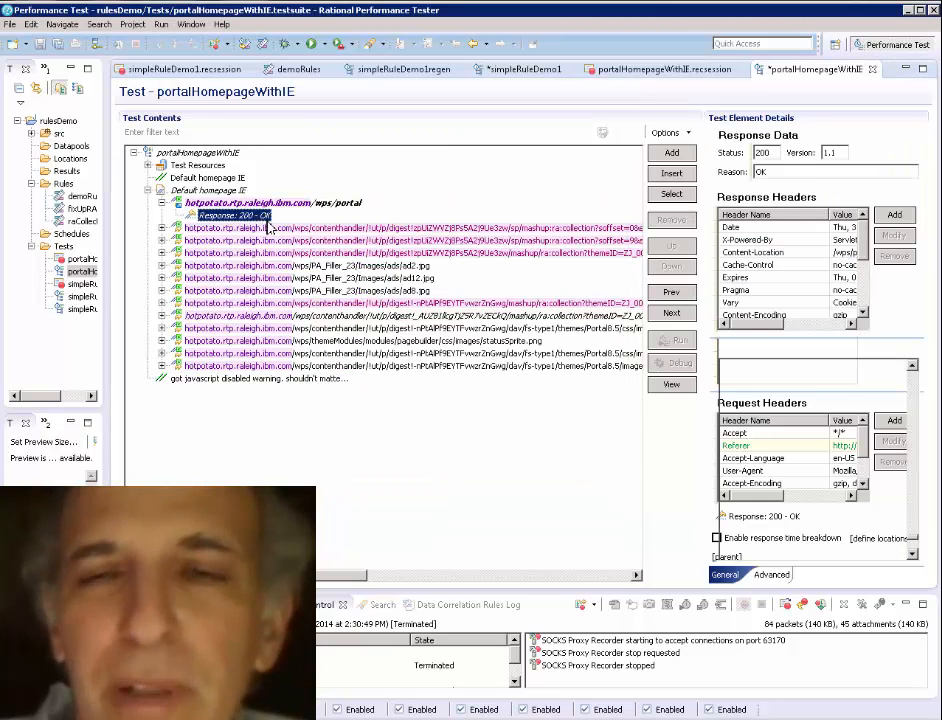
scroll(913, 555, down, 4)
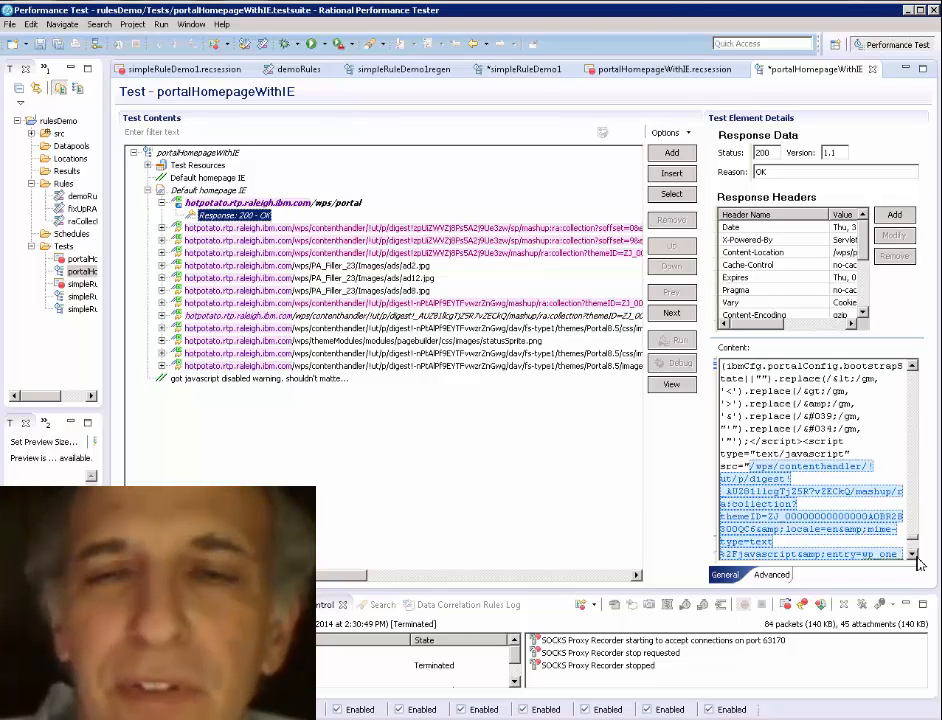
scroll(915, 560, down, 1)
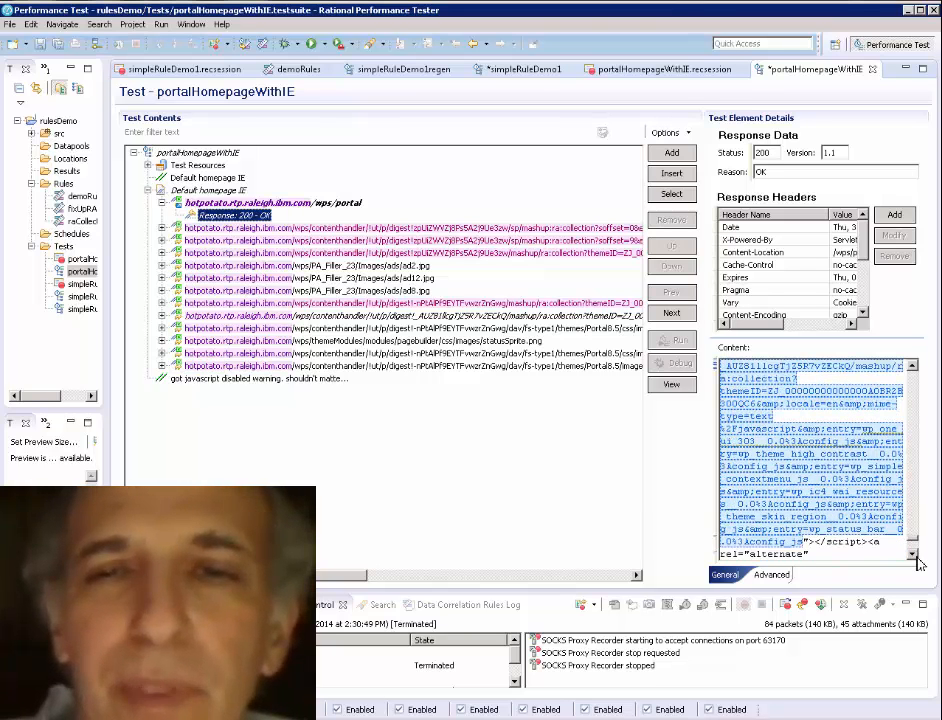
right_click(770, 456)
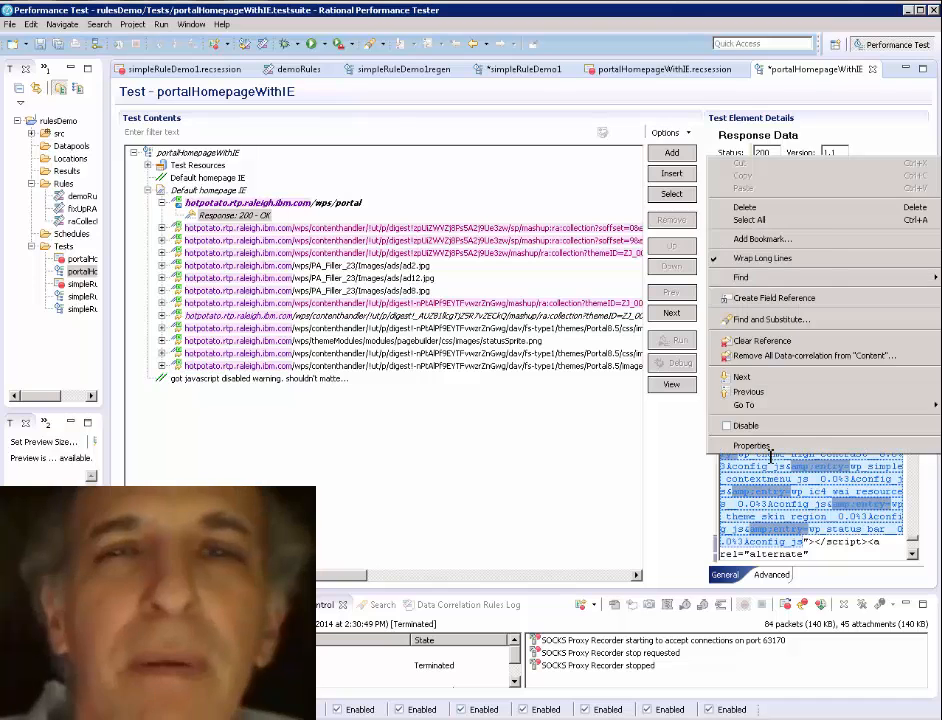
click(755, 446)
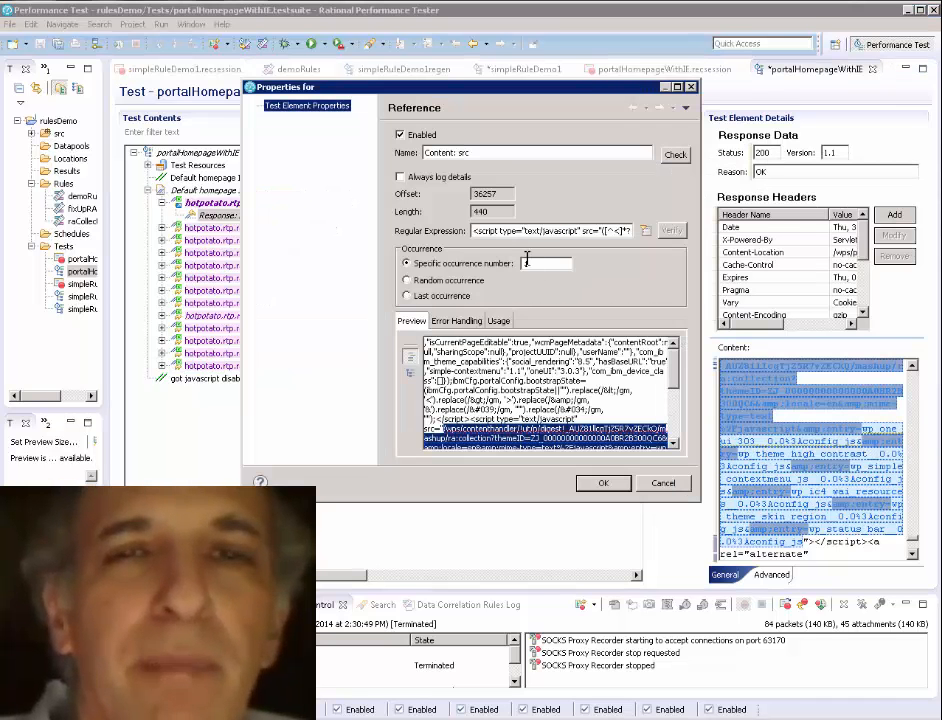
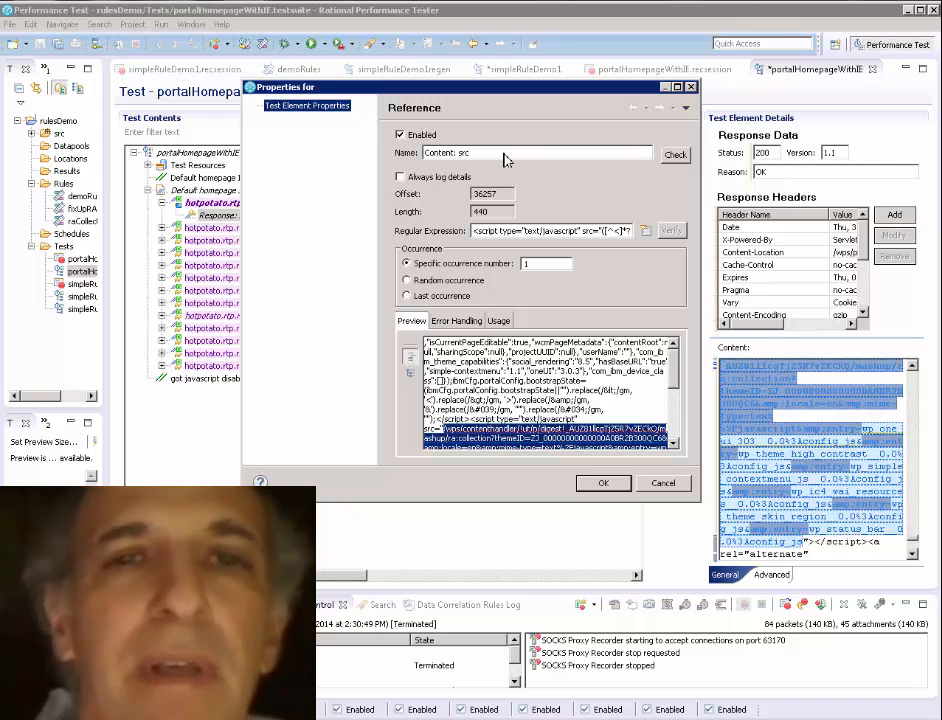
drag(507, 158, 396, 150)
key(BackSpace)
text(RaC)
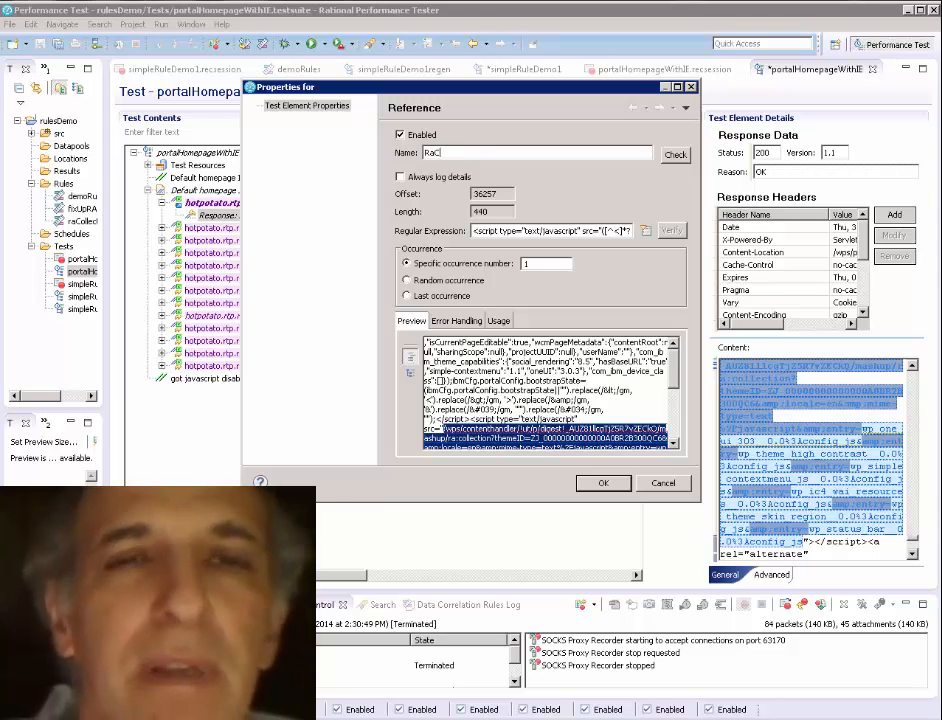
text(ollectionConfigJSHref)
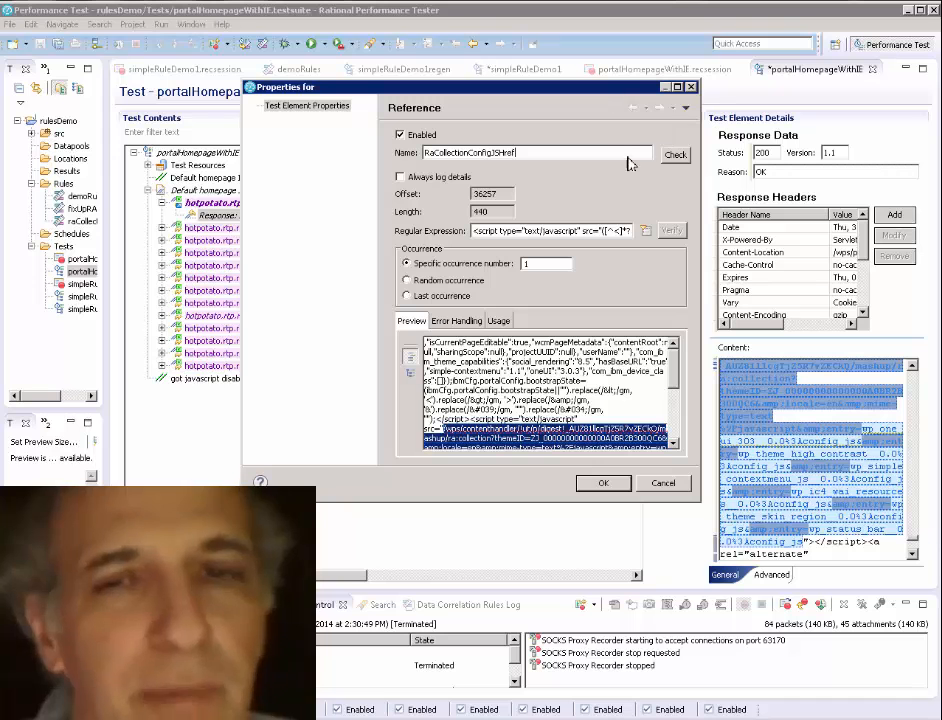
click(675, 155)
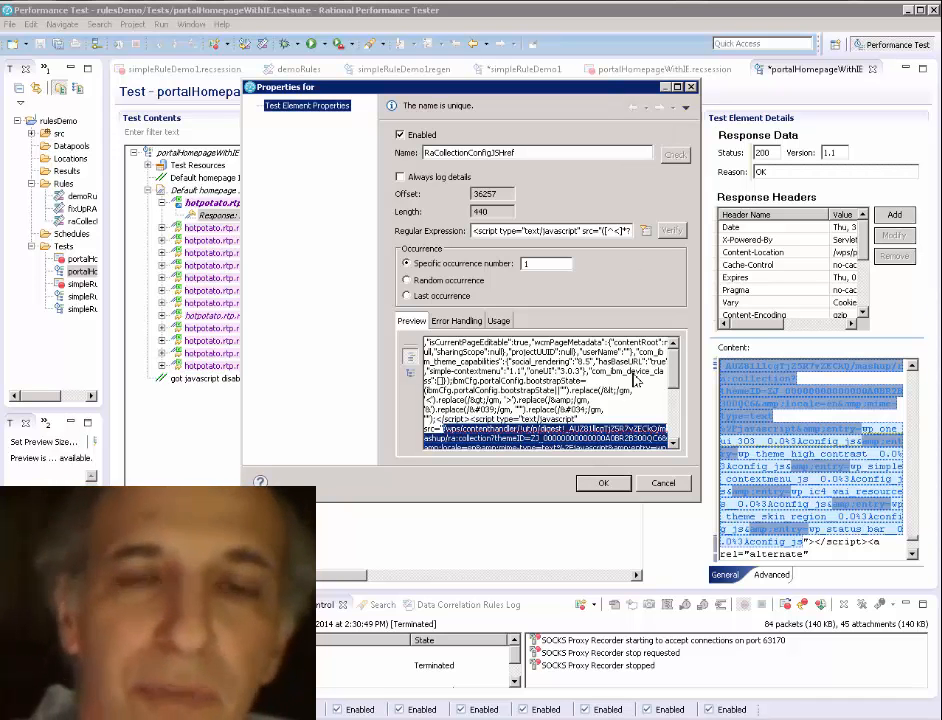
click(604, 487)
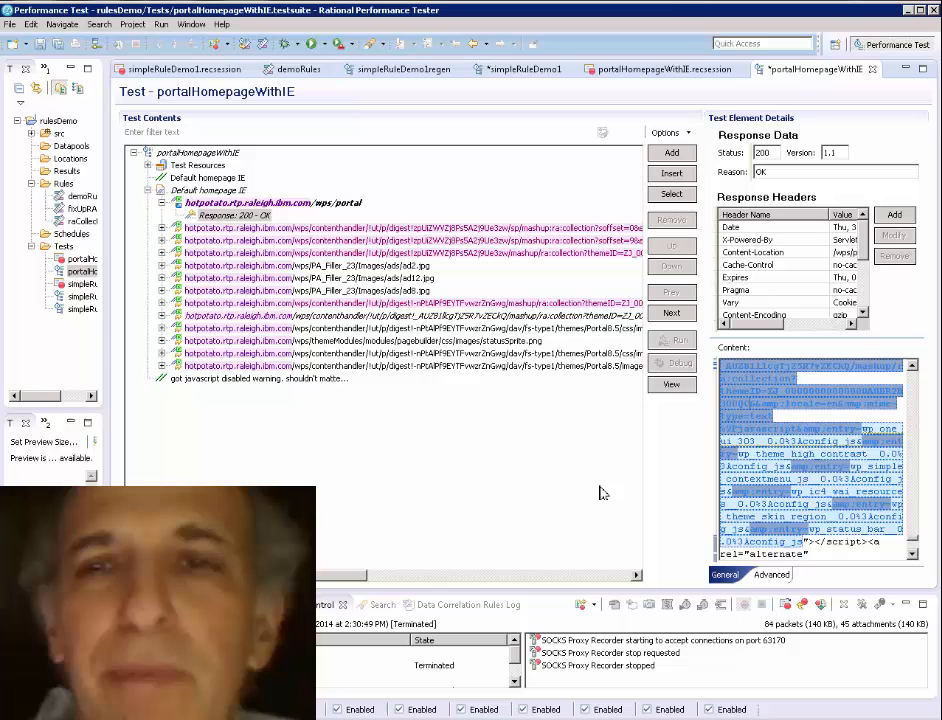
- Substitute the entire URL of the config_js ra:collection request with the RaCollectionConfigJSHref reference, and search the test for more matching substitution sites
click(545, 315)
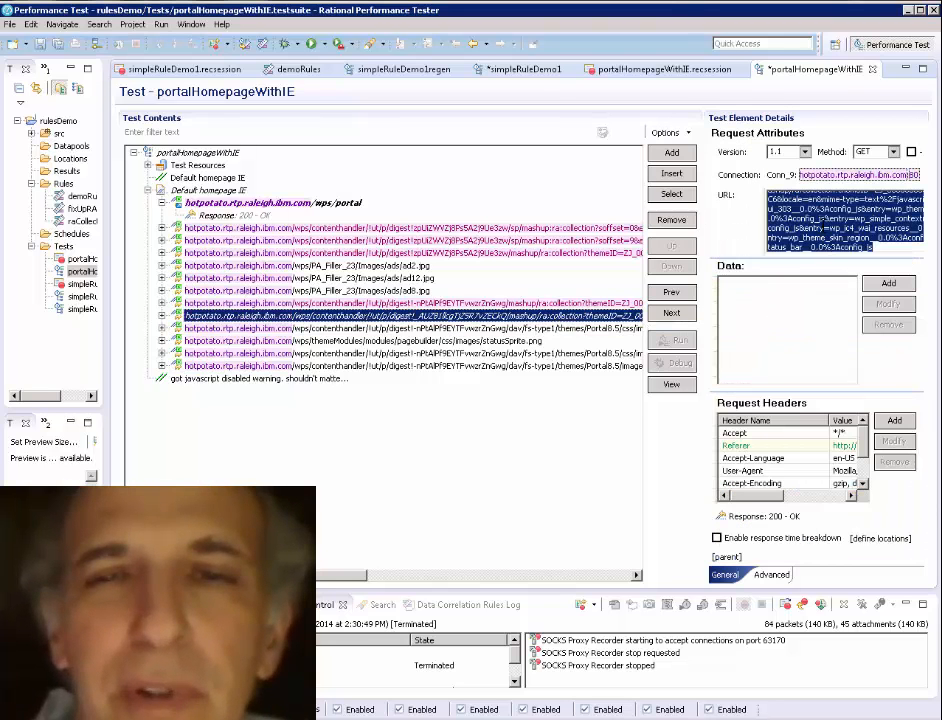
right_click(792, 225)
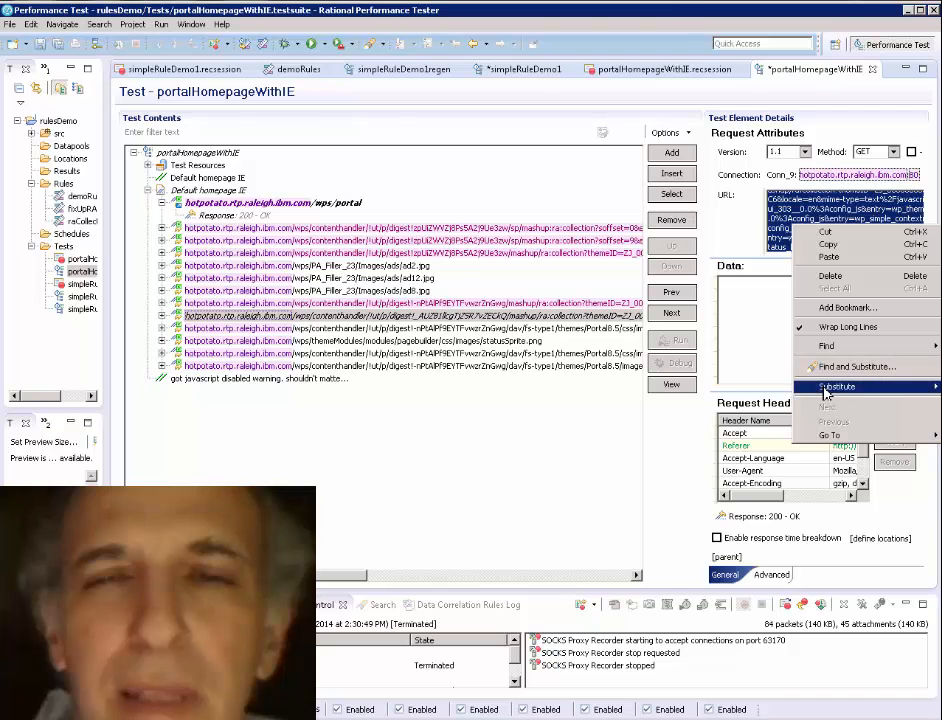
mouse_move(826, 390)
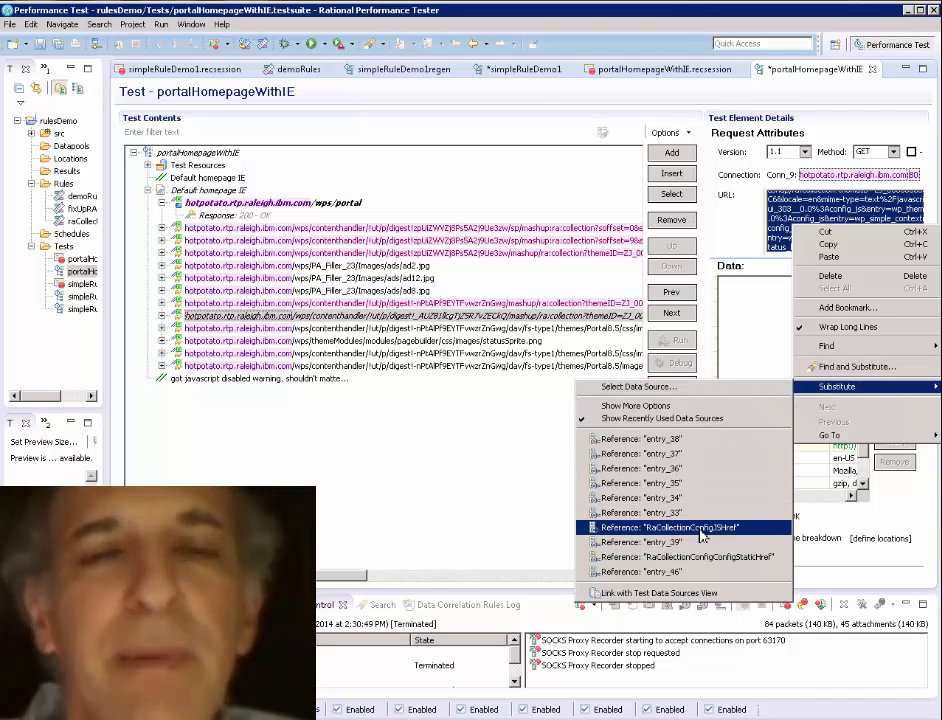
click(700, 530)
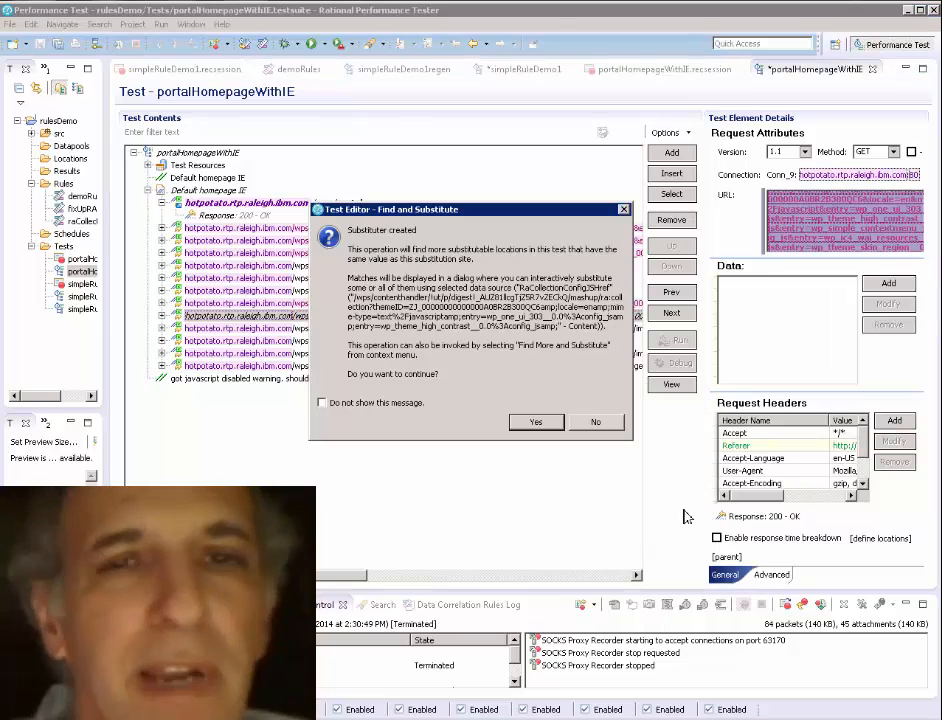
click(545, 424)
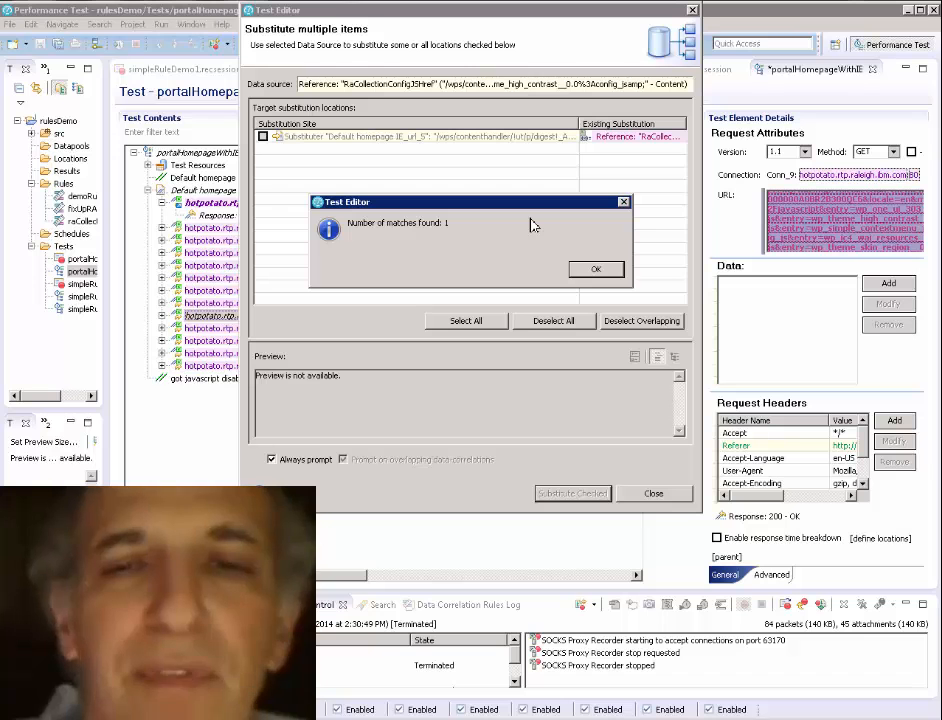
click(597, 271)
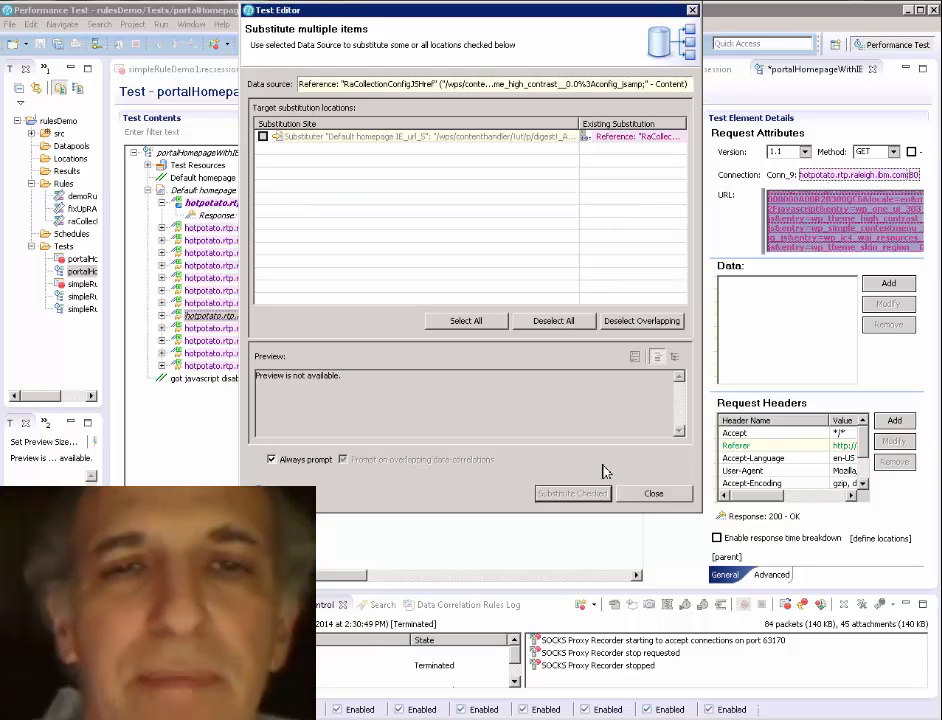
click(653, 494)
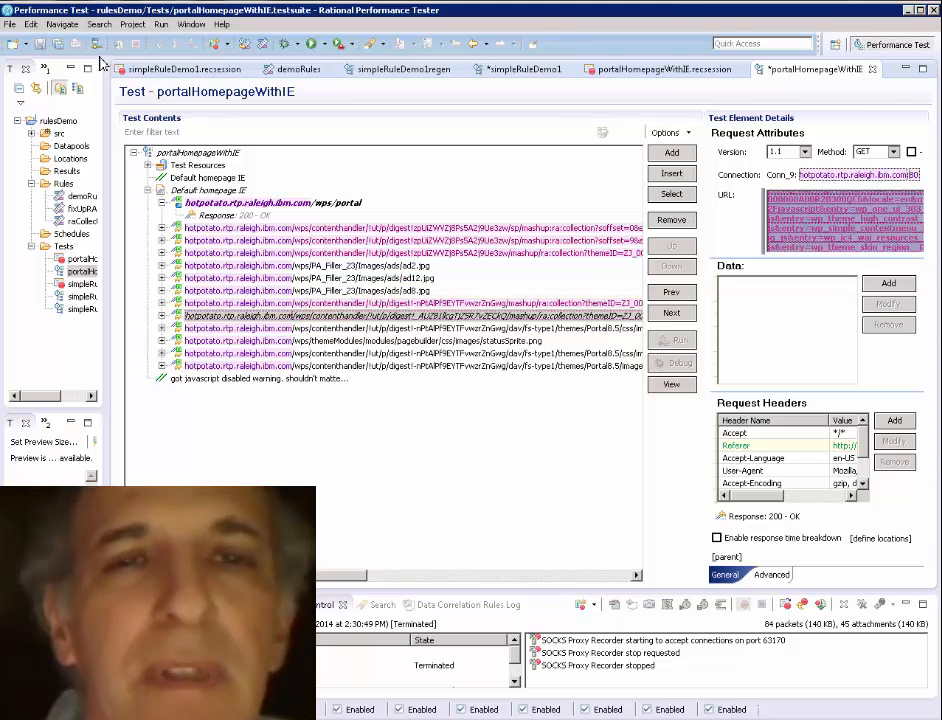
- Save the test and append the accumulated RaCollectionConfigJSHref rules to the existing raCollection.dcrules file in /rulesDemo/Rules
click(38, 43)
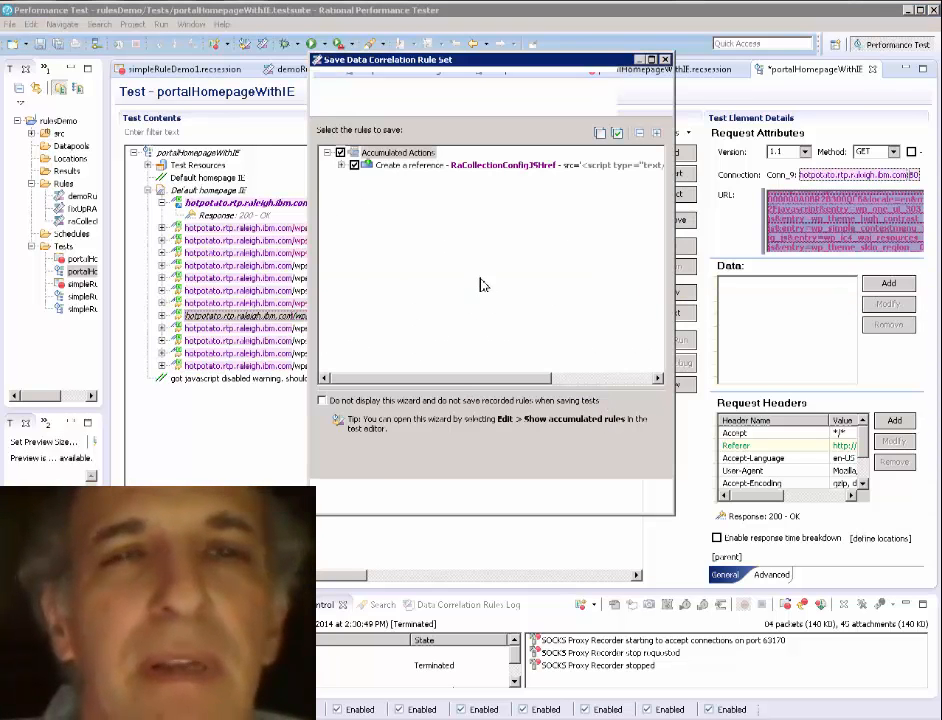
click(341, 165)
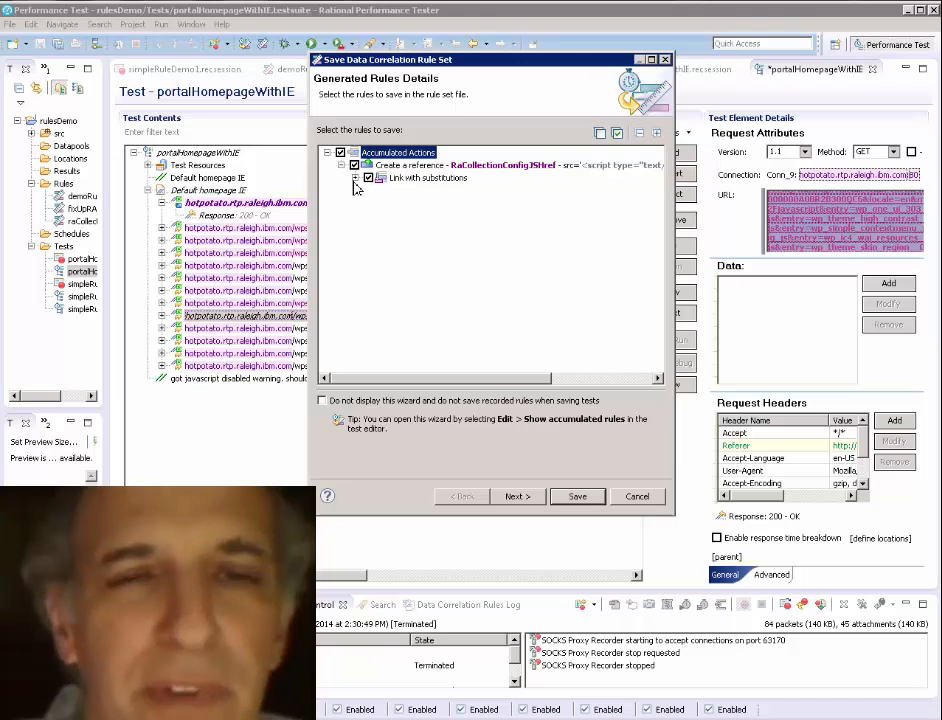
click(355, 177)
click(513, 496)
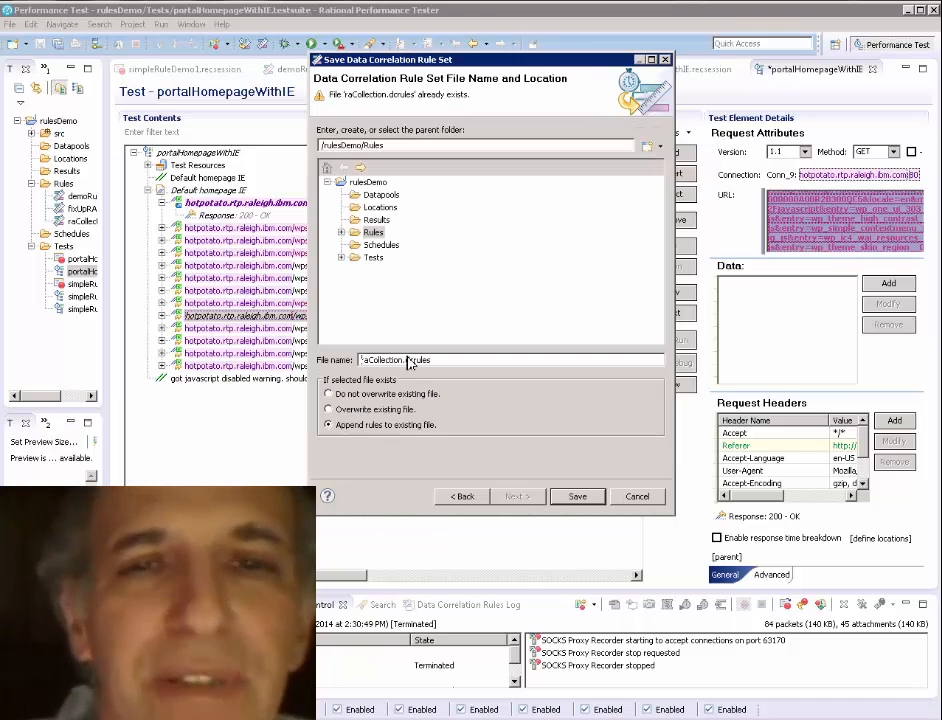
click(580, 499)
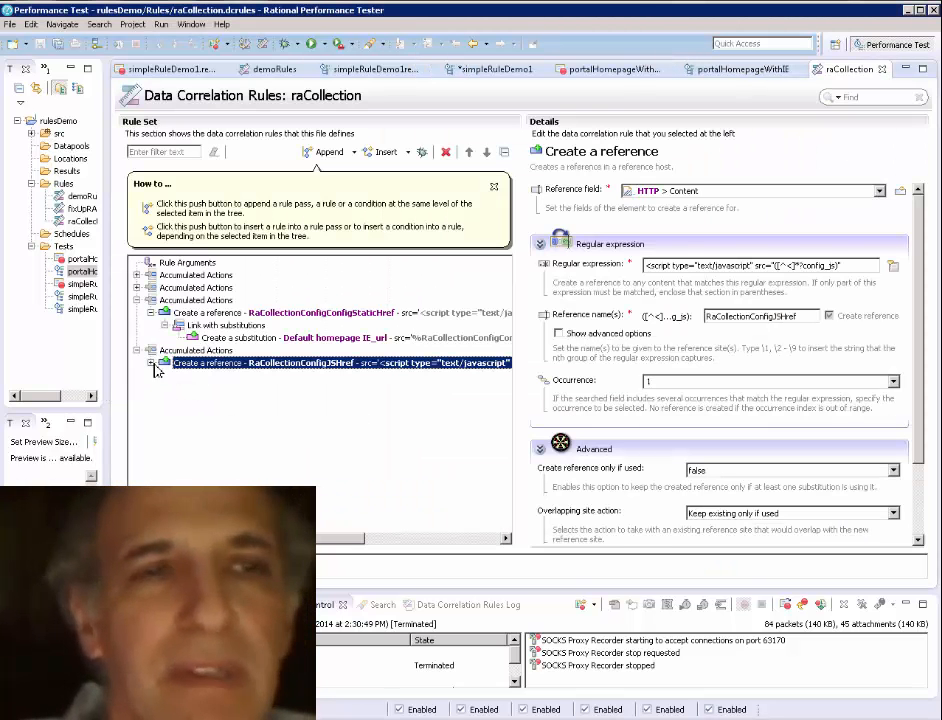
- Set the RaCollectionConfigJSHref reference rule's overlapping site action to Always replace existing and Create reference even if overlapping to true
click(151, 364)
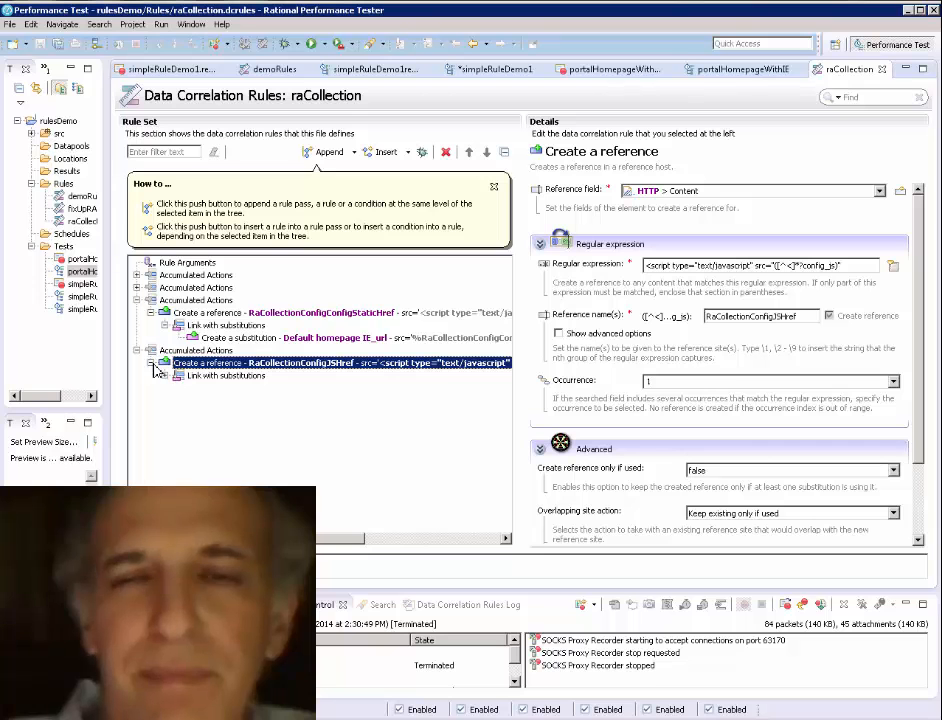
click(918, 541)
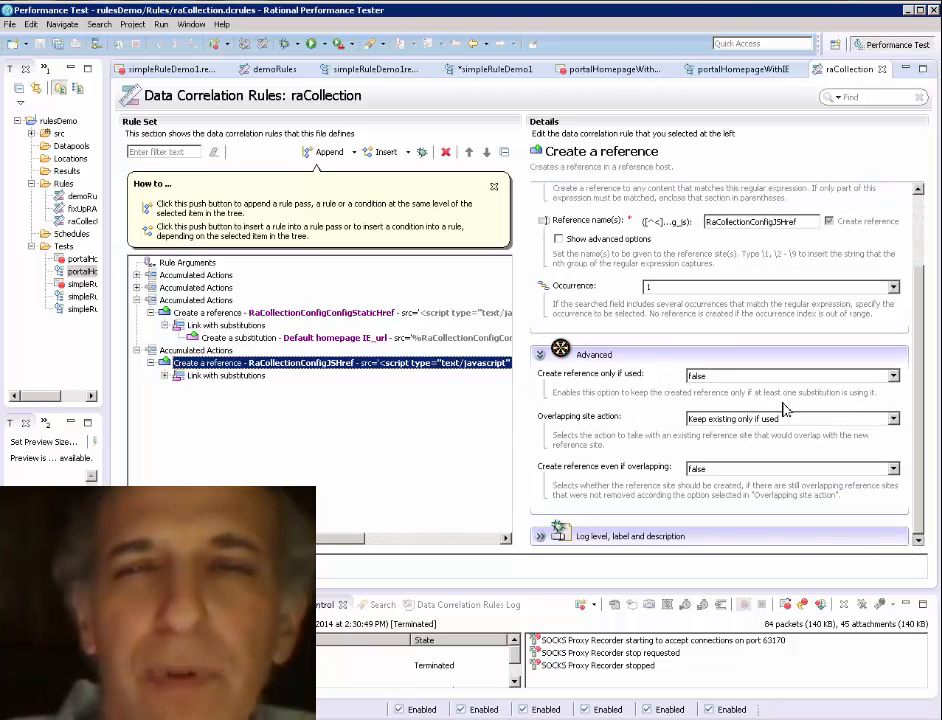
click(891, 419)
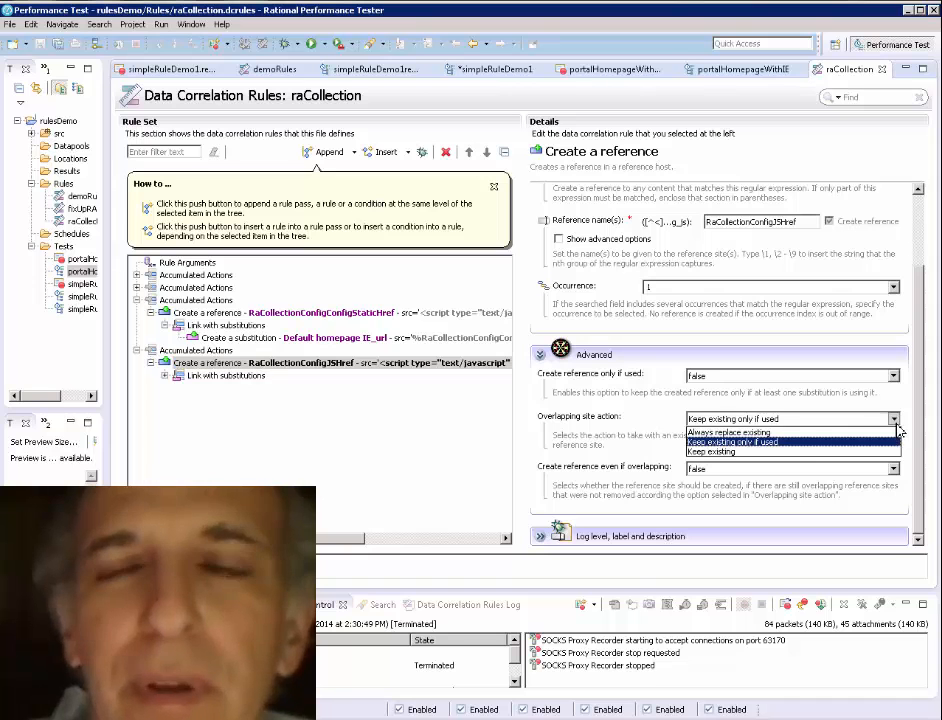
click(792, 433)
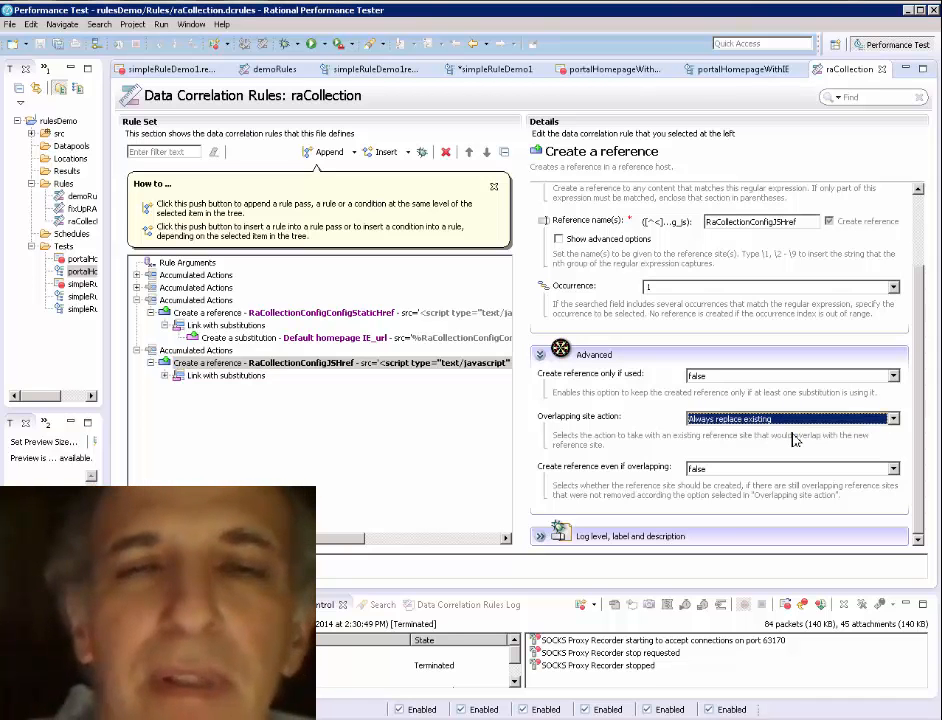
click(781, 470)
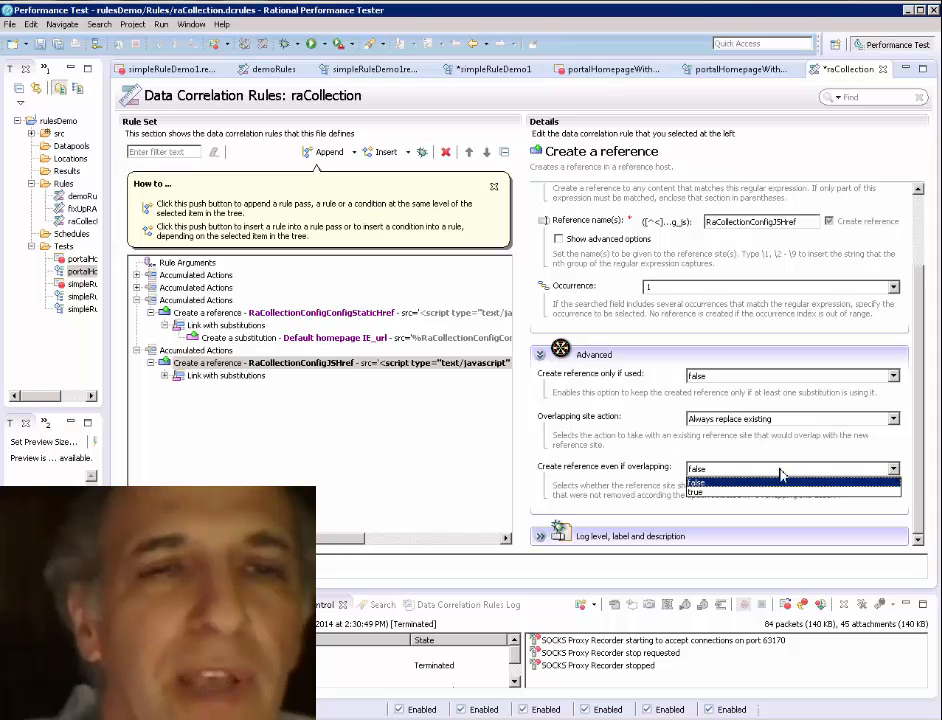
click(690, 491)
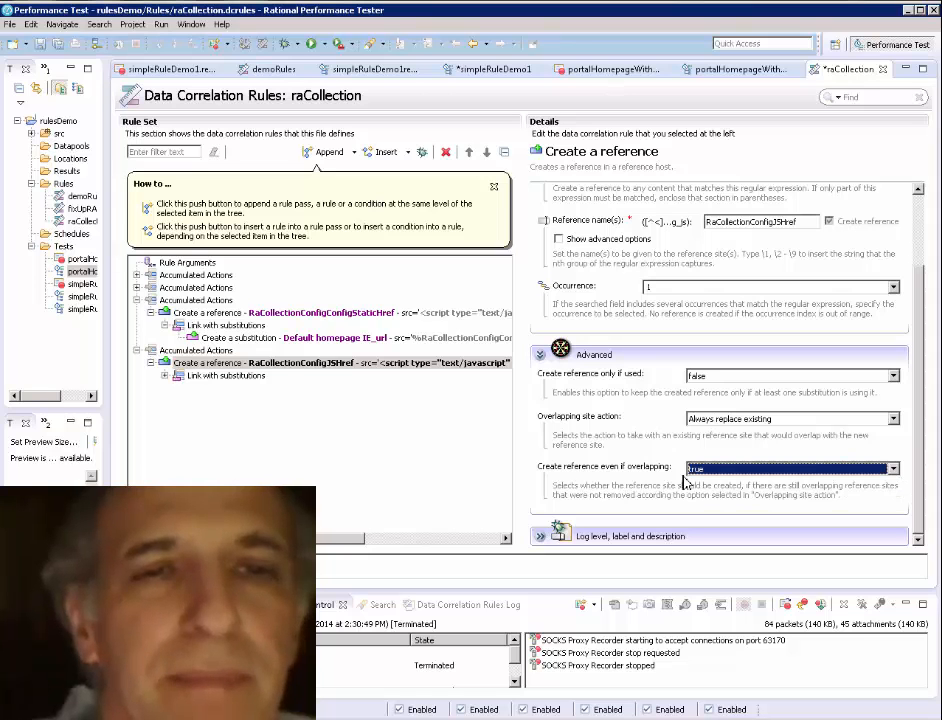
- Set the conflict action of the substitution rule under RaCollectionConfigJSHref to Always replace existing, keep Create substitution only if used at false, and save the rule set
click(183, 377)
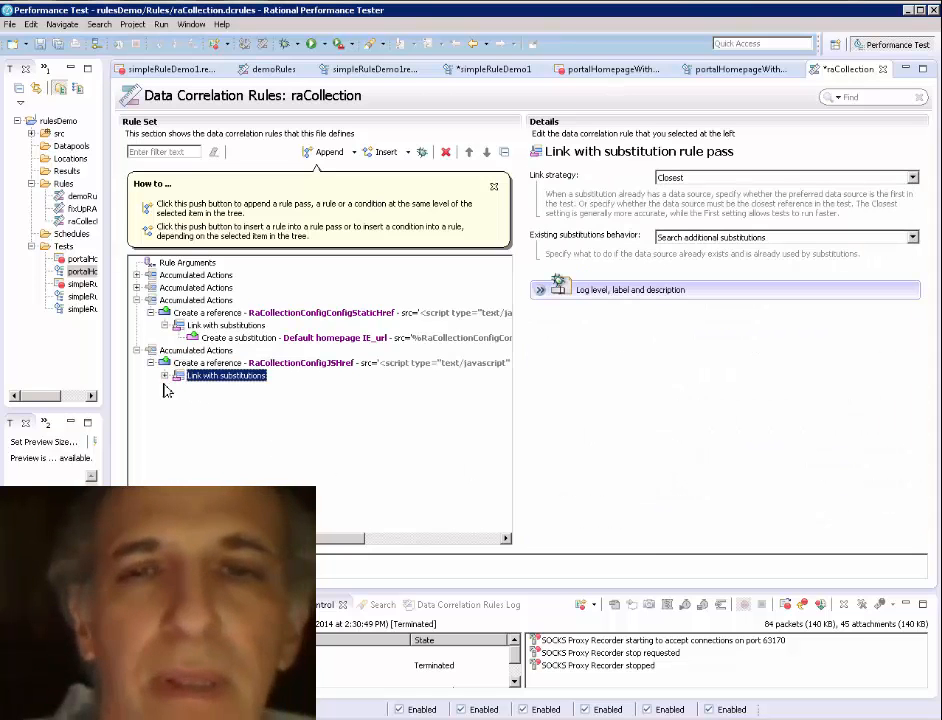
double_click(226, 378)
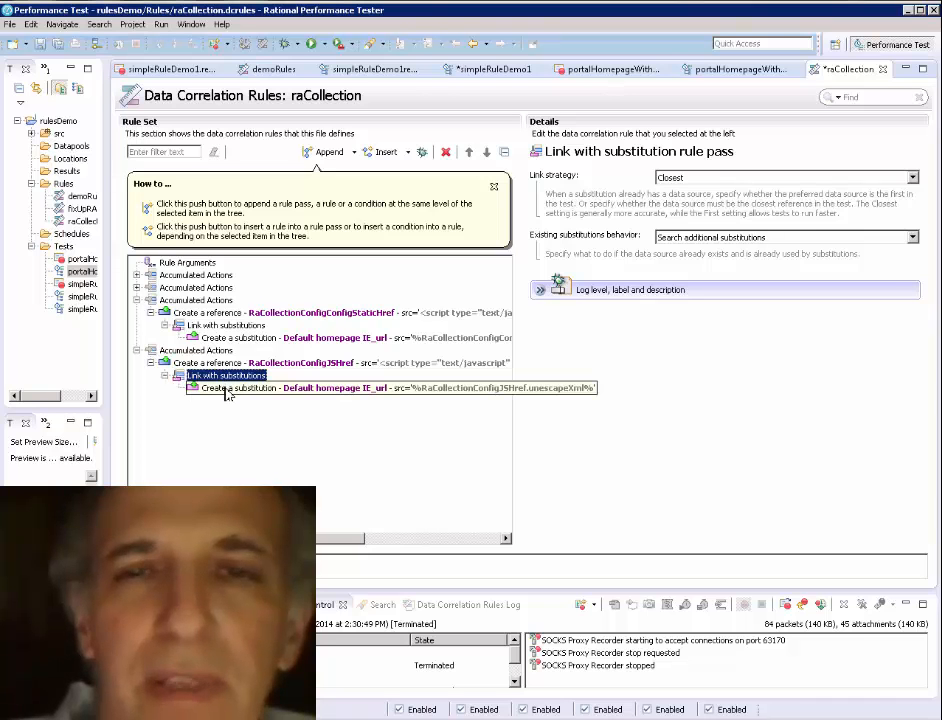
click(226, 390)
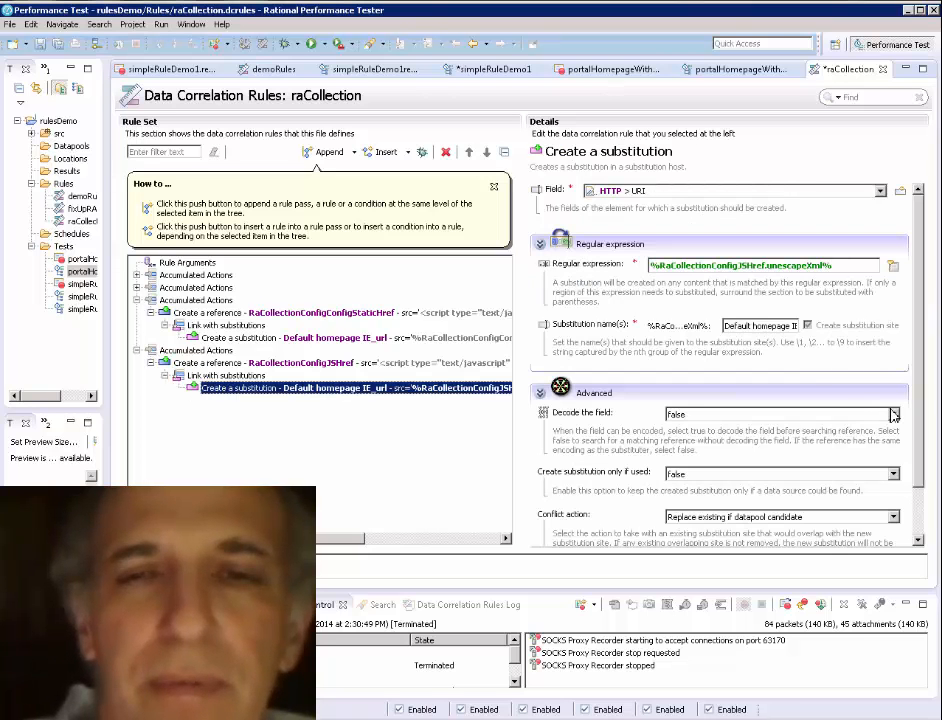
click(893, 475)
click(897, 487)
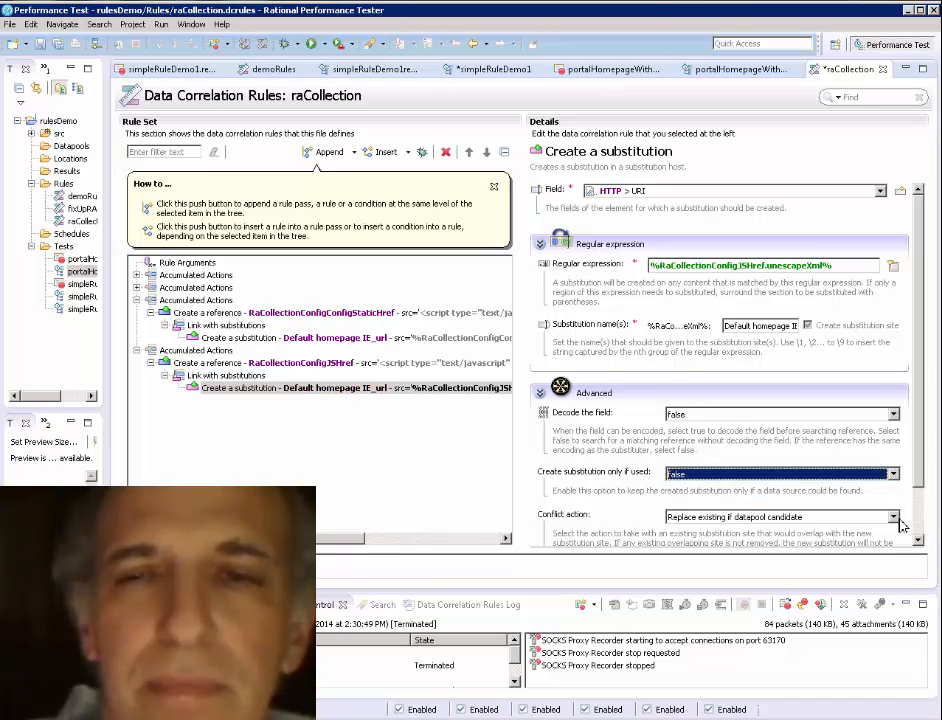
click(892, 517)
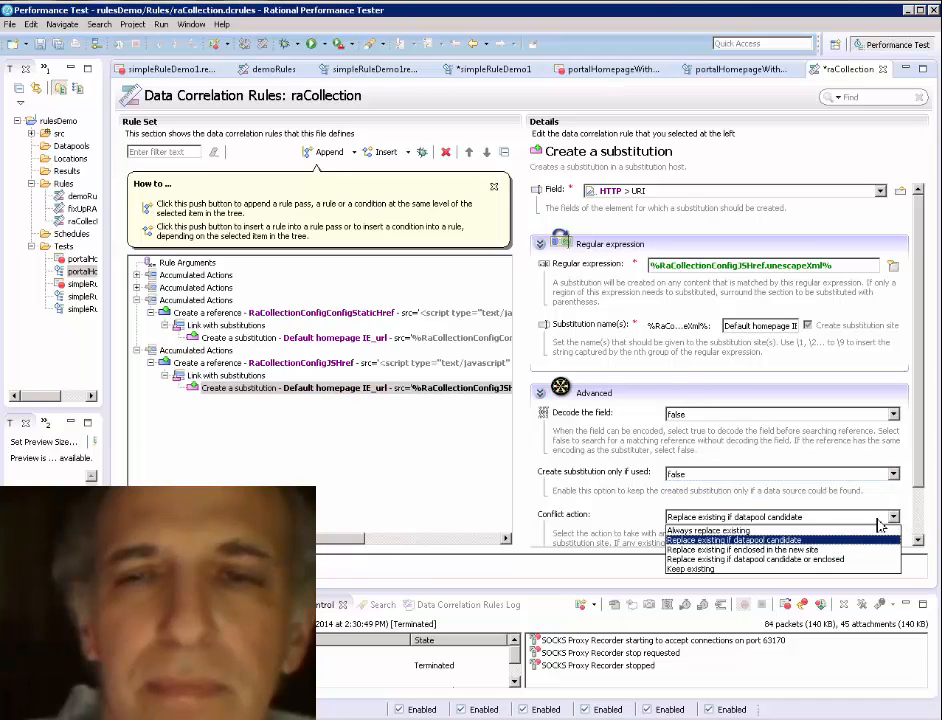
click(785, 530)
scroll(921, 534, down, 1)
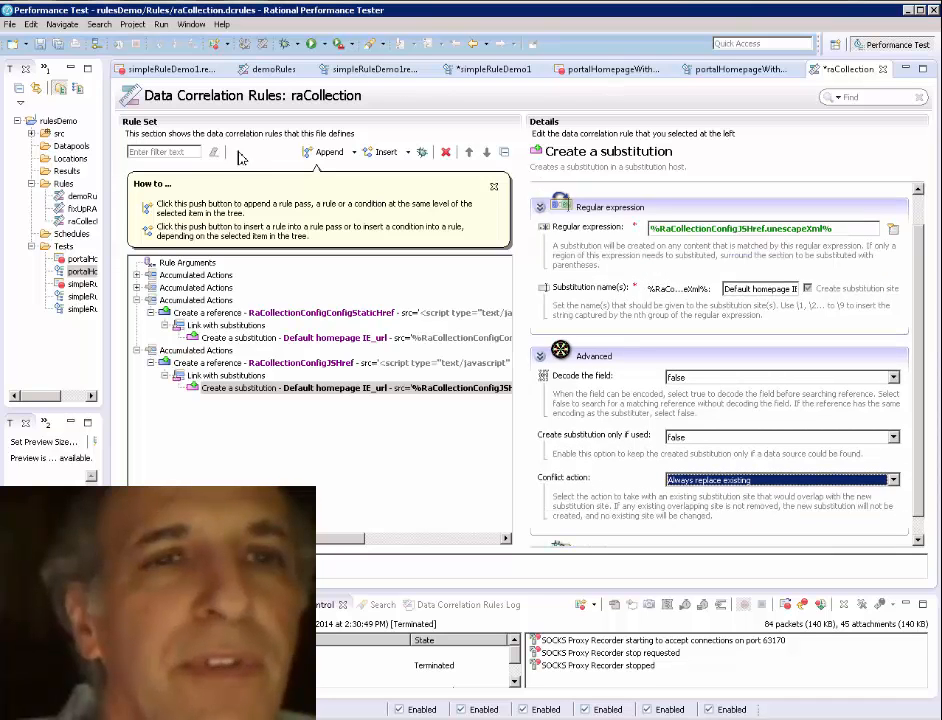
click(42, 46)
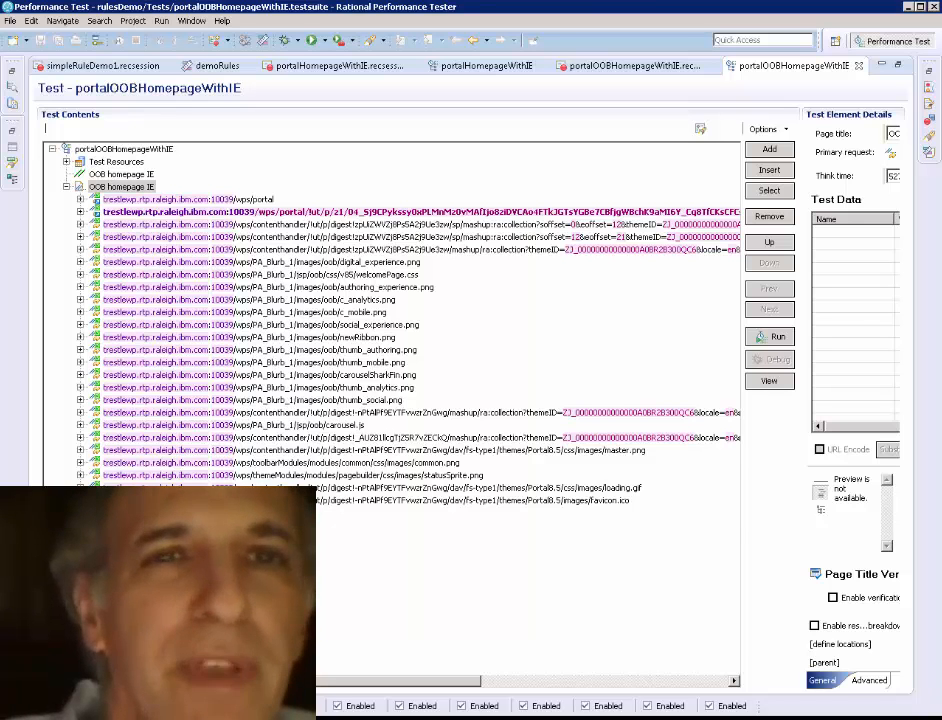
- Start re-correlating the portalOOBHomepageWithIE test with data transformation turned off and rule-based data correlation turned on
click(262, 41)
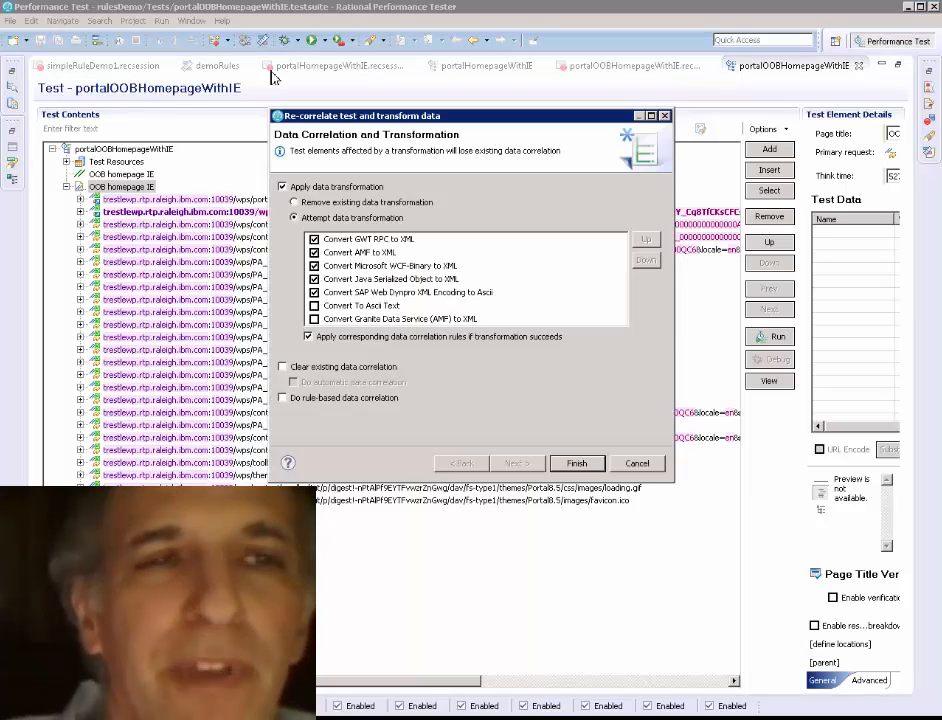
click(307, 190)
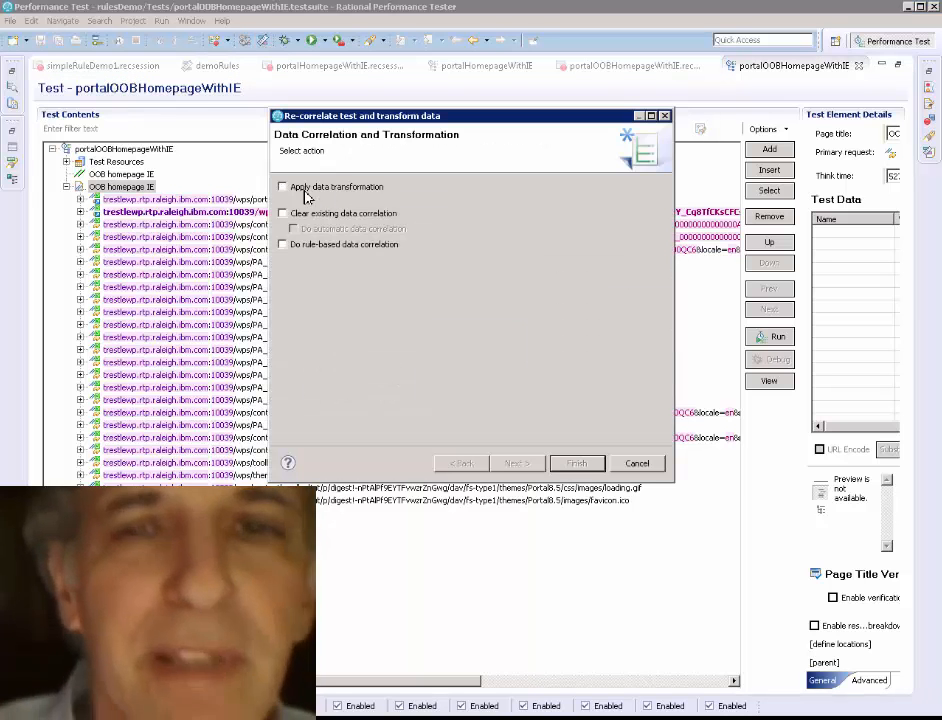
click(284, 245)
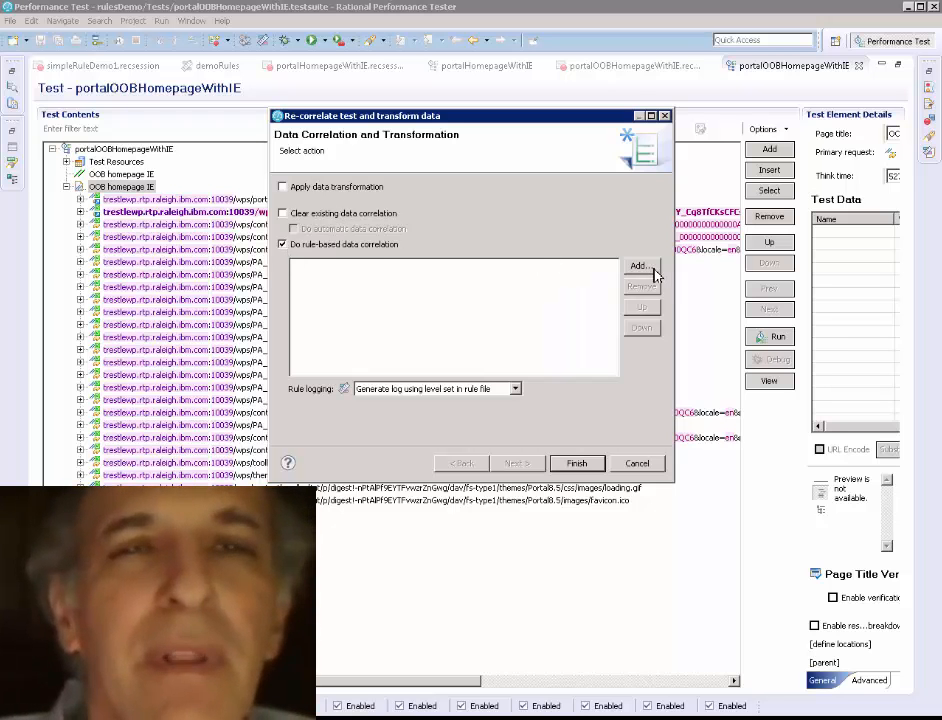
- Add the demoRules and raCollection rule files from rulesDemo/Rules and run the rule-based correlation
click(652, 268)
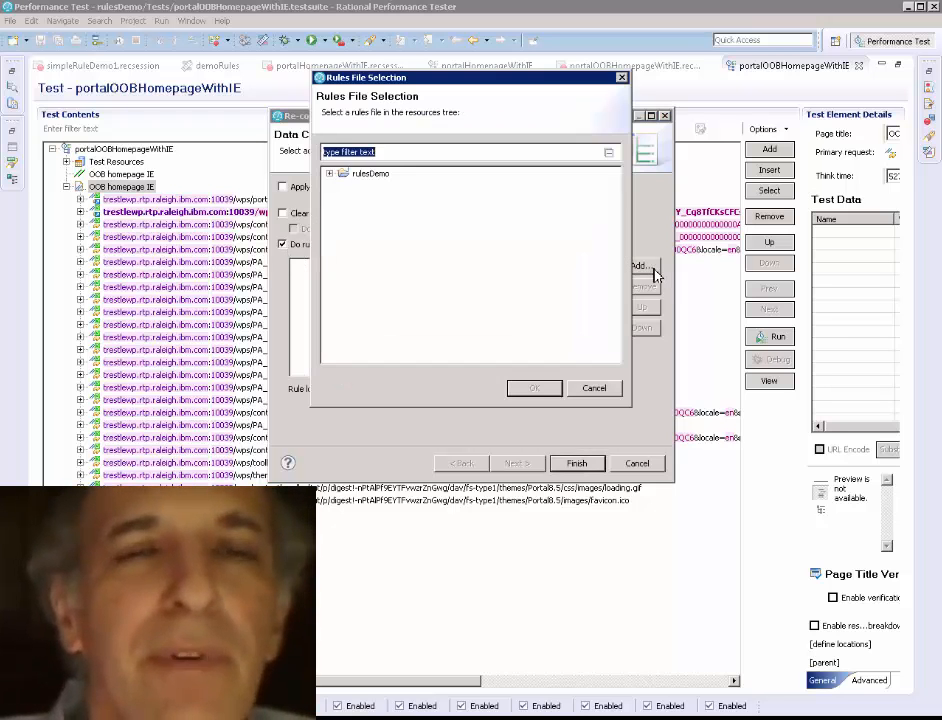
click(330, 175)
click(409, 204)
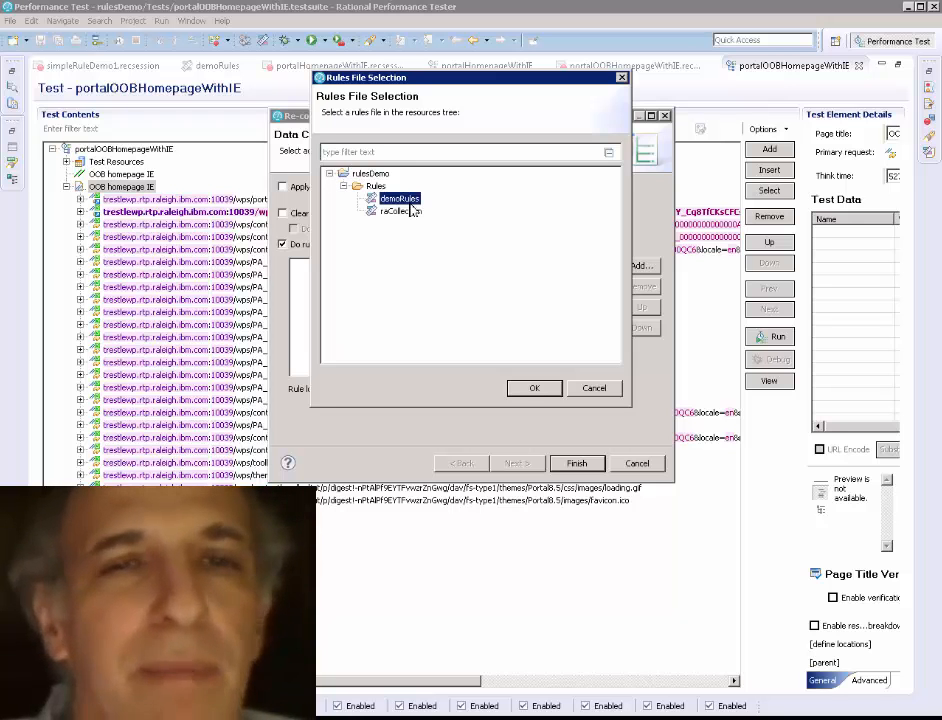
ctrl+click(402, 211)
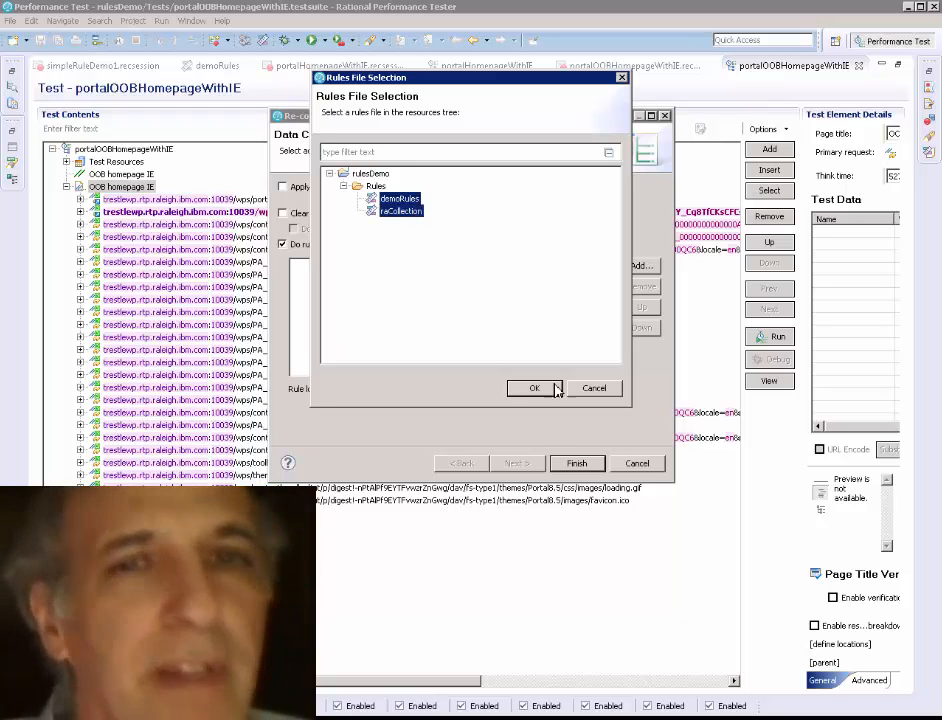
click(534, 387)
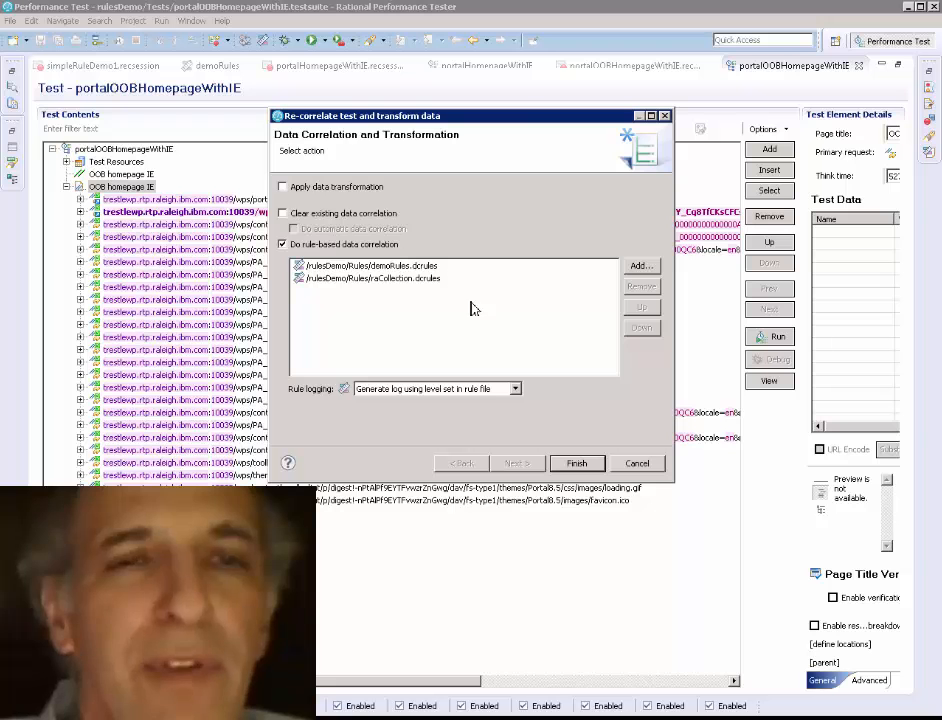
click(593, 466)
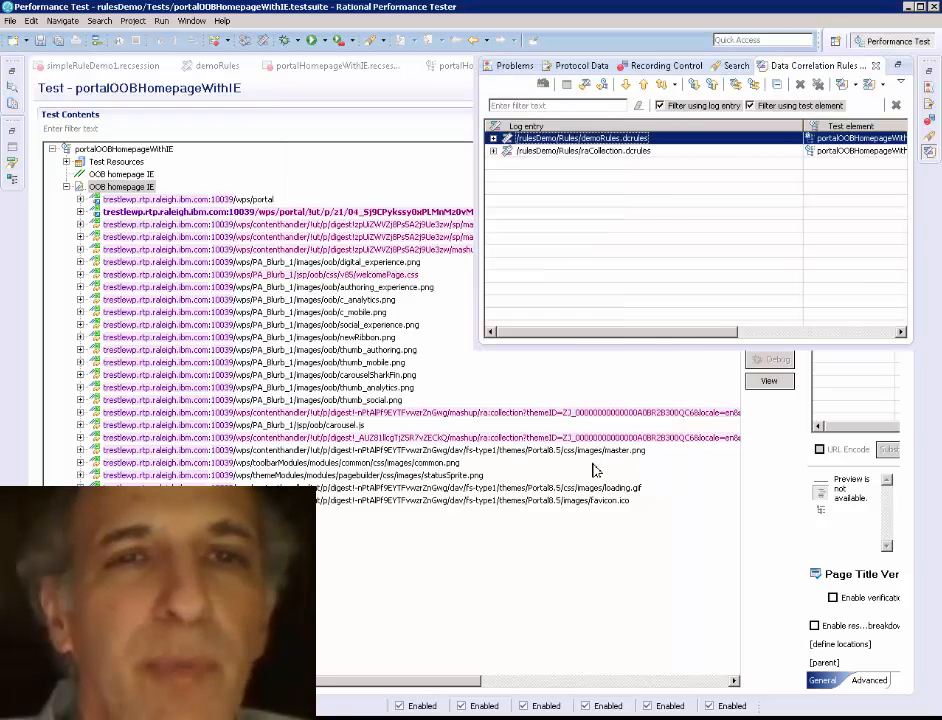
click(555, 430)
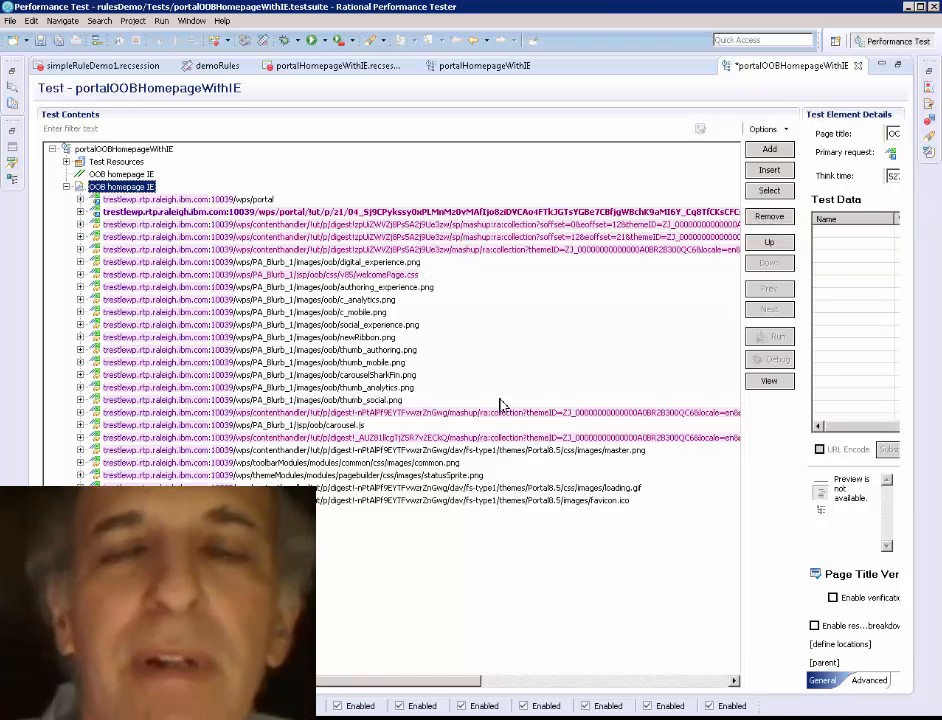
- Trace the URL substitution of the soffset=12 ra:collection request to its source reference and inspect that reference's regular expression and occurrence properties
click(612, 241)
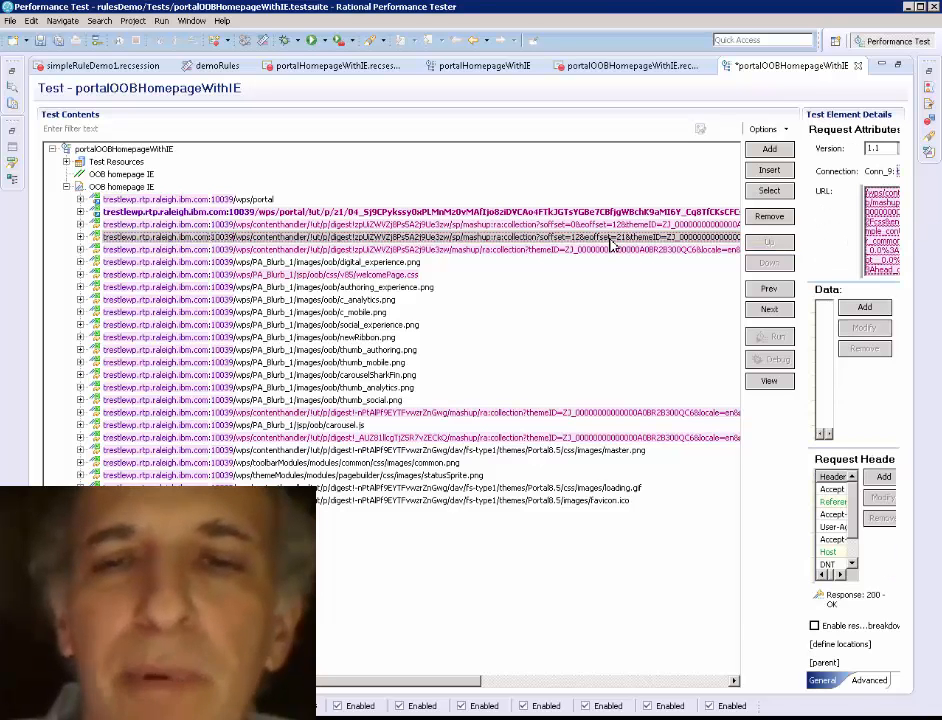
click(879, 213)
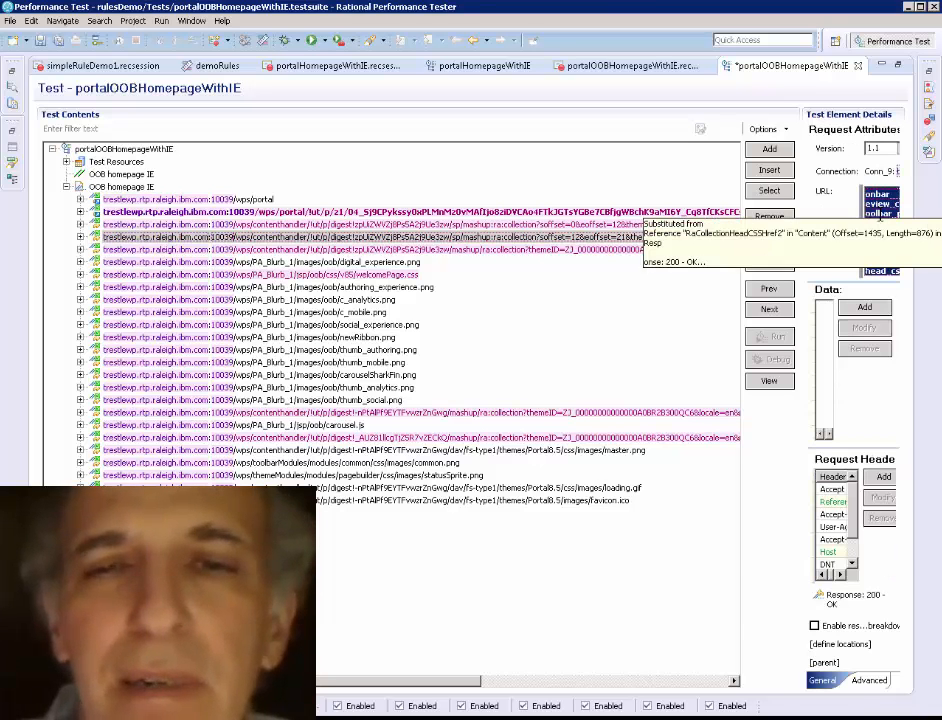
right_click(879, 216)
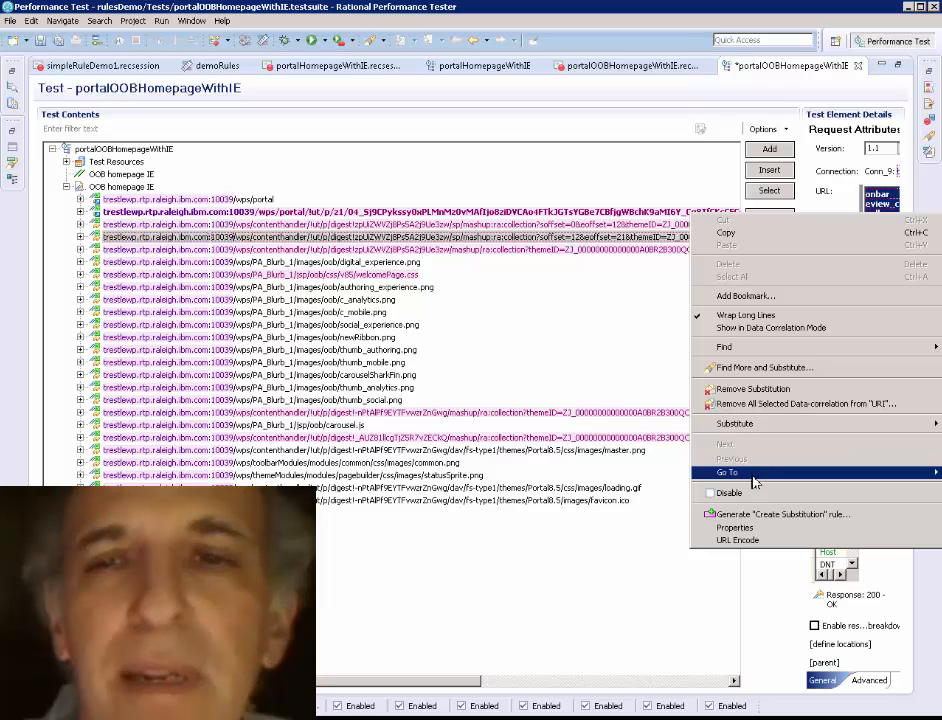
mouse_move(755, 474)
click(604, 494)
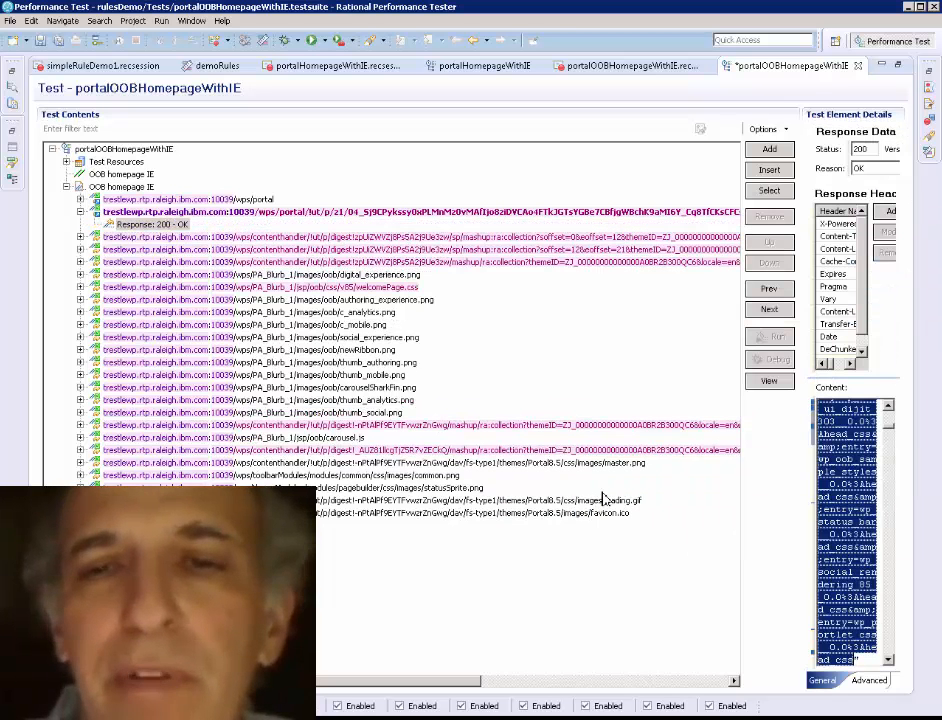
right_click(848, 488)
click(818, 471)
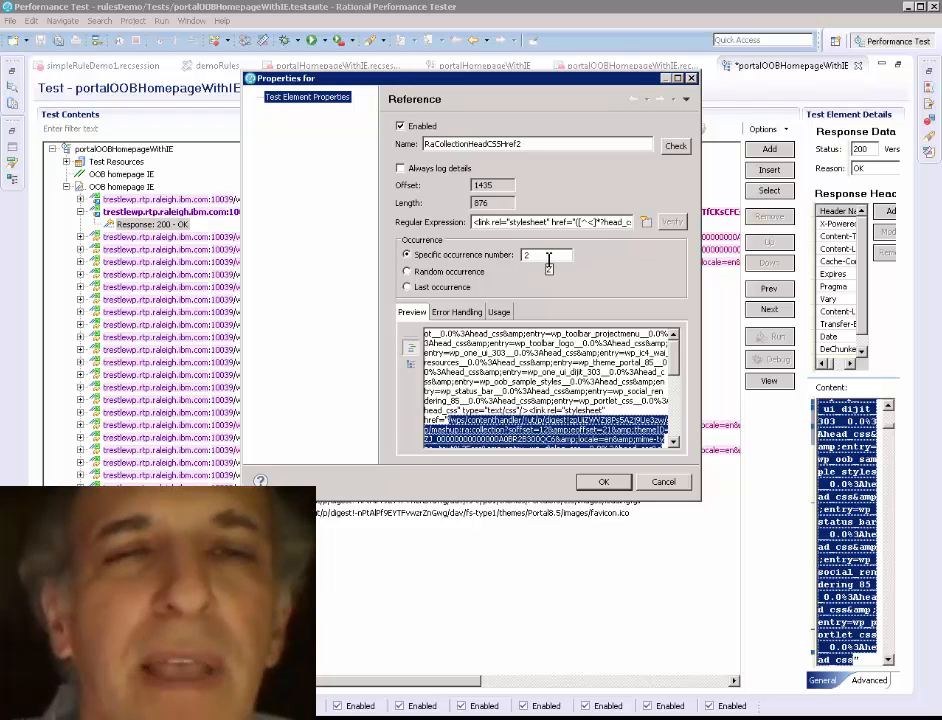
click(664, 482)
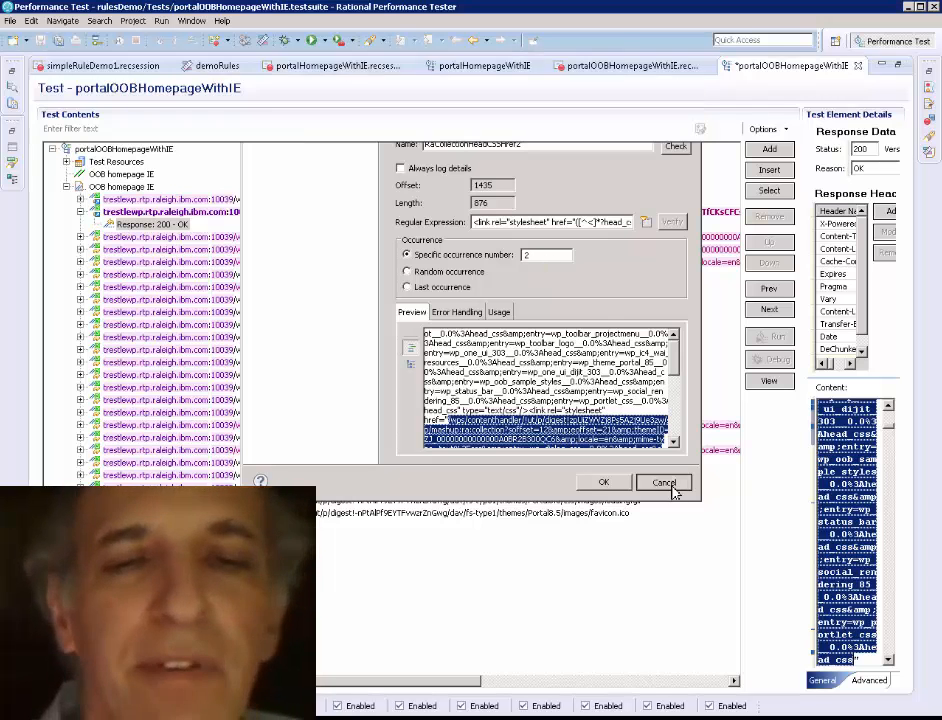